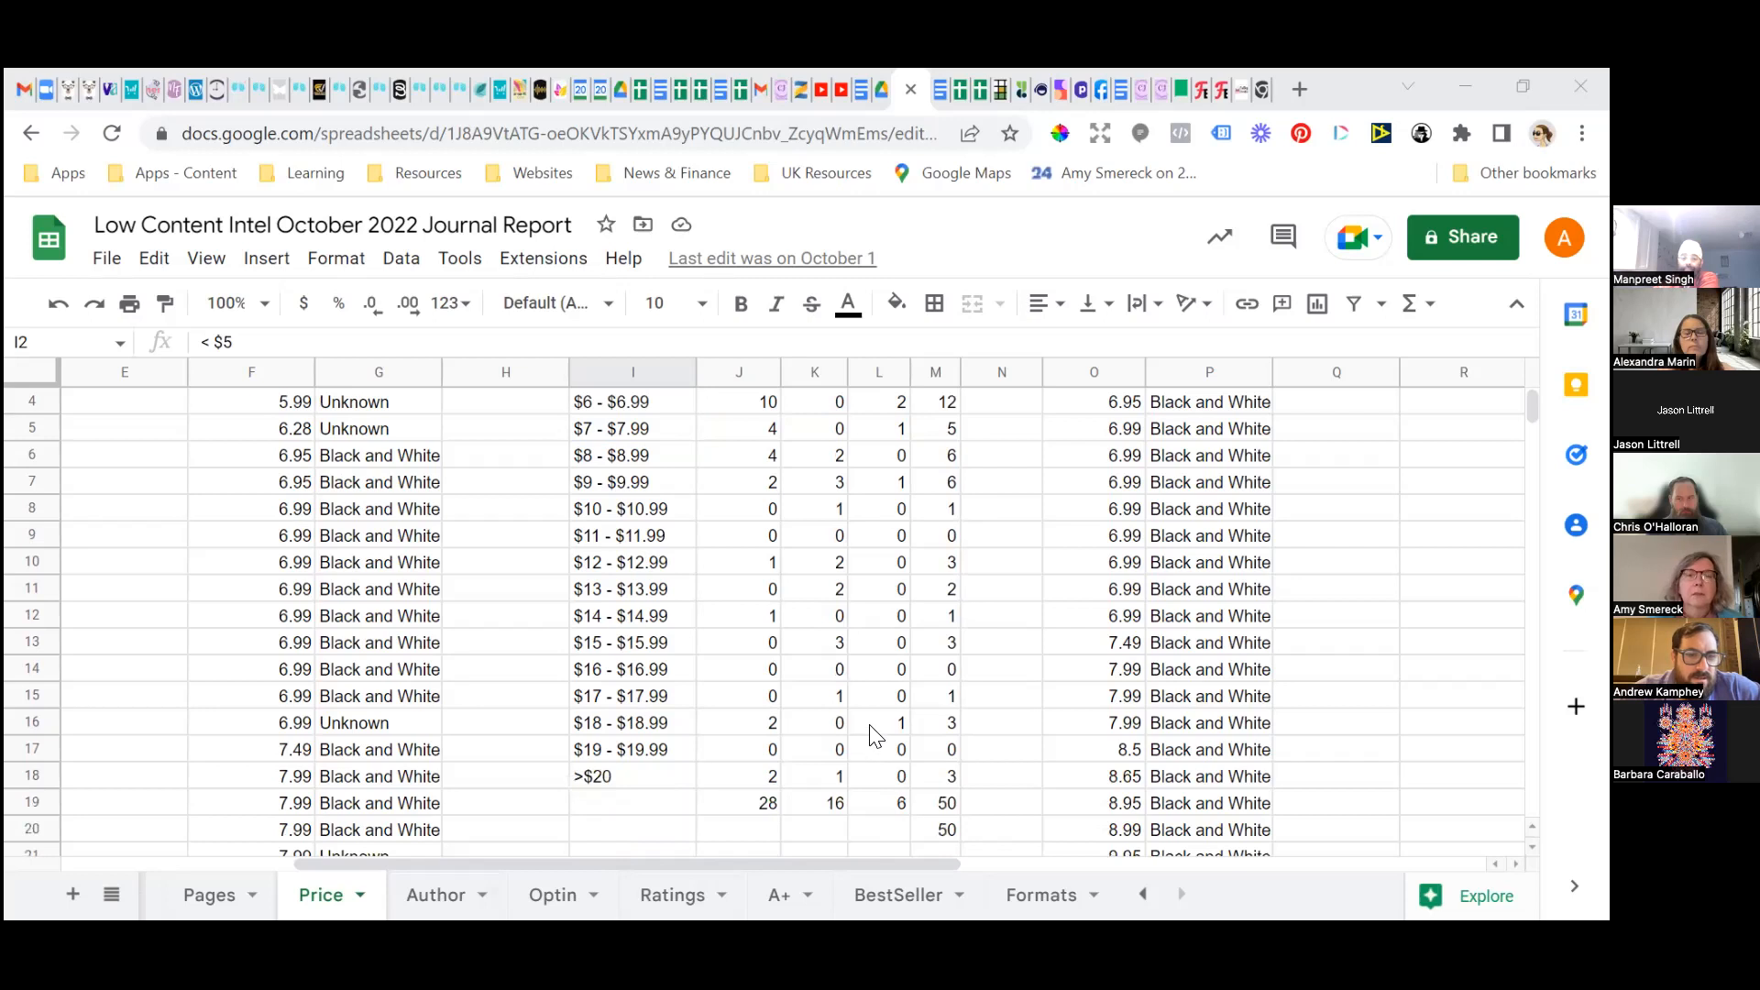
Widen column J, which holds the Black & White counts, slightly on the Price sheet.
{"action": "scroll", "coordinate": [875, 747], "scroll_direction": "up", "scroll_amount": 1}
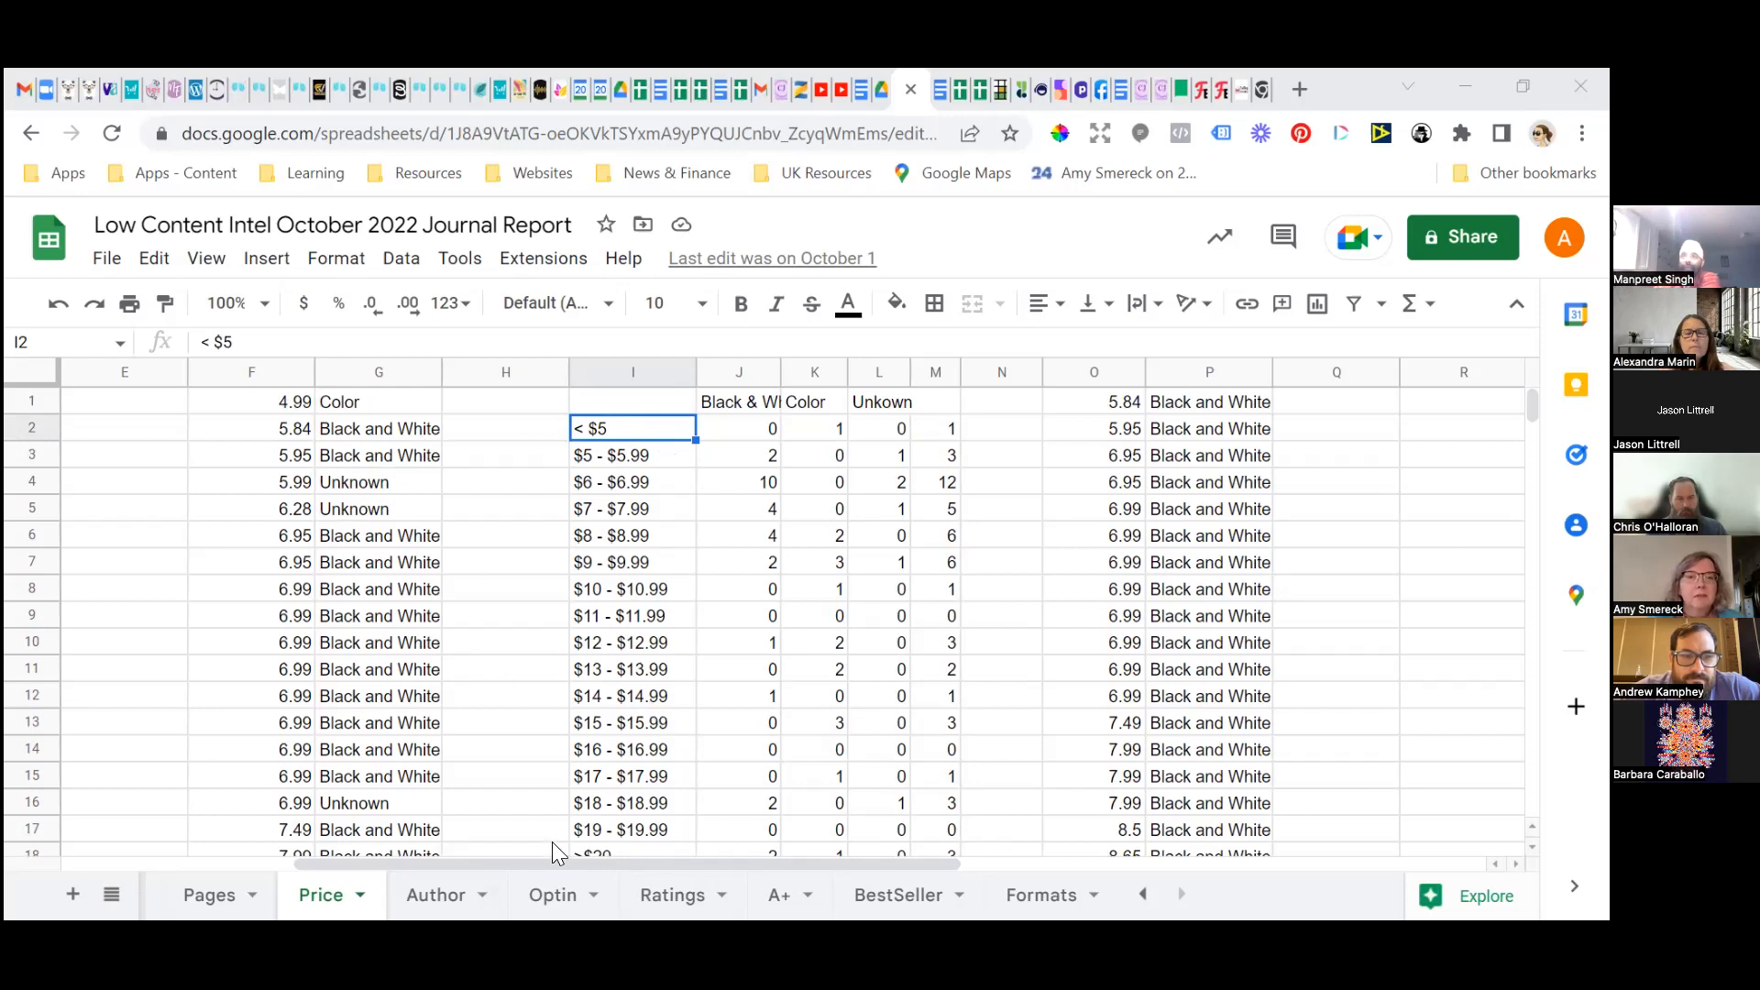
{"action": "left_click_drag", "start_coordinate": [554, 864], "coordinate": [101, 788]}
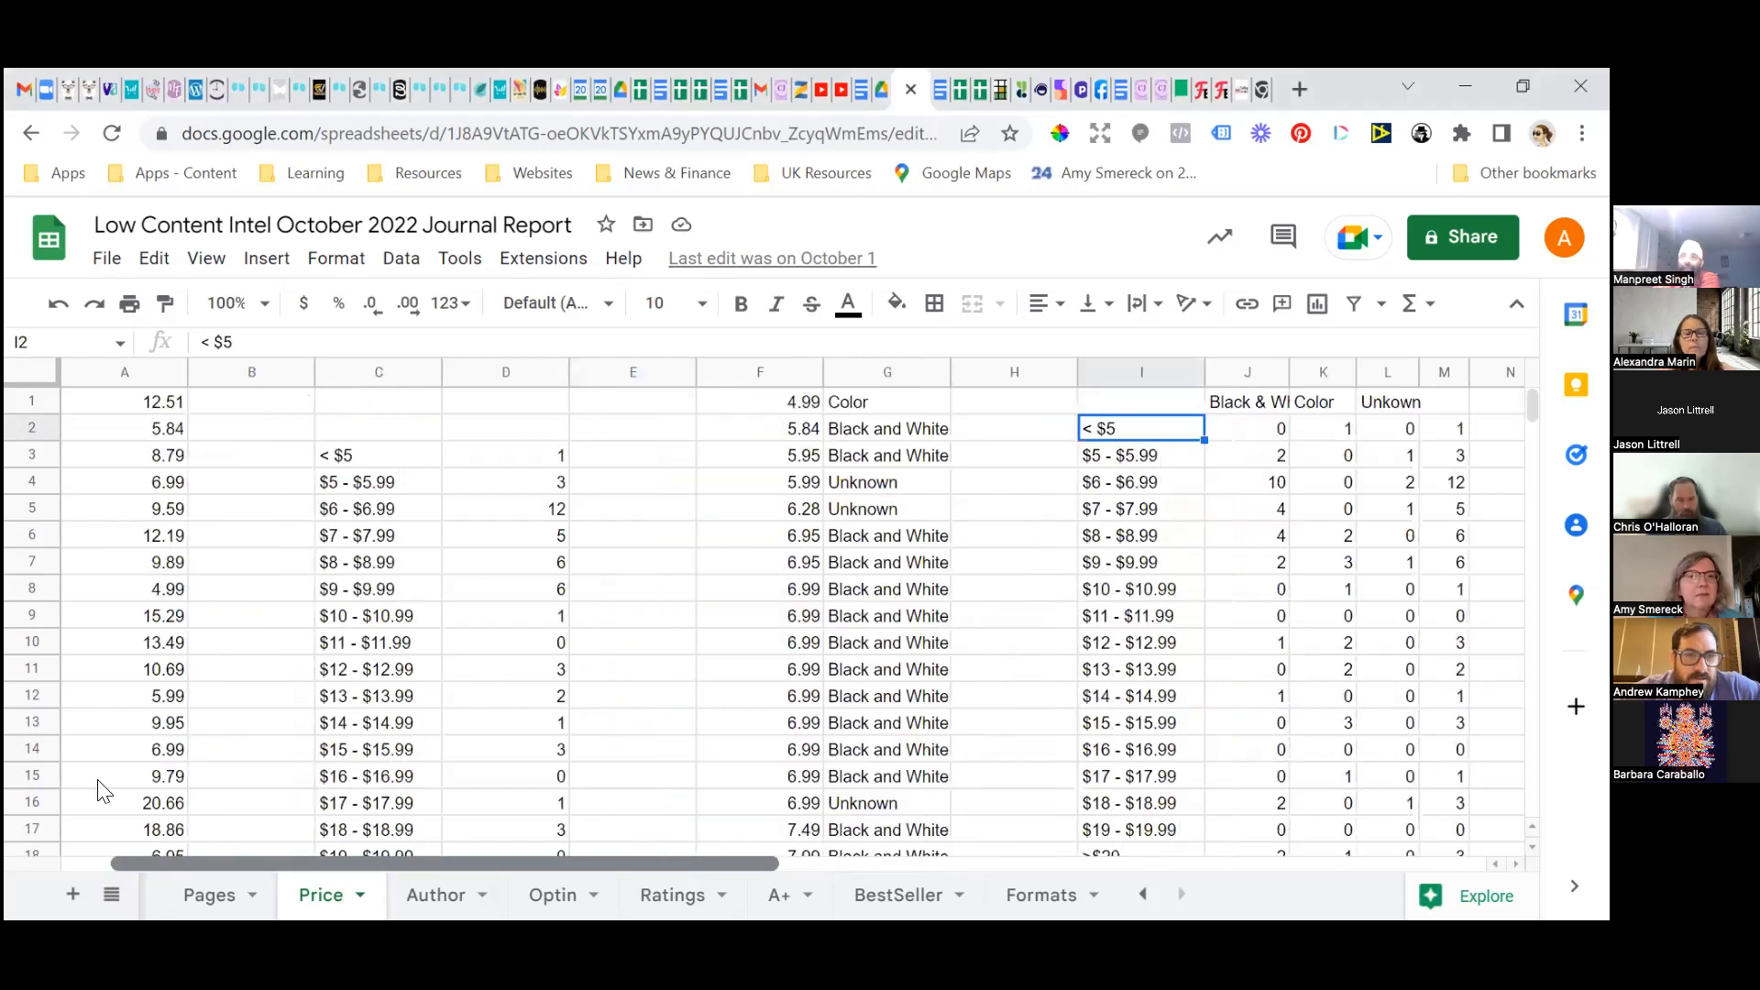
{"action": "scroll", "coordinate": [103, 433], "scroll_direction": "down", "scroll_amount": 10}
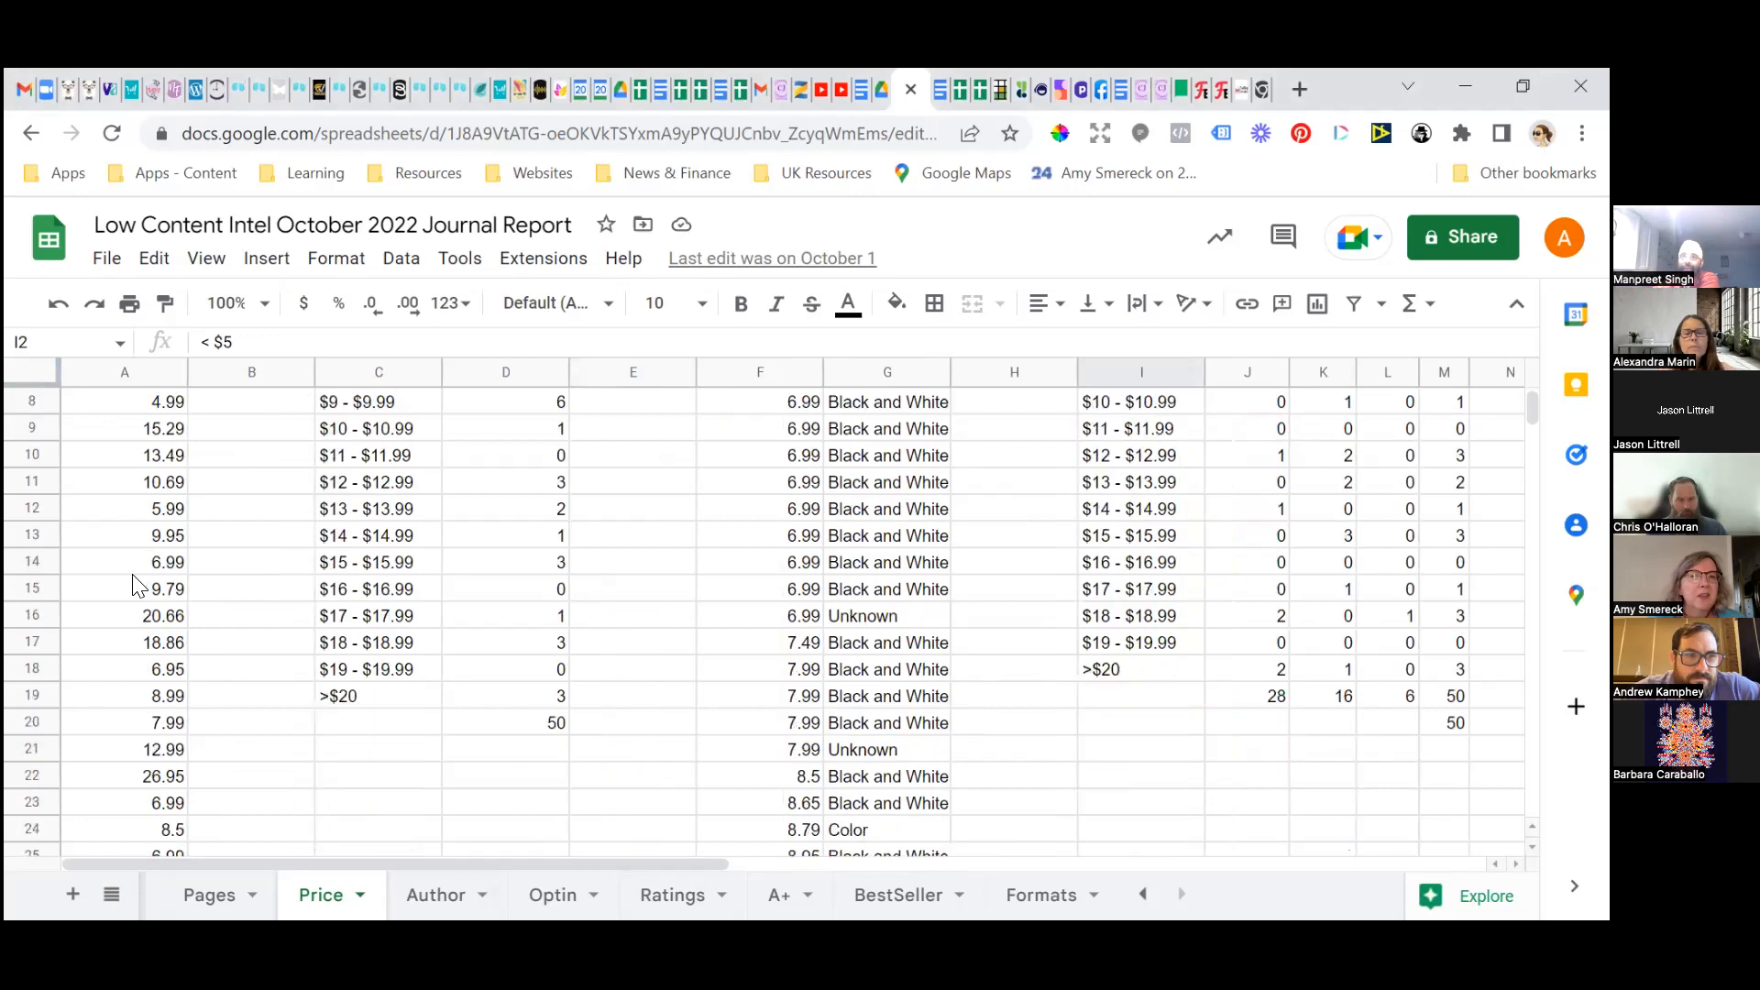
{"action": "scroll", "coordinate": [667, 694], "scroll_direction": "up", "scroll_amount": 10}
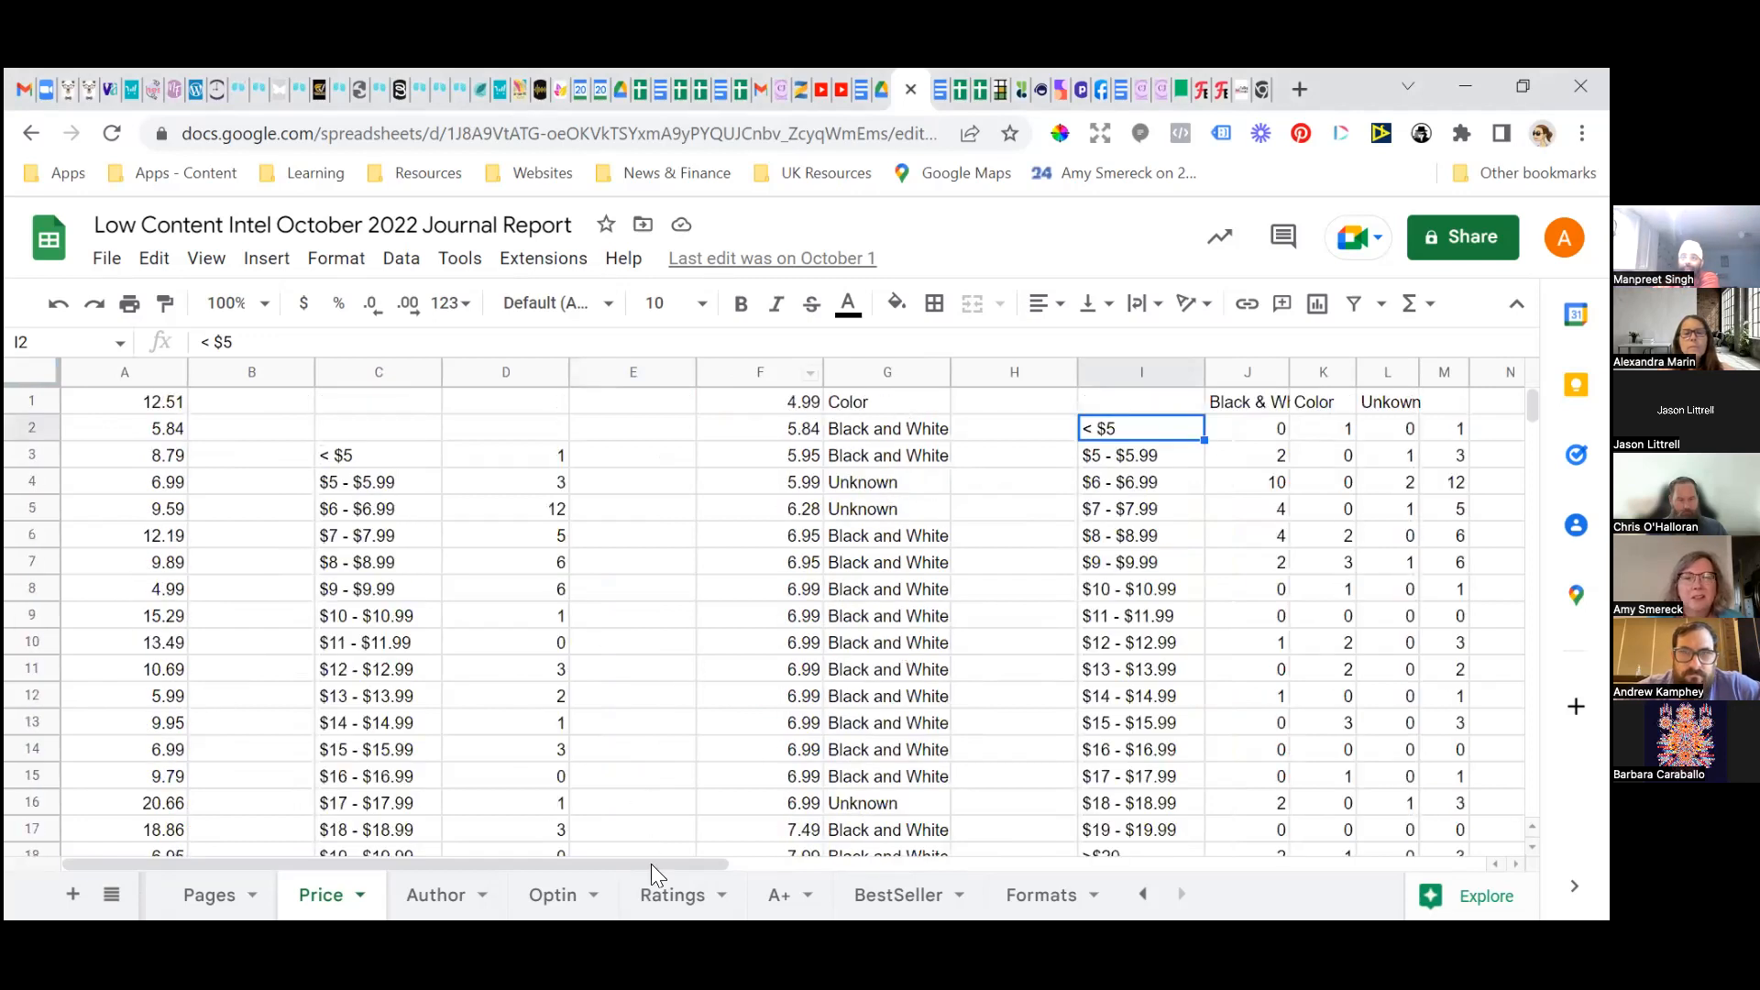
{"action": "left_click_drag", "start_coordinate": [739, 866], "coordinate": [954, 871]}
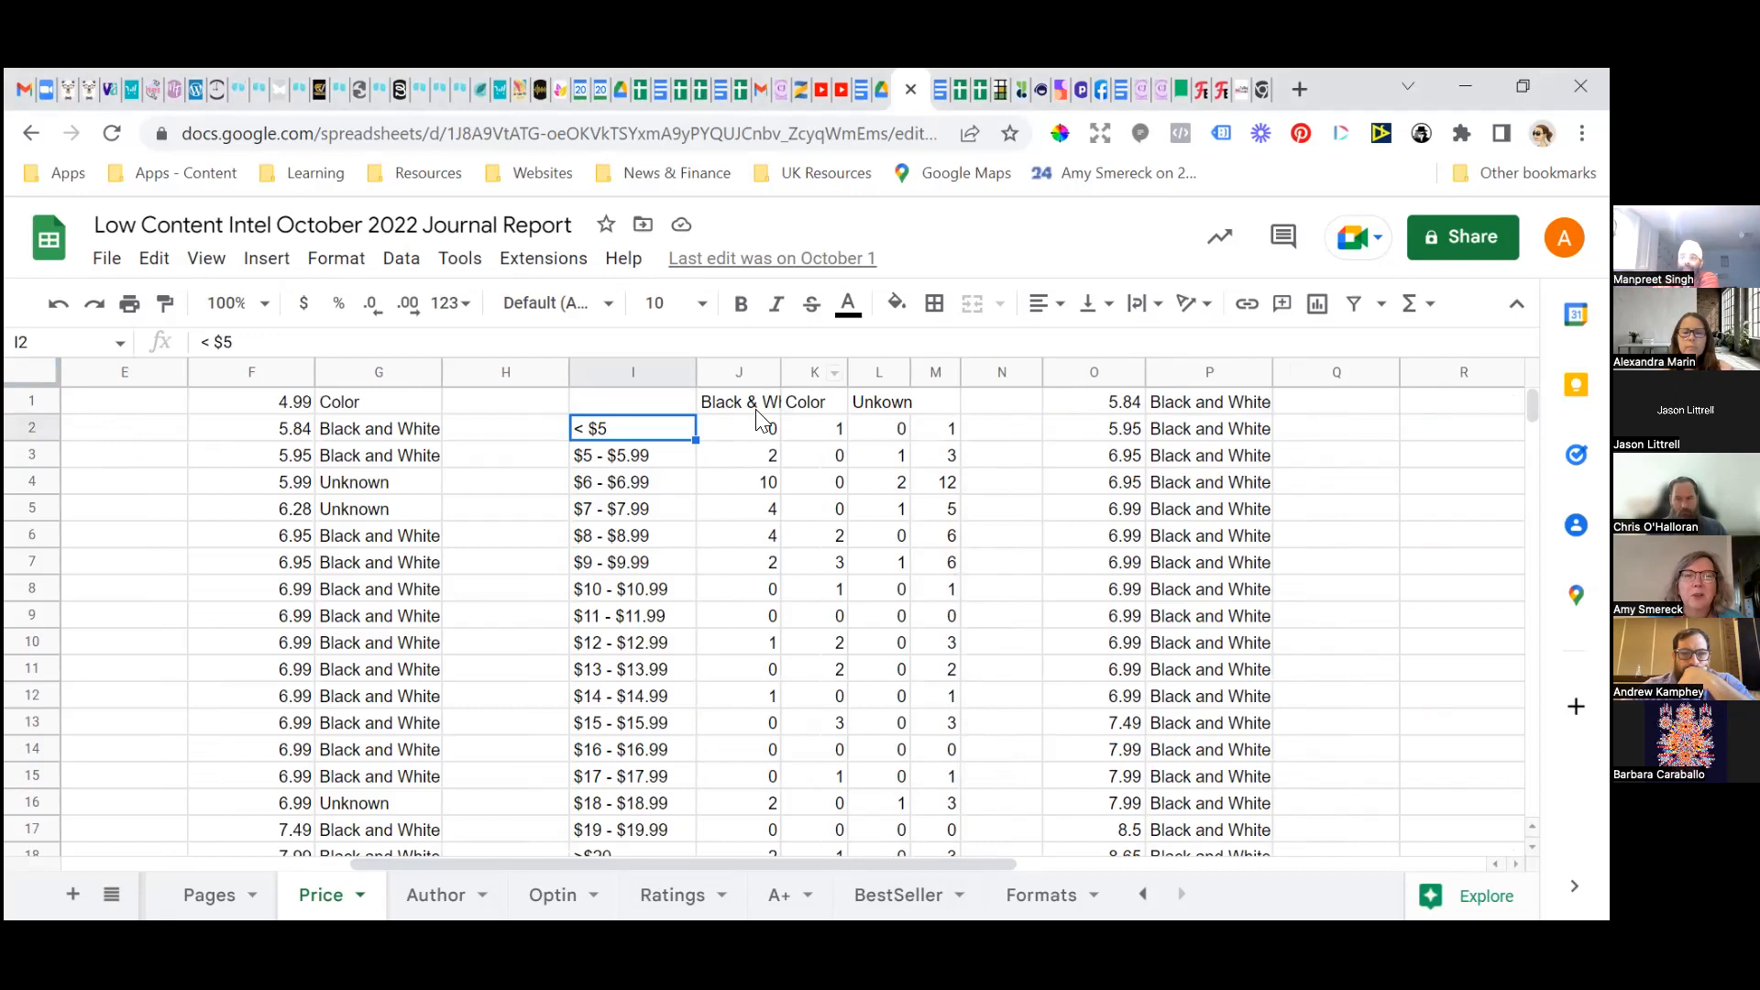
{"action": "left_click_drag", "start_coordinate": [780, 361], "coordinate": [794, 360]}
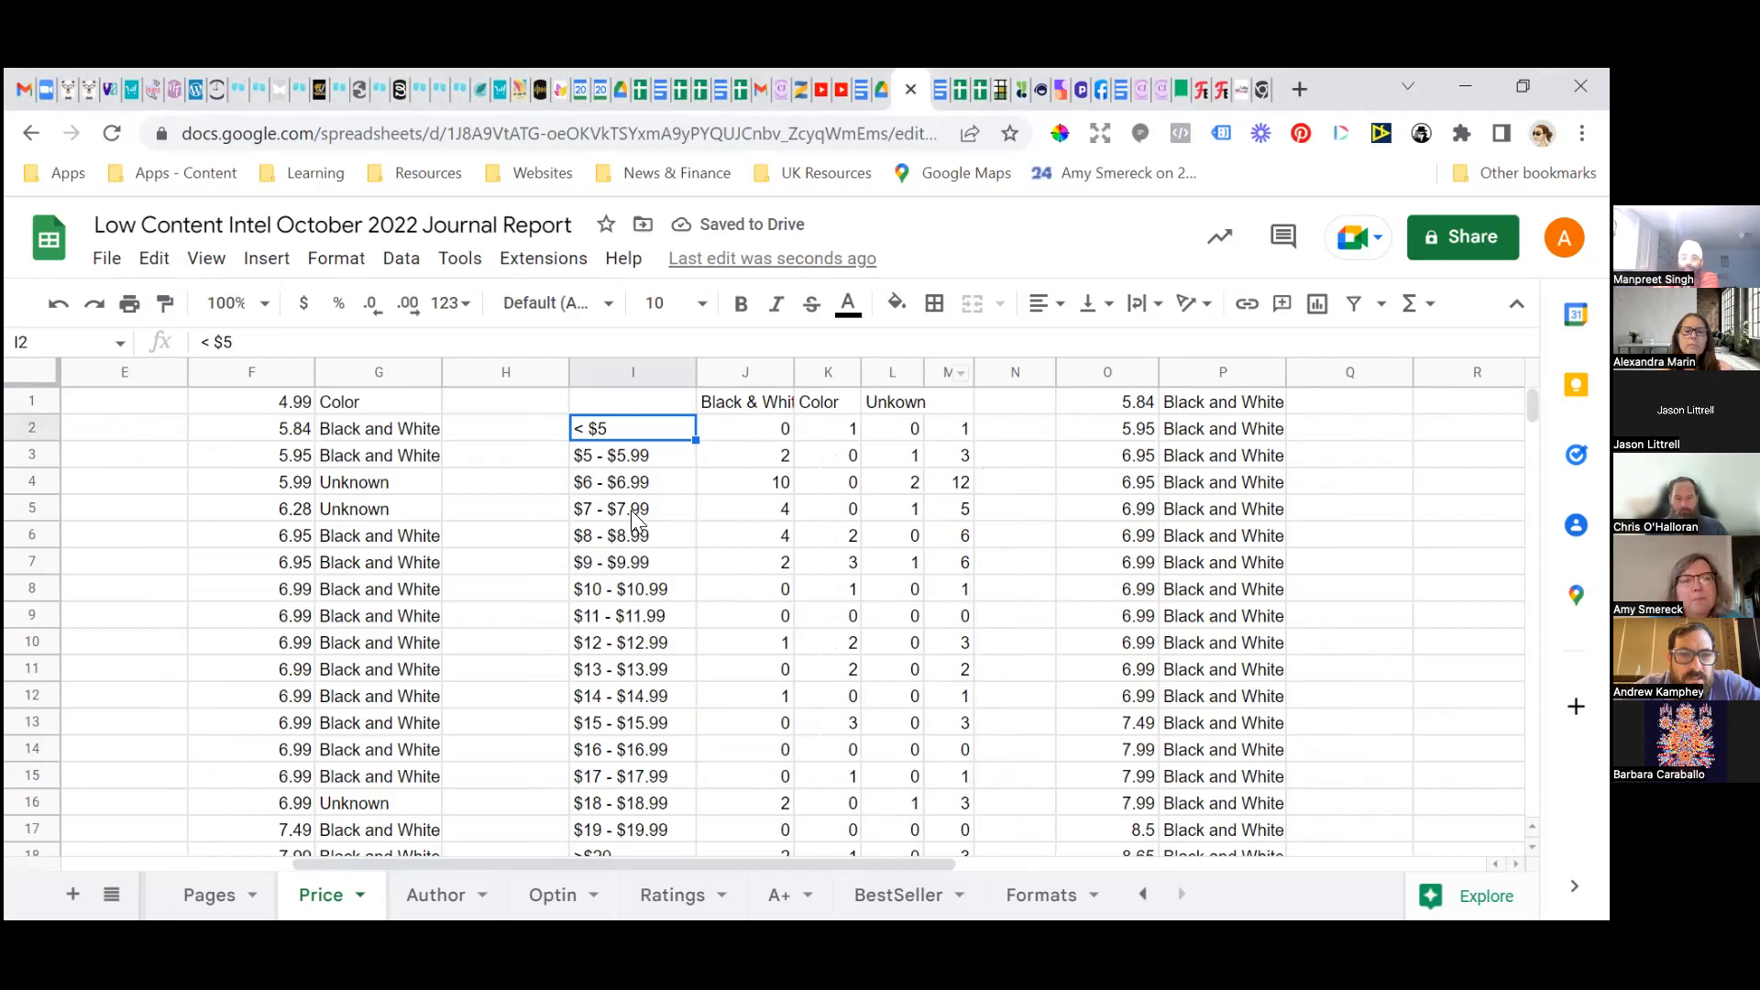
Examine the Black & White counts per price range alongside the prices and print types in columns F and G.
{"action": "left_click", "coordinate": [738, 433]}
{"action": "left_click", "coordinate": [744, 453]}
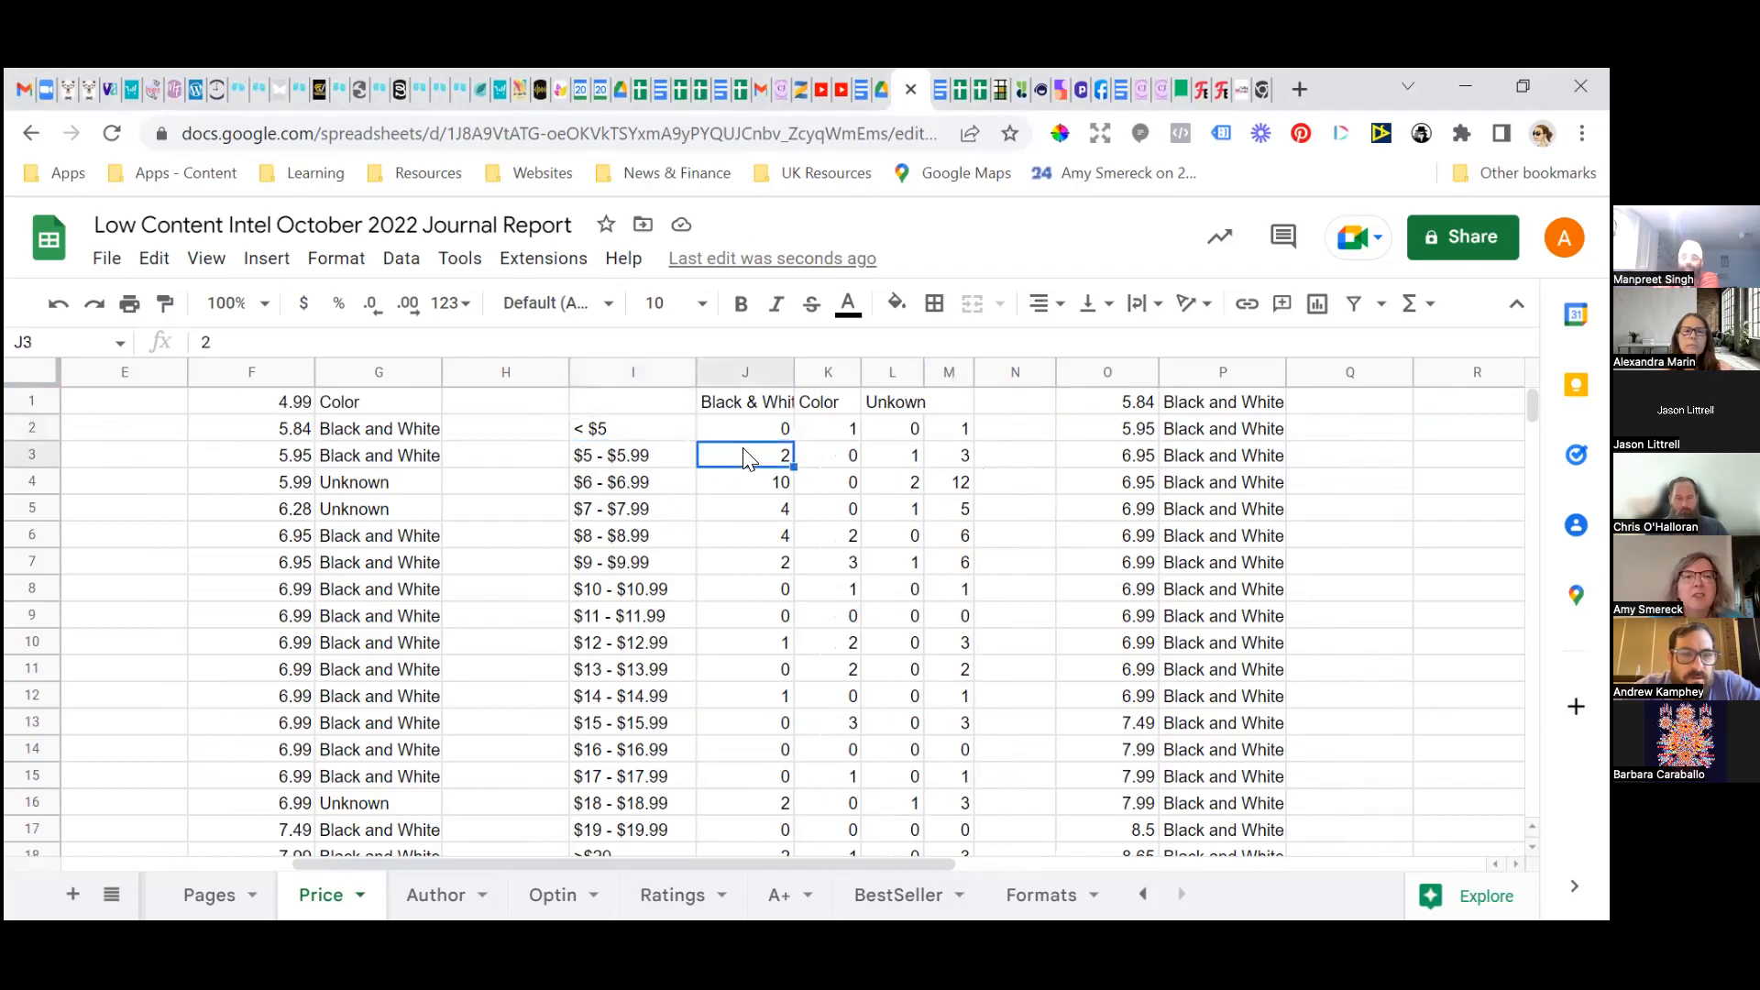
{"action": "left_click", "coordinate": [748, 431]}
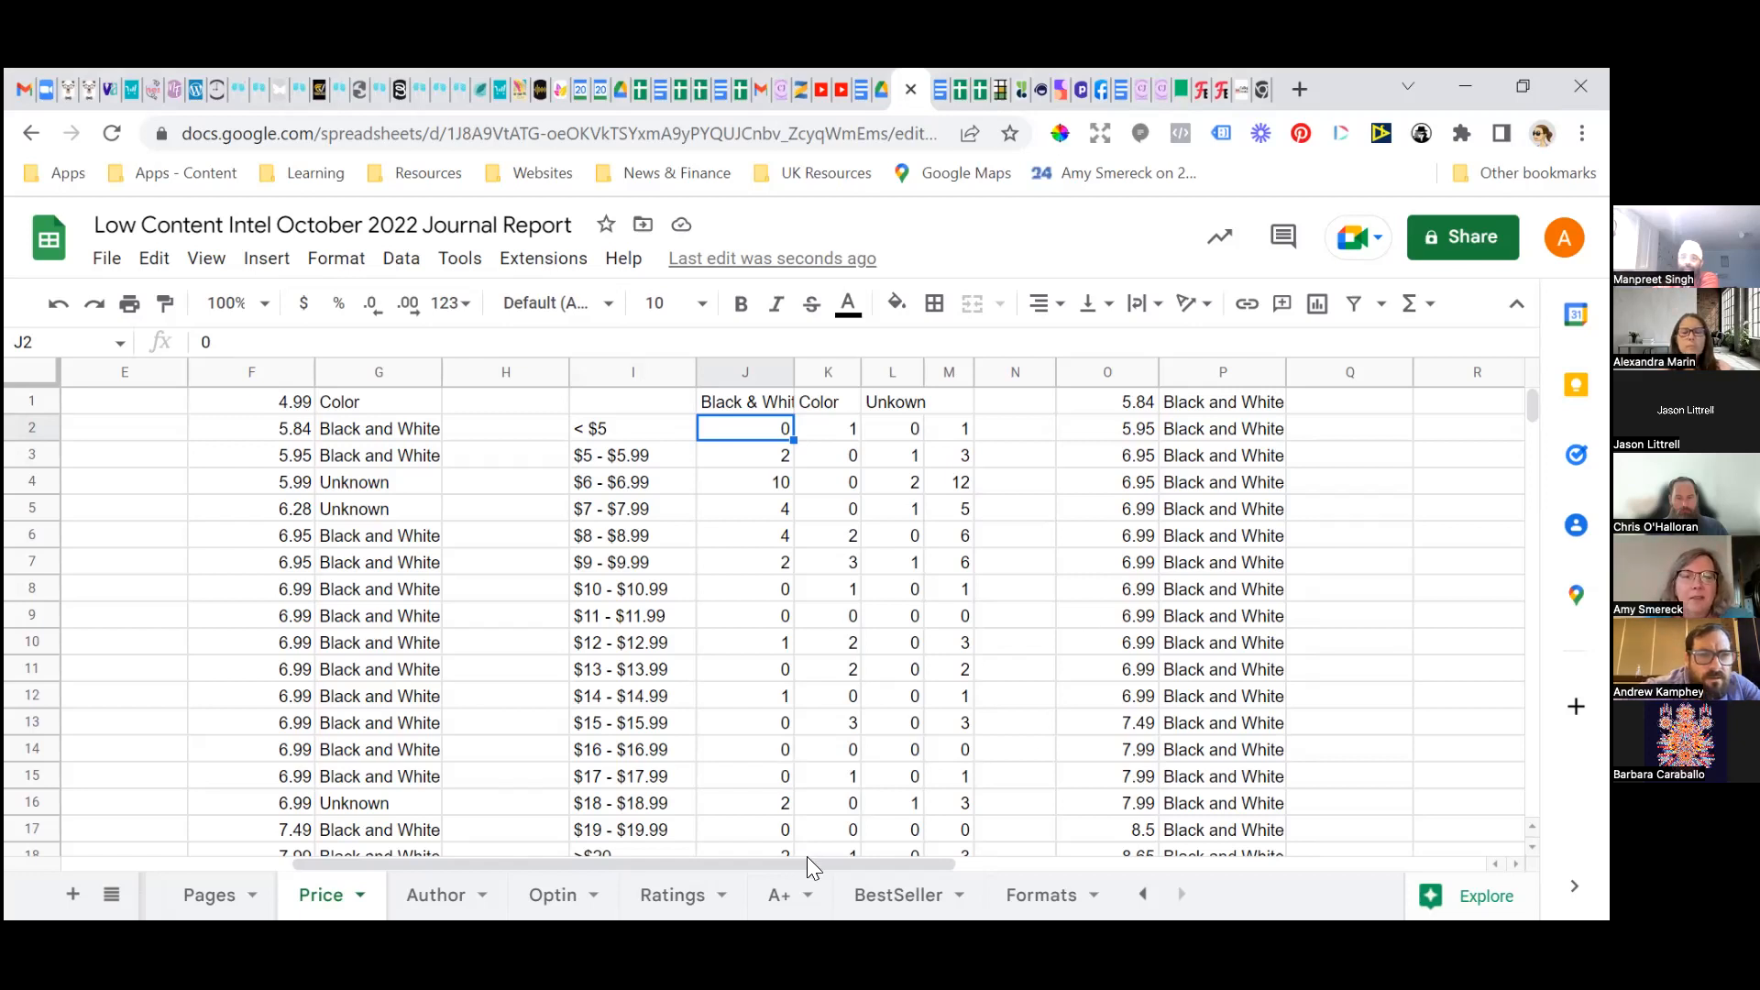
{"action": "left_click_drag", "start_coordinate": [804, 863], "coordinate": [491, 814]}
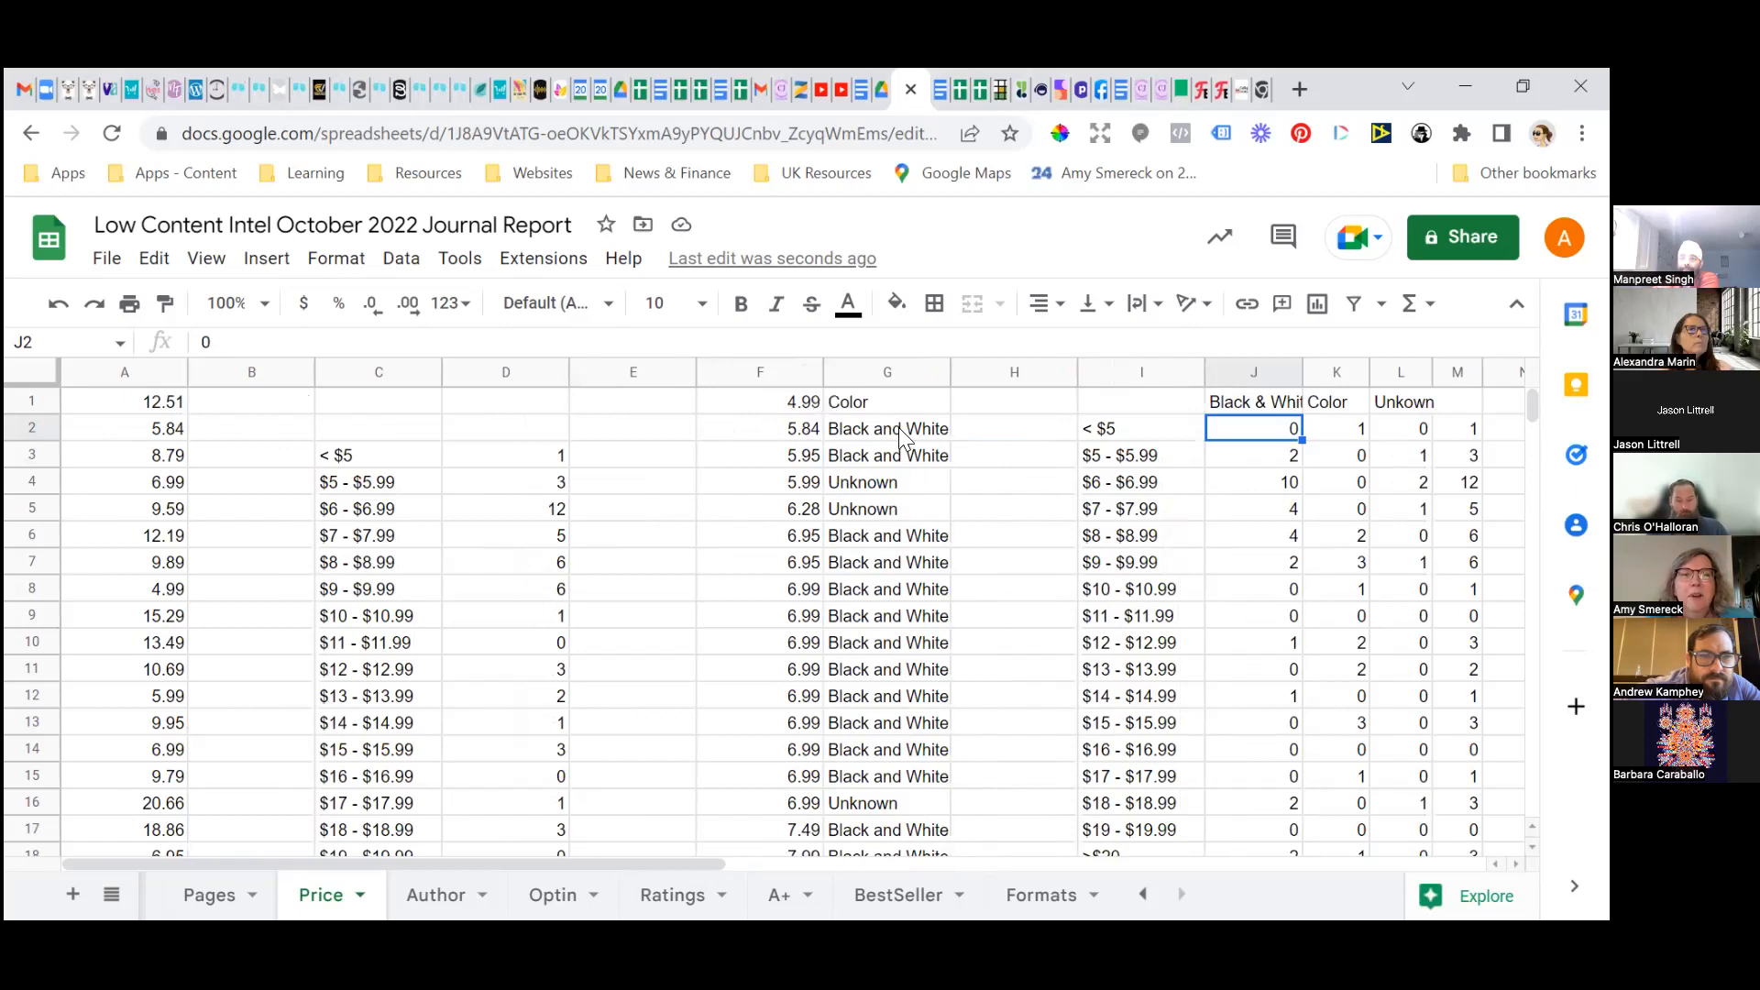
{"action": "left_click_drag", "start_coordinate": [648, 860], "coordinate": [1022, 867]}
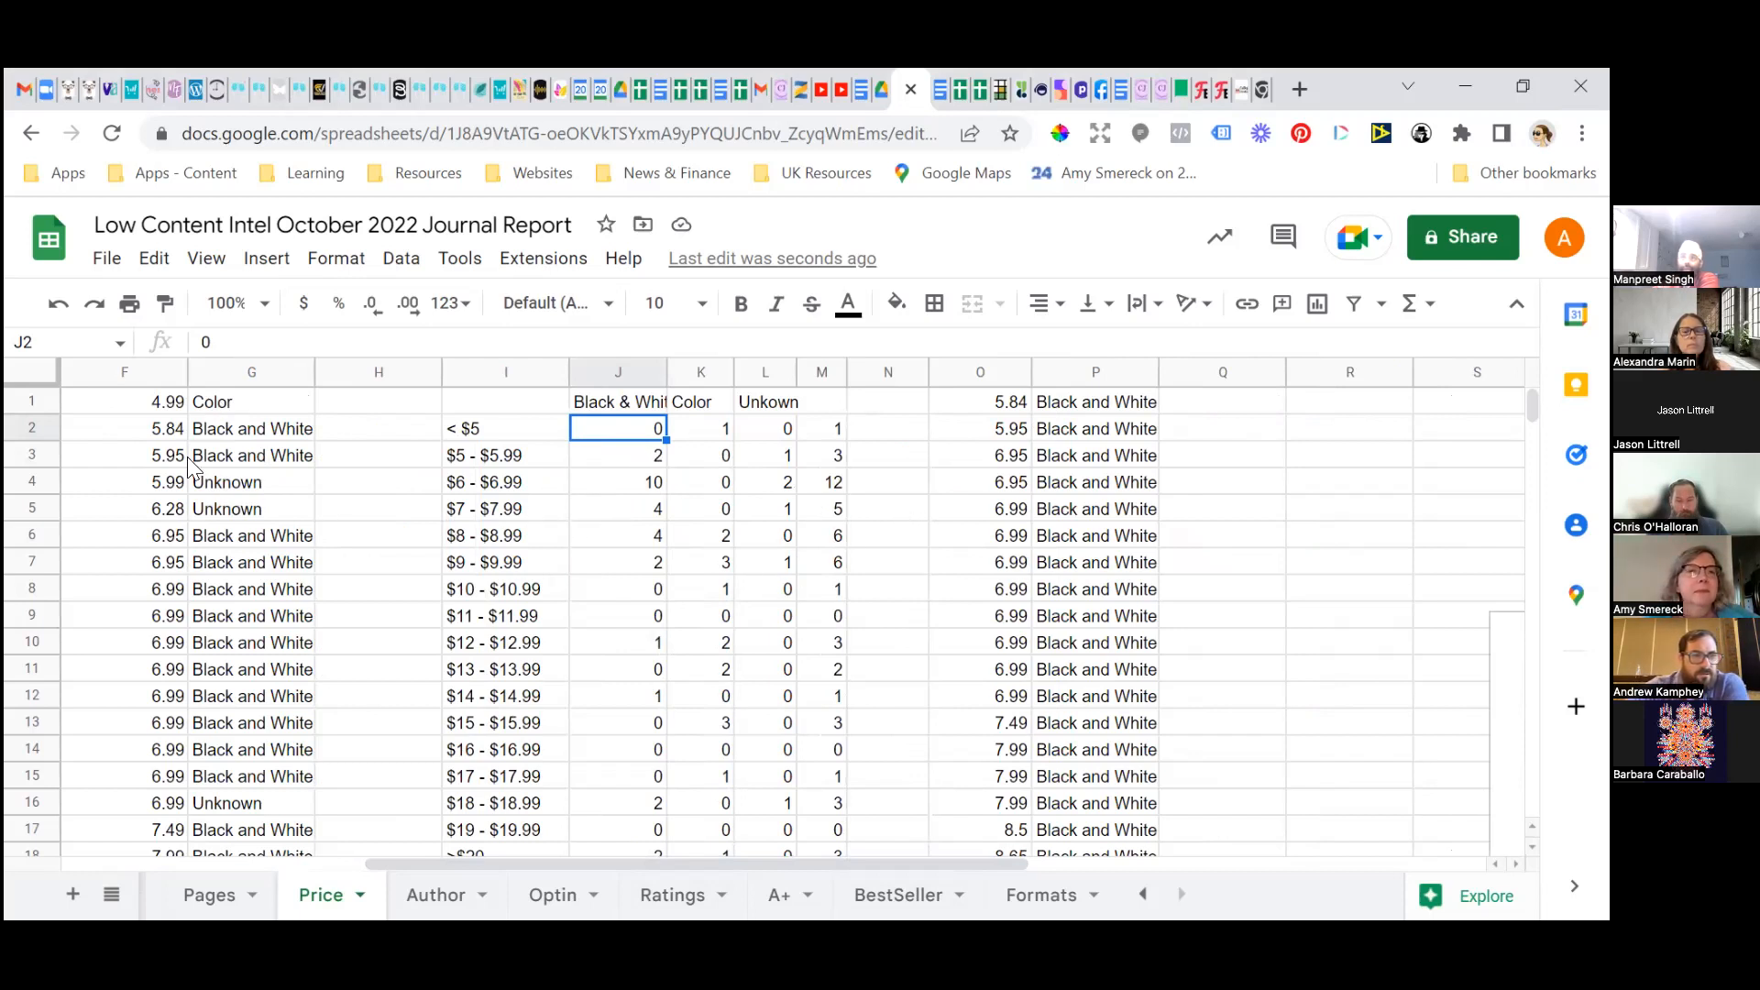
{"action": "left_click", "coordinate": [169, 413]}
{"action": "left_click_drag", "start_coordinate": [541, 860], "coordinate": [240, 840]}
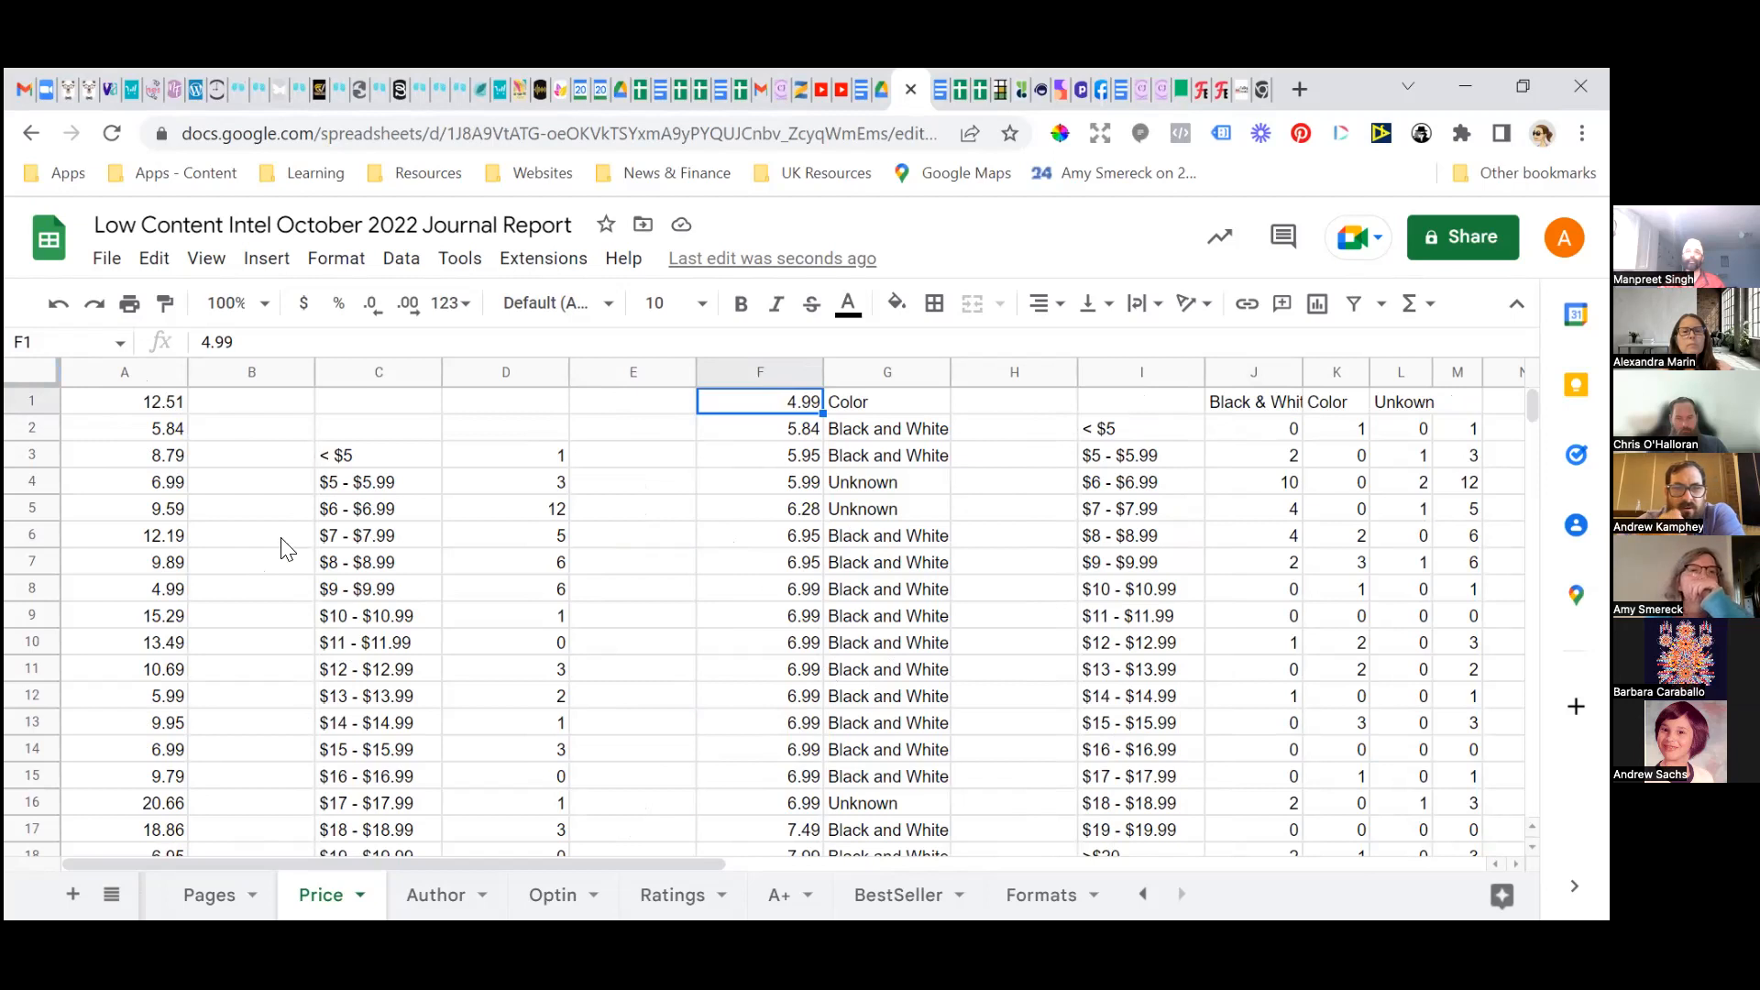
Look at the Ratings and Formats sheets, and return to the Black & White count for the < $5 range on Price.
{"action": "left_click", "coordinate": [706, 876]}
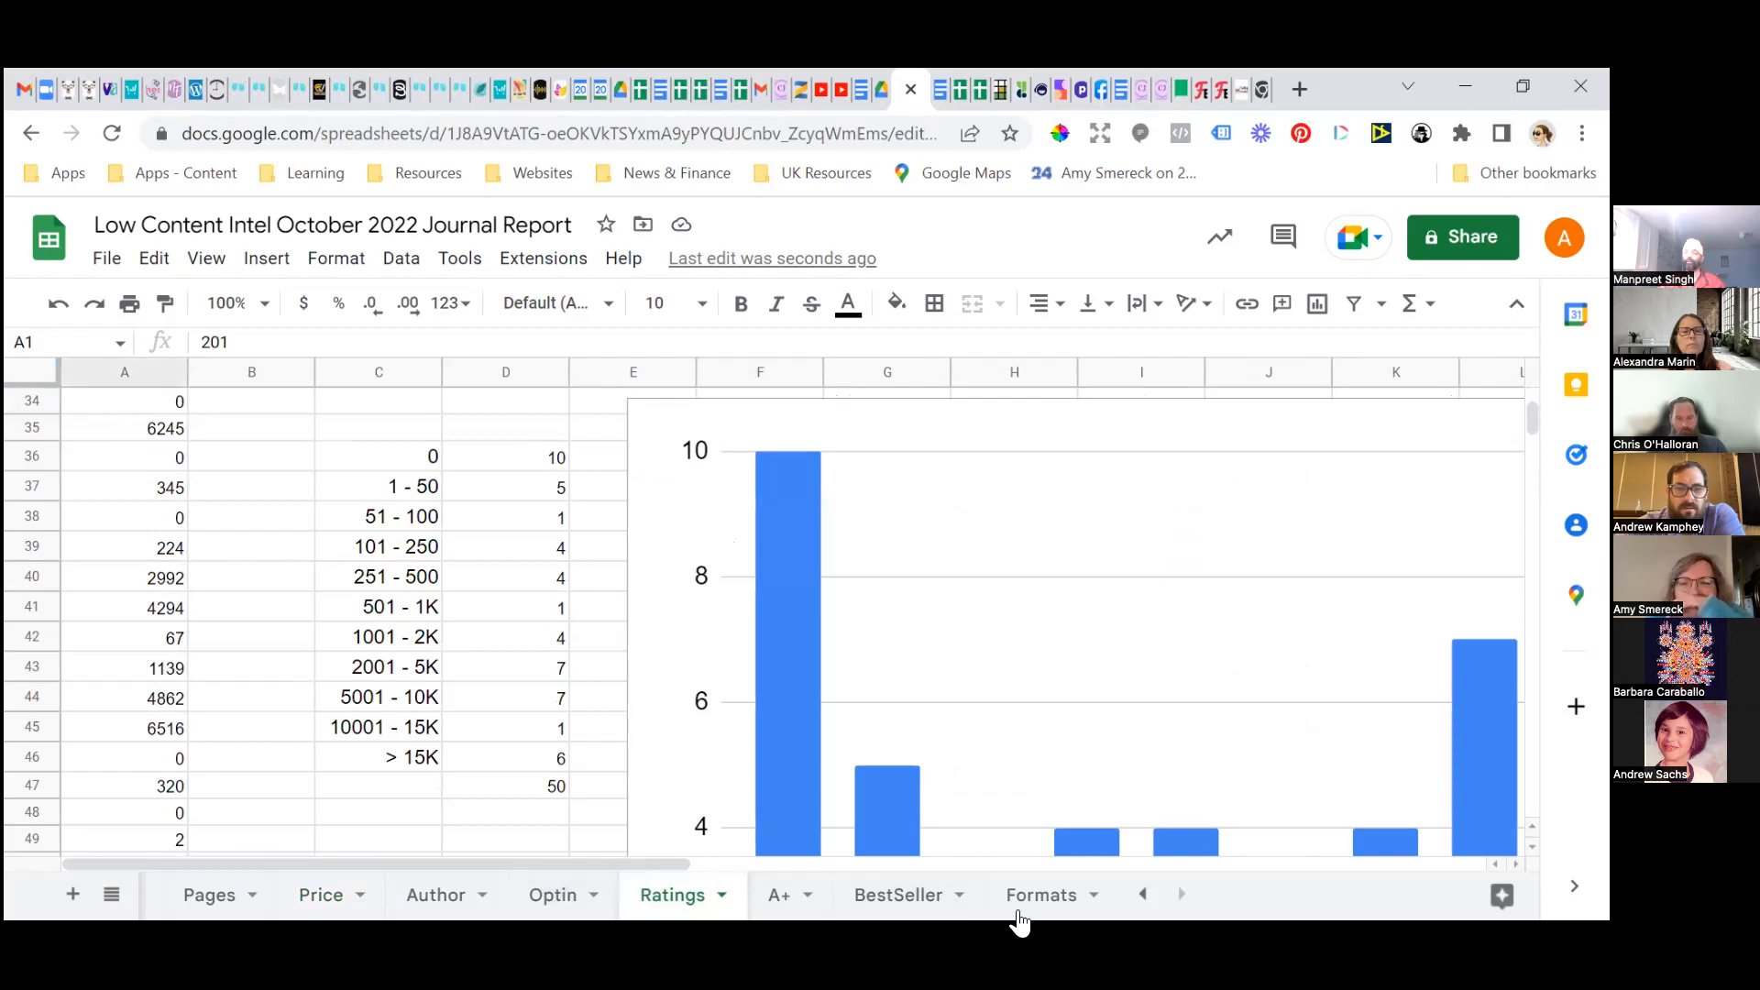
{"action": "left_click", "coordinate": [1009, 885]}
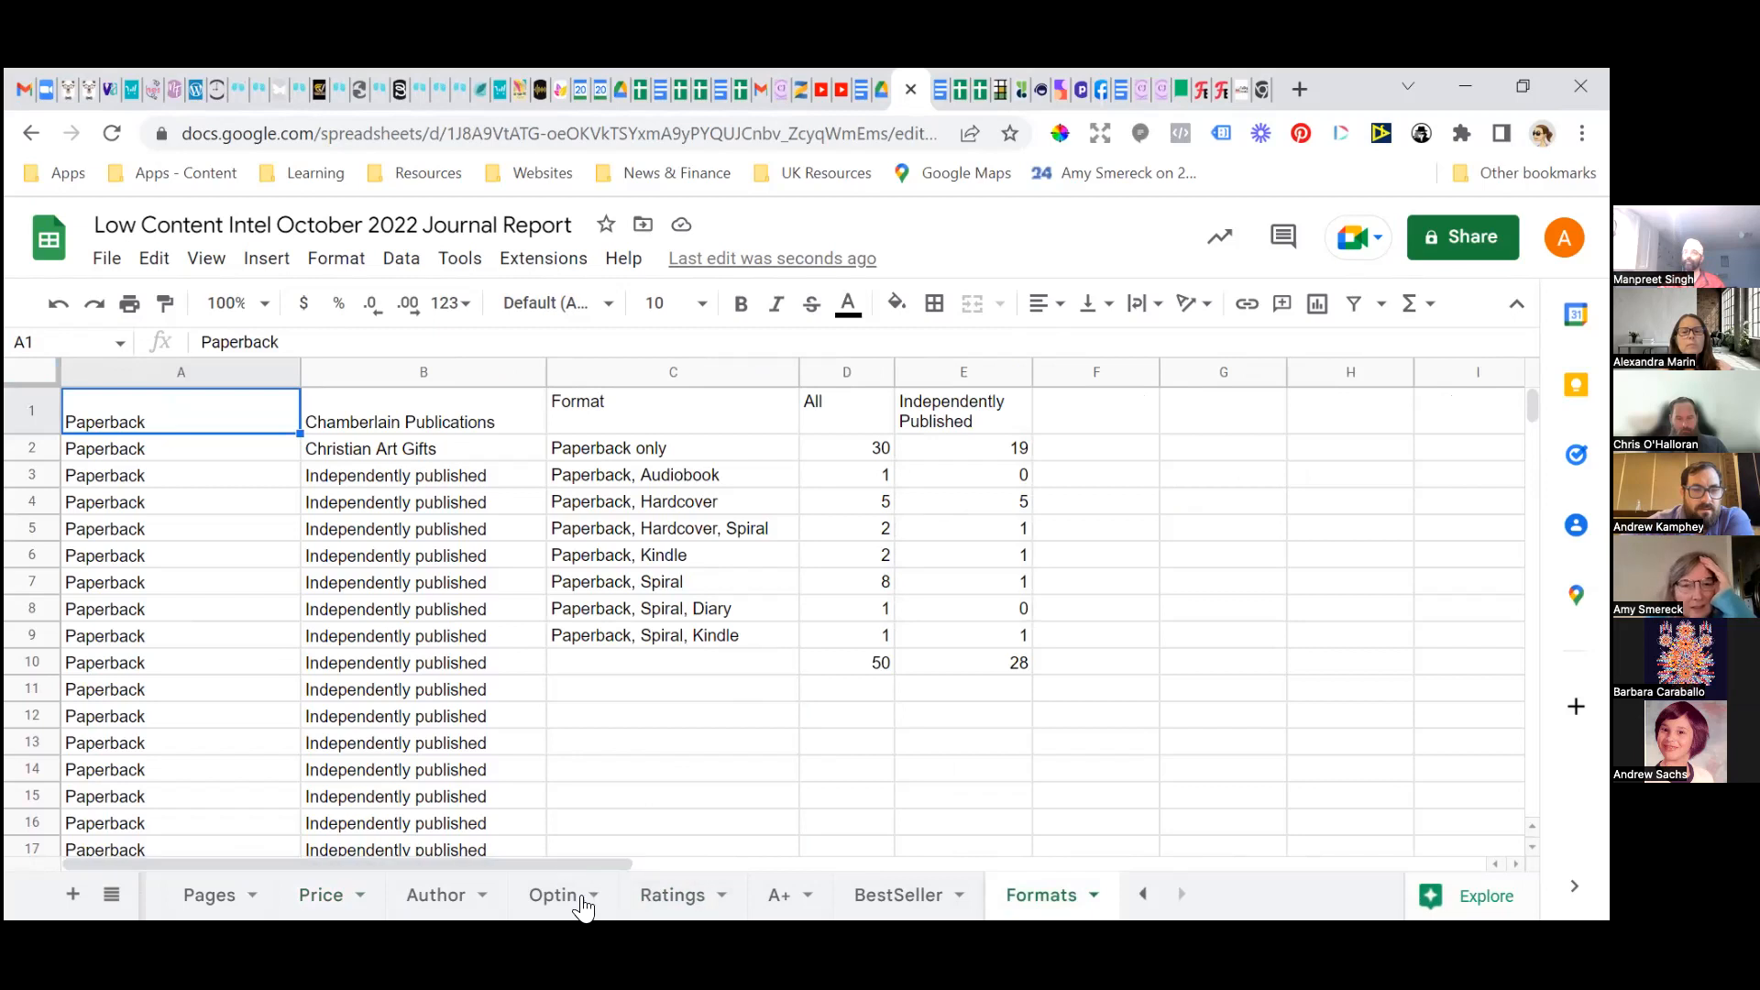
{"action": "left_click", "coordinate": [296, 895]}
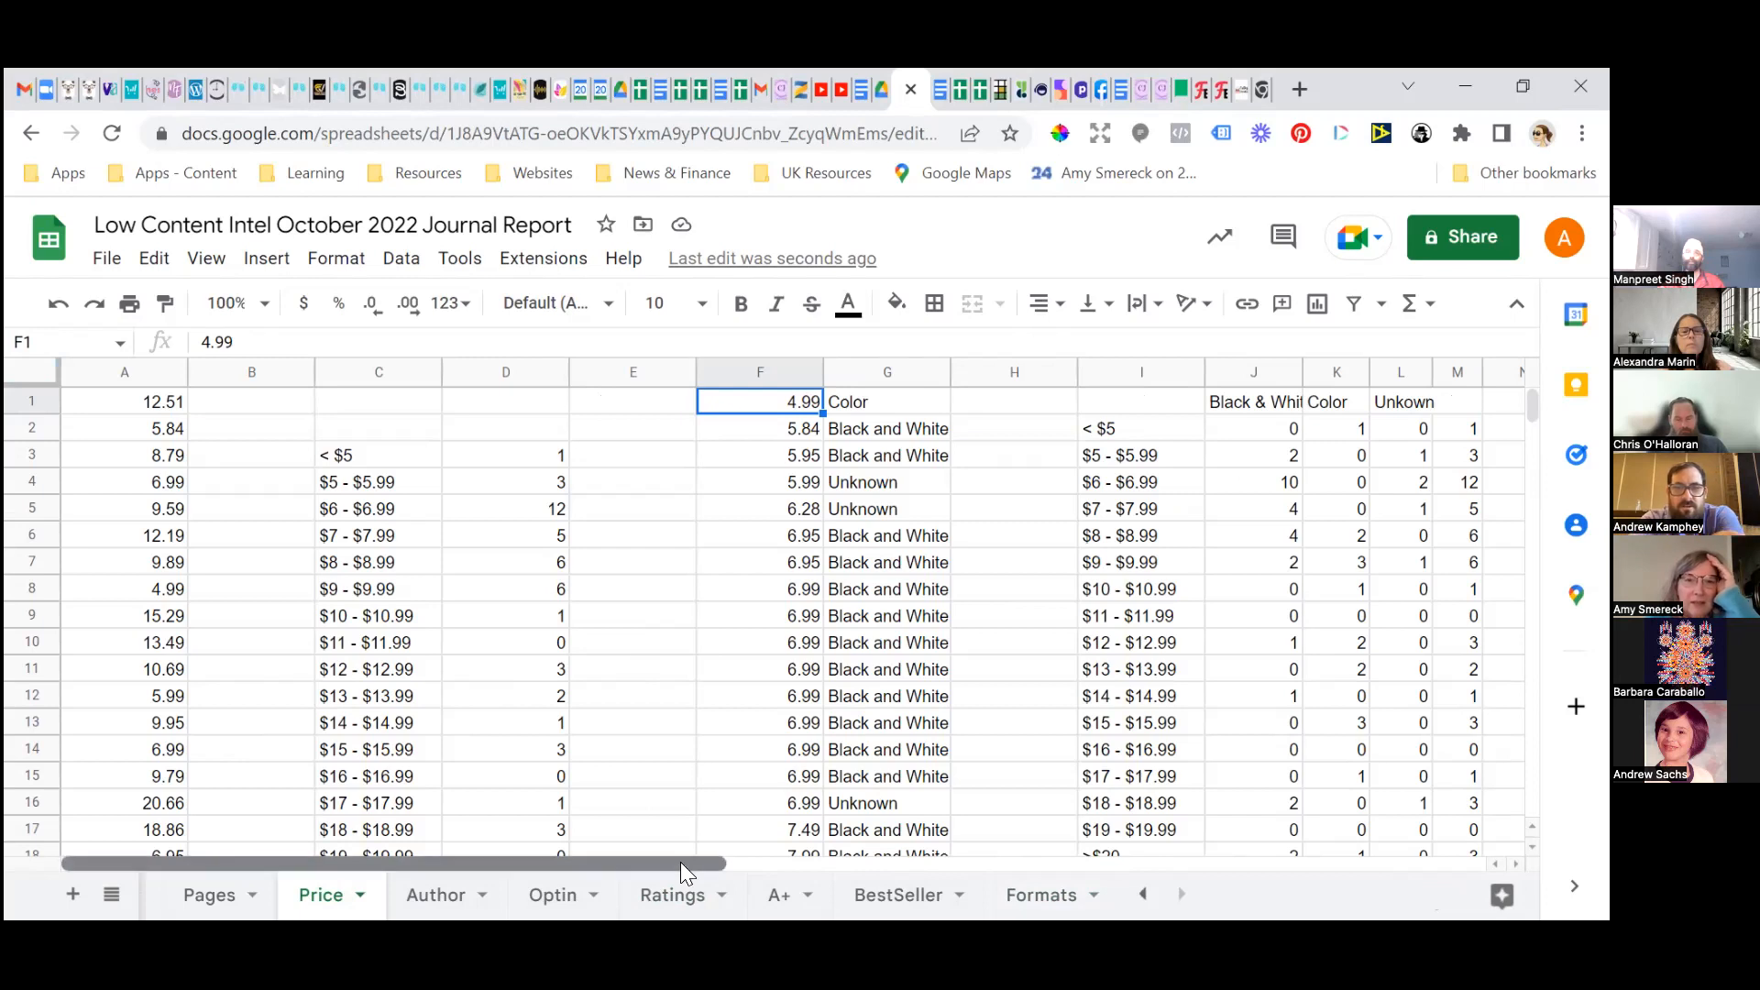
{"action": "left_click_drag", "start_coordinate": [721, 875], "coordinate": [915, 877]}
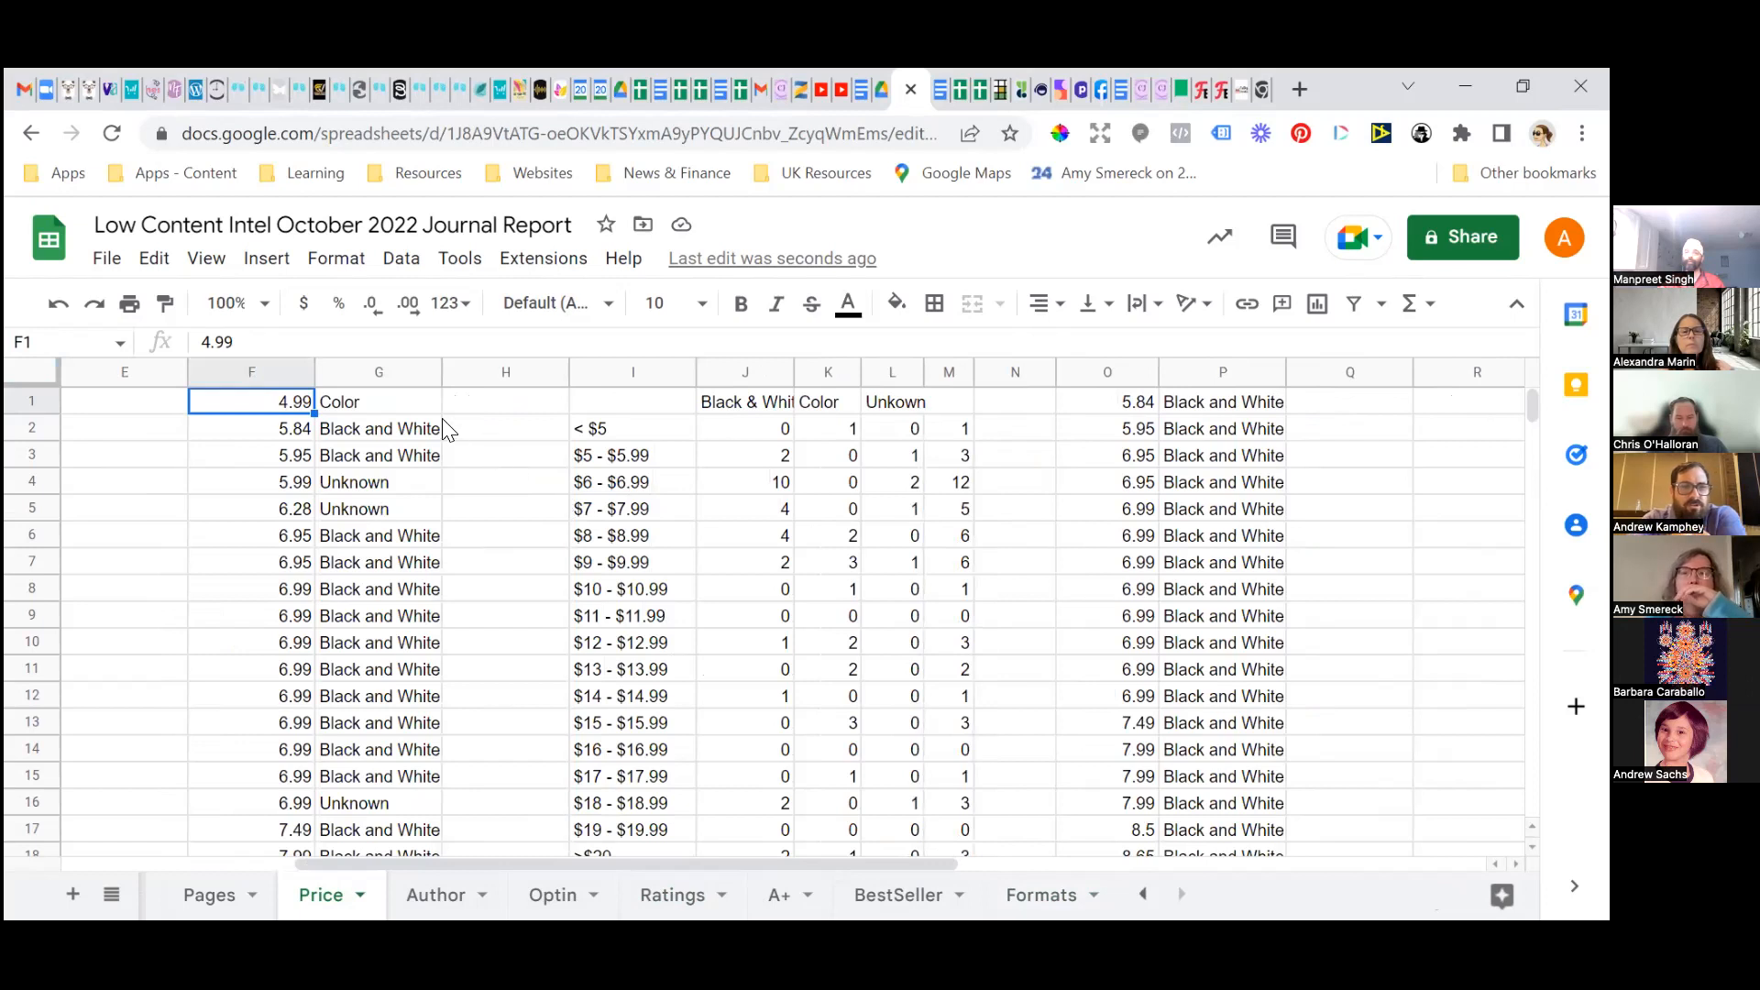
{"action": "left_click", "coordinate": [734, 435]}
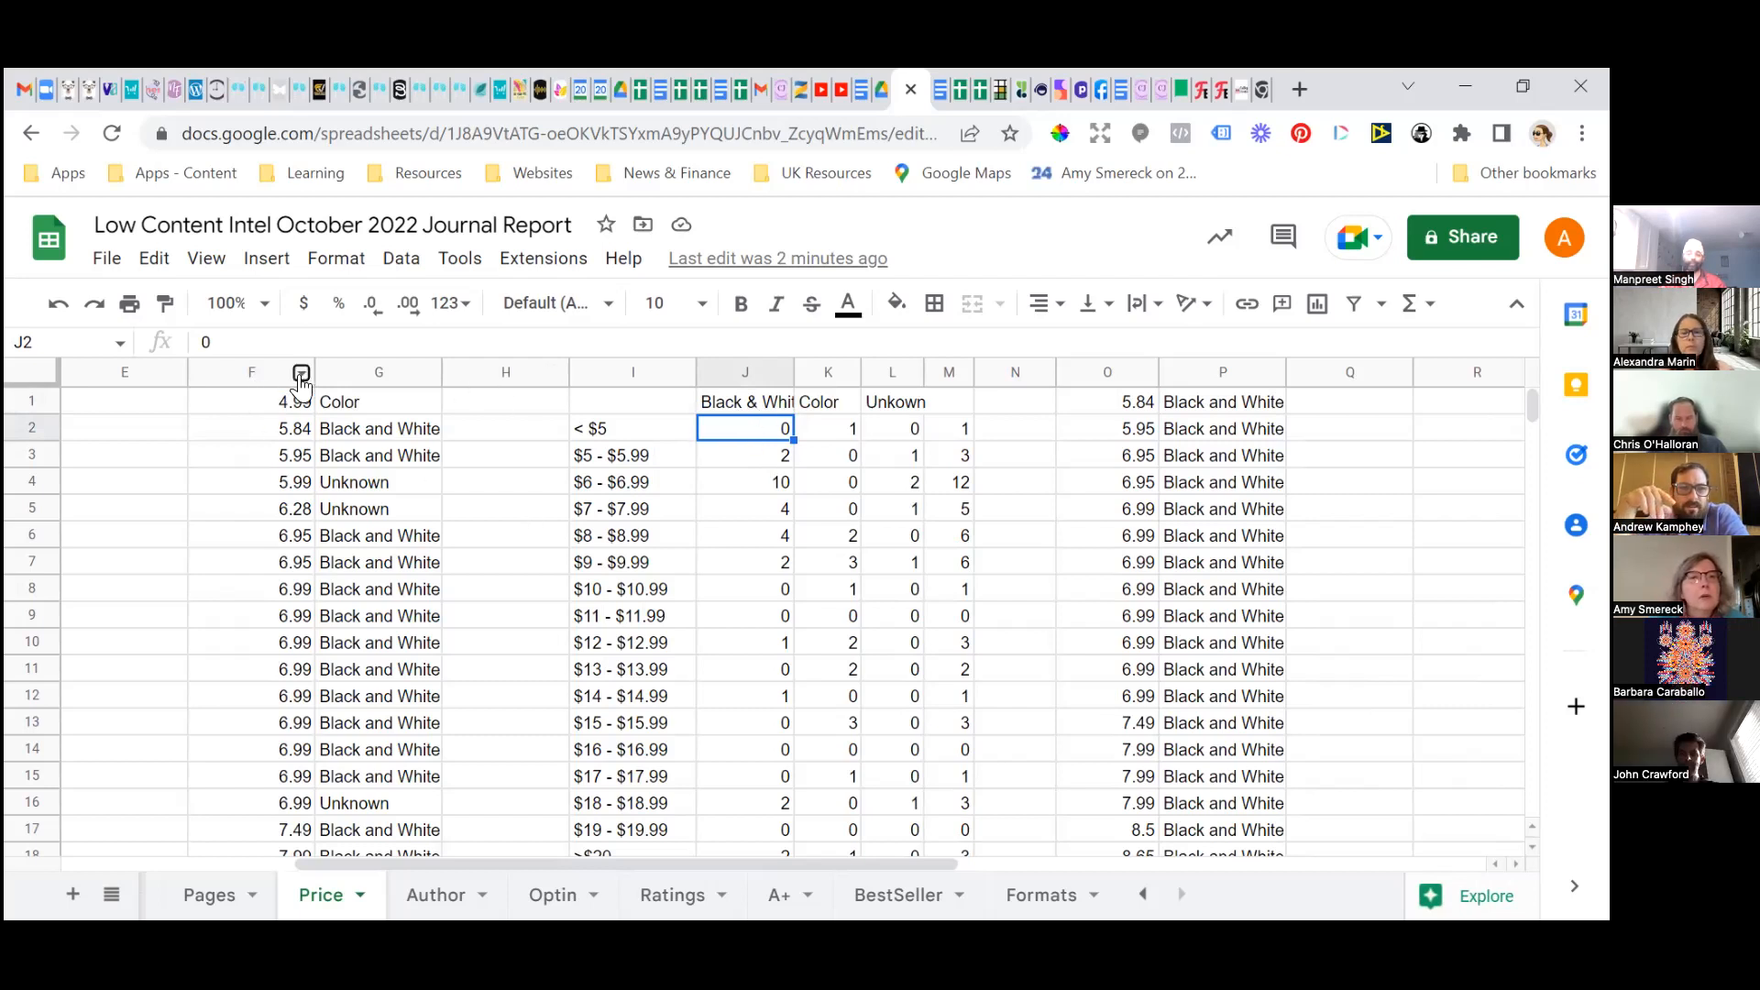
{"action": "right_click", "coordinate": [298, 371]}
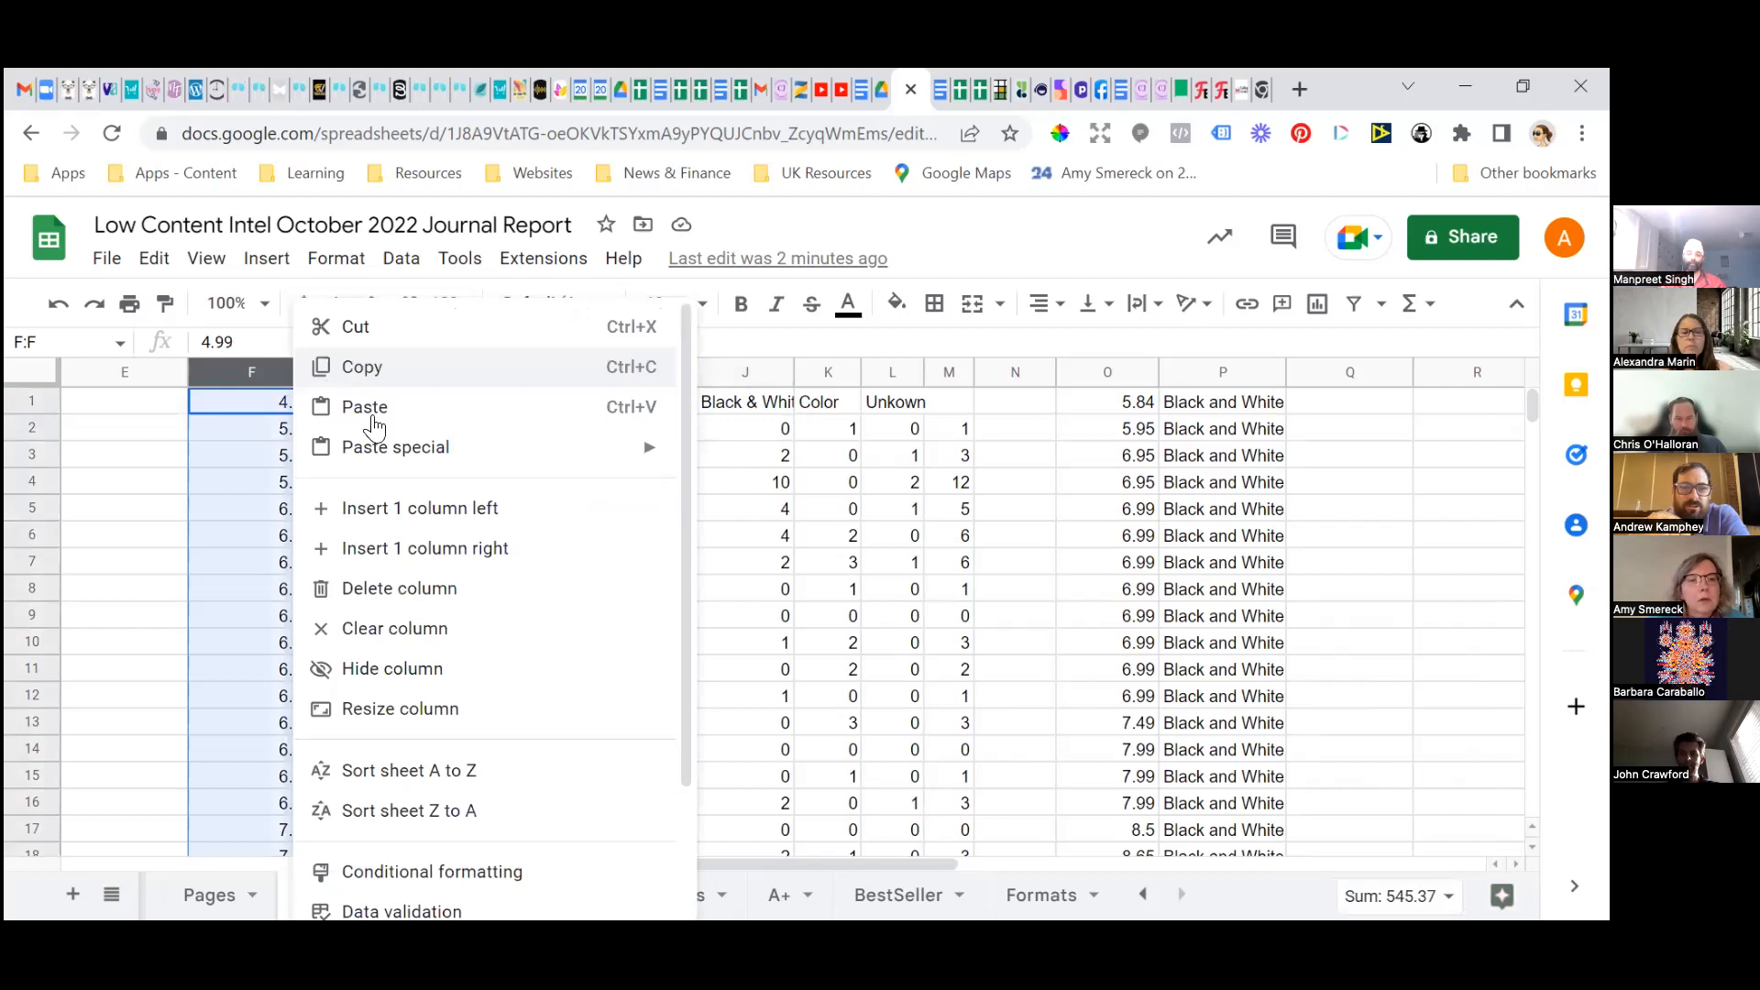
{"action": "scroll", "coordinate": [529, 809], "scroll_direction": "down", "scroll_amount": 2}
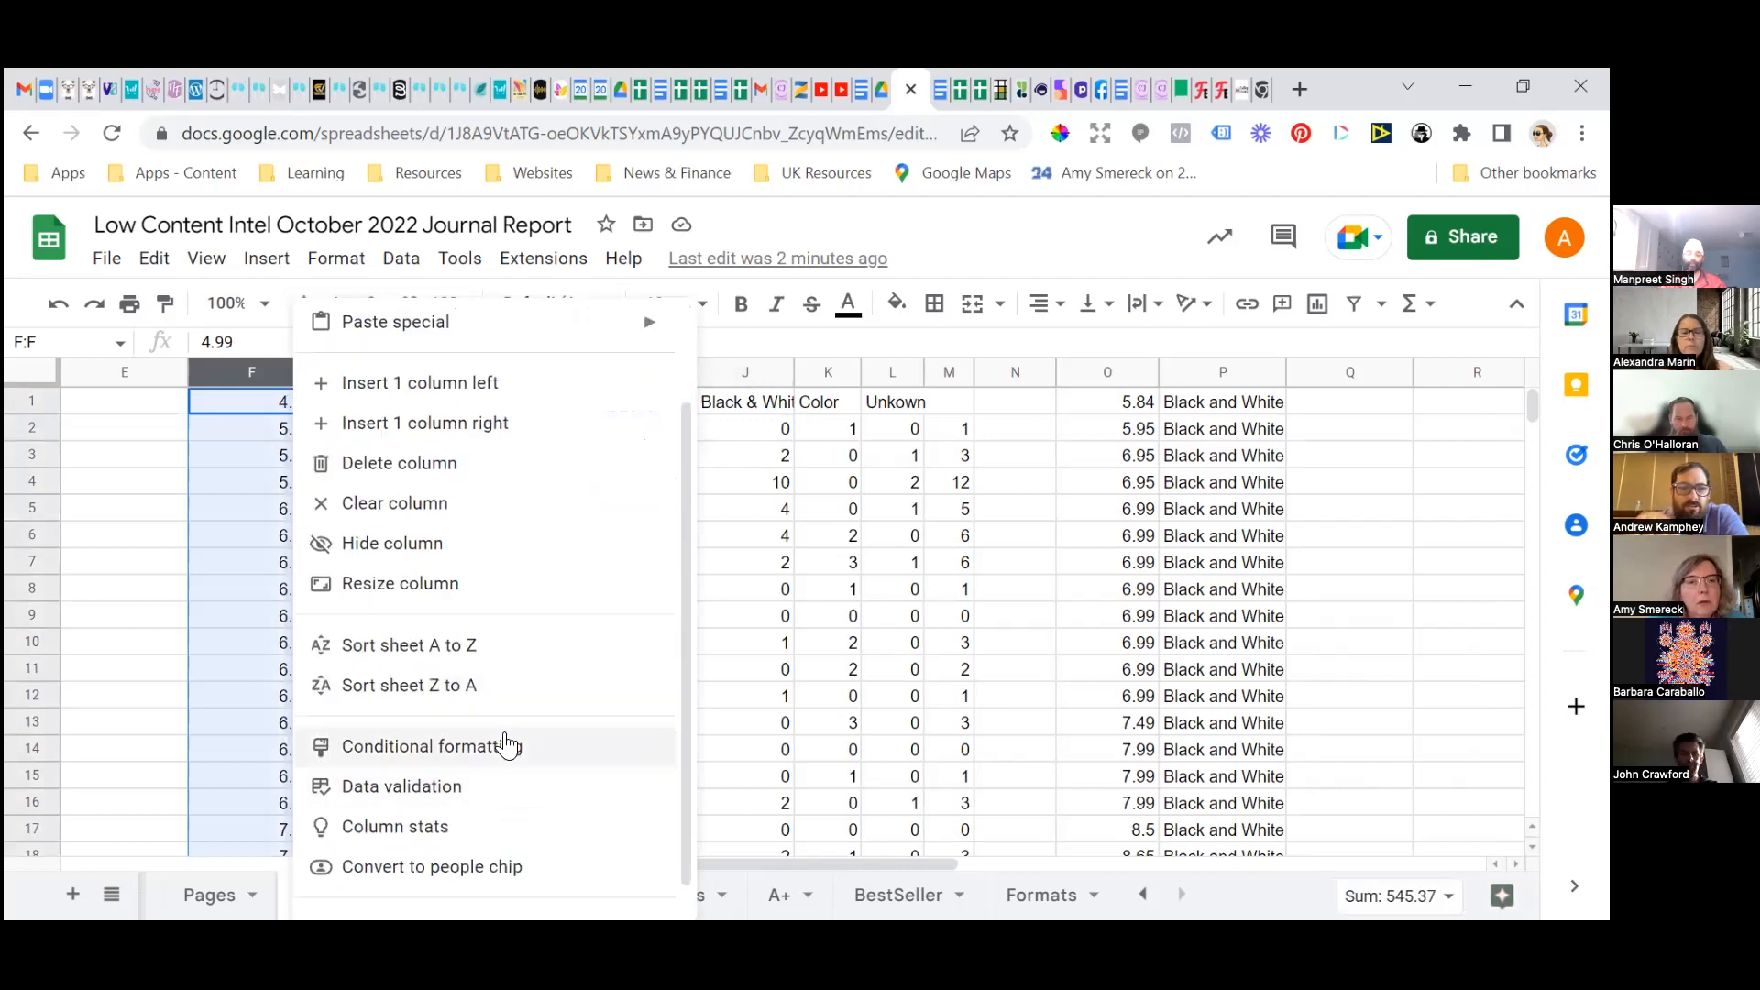
{"action": "scroll", "coordinate": [505, 744], "scroll_direction": "up", "scroll_amount": 2}
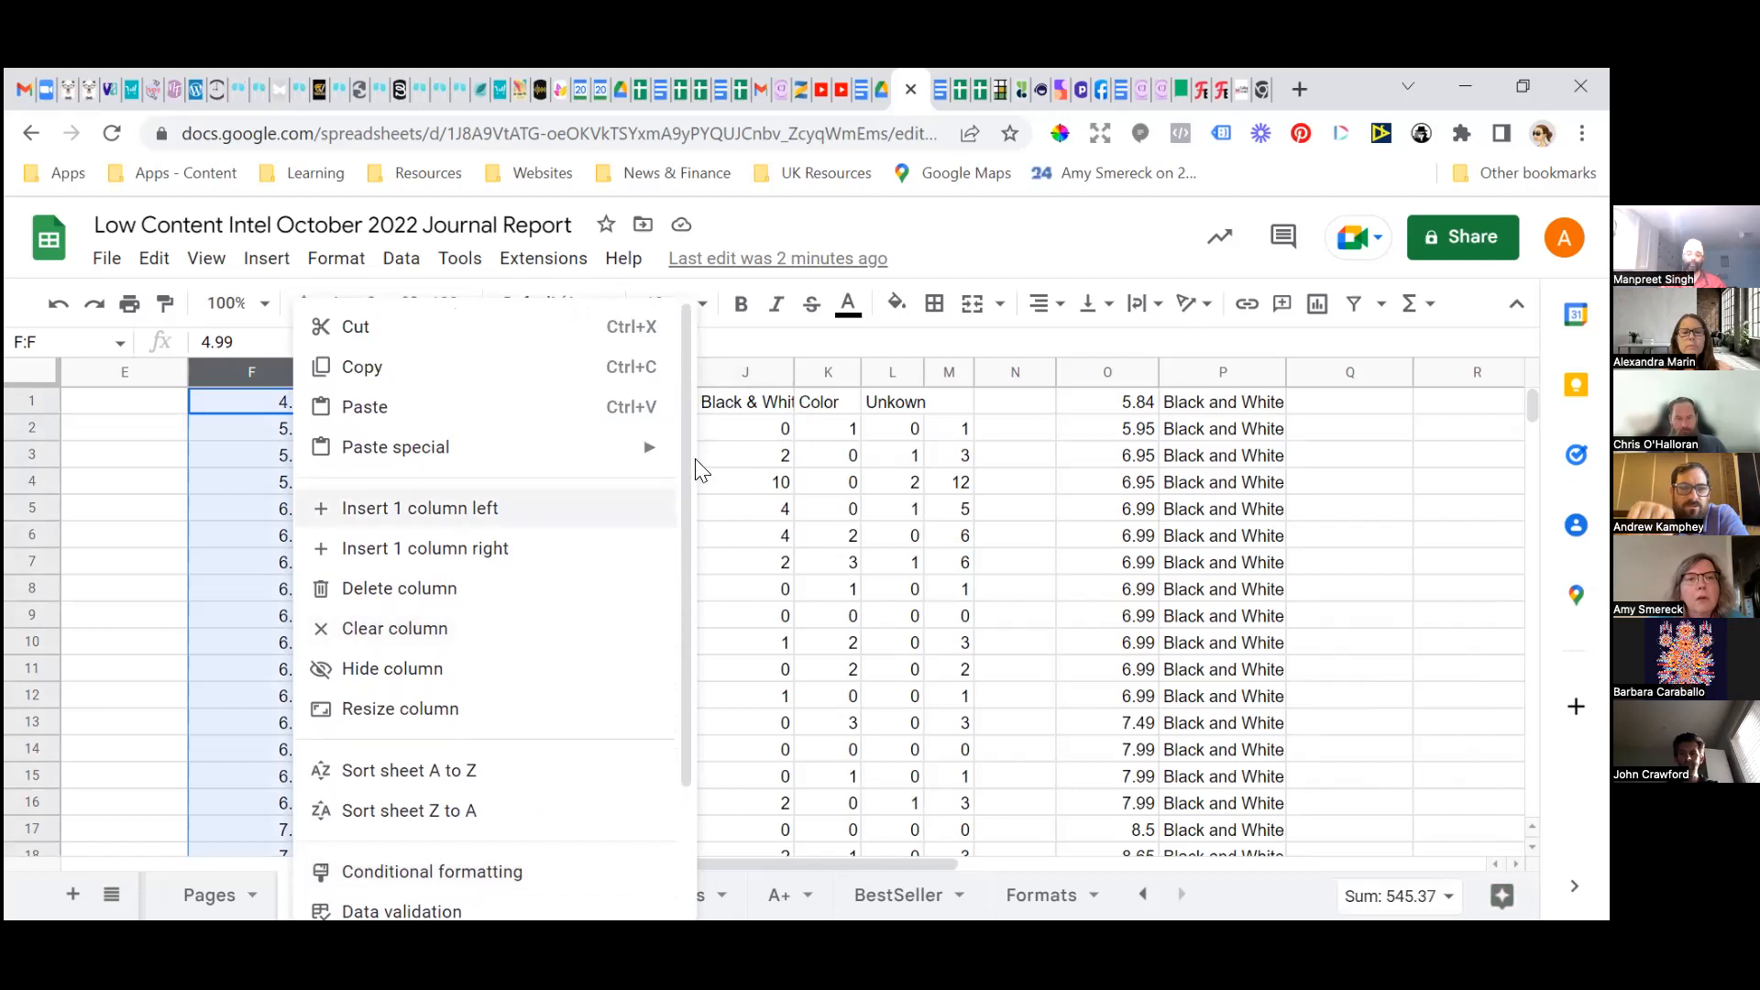
{"action": "left_click", "coordinate": [750, 429]}
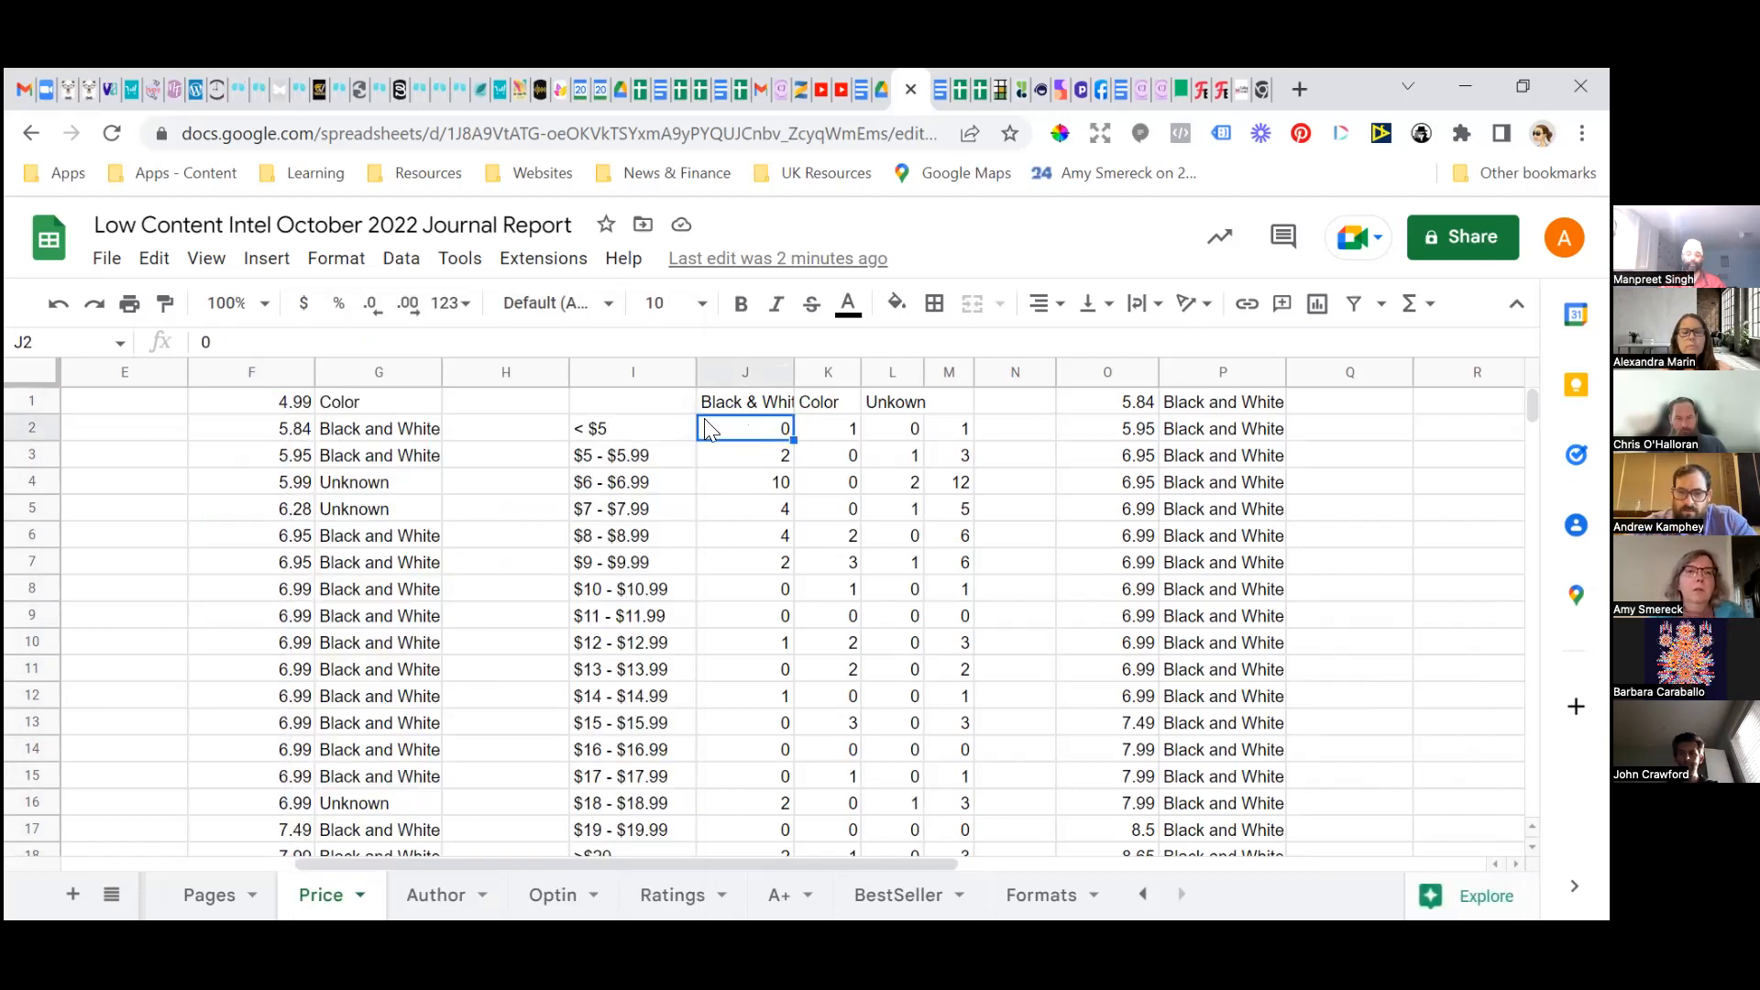
{"action": "left_click", "coordinate": [282, 342]}
{"action": "type", "text": "=filter"}
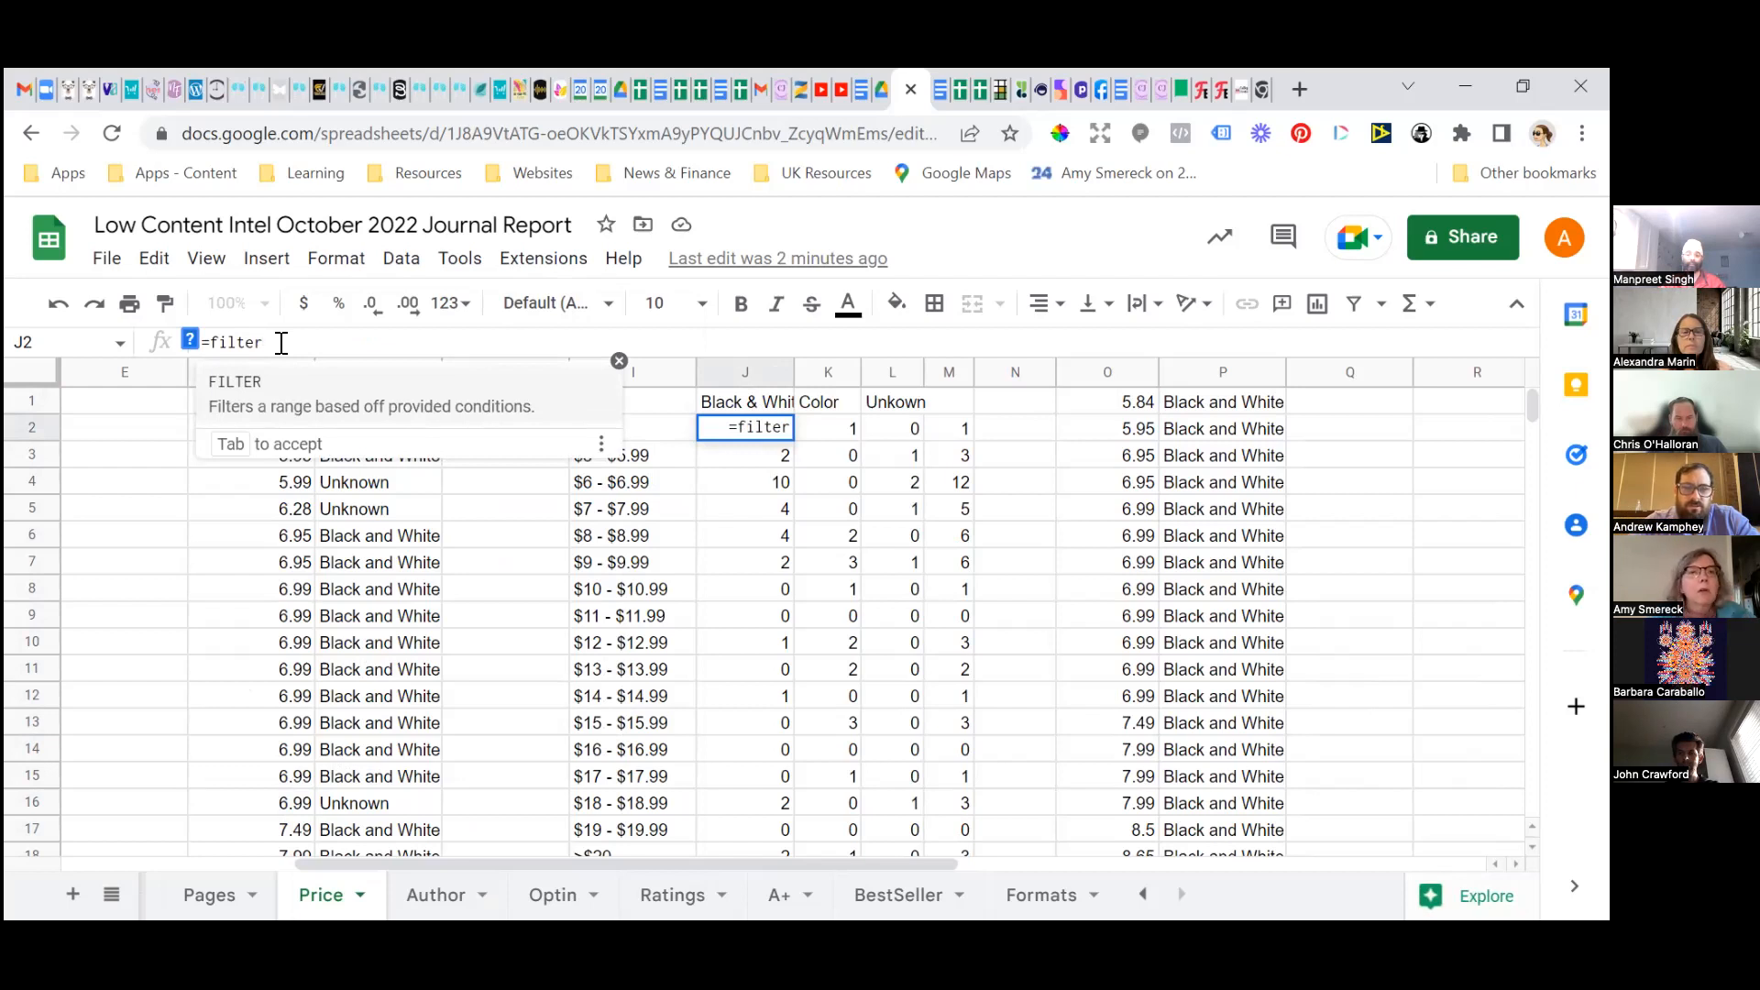
{"action": "key", "text": "BackSpace"}
{"action": "key", "text": "BackSpace"}
{"action": "key", "text": "BackSpace"}
{"action": "key", "text": "BackSpace"}
{"action": "key", "text": "BackSpace"}
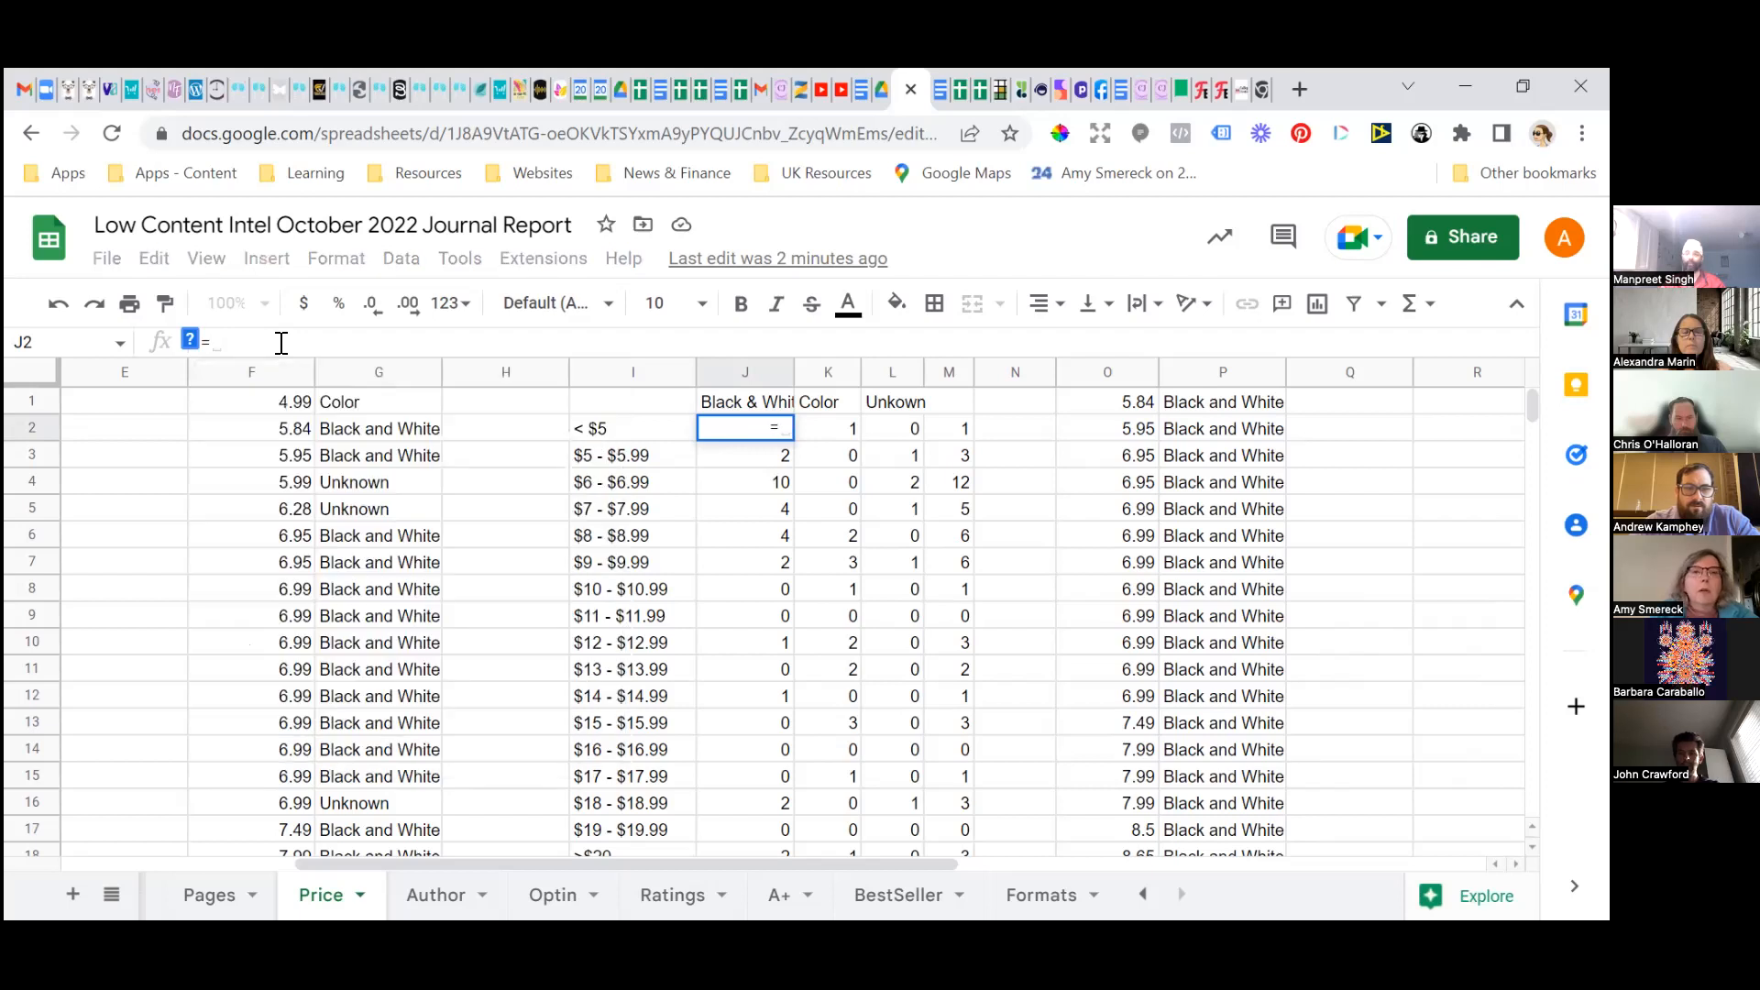
{"action": "key", "text": "Escape"}
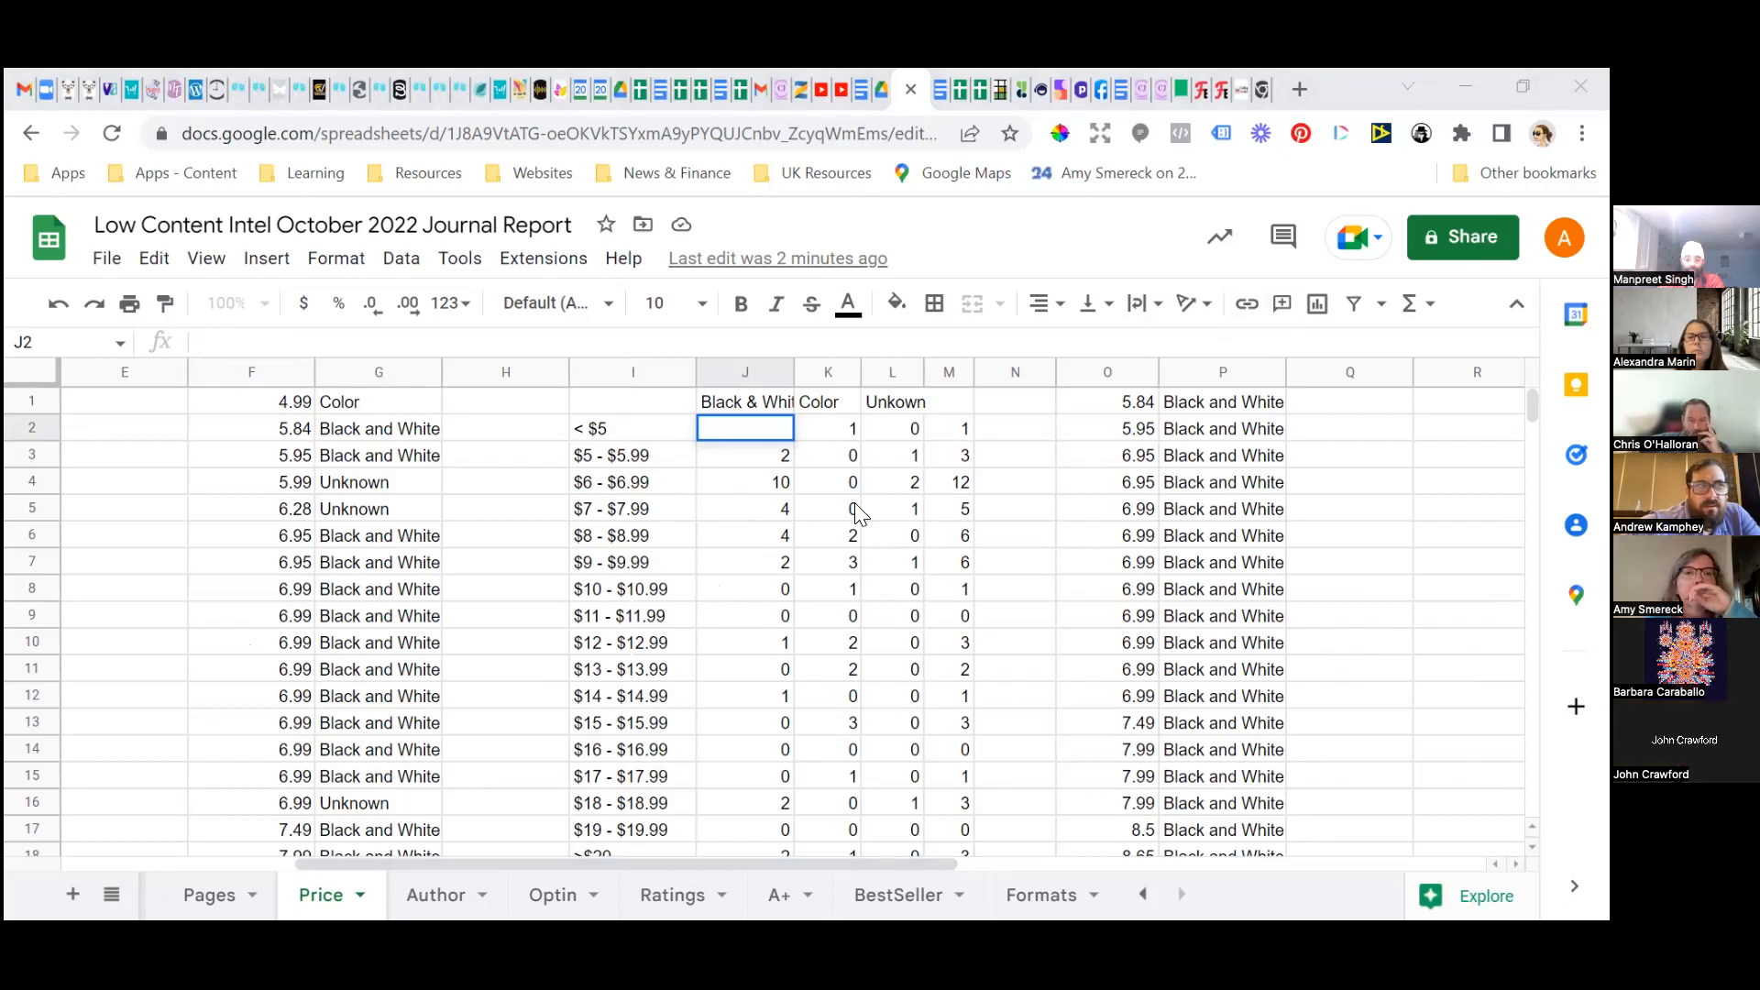
{"action": "left_click", "coordinate": [514, 404]}
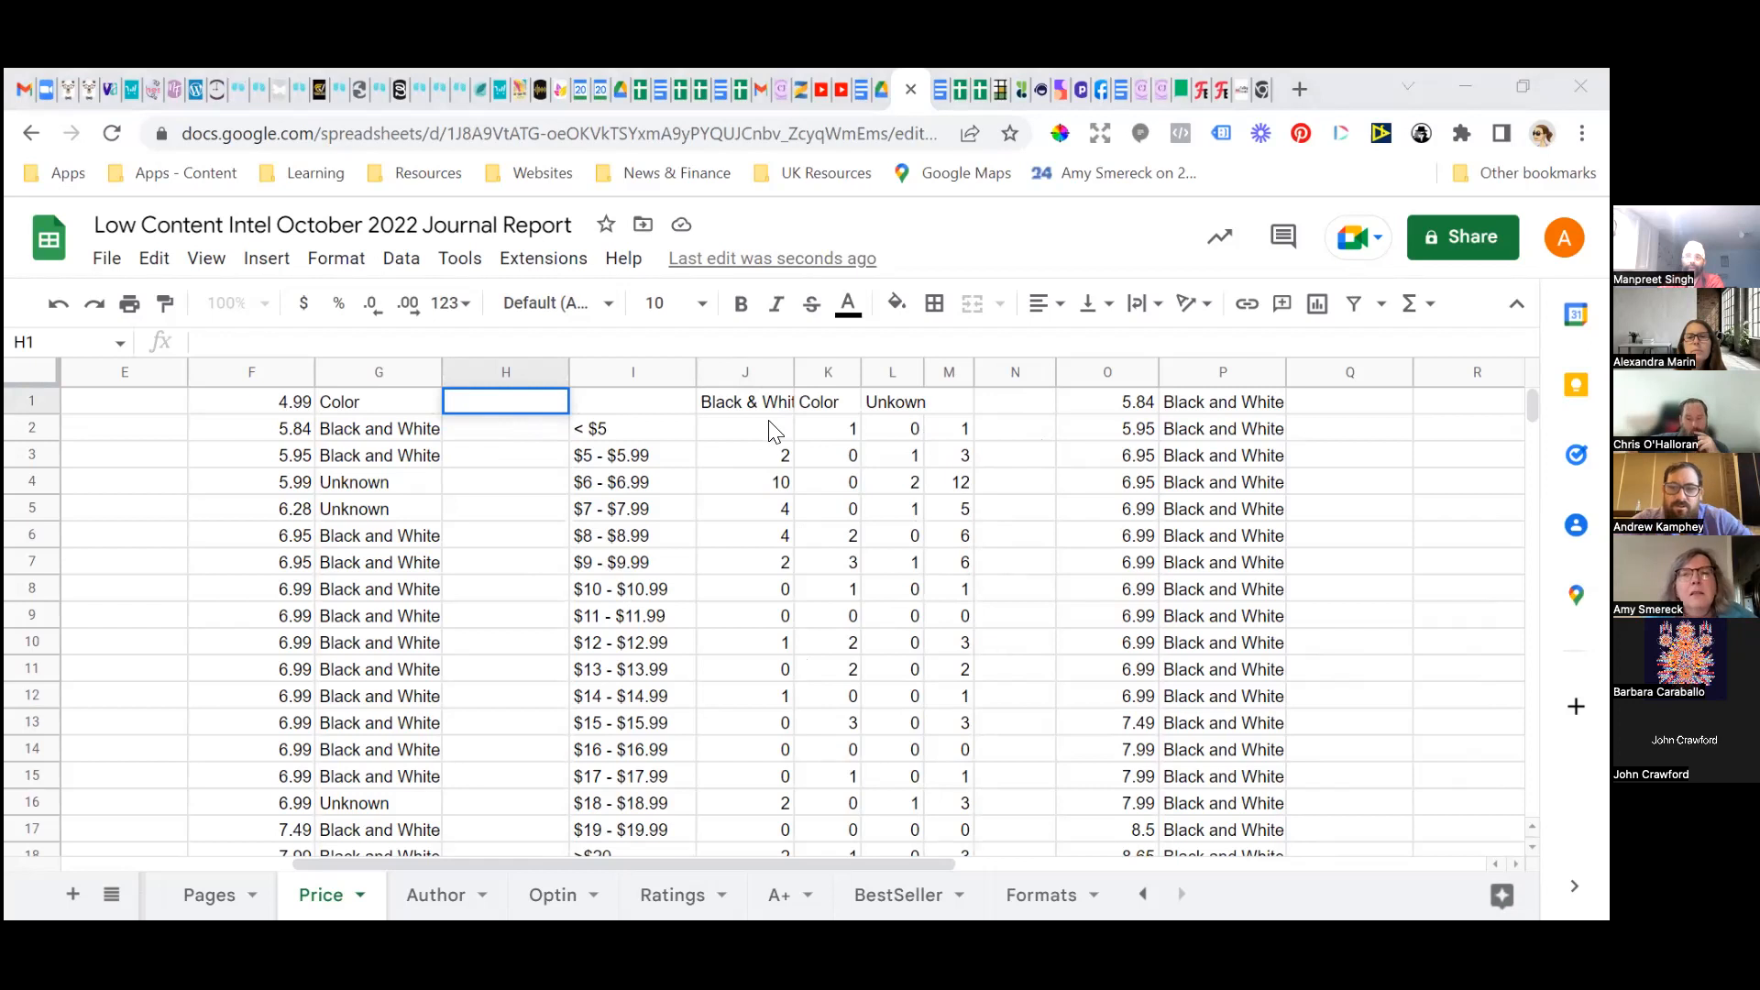
Enter the formula =CountA(Filter(F:F,G:G=J$2,F:F>=H:H,F:F<=I:I)) in cell J2.
{"action": "left_click", "coordinate": [742, 428]}
{"action": "left_click", "coordinate": [395, 347]}
{"action": "type", "text": "=CountA(Filter(F:F,G:G=J$2,F:F>H:H,F:F<I:I))"}
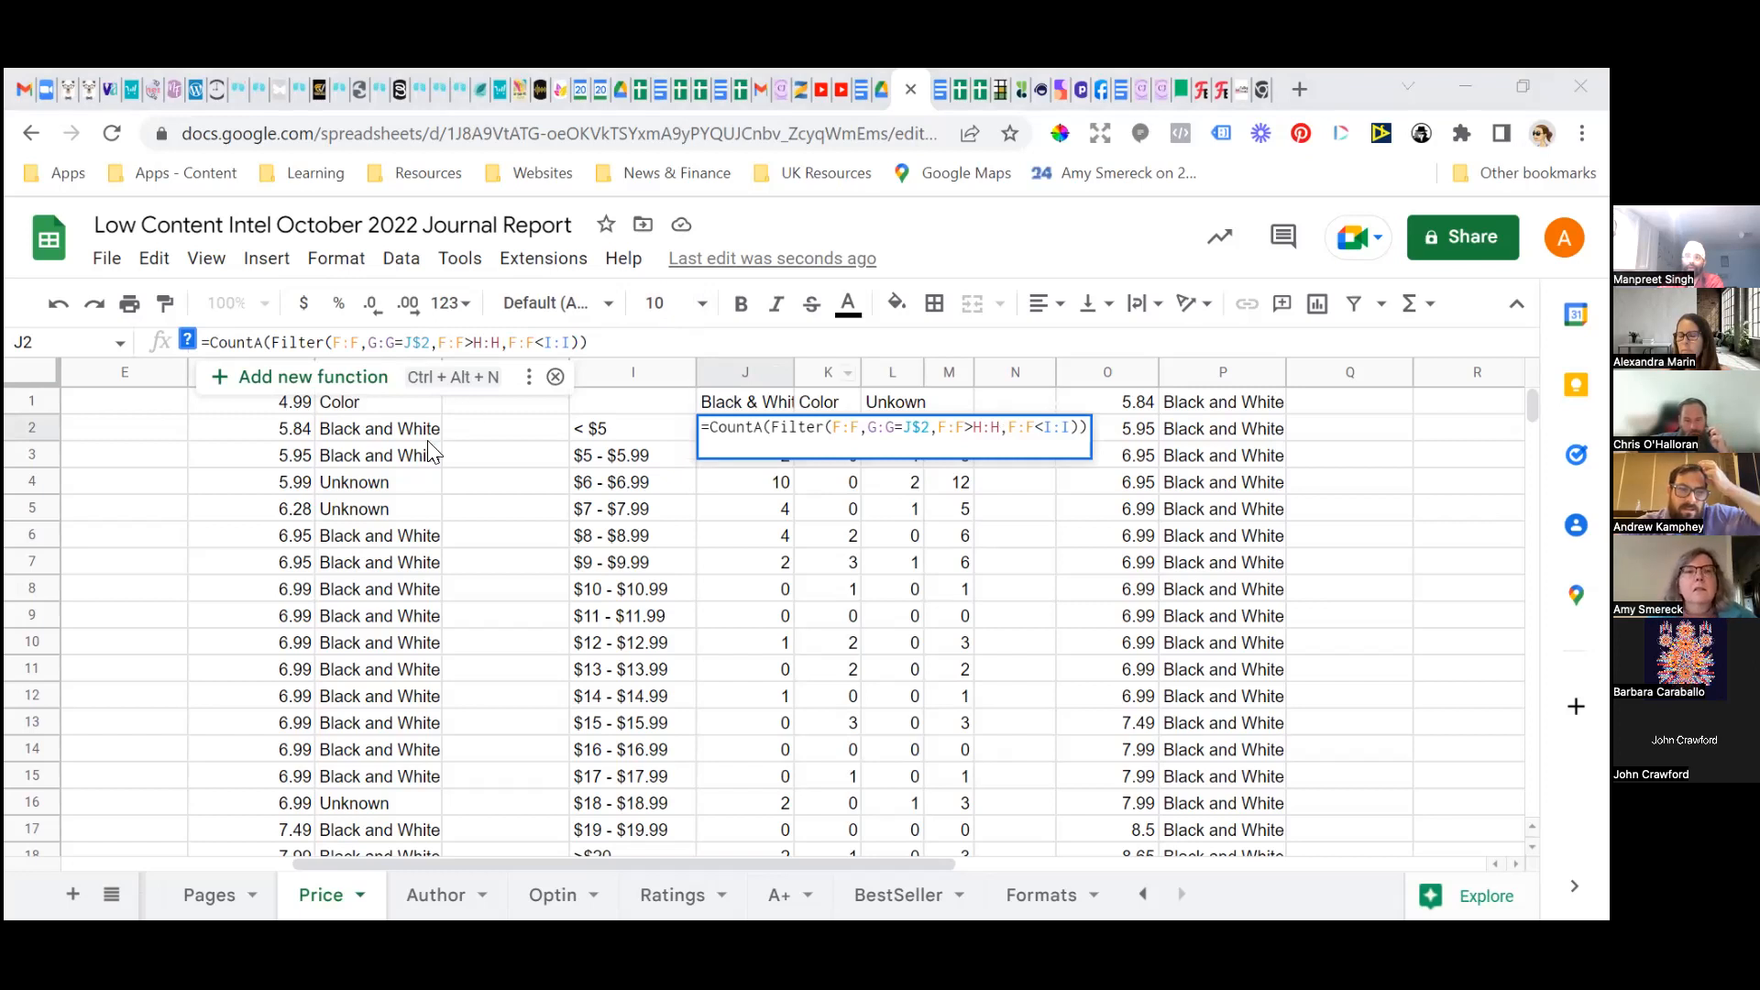
{"action": "left_click_drag", "start_coordinate": [604, 345], "coordinate": [202, 345]}
{"action": "key", "text": "BackSpace"}
{"action": "type", "text": "=CountA(Filter(F:F,G:G=J$2,F:F>=H:H,F:F<=I:I))"}
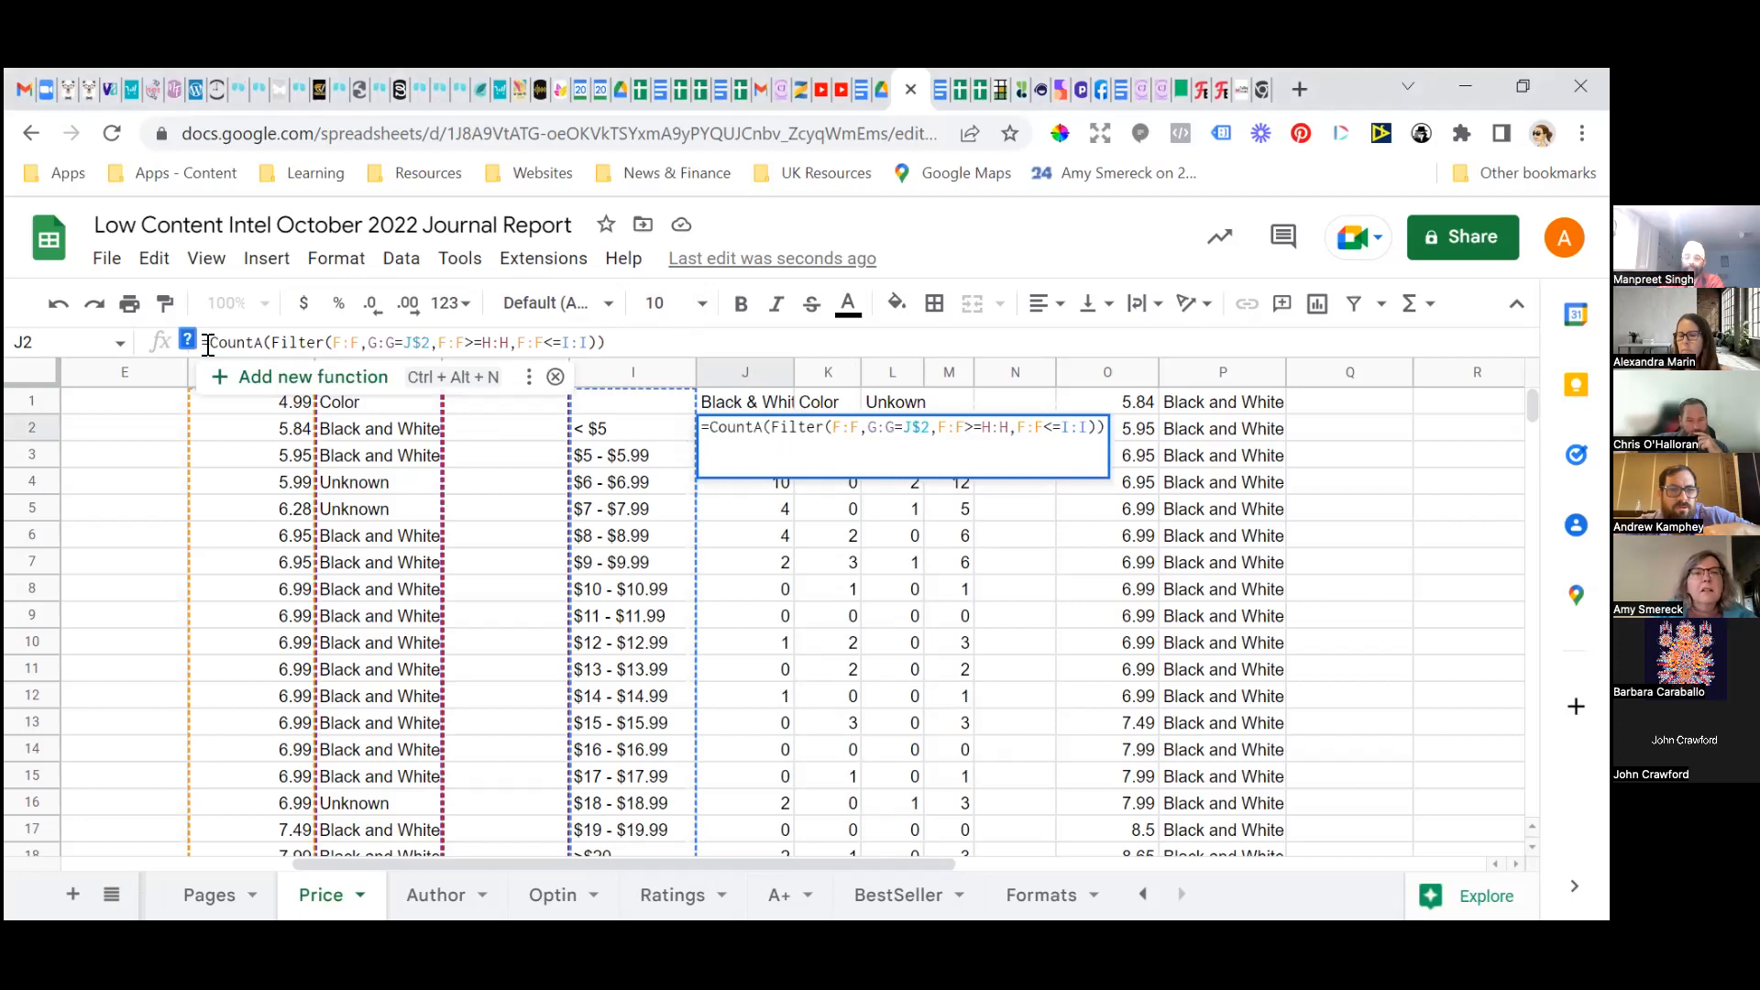
{"action": "key", "text": "Return"}
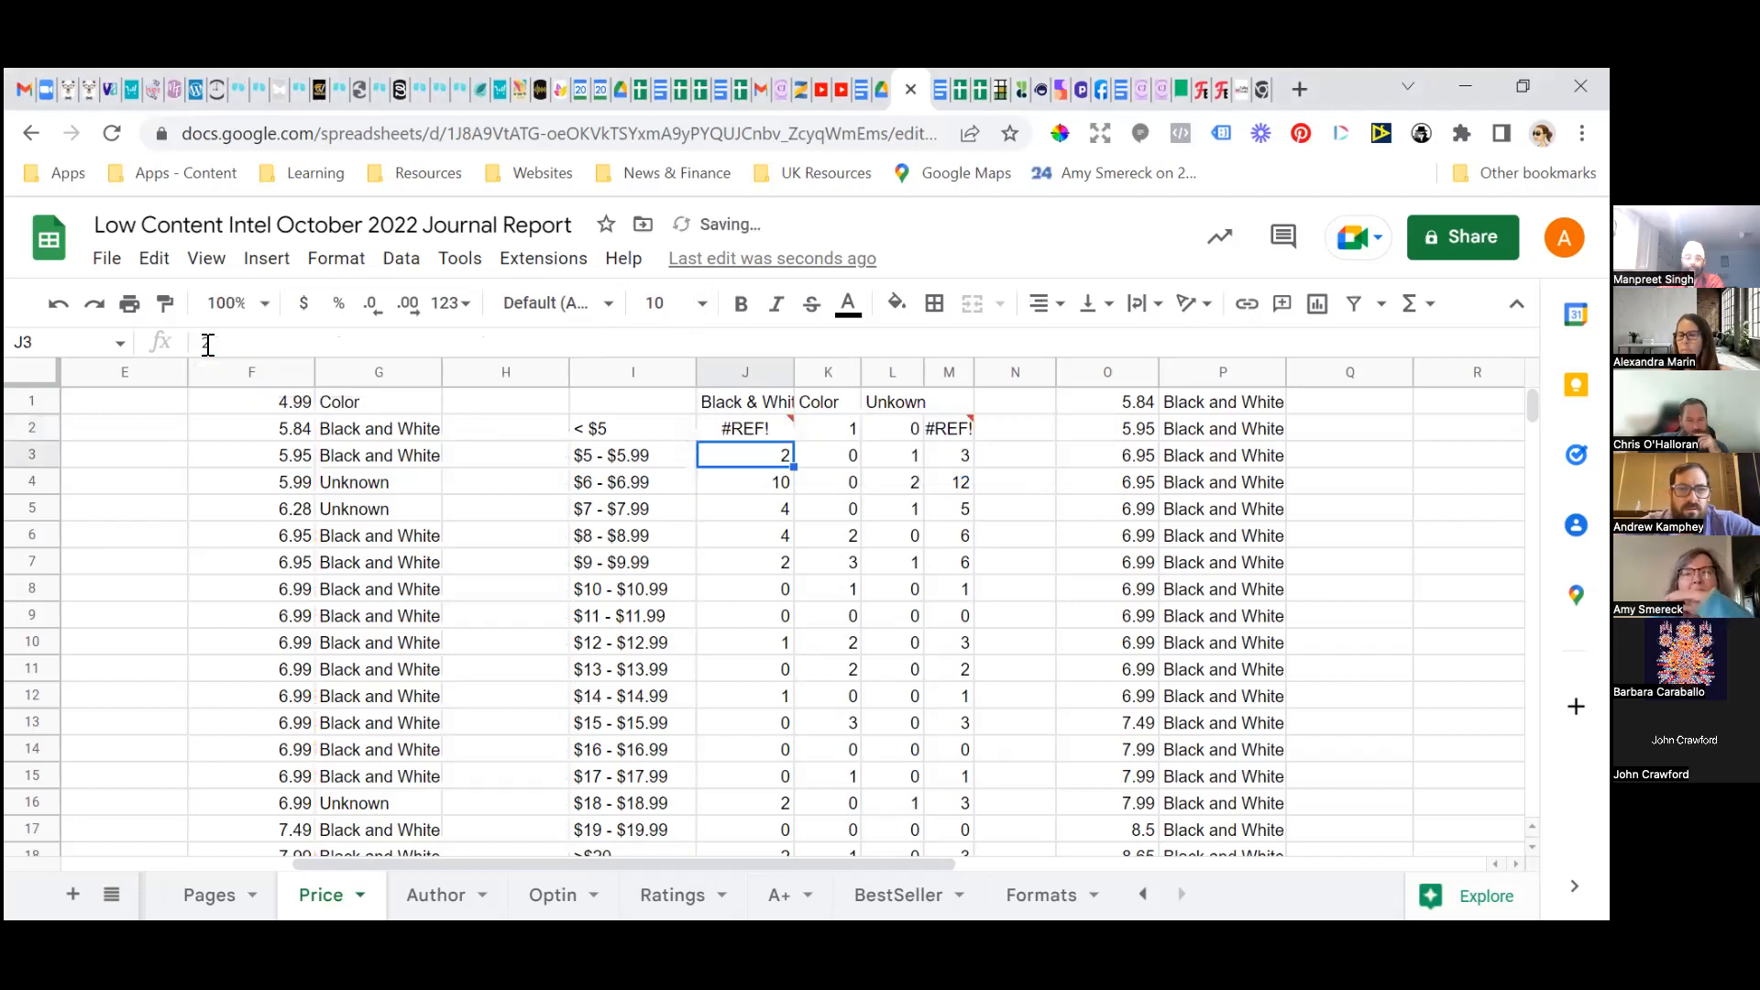
Change the header reference in the J2 formula to J$1.
{"action": "left_click", "coordinate": [748, 425]}
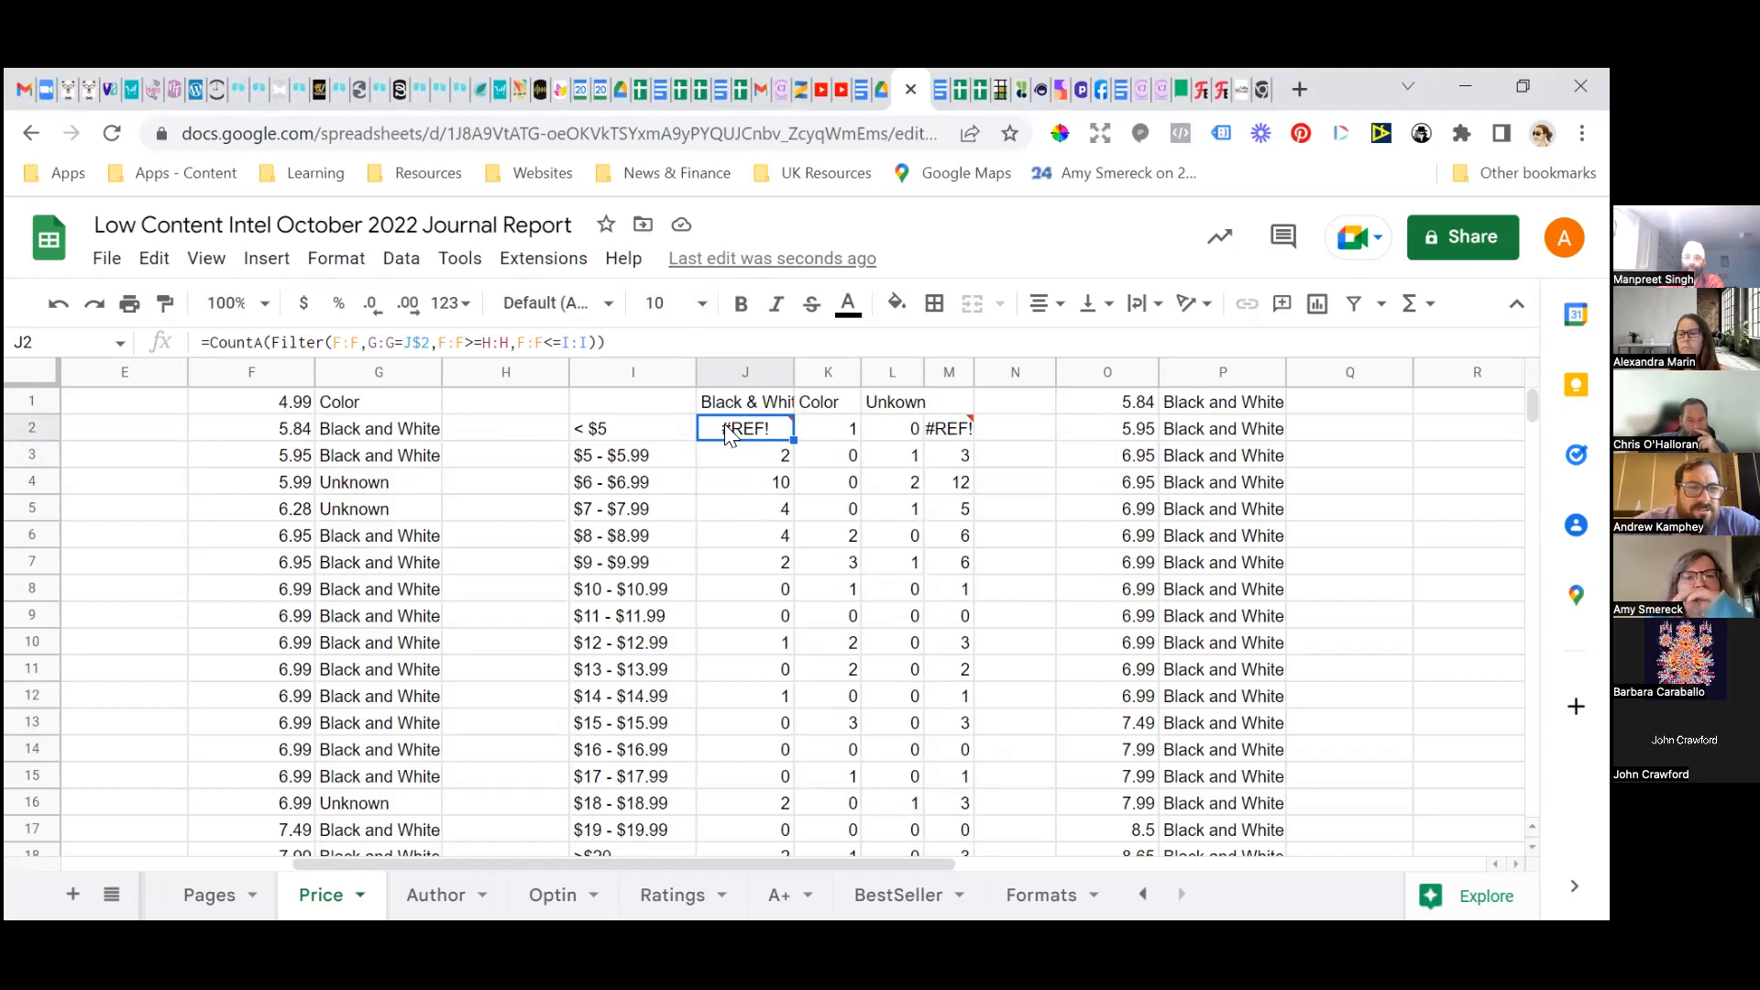
{"action": "left_click", "coordinate": [427, 343]}
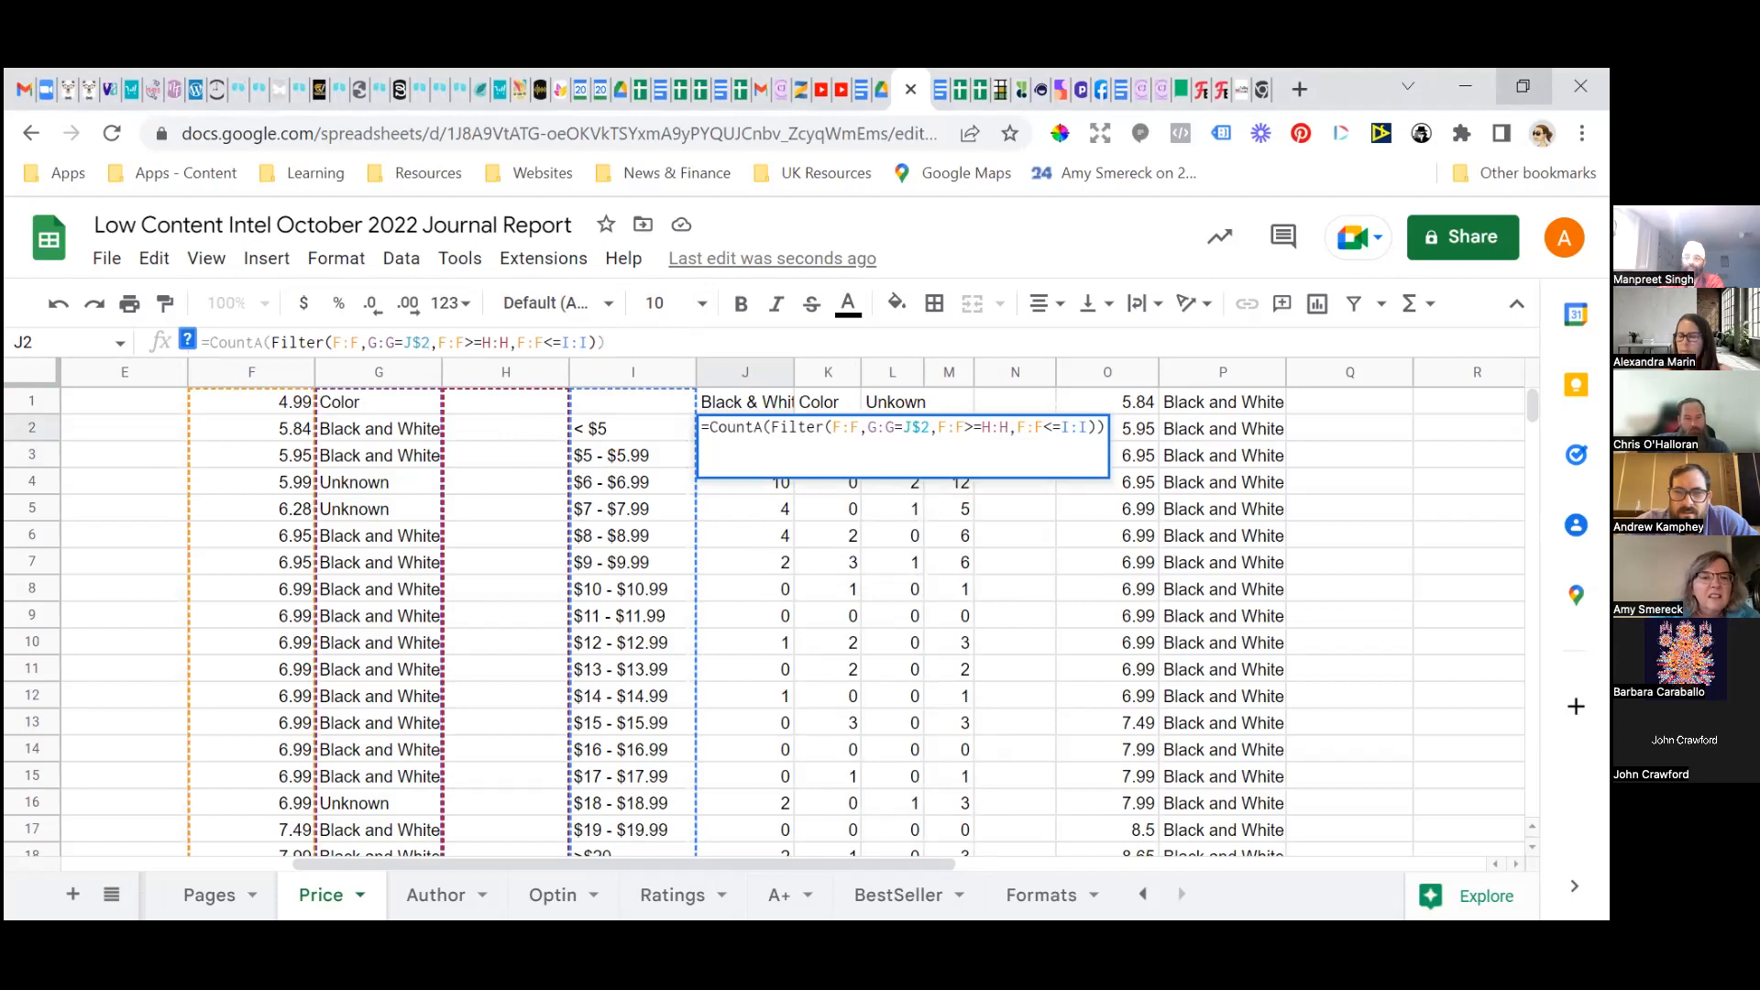
{"action": "key", "text": "BackSpace"}
{"action": "type", "text": "1"}
{"action": "key", "text": "Right"}
{"action": "key", "text": "Right"}
{"action": "key", "text": "Right"}
{"action": "key", "text": "Right"}
{"action": "key", "text": "Right"}
{"action": "key", "text": "Right"}
{"action": "key", "text": "Right"}
{"action": "key", "text": "Right"}
{"action": "key", "text": "Right"}
{"action": "key", "text": "Right"}
{"action": "key", "text": "Right"}
{"action": "key", "text": "Right"}
{"action": "key", "text": "Right"}
{"action": "key", "text": "Right"}
{"action": "key", "text": "Right"}
{"action": "key", "text": "Right"}
{"action": "key", "text": "Right"}
{"action": "key", "text": "Right"}
{"action": "key", "text": "Right"}
{"action": "key", "text": "Right"}
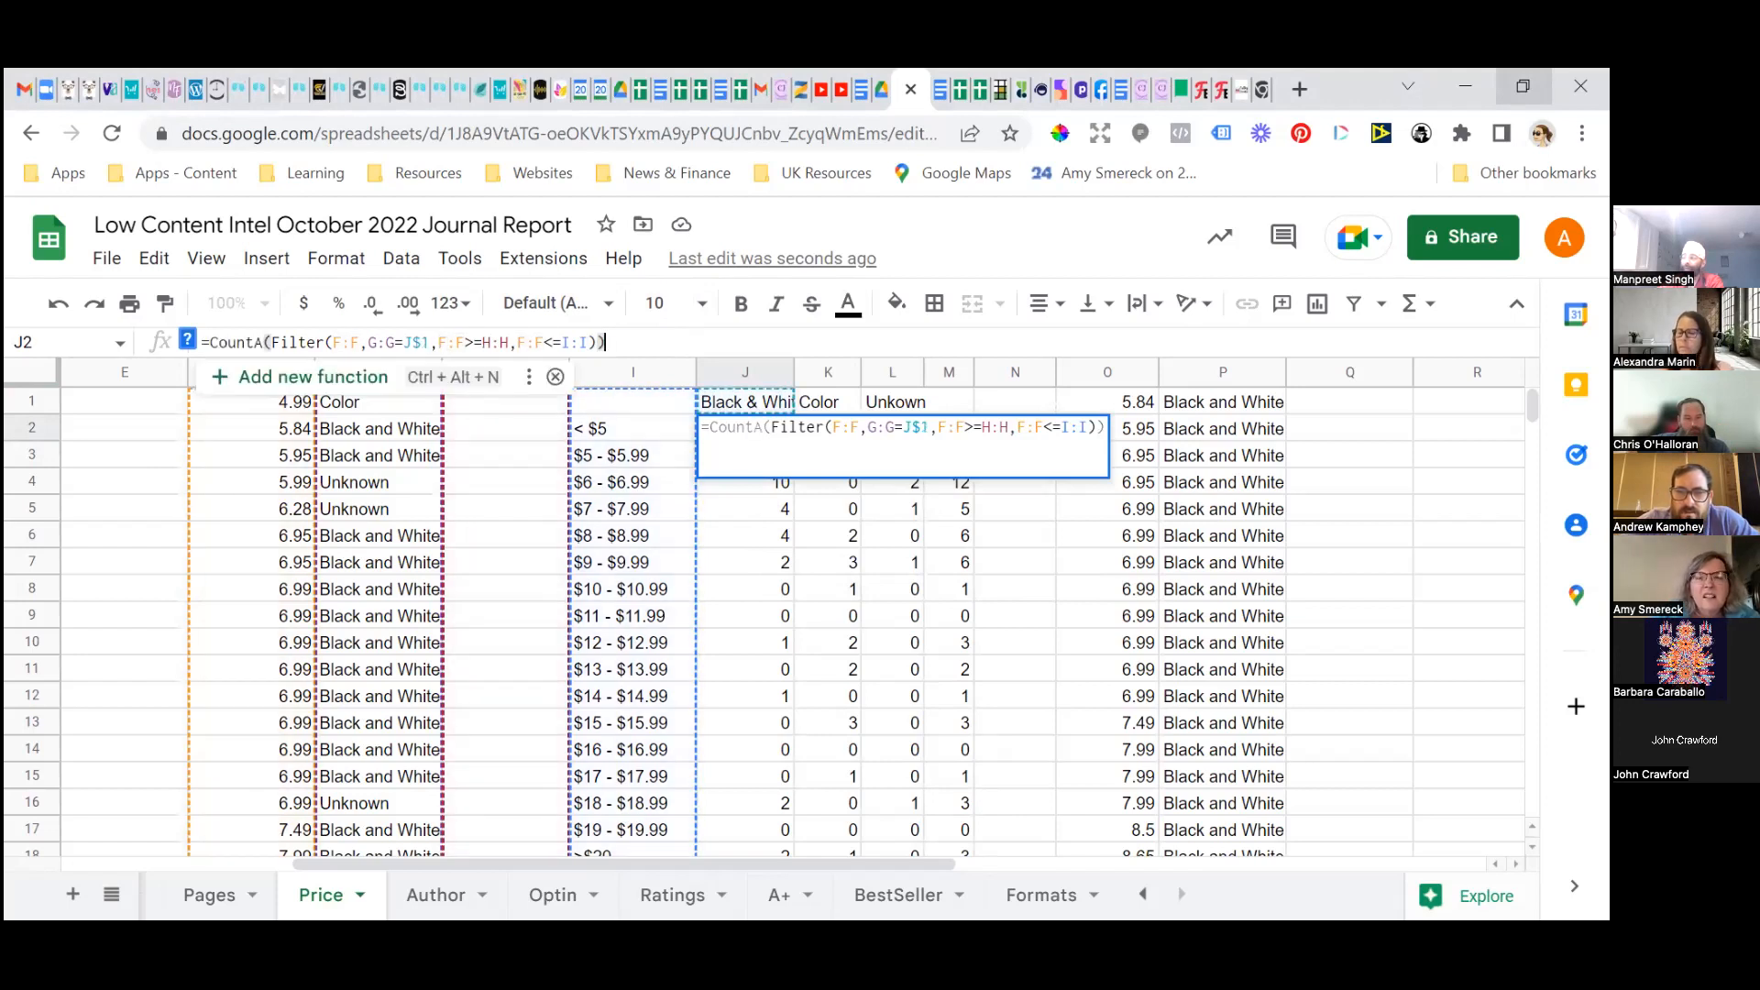
{"action": "key", "text": "Return"}
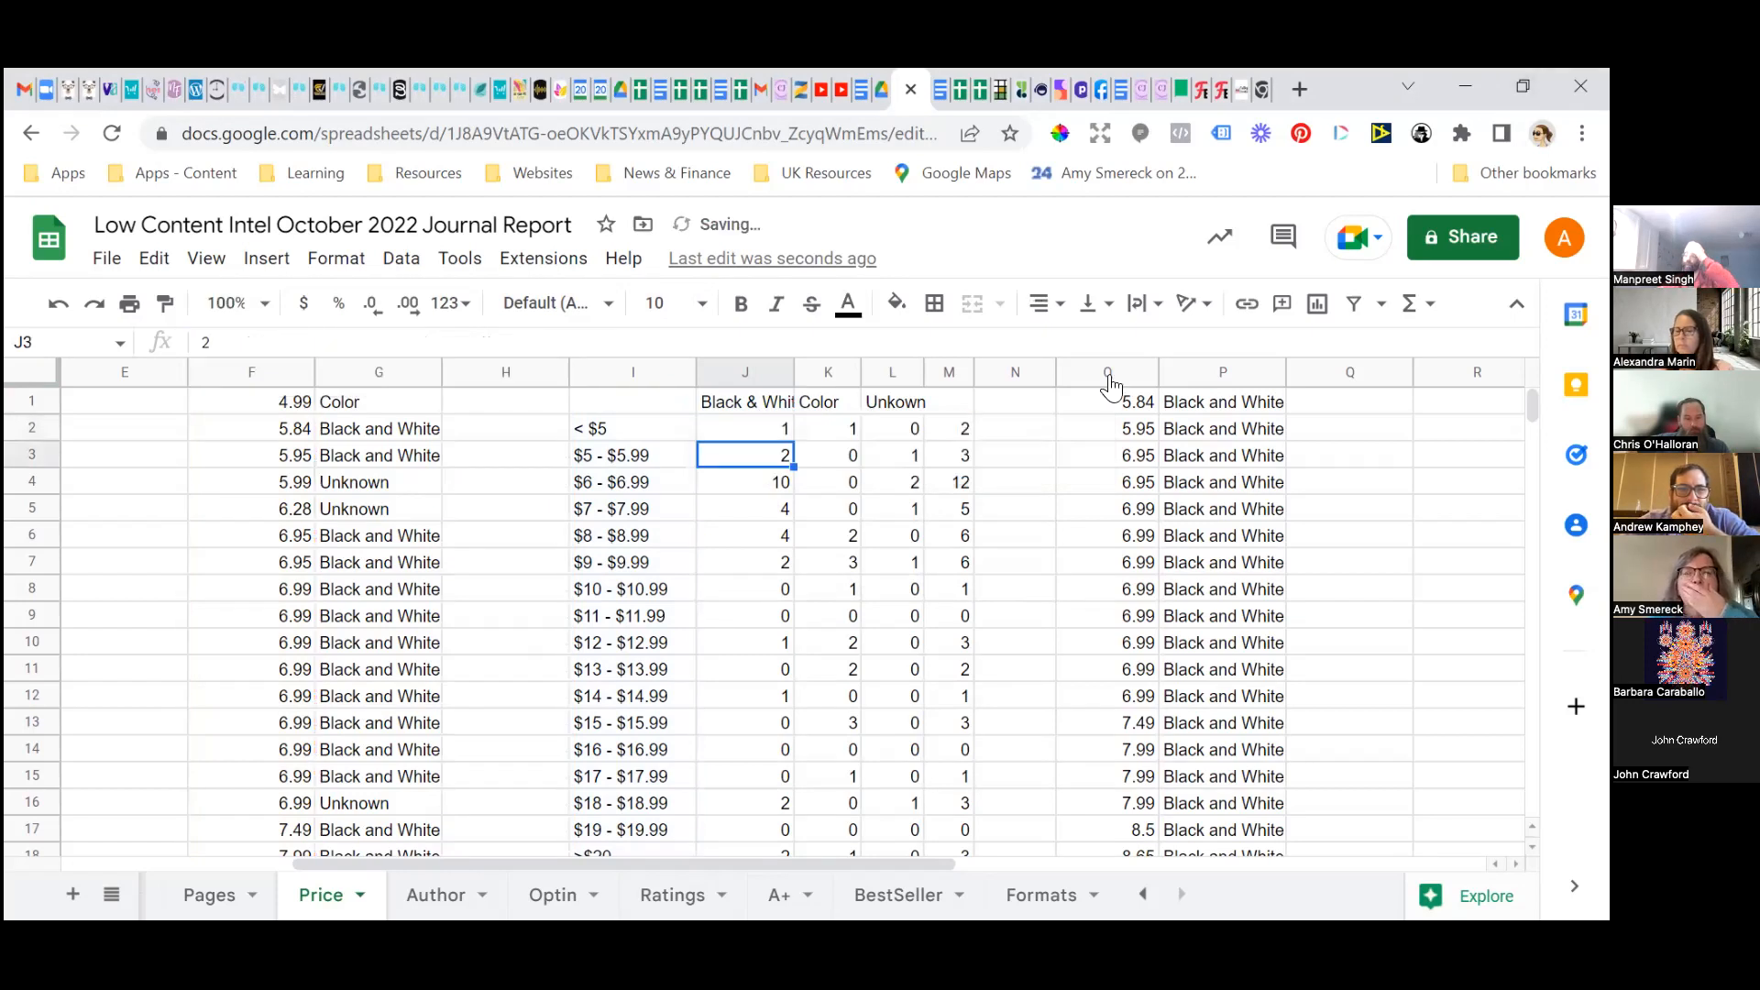
Wrap the filter in J2 with an error fallback: =CountA(iferror(Filter(F:F,G:G=J$1,F:F>=H:H,F:F<=I:I),)).
{"action": "left_click", "coordinate": [767, 432]}
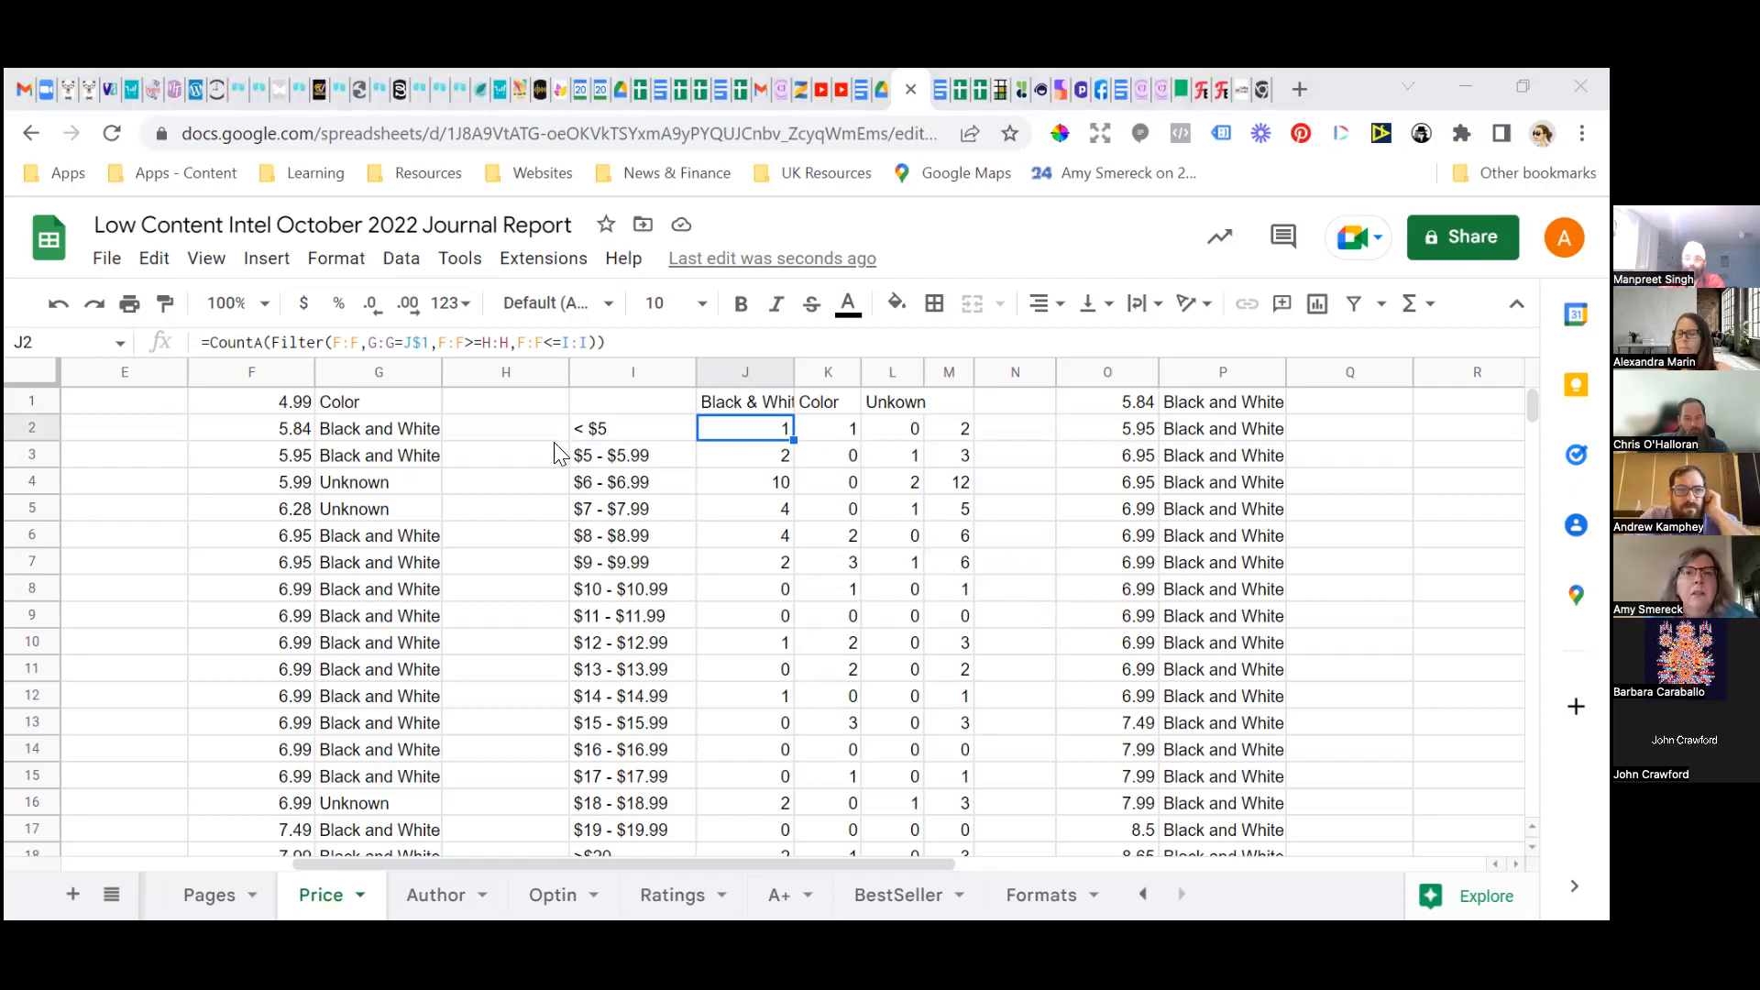
{"action": "left_click_drag", "start_coordinate": [621, 339], "coordinate": [200, 323]}
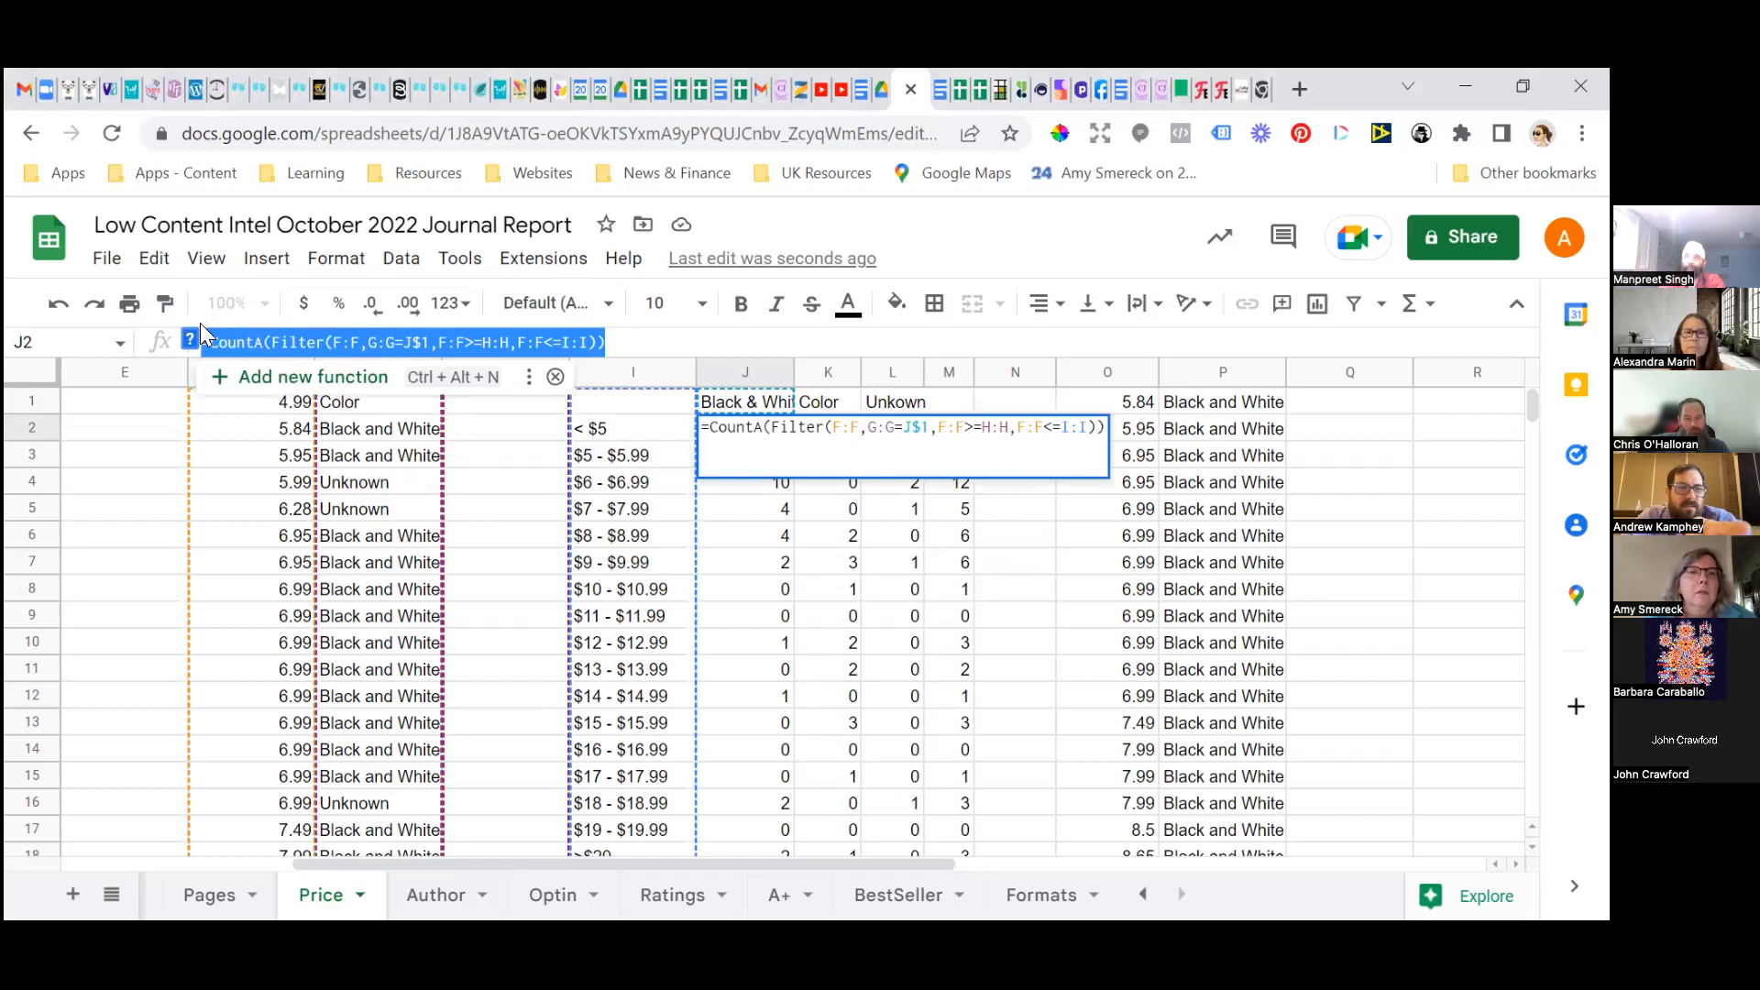
{"action": "key", "text": "ctrl+v"}
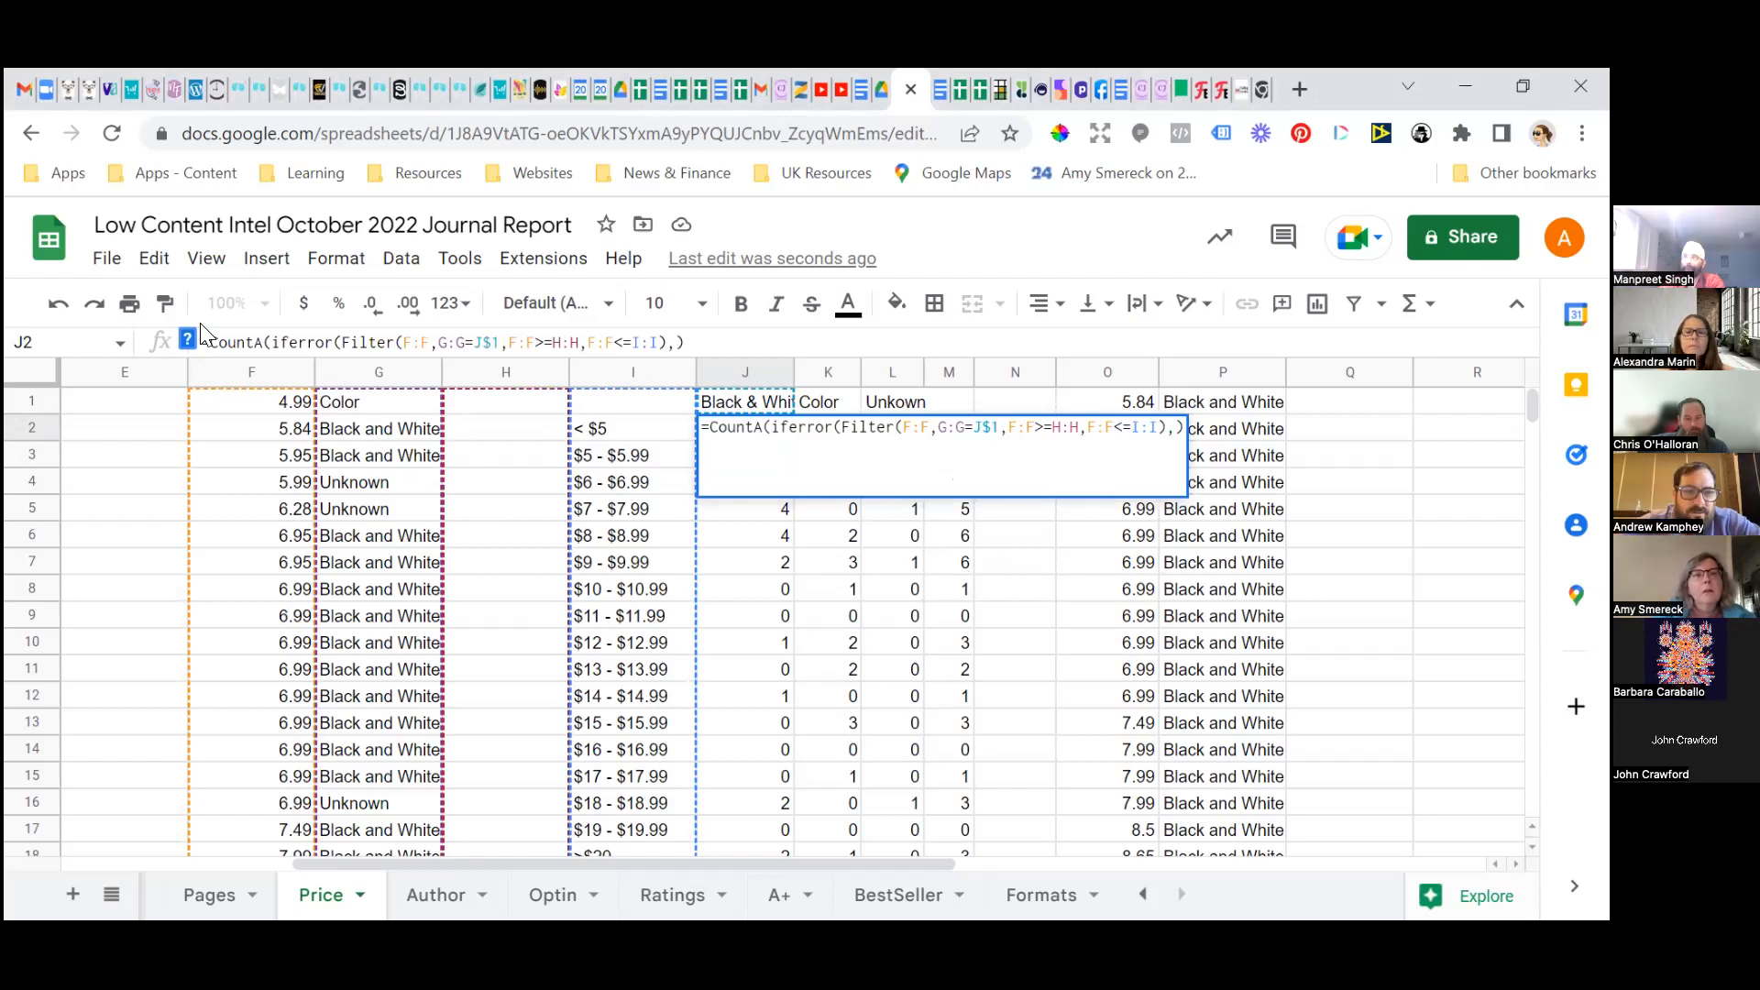
{"action": "key", "text": "Return"}
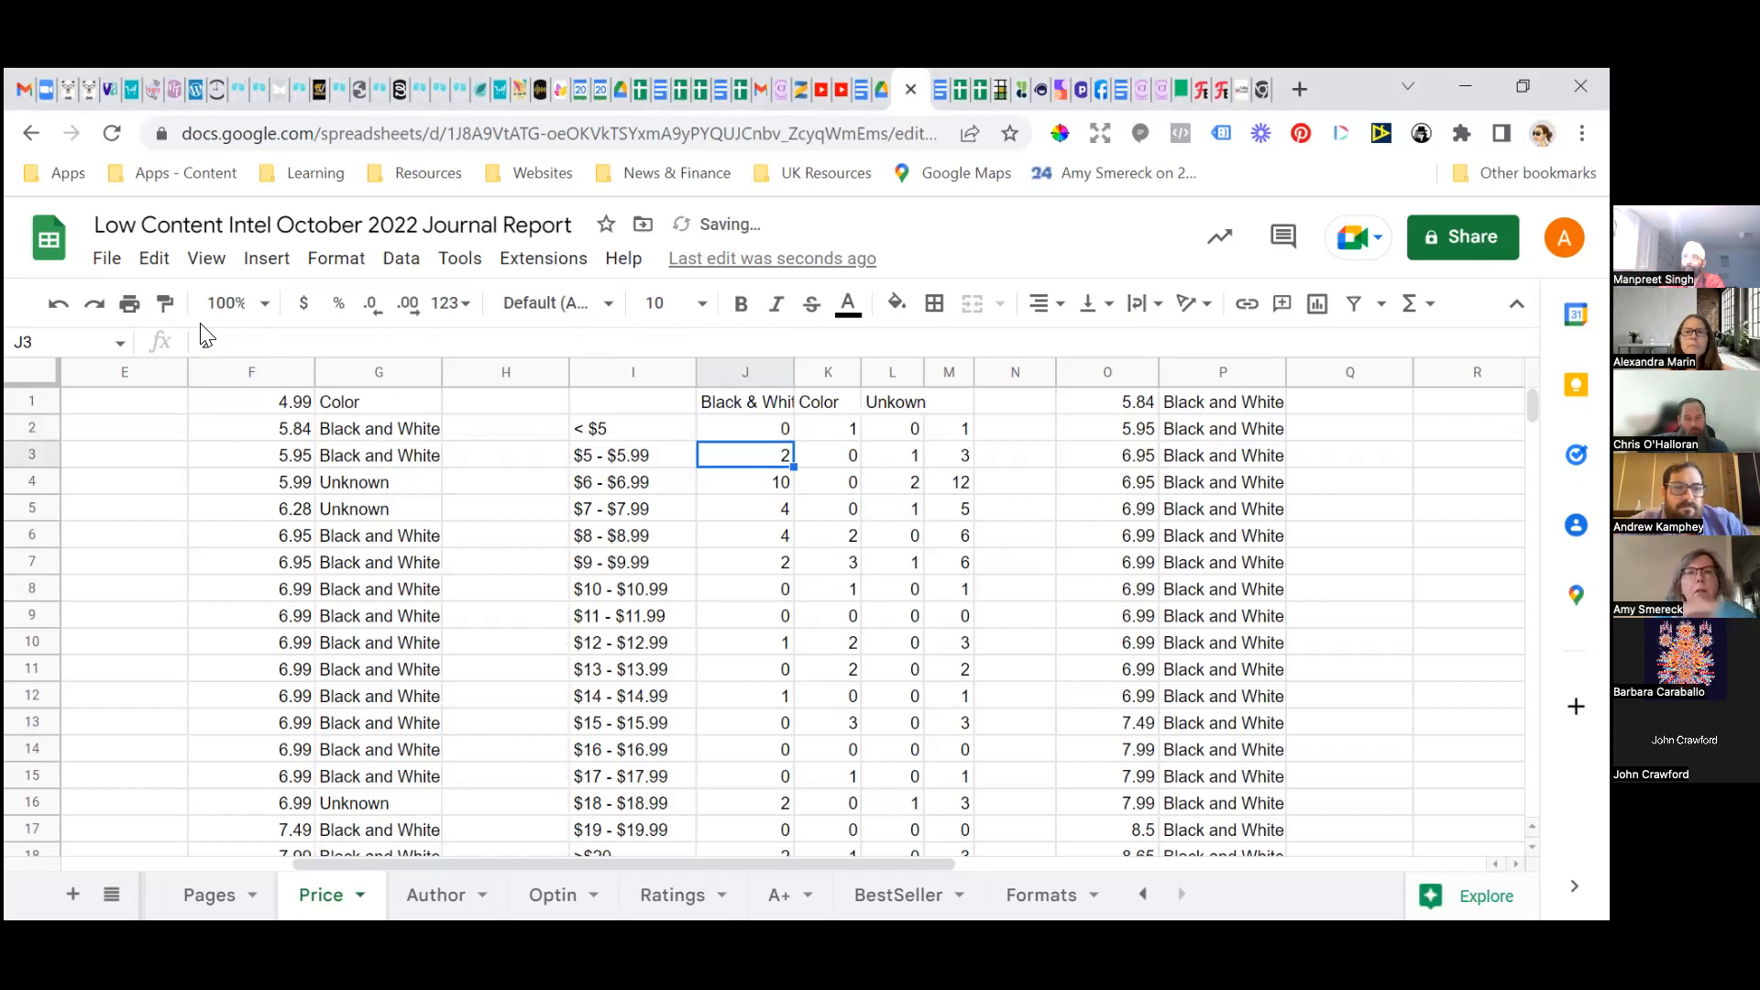
Try entering the count formula =CountA(iferror(Filter(F:F,G:G=J$1,F:F>=H:H,F:F<=I:I),)) in cell I1.
{"action": "left_click", "coordinate": [621, 406]}
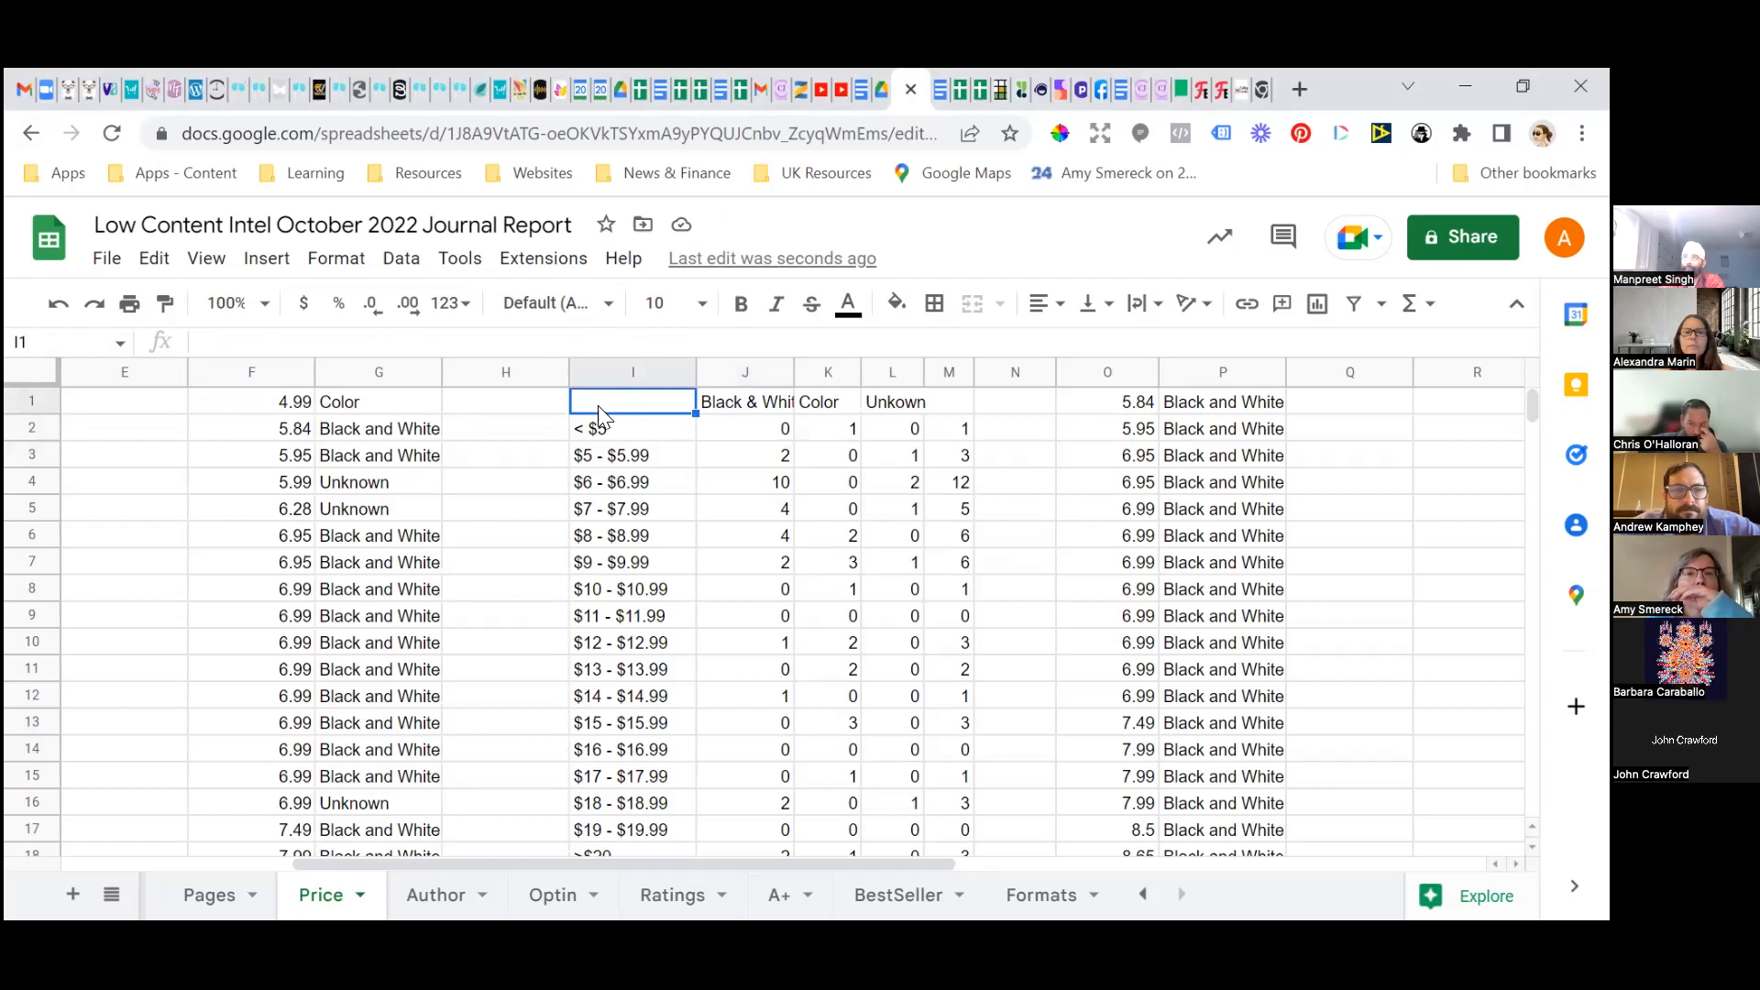
{"action": "left_click", "coordinate": [254, 343]}
{"action": "type", "text": "=CountA(iferror(Filter(F:F,G:G=J$1,F:F>=H:H,F:F<=I:I),)"}
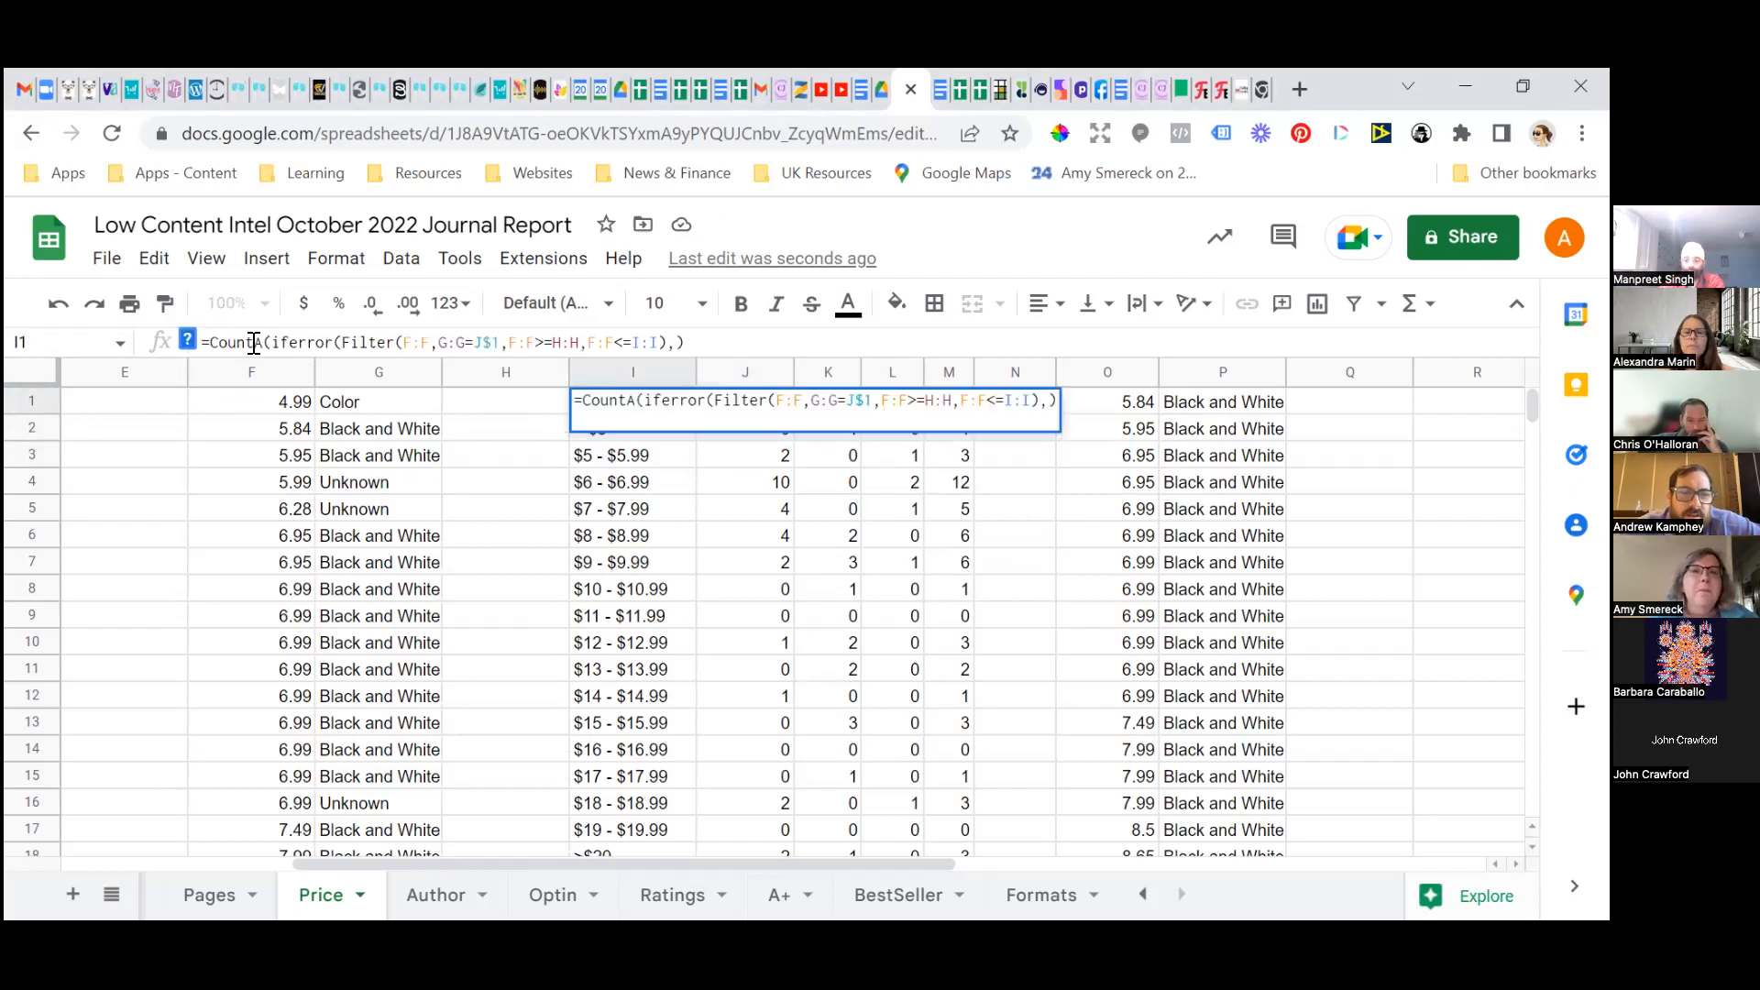
{"action": "left_click", "coordinate": [490, 408]}
Insert one column to the left of column H and clear the formula from the shifted cell J1.
{"action": "right_click", "coordinate": [515, 366]}
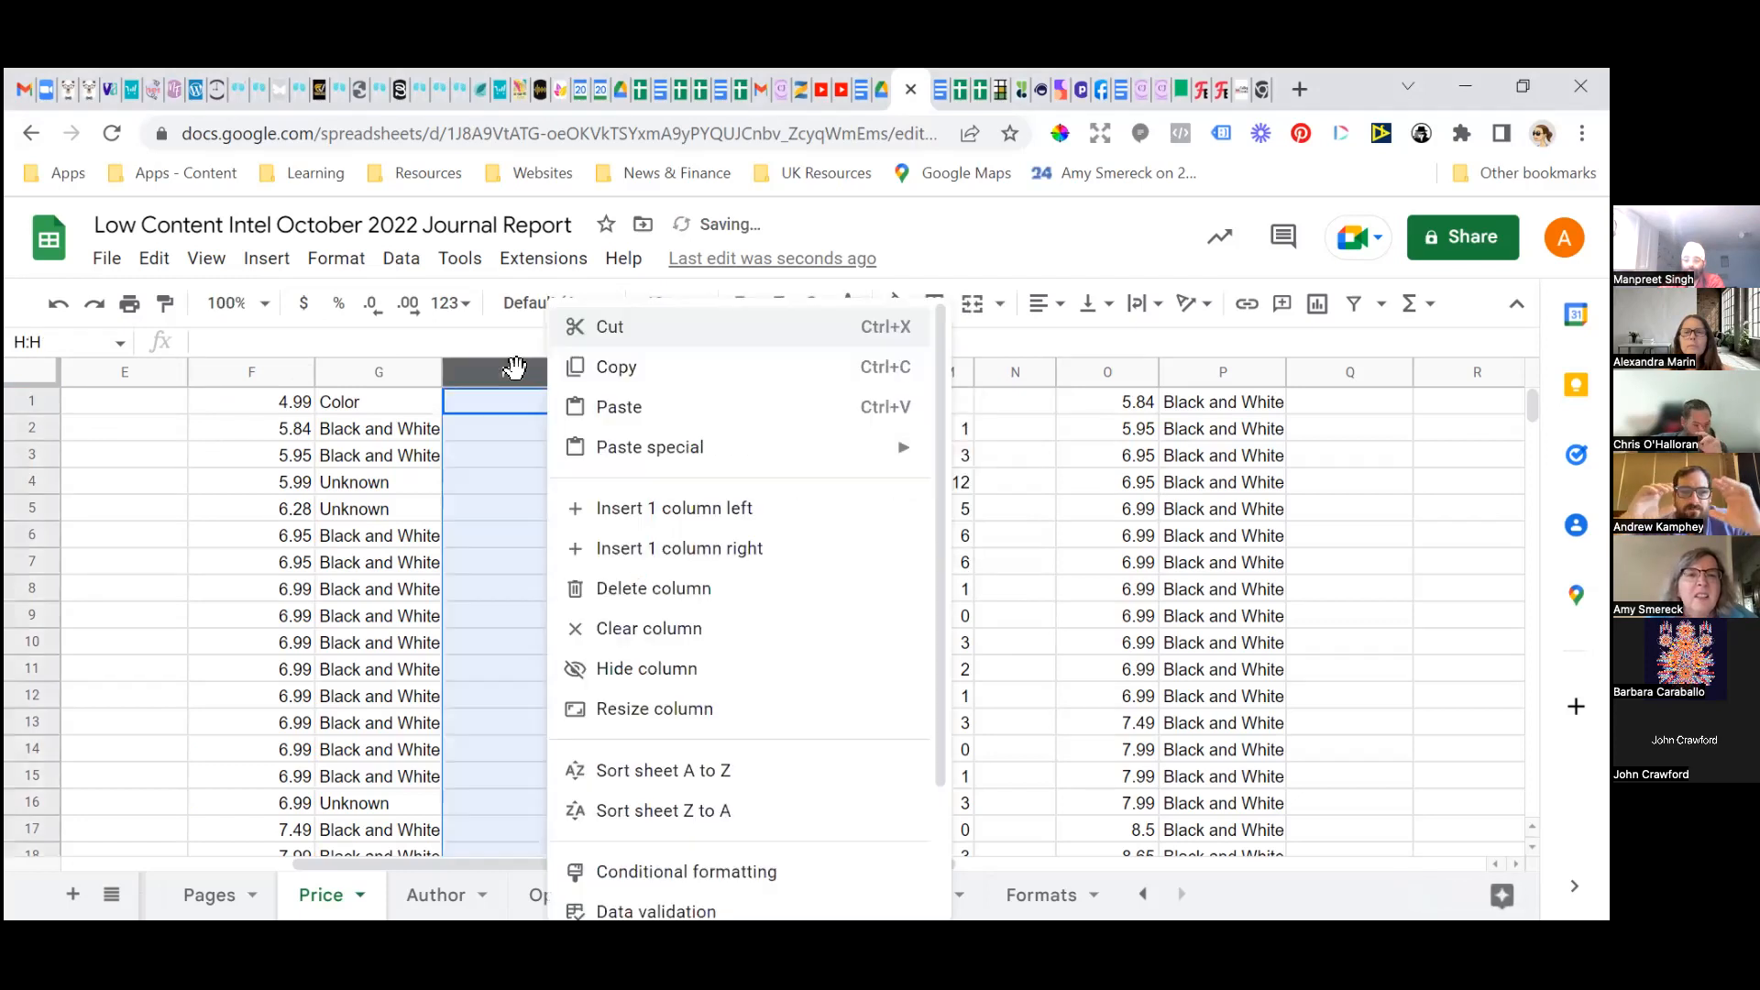
{"action": "left_click", "coordinate": [514, 367]}
{"action": "right_click", "coordinate": [514, 367]}
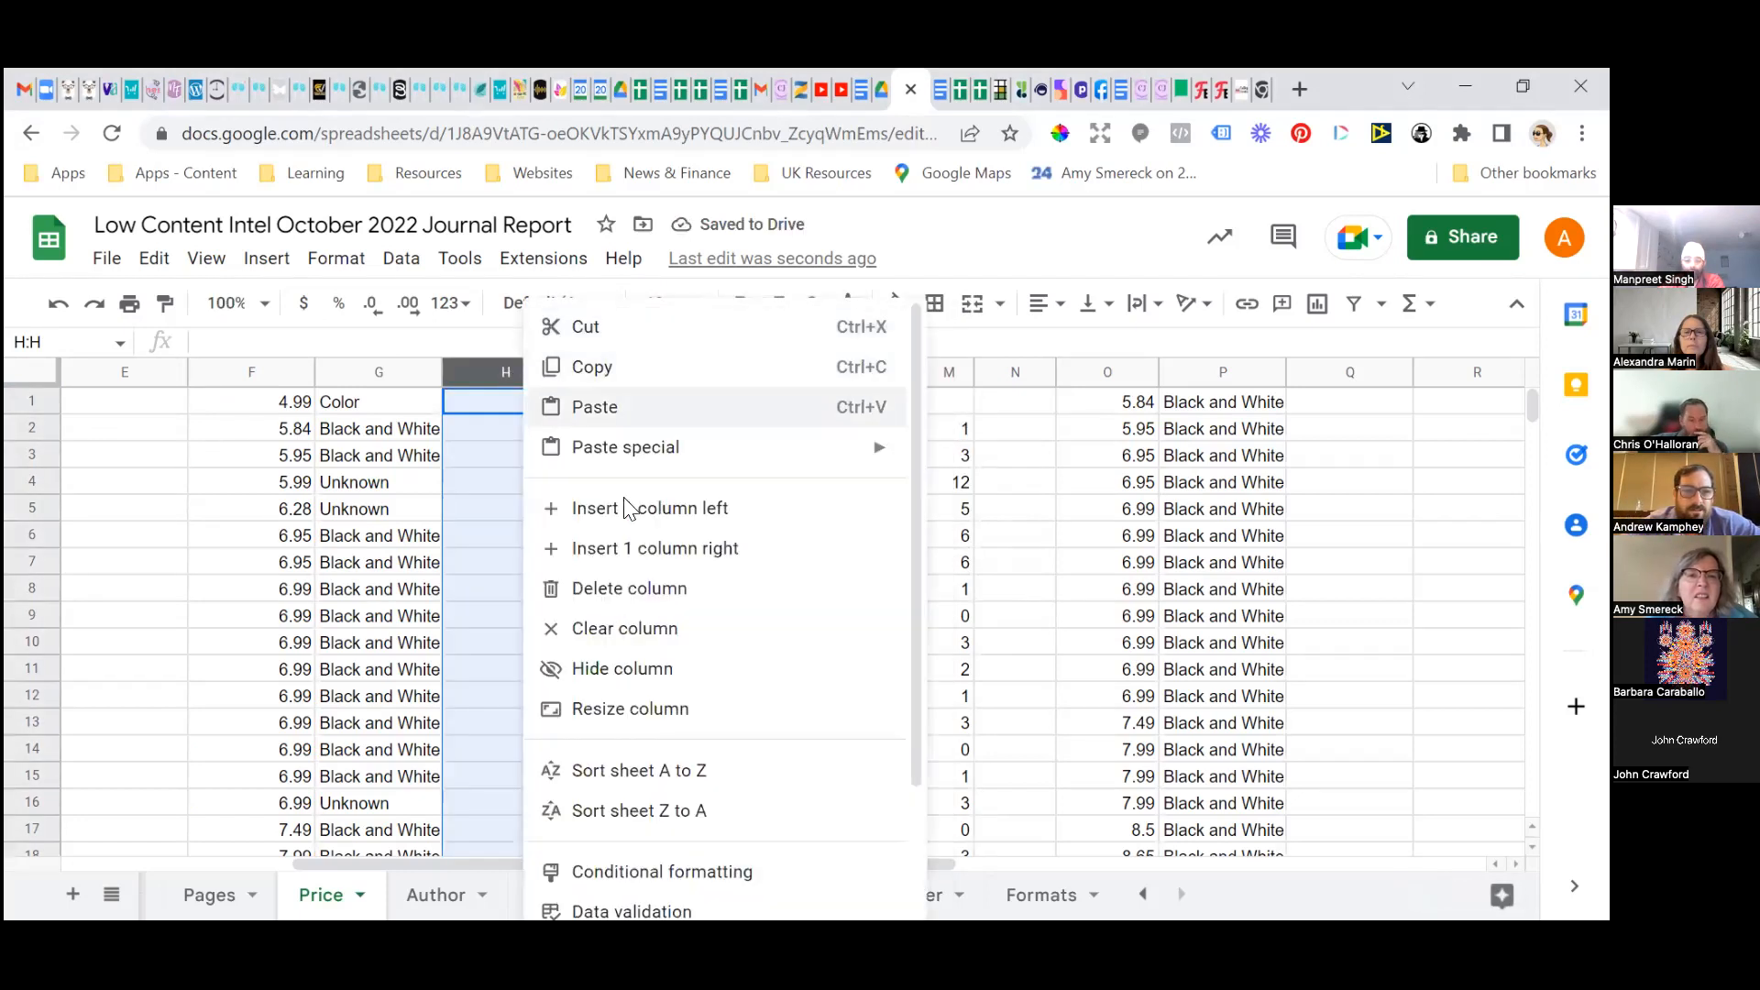
{"action": "left_click", "coordinate": [626, 507]}
{"action": "left_click", "coordinate": [633, 459]}
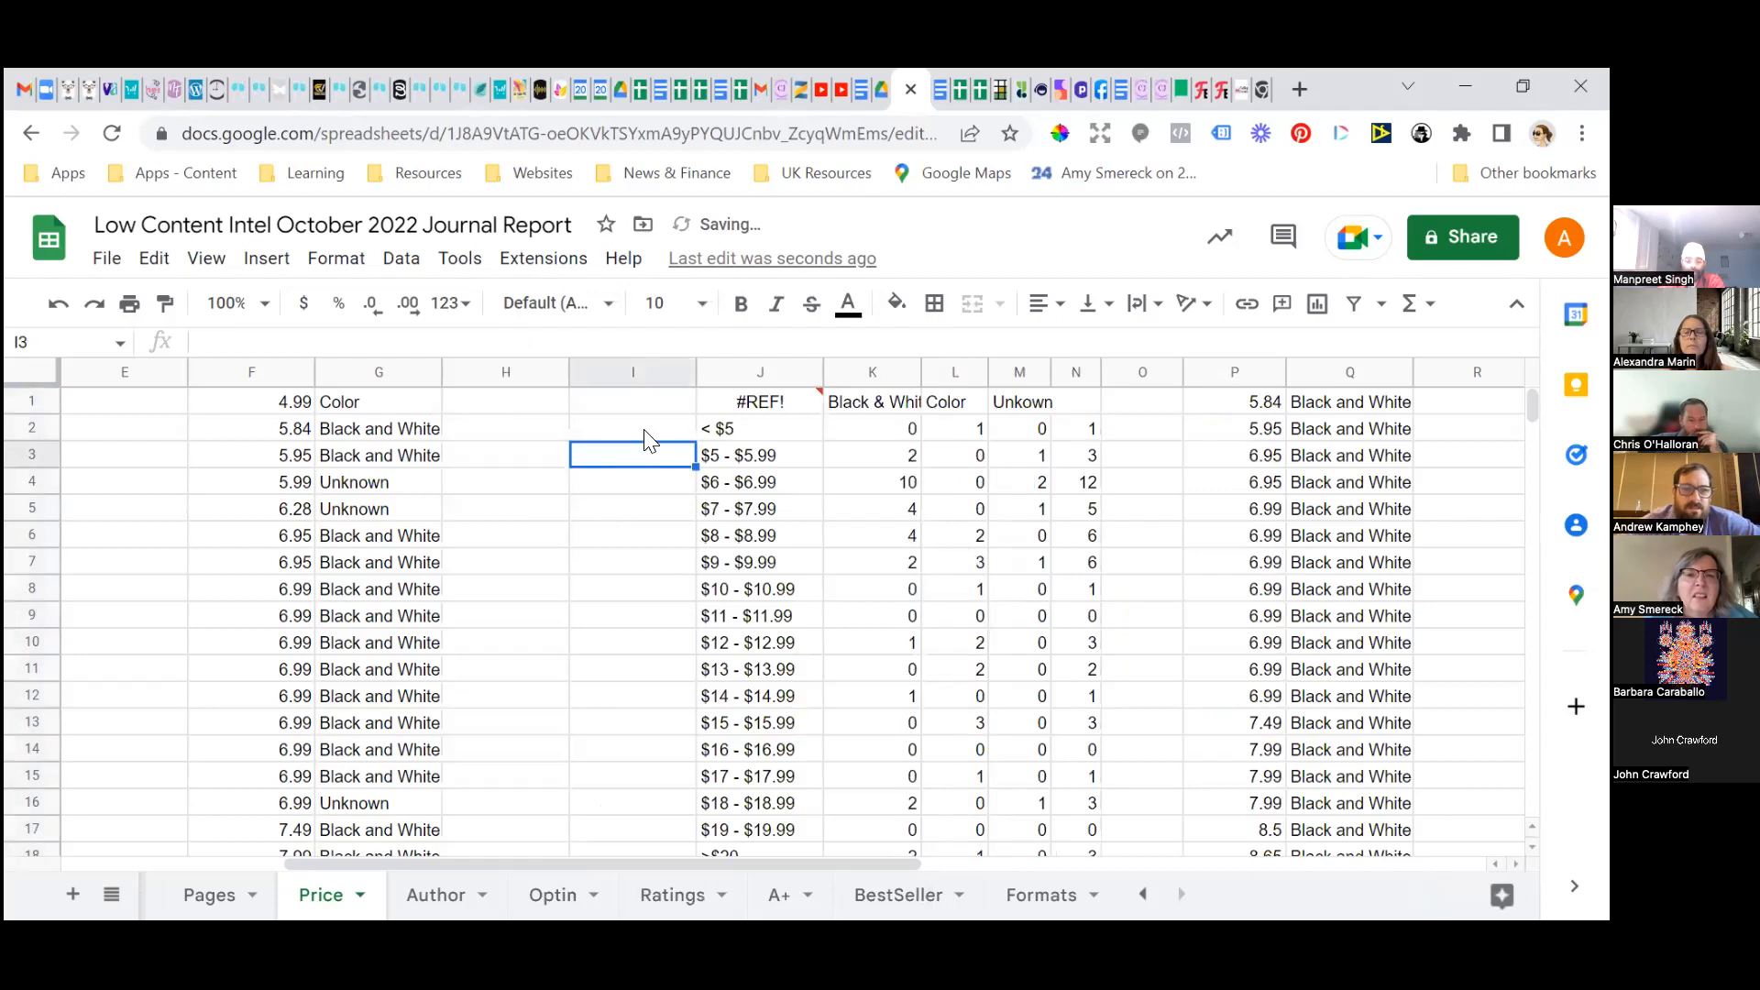
{"action": "left_click", "coordinate": [716, 405]}
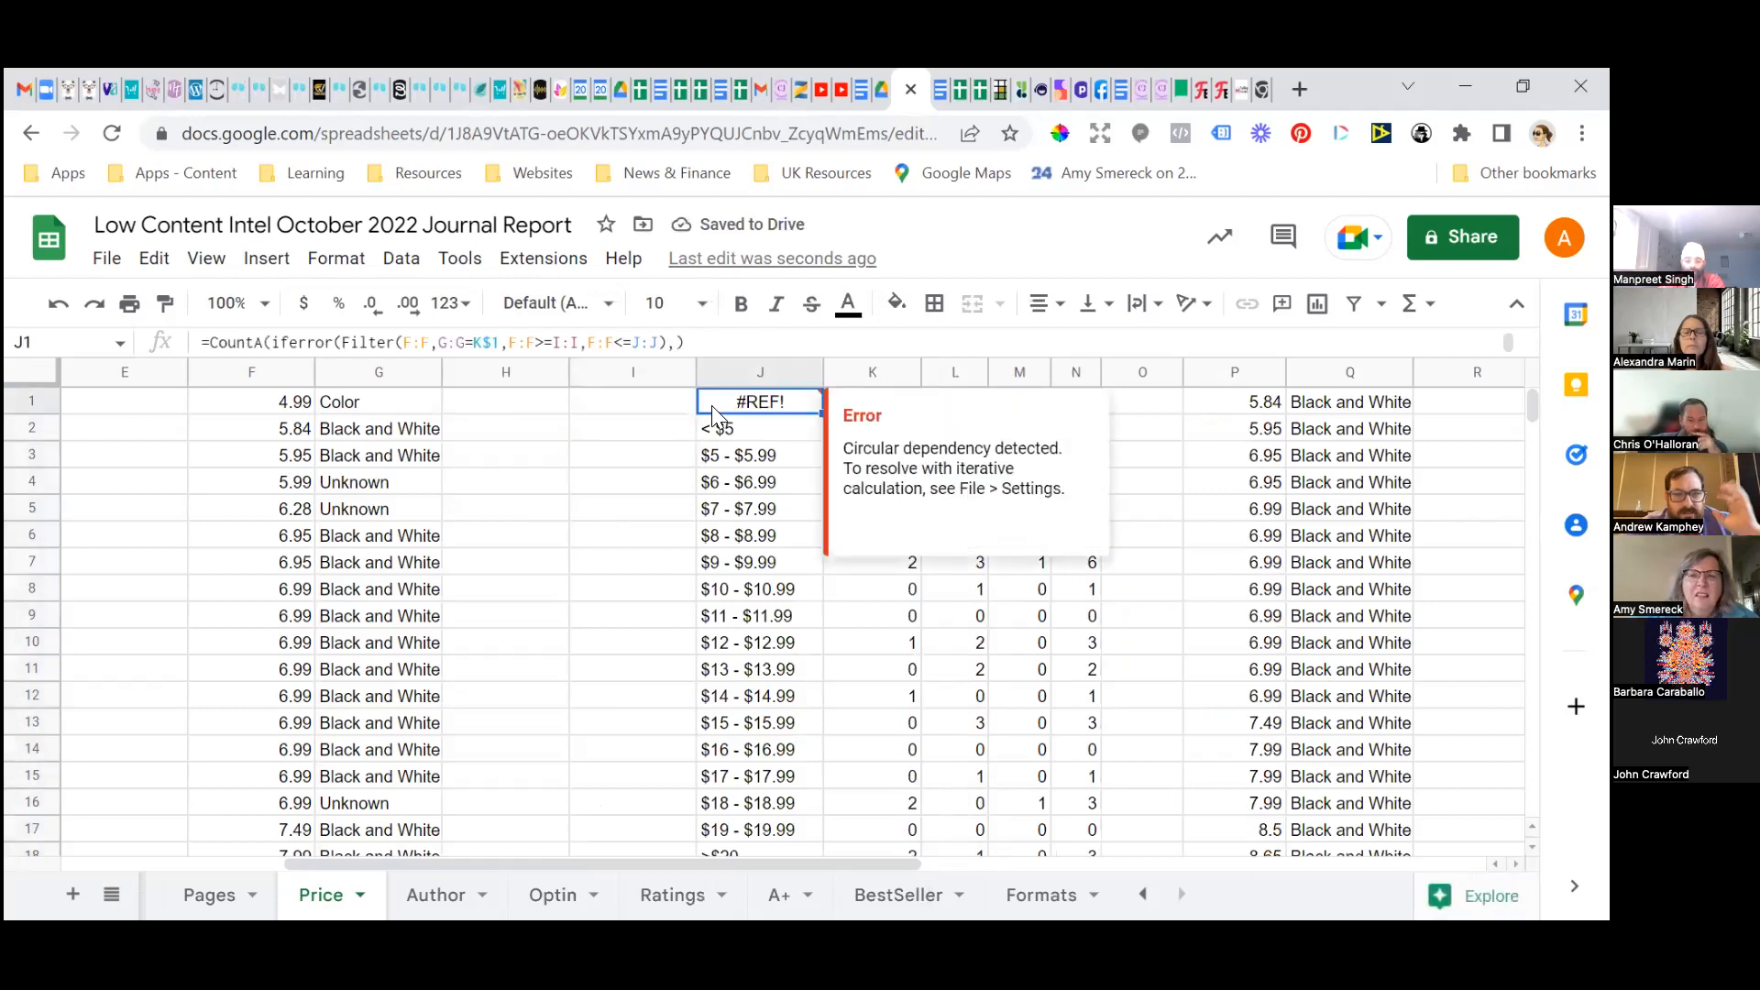
{"action": "key", "text": "Delete"}
Try entering 0 as a lower price limit in cell H1.
{"action": "left_click", "coordinate": [539, 408]}
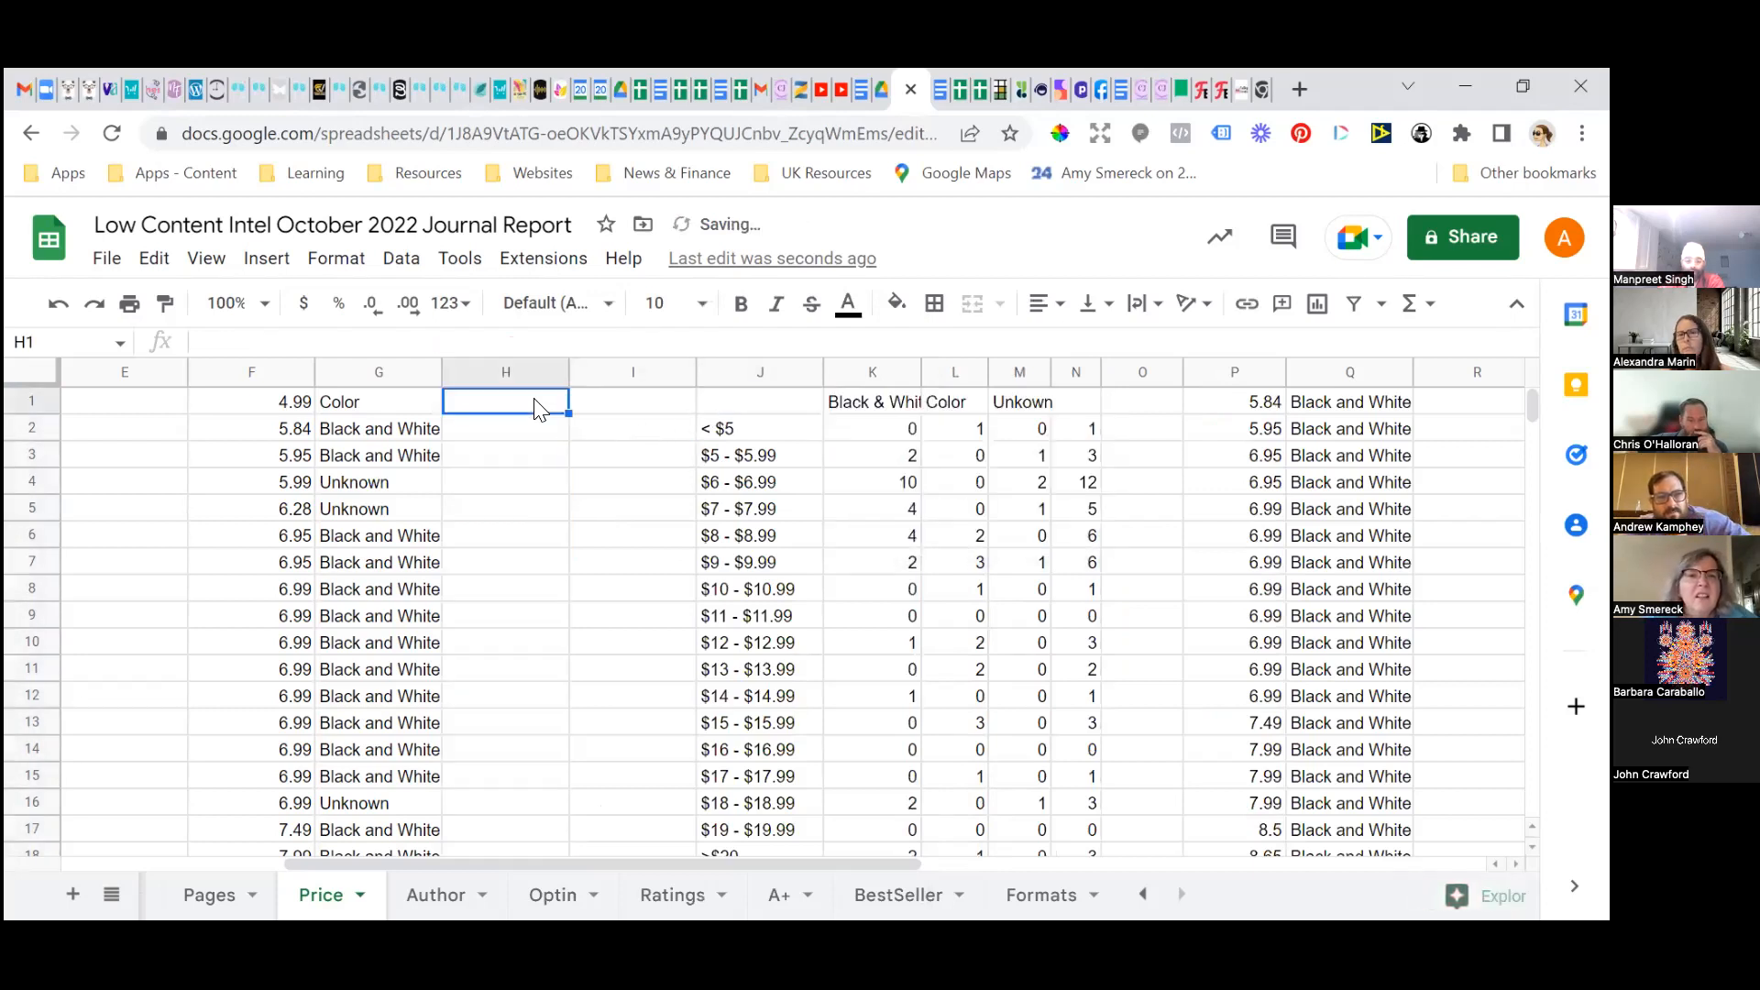
{"action": "type", "text": "0"}
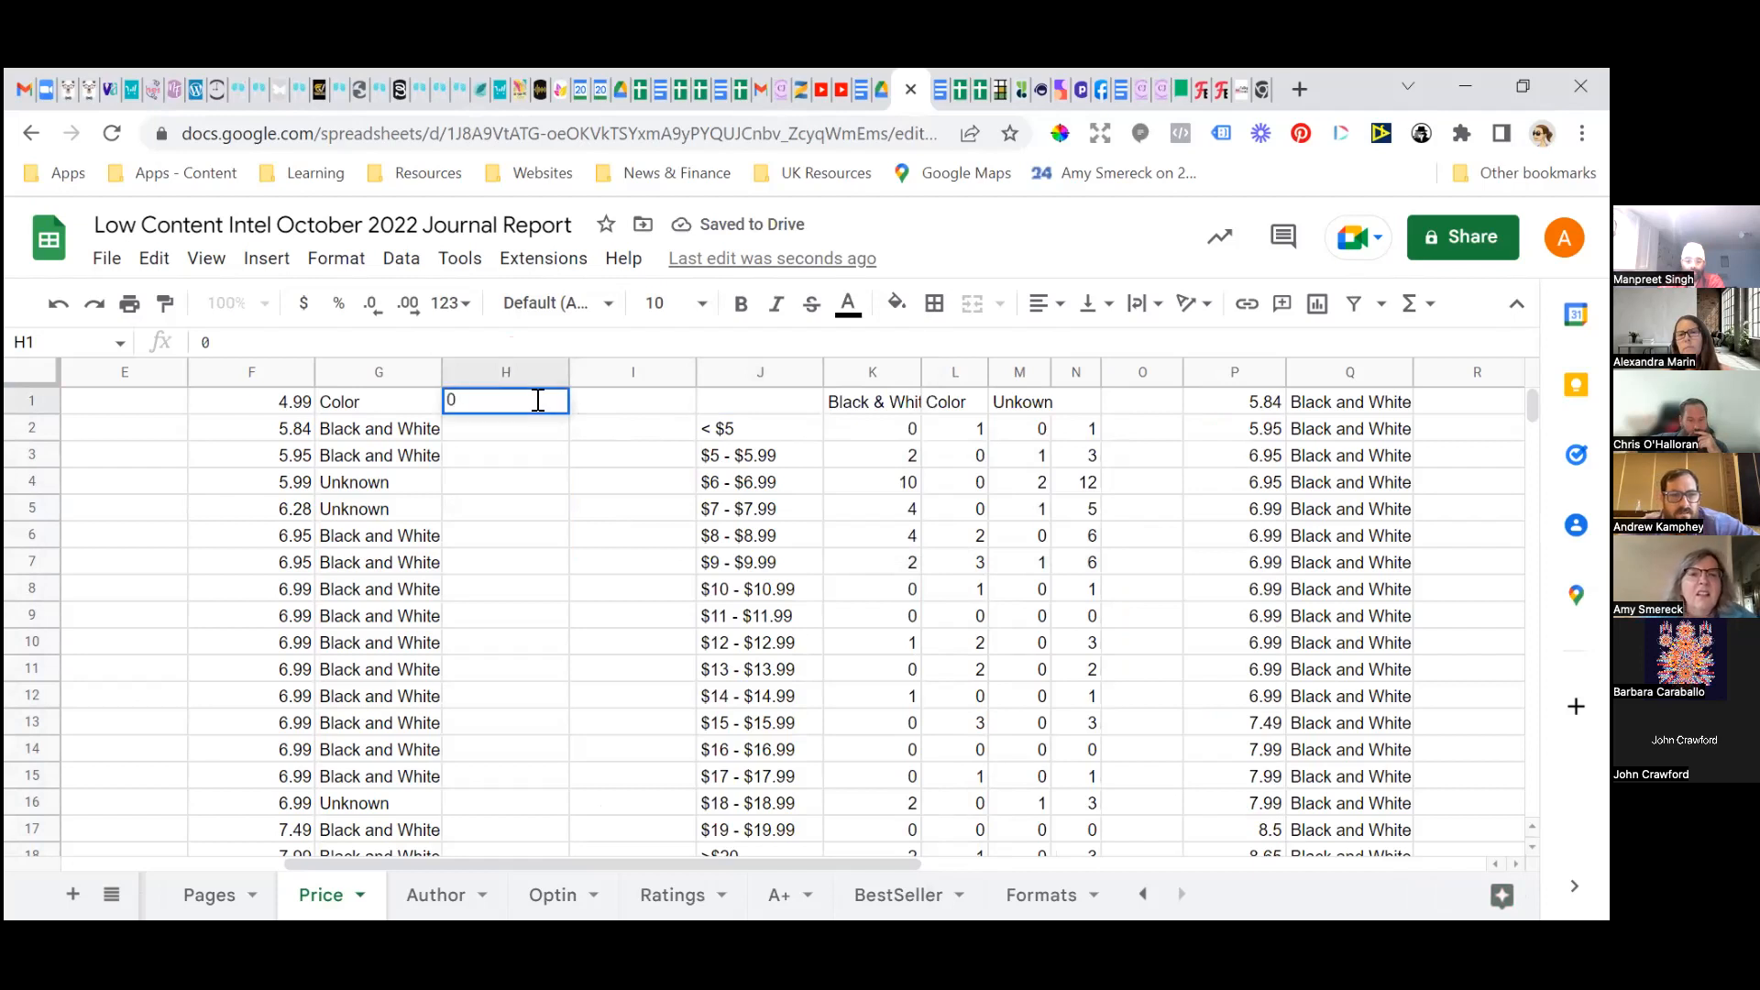
{"action": "left_click", "coordinate": [656, 420]}
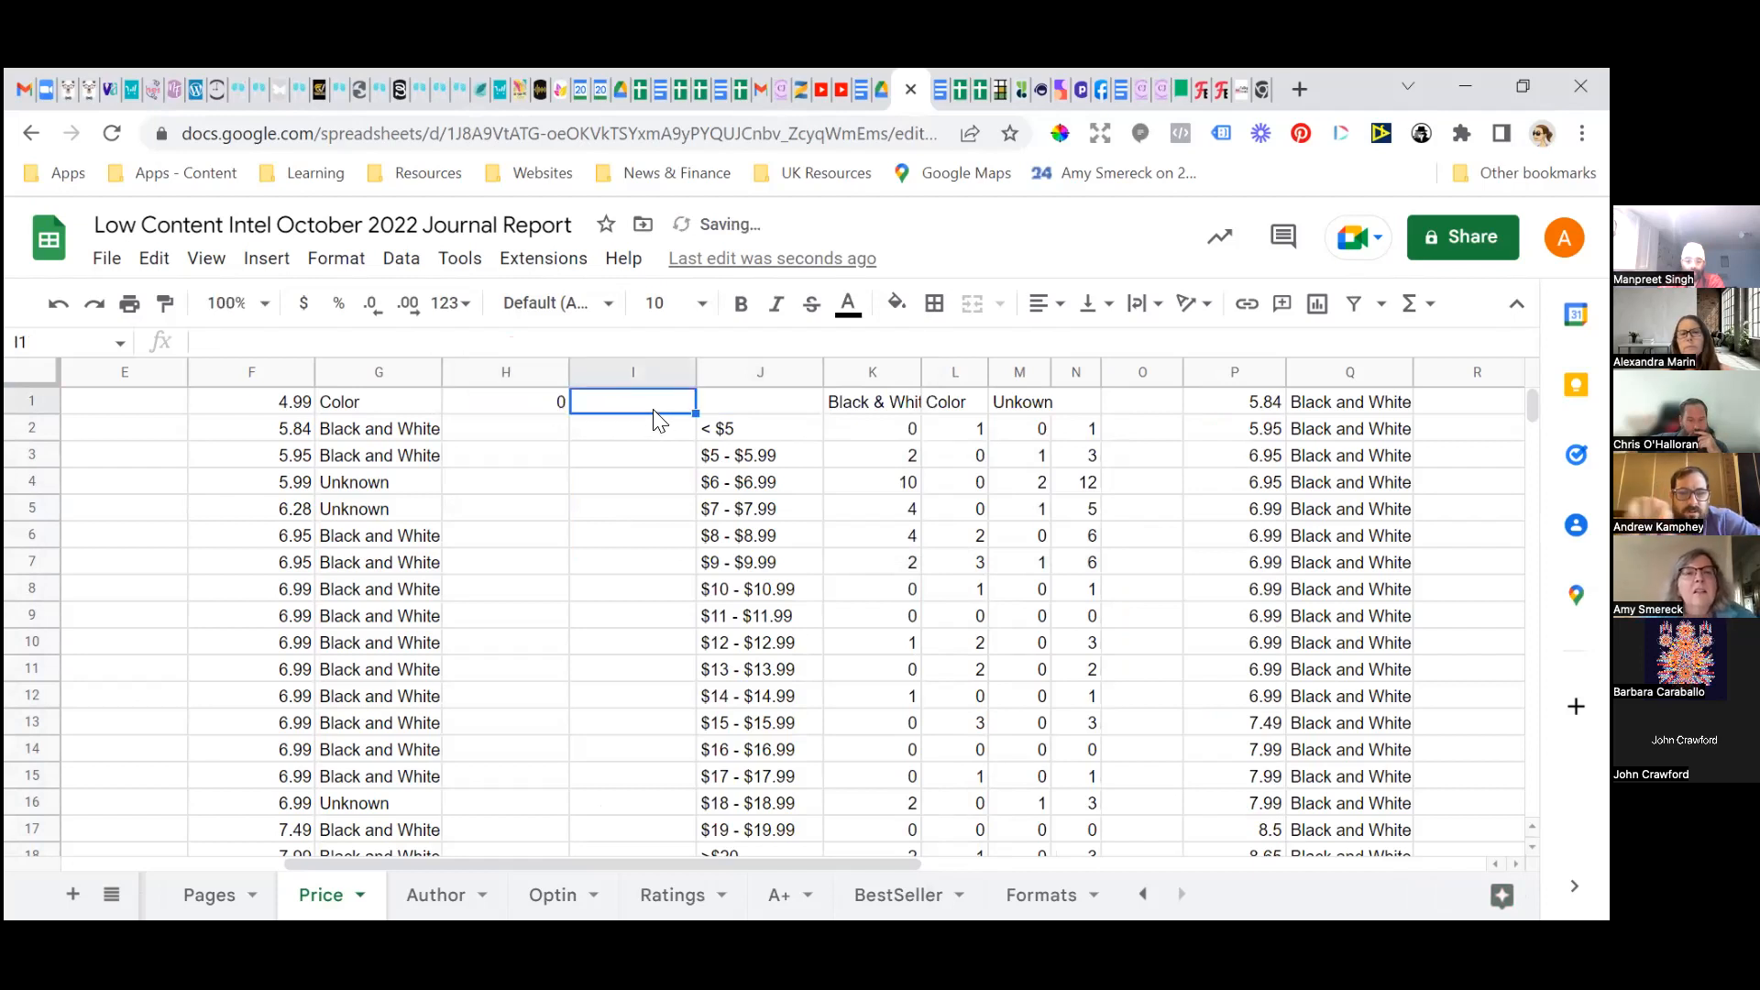
Enter 0 in H2 and 5 in I2 as the < $5 range limits, and clear cell H1.
{"action": "left_click", "coordinate": [537, 439]}
{"action": "type", "text": "0"}
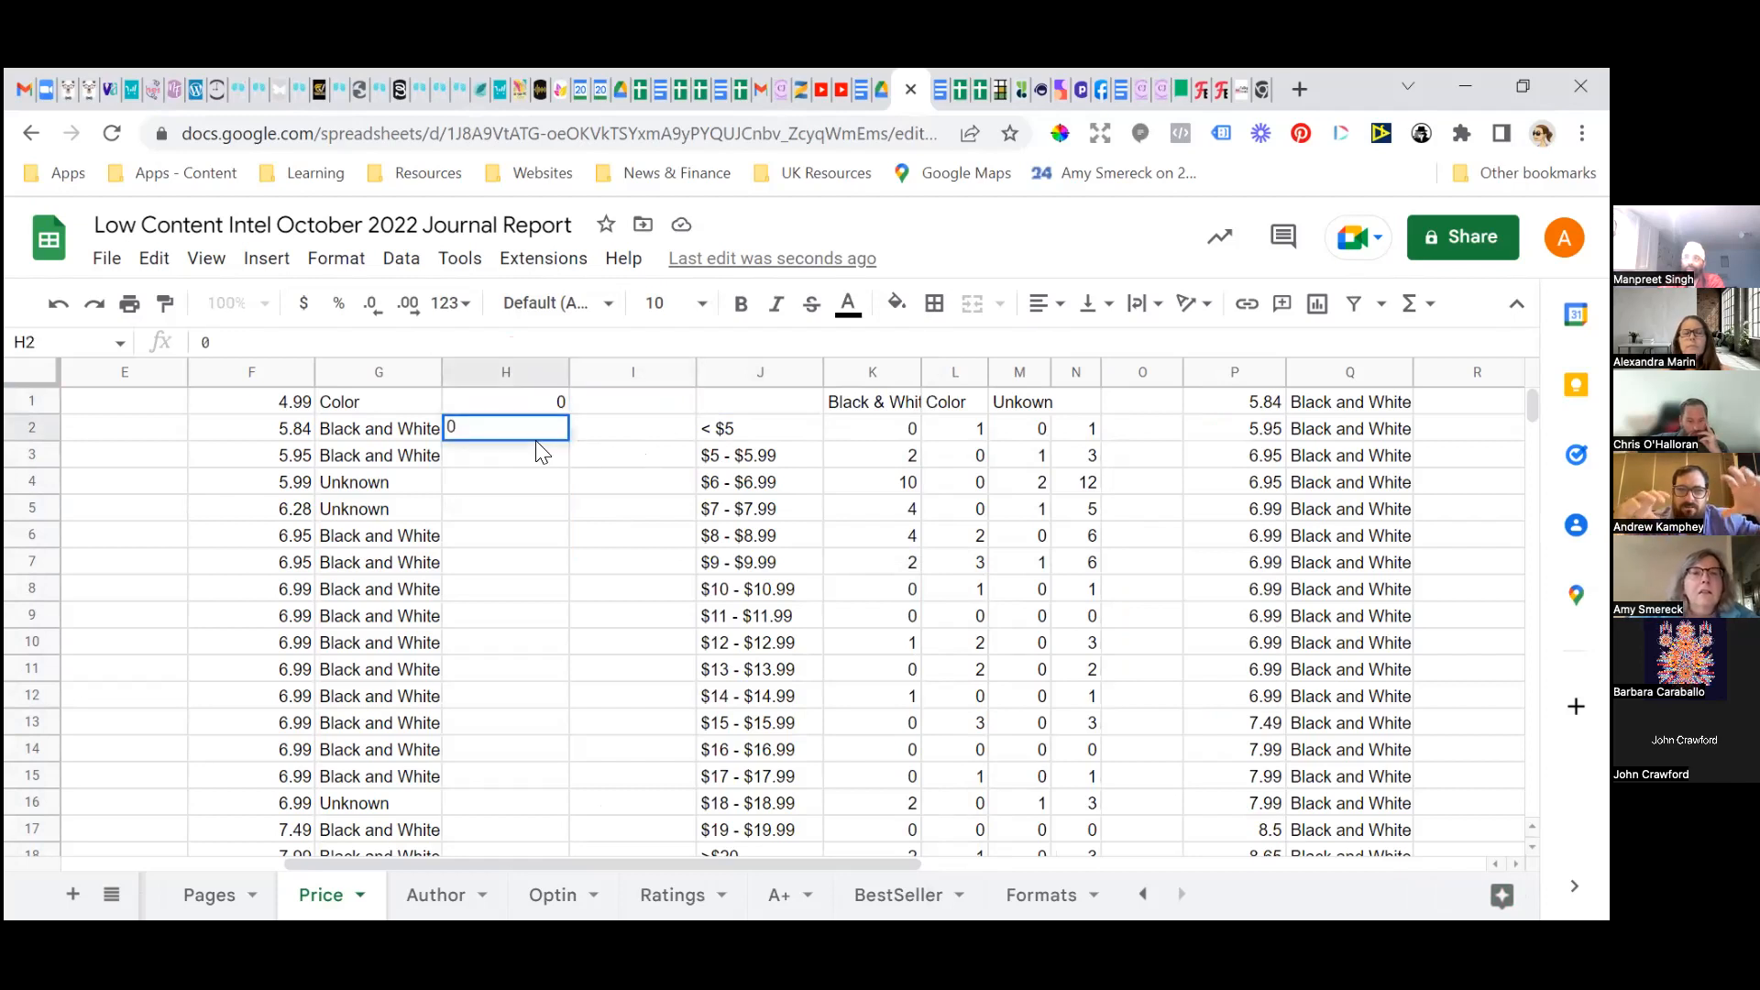
{"action": "key", "text": "Tab"}
{"action": "type", "text": "5"}
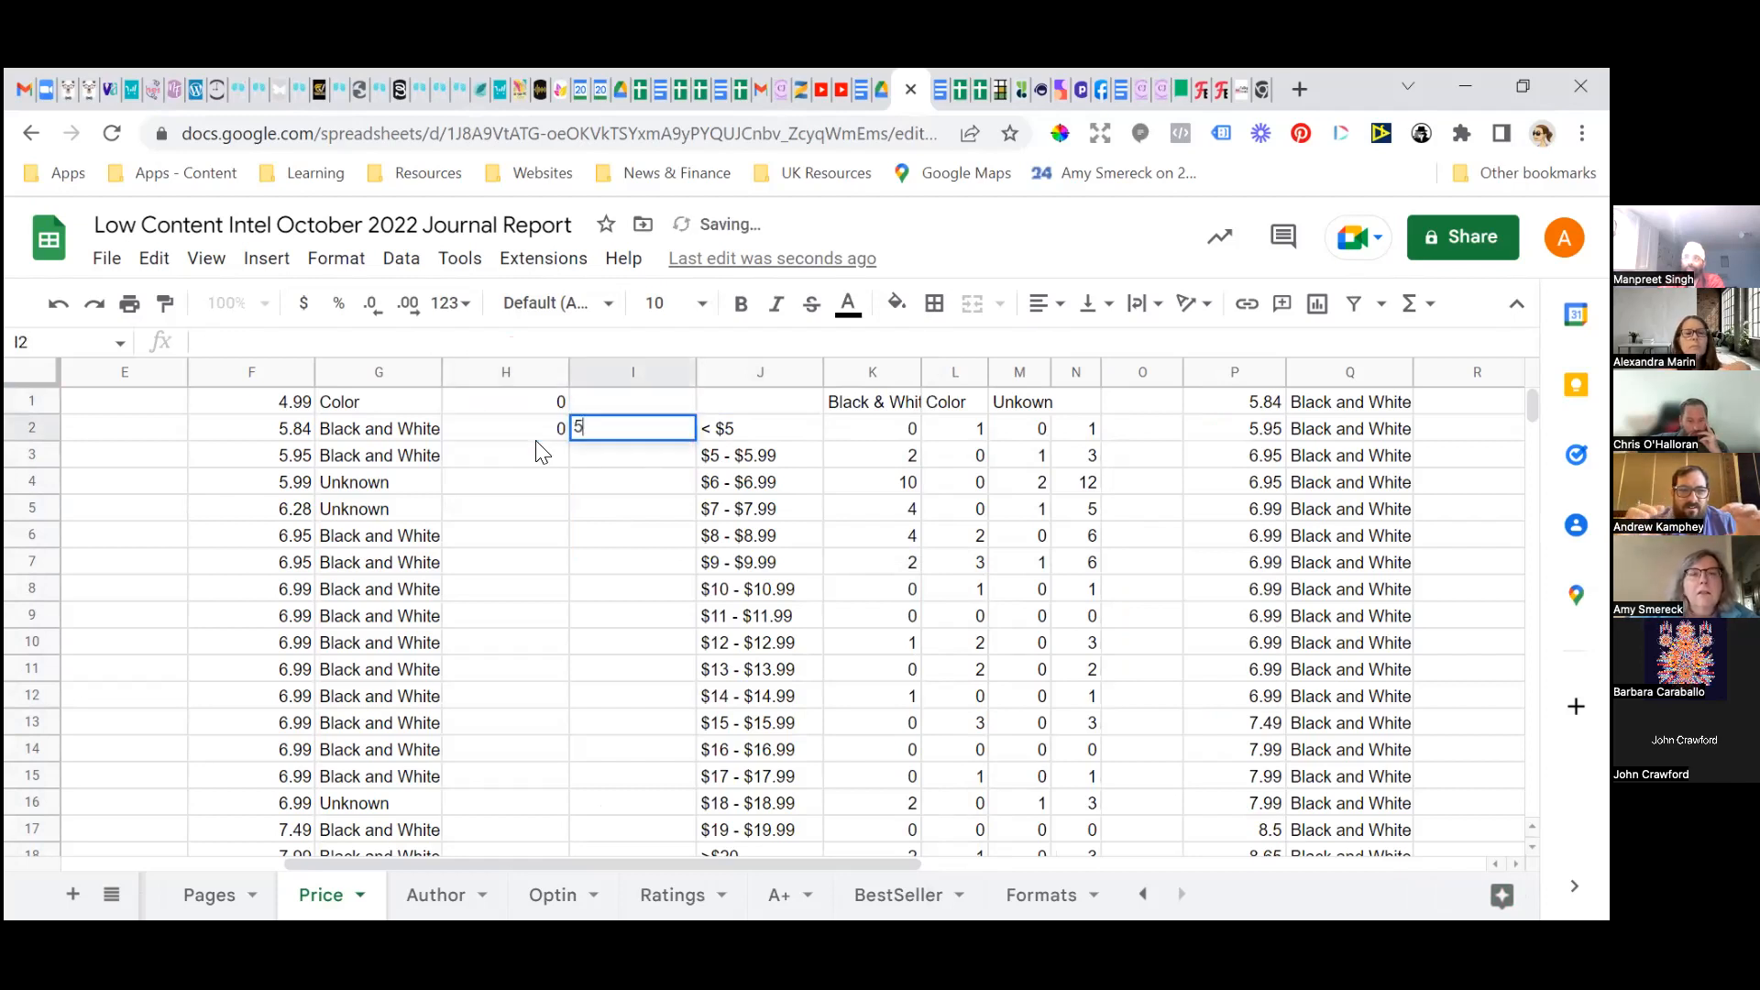
{"action": "key", "text": "Return"}
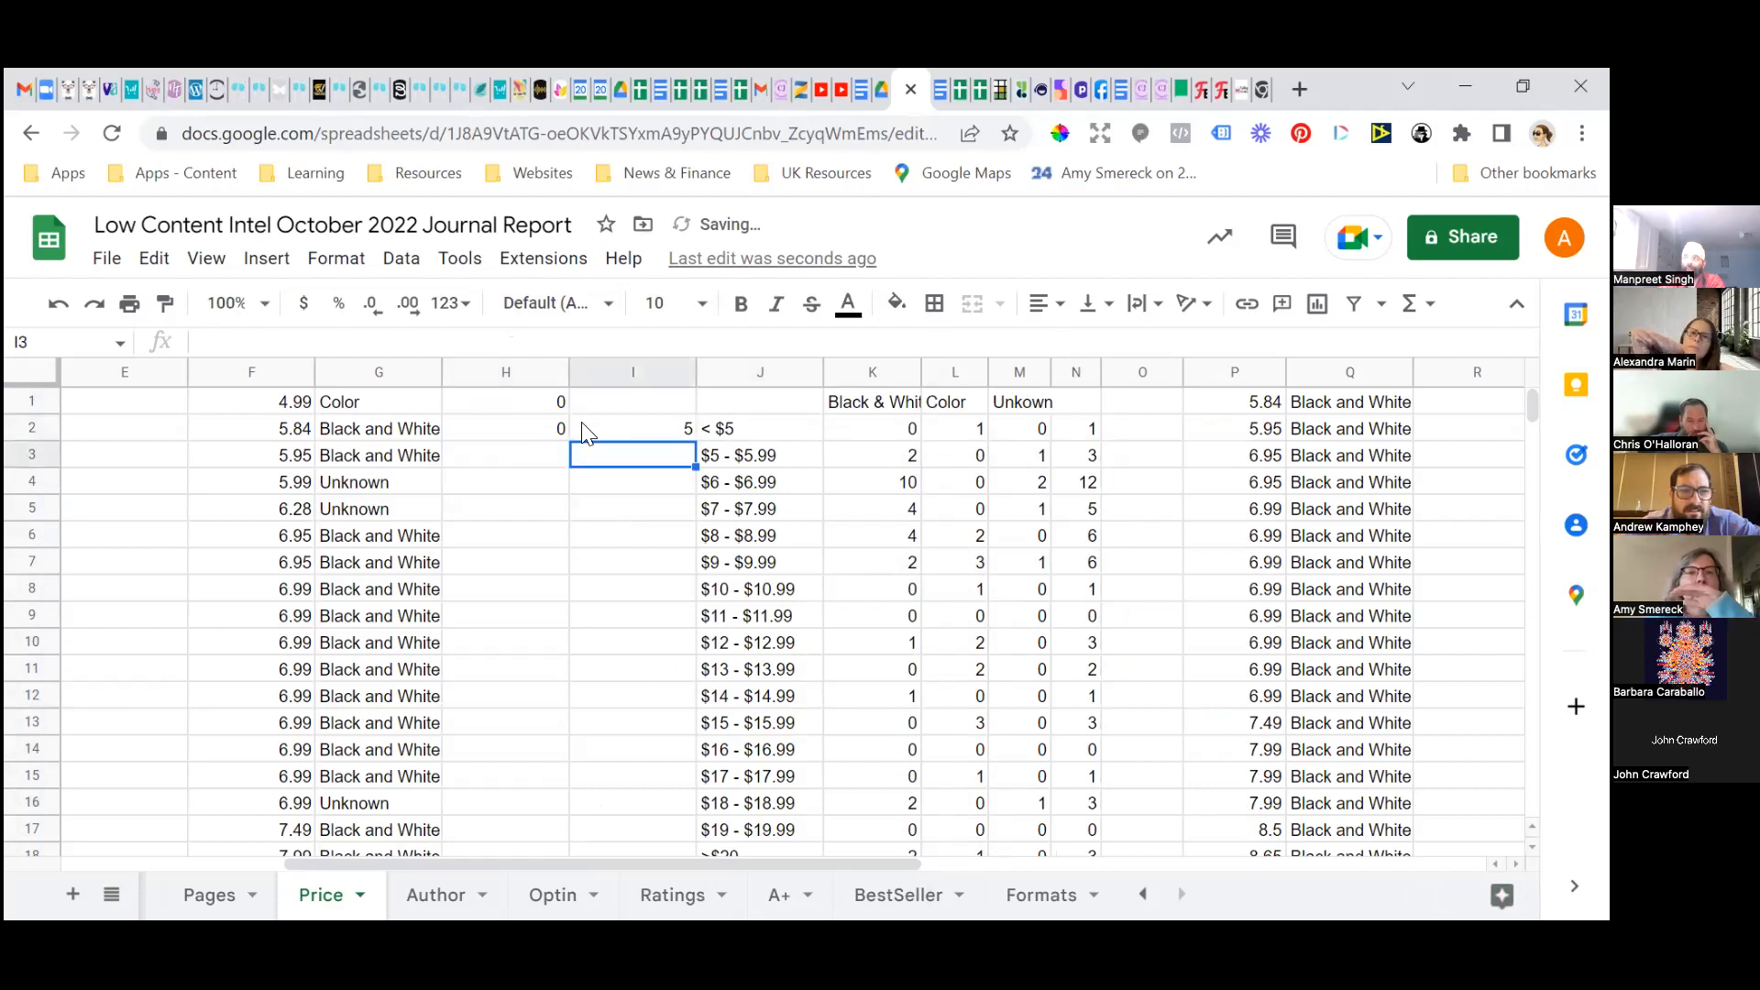
{"action": "left_click", "coordinate": [544, 405]}
{"action": "key", "text": "Delete"}
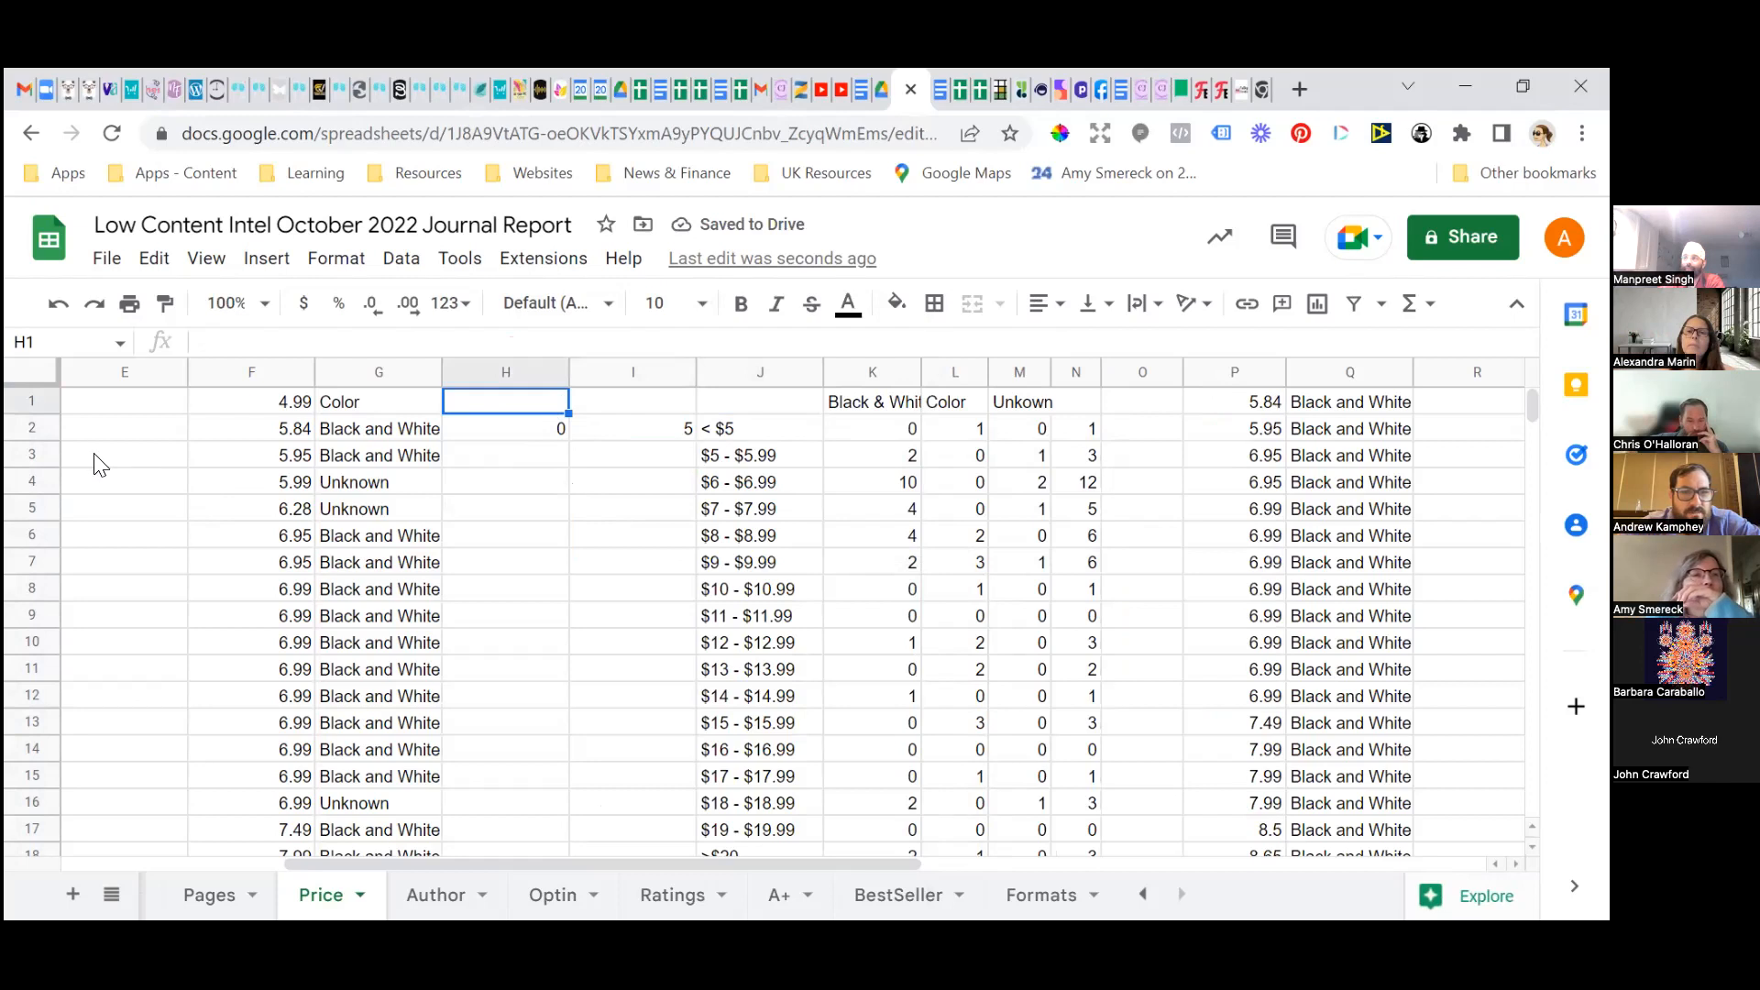
Enter 5 in H3 and 5.99 in I3 as the limits of the $5 - $5.99 range.
{"action": "left_click", "coordinate": [525, 456]}
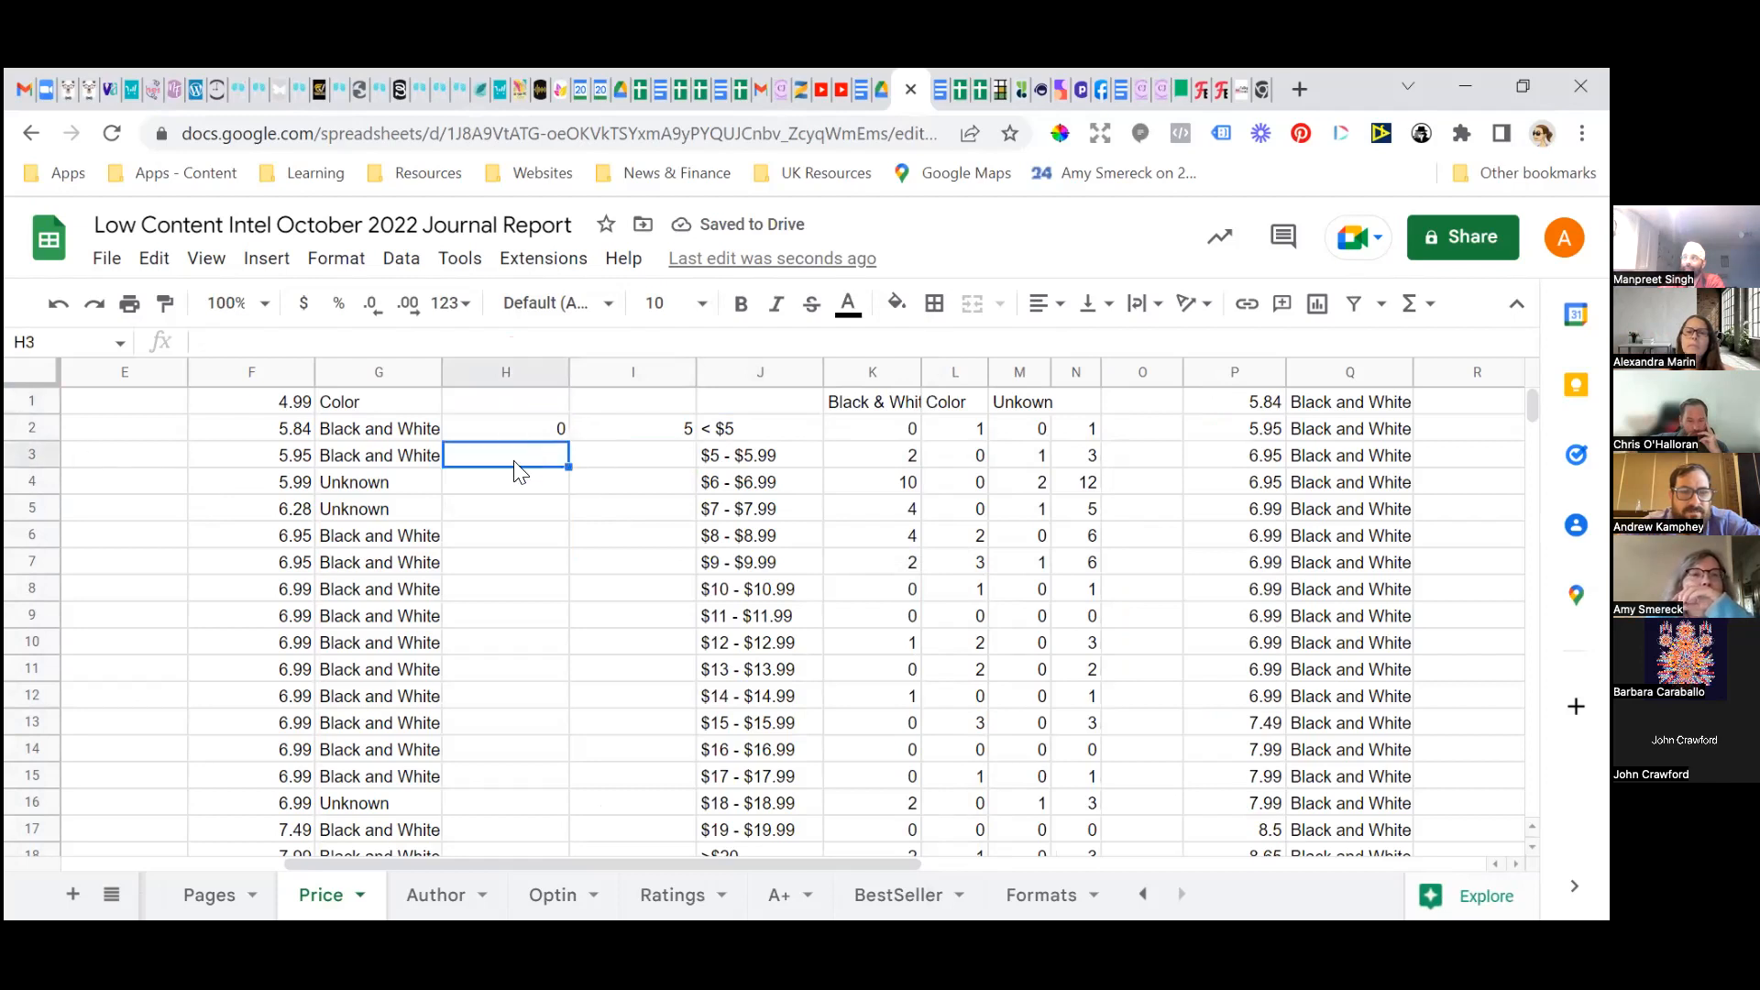
{"action": "type", "text": "5"}
{"action": "key", "text": "Tab"}
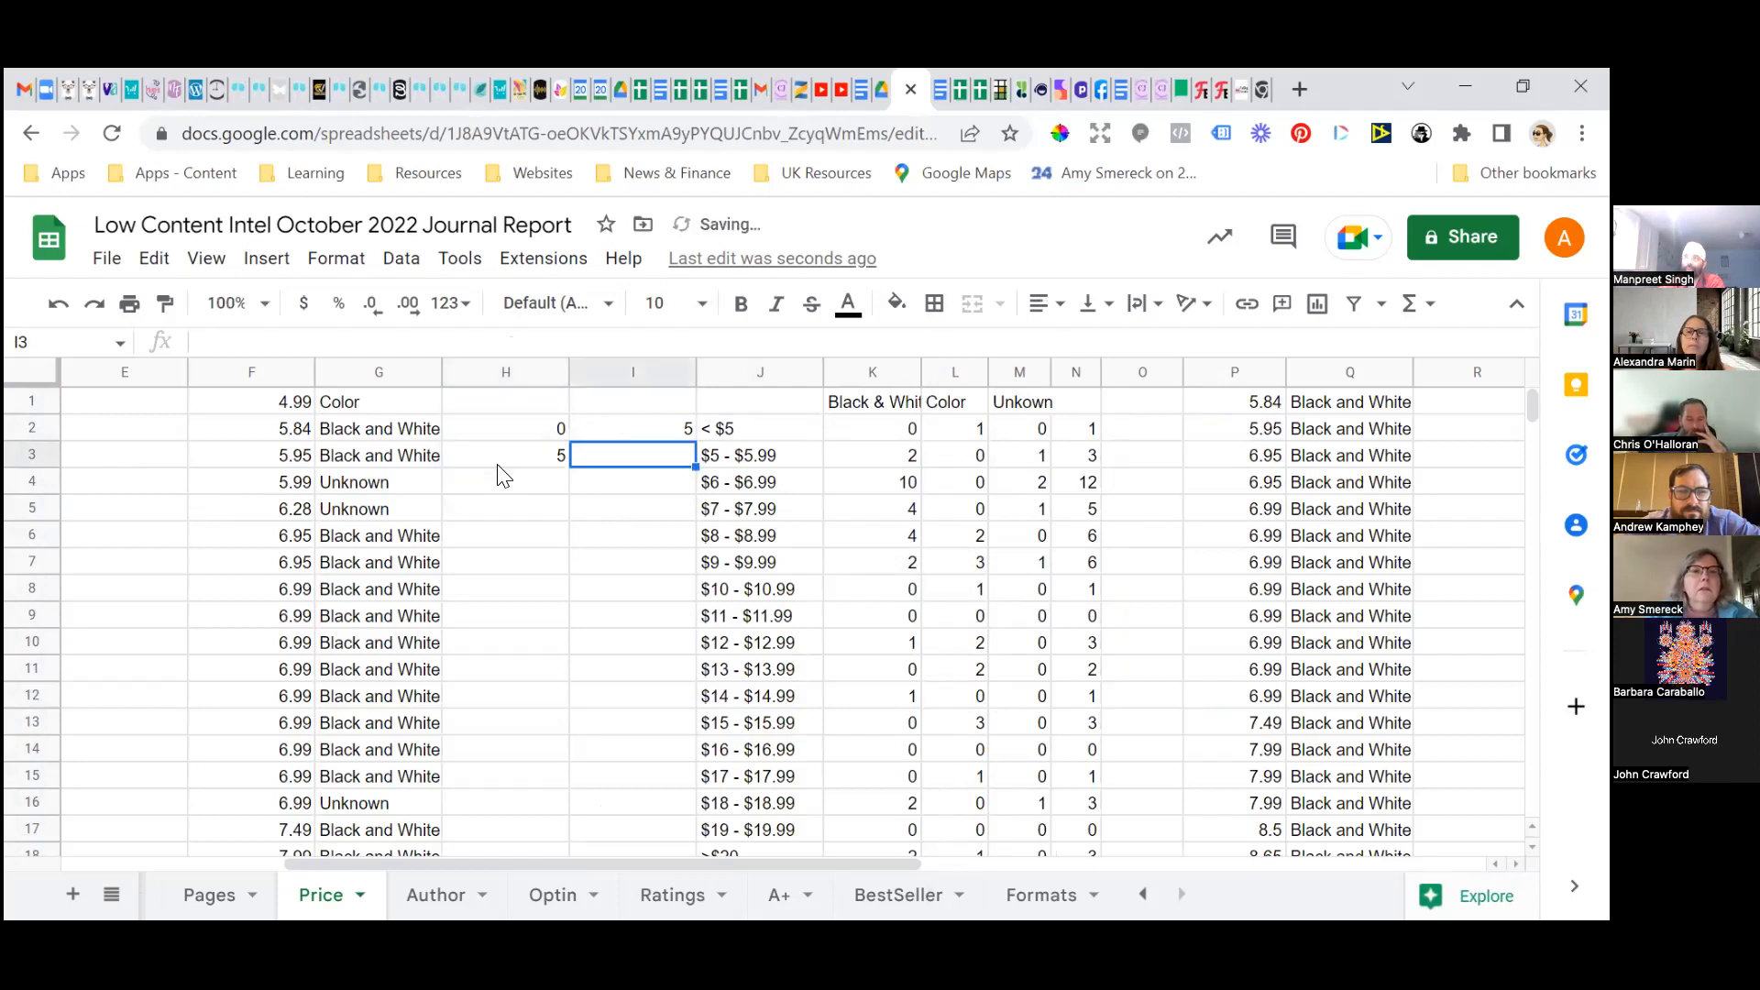
{"action": "type", "text": "5"}
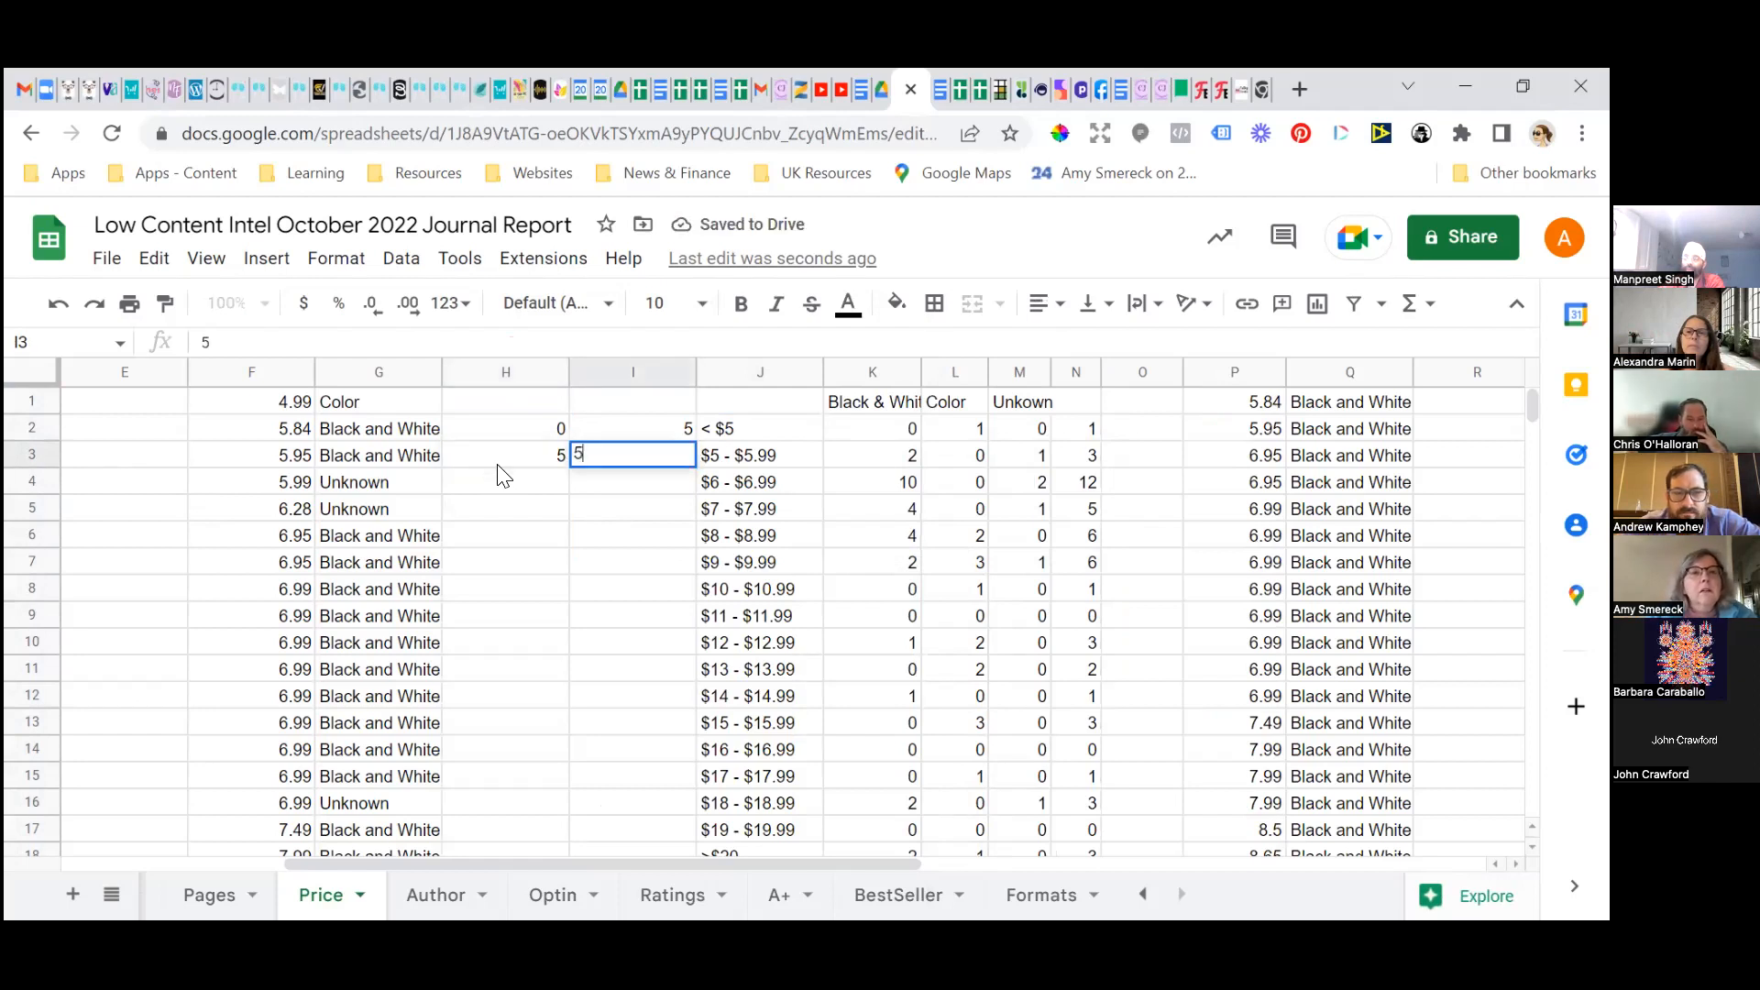
{"action": "type", "text": ".99"}
{"action": "key", "text": "Return"}
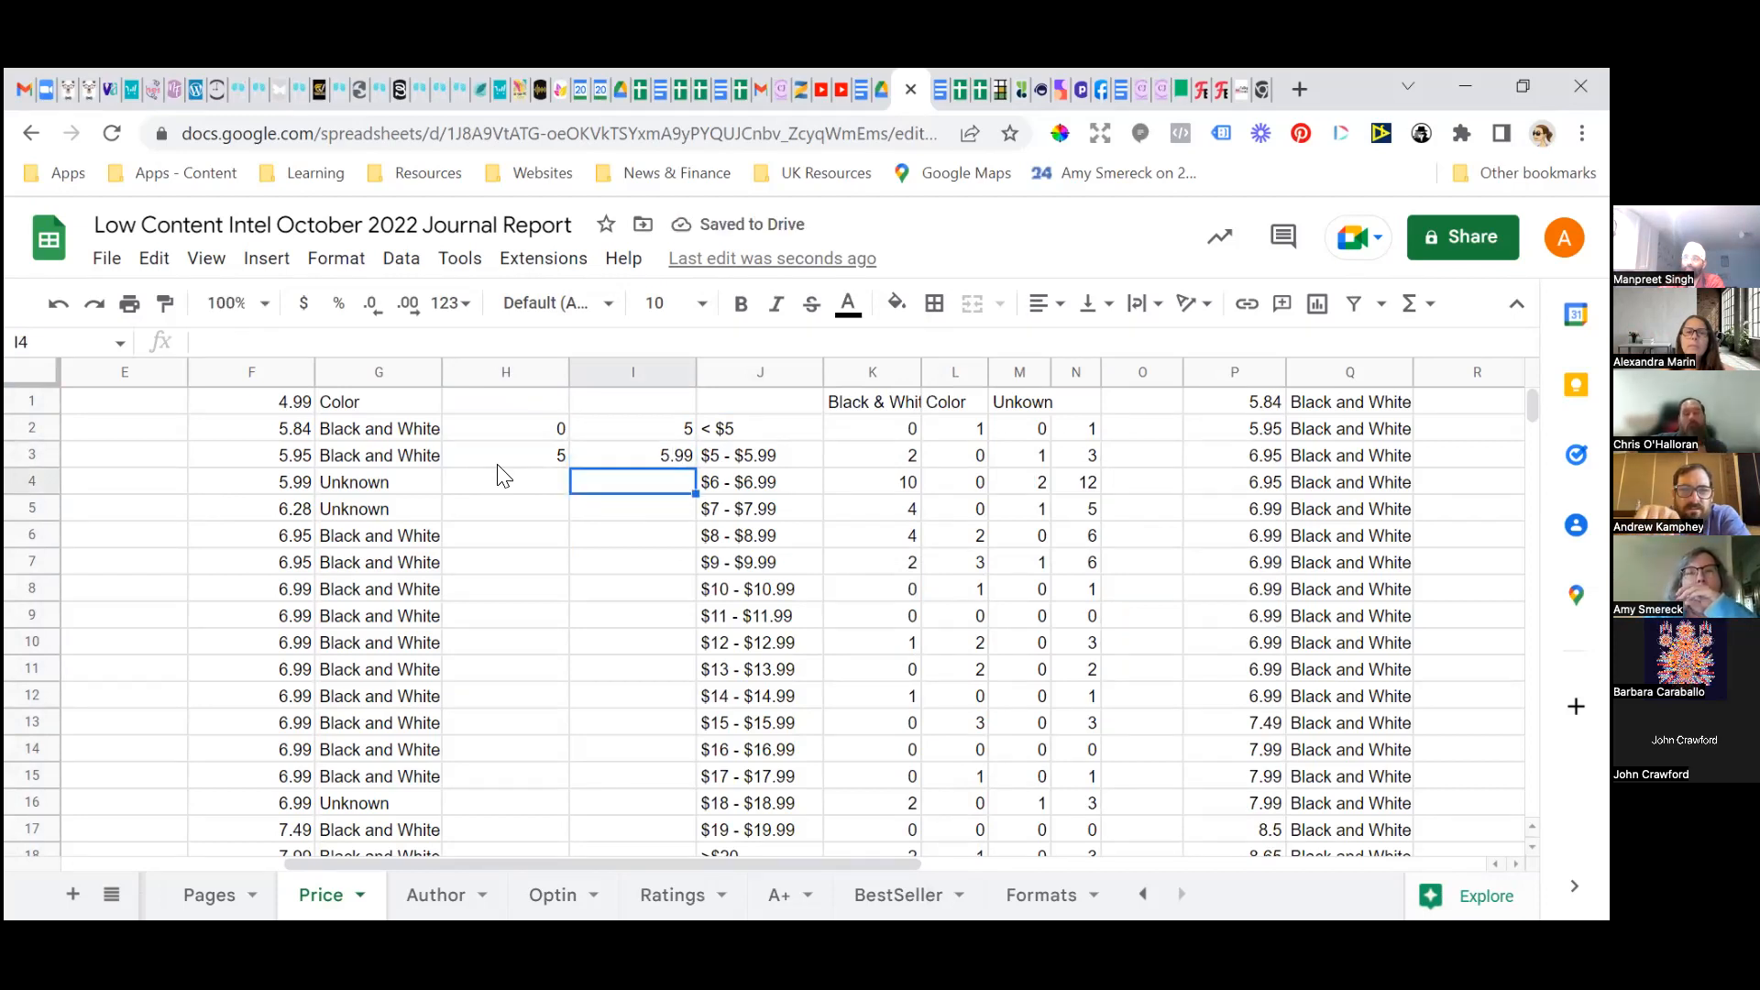
{"action": "left_click", "coordinate": [550, 458]}
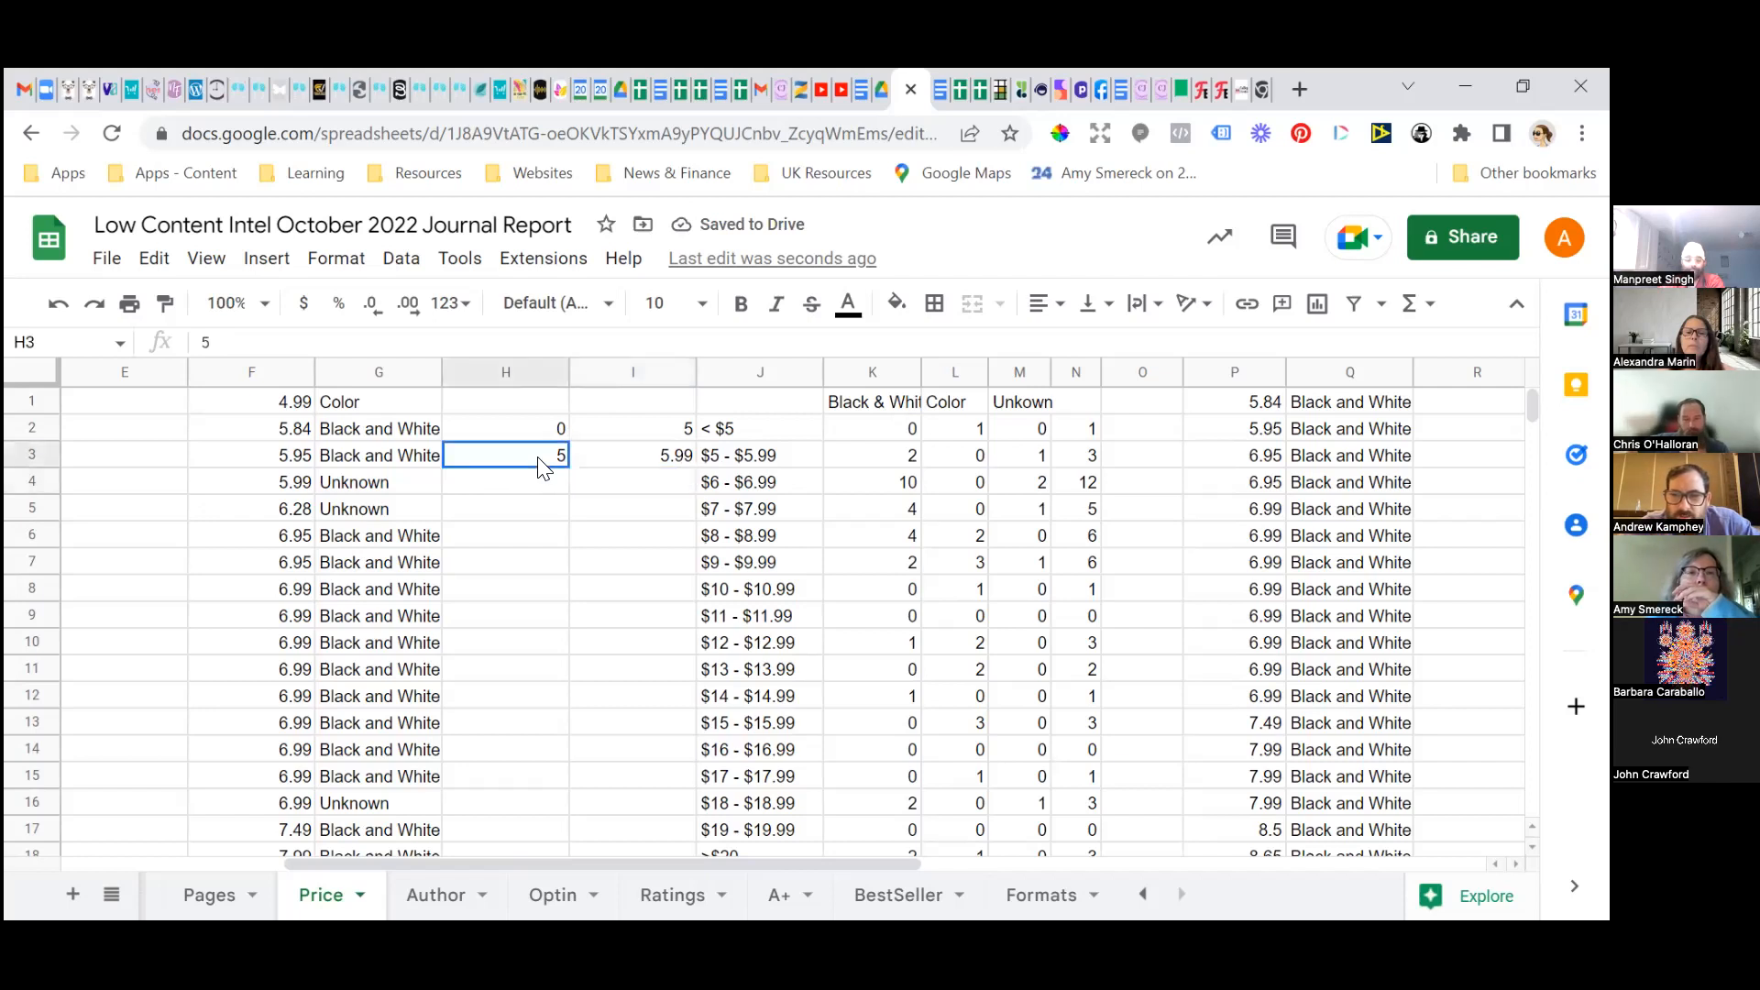
{"action": "left_click", "coordinate": [633, 457]}
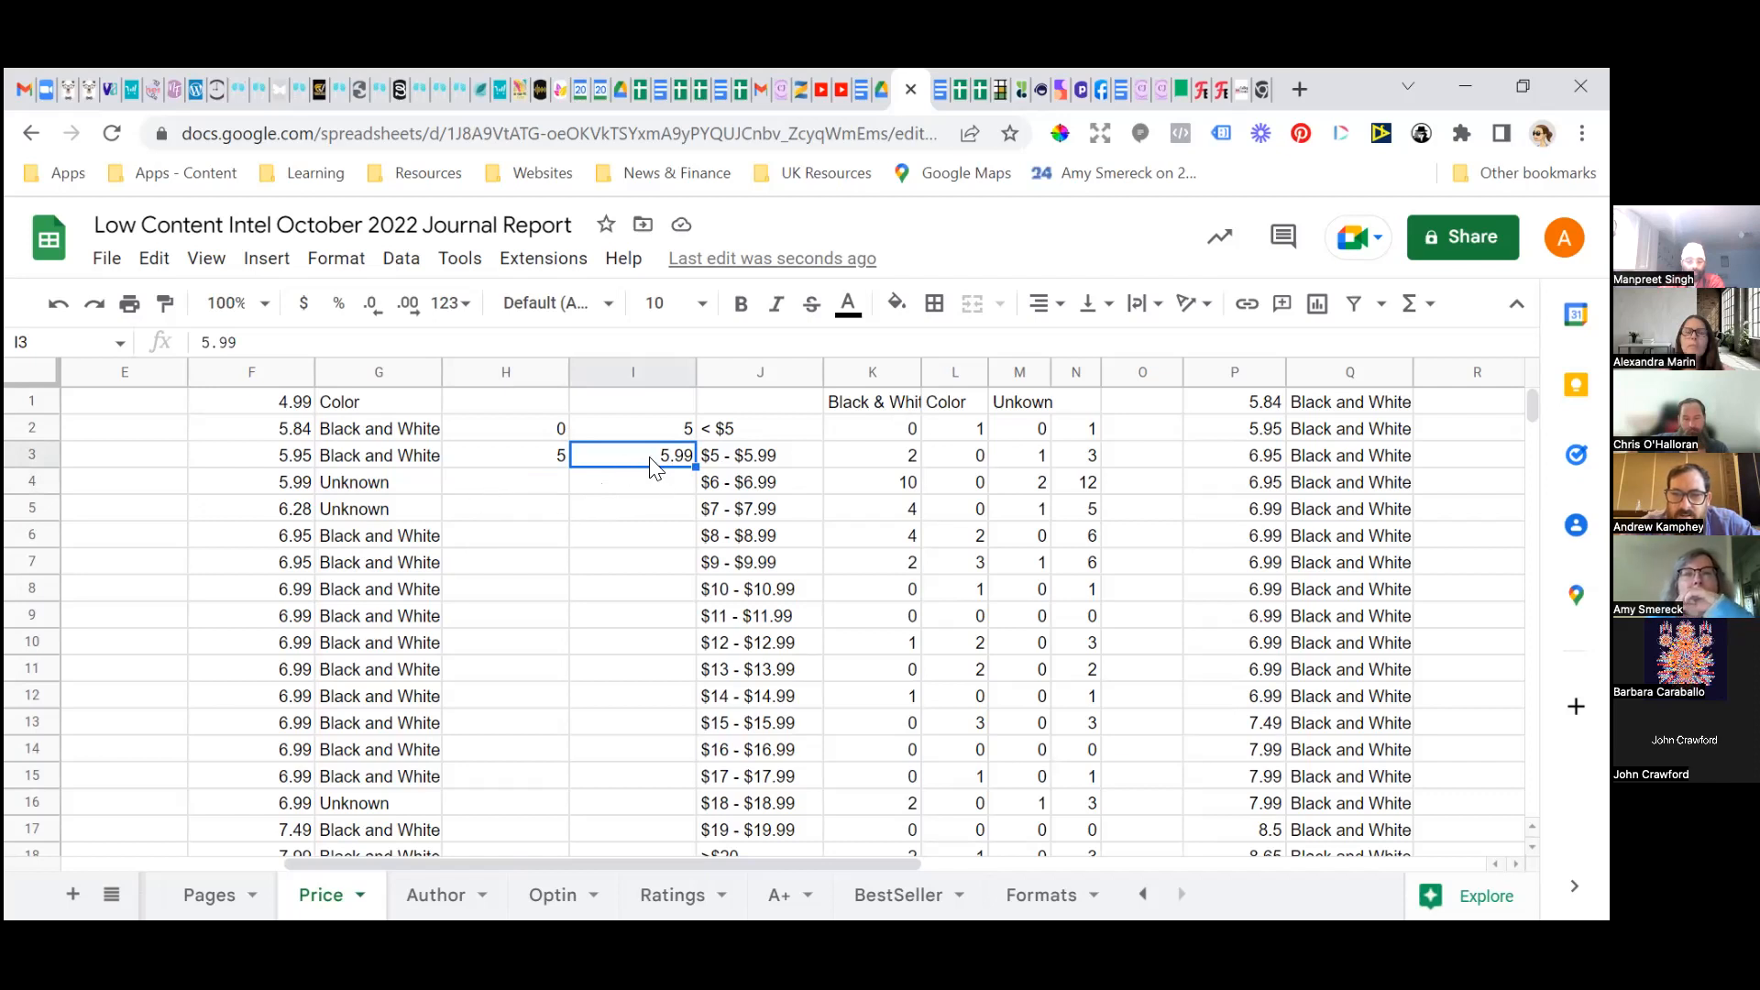
Copy the Black & White count formula from K2 into K3.
{"action": "left_click", "coordinate": [859, 437]}
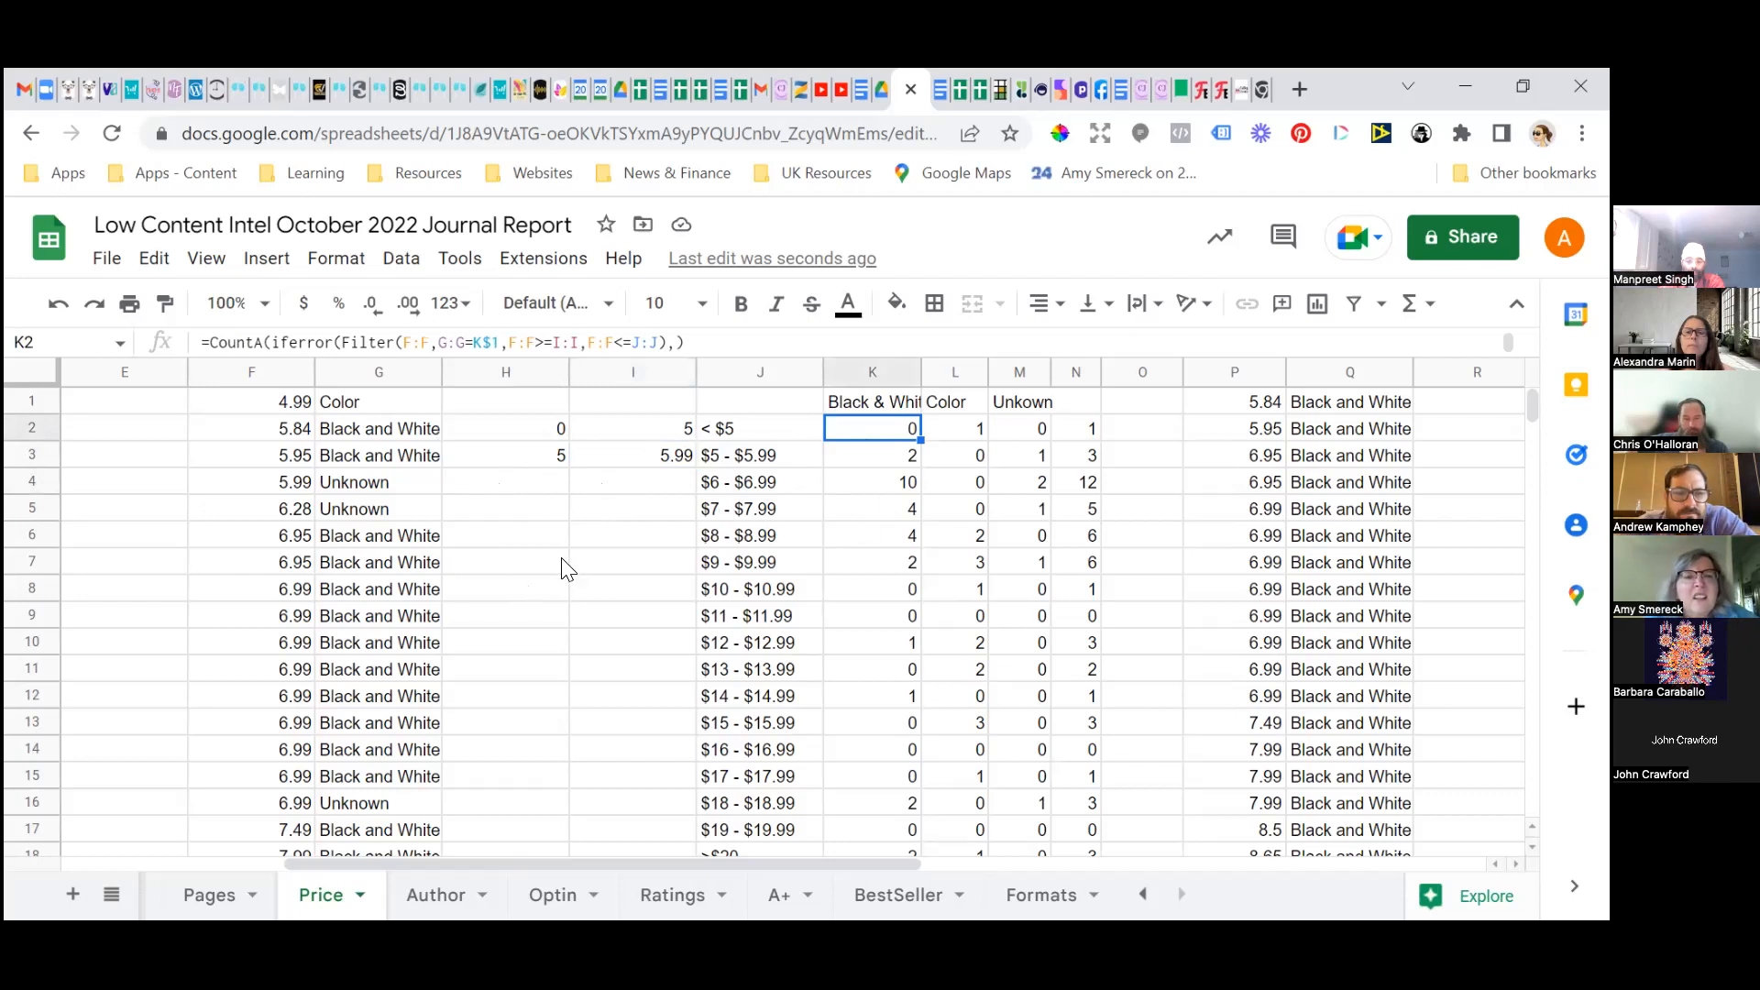
{"action": "right_click", "coordinate": [876, 432]}
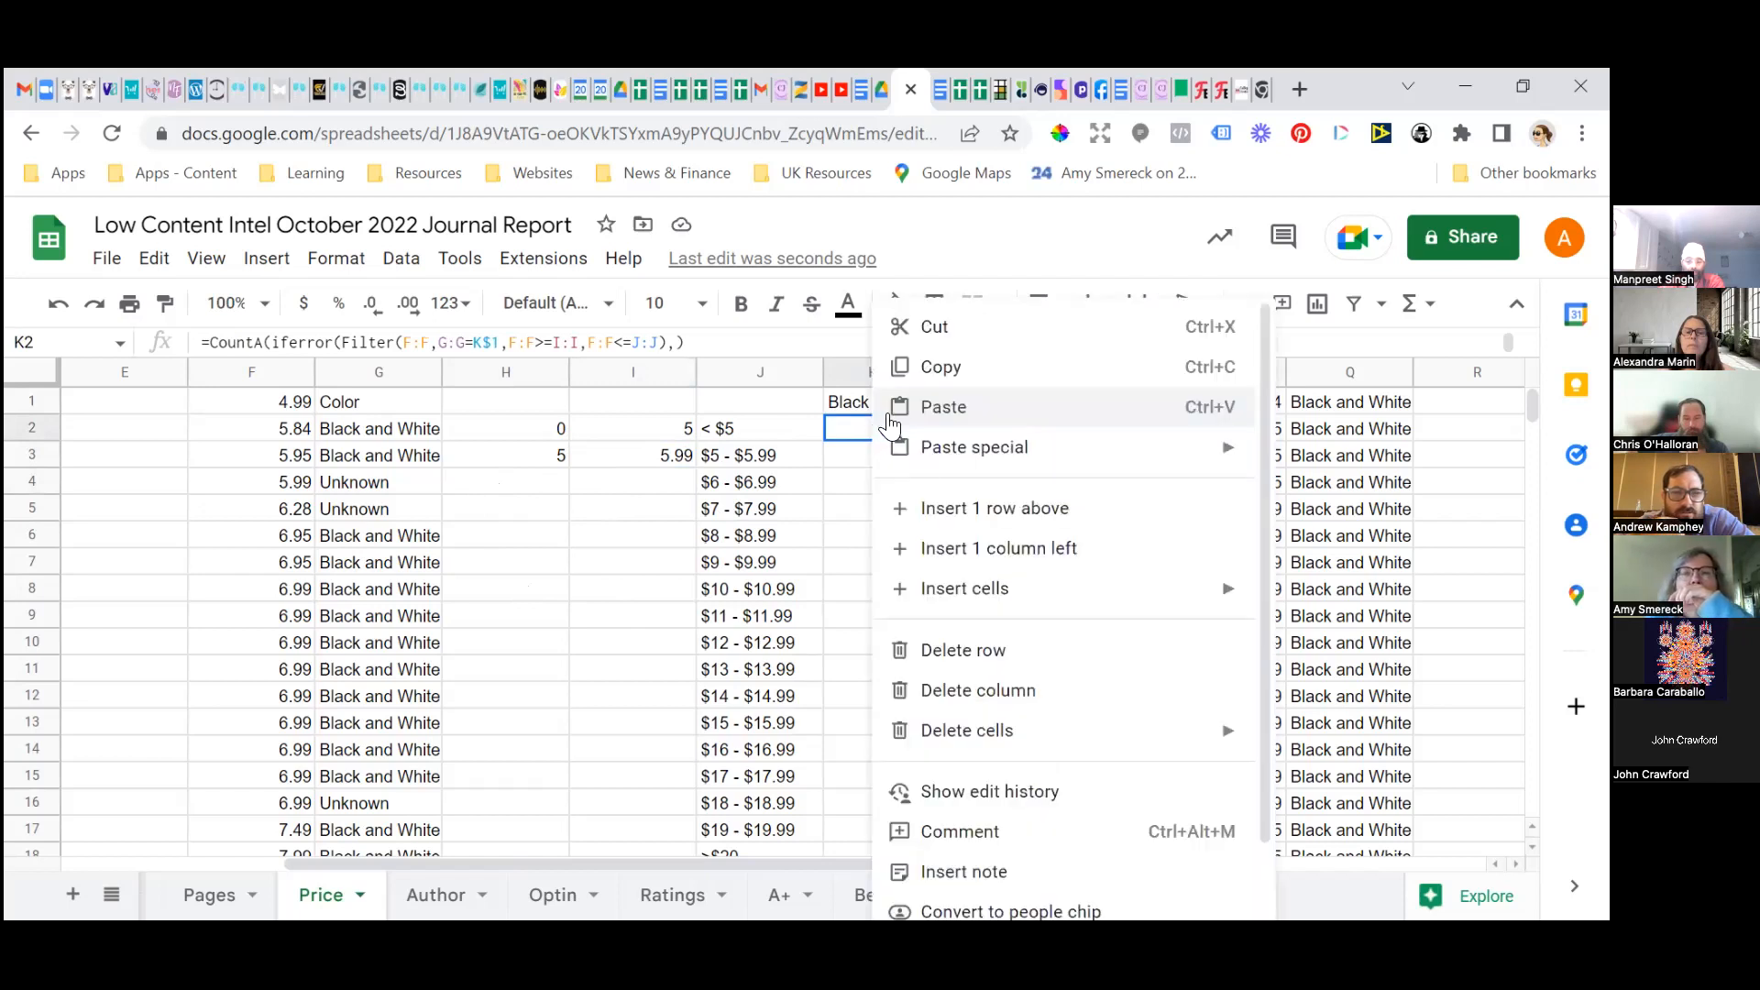
{"action": "left_click", "coordinate": [977, 370]}
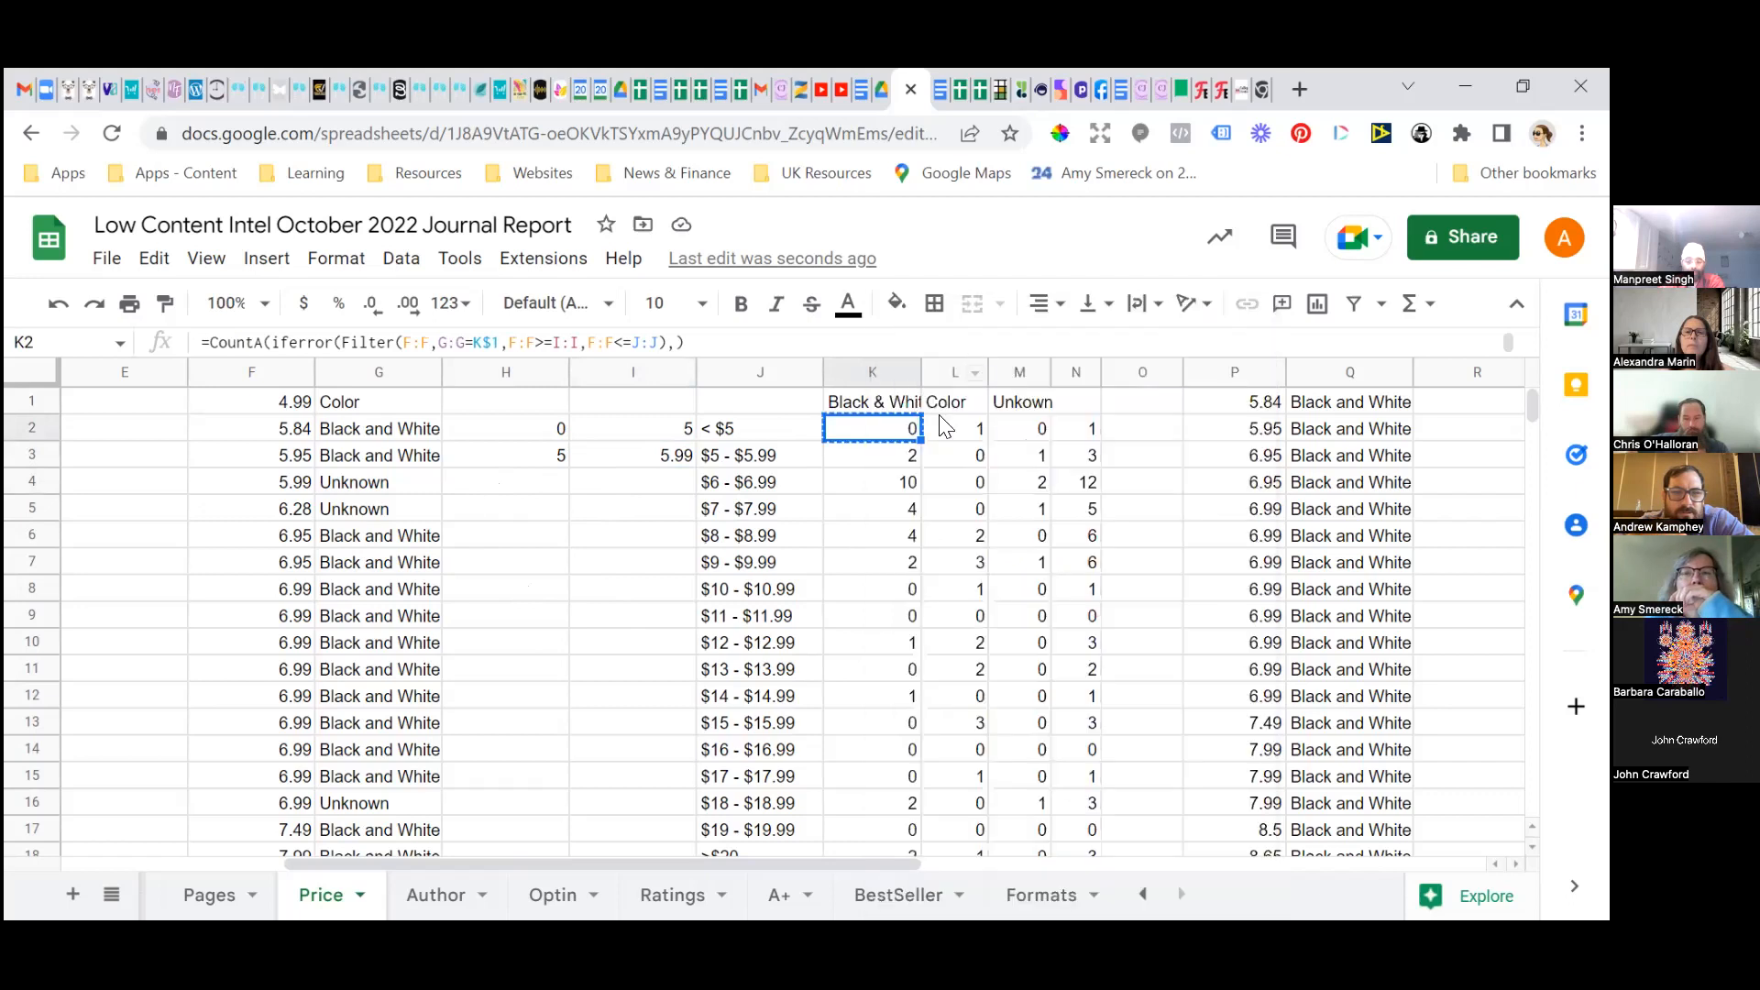
{"action": "left_click", "coordinate": [887, 455]}
{"action": "right_click", "coordinate": [888, 458]}
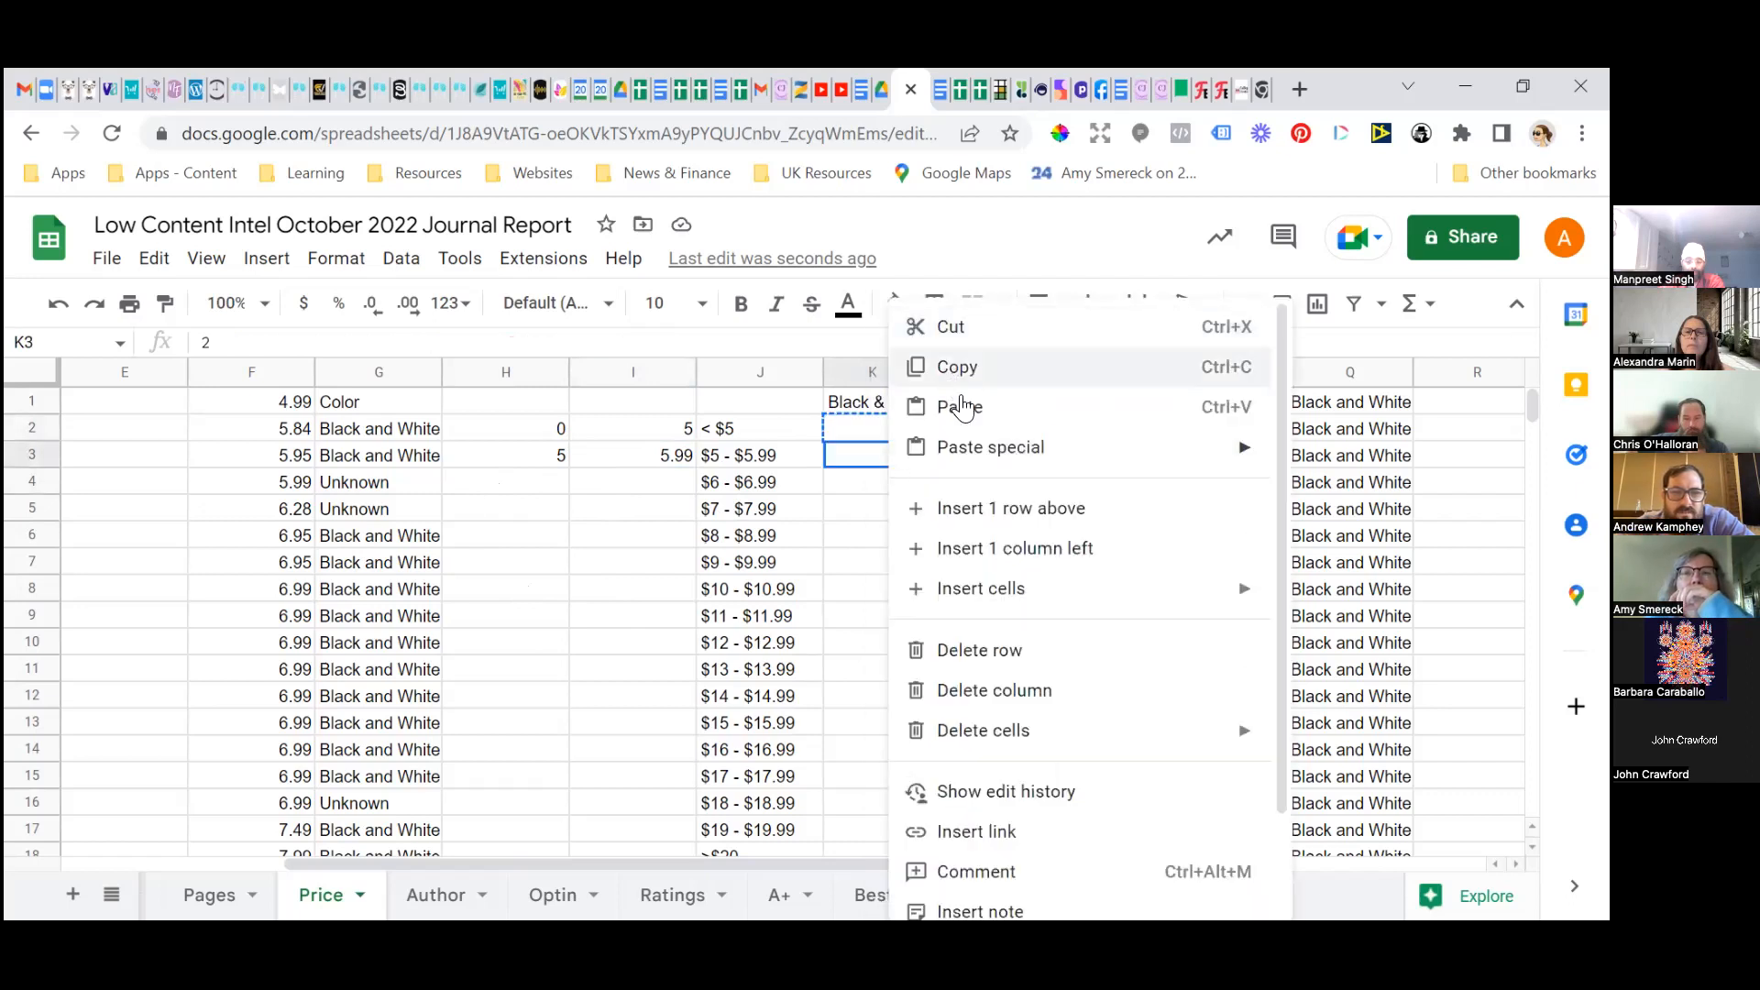
{"action": "left_click", "coordinate": [960, 402]}
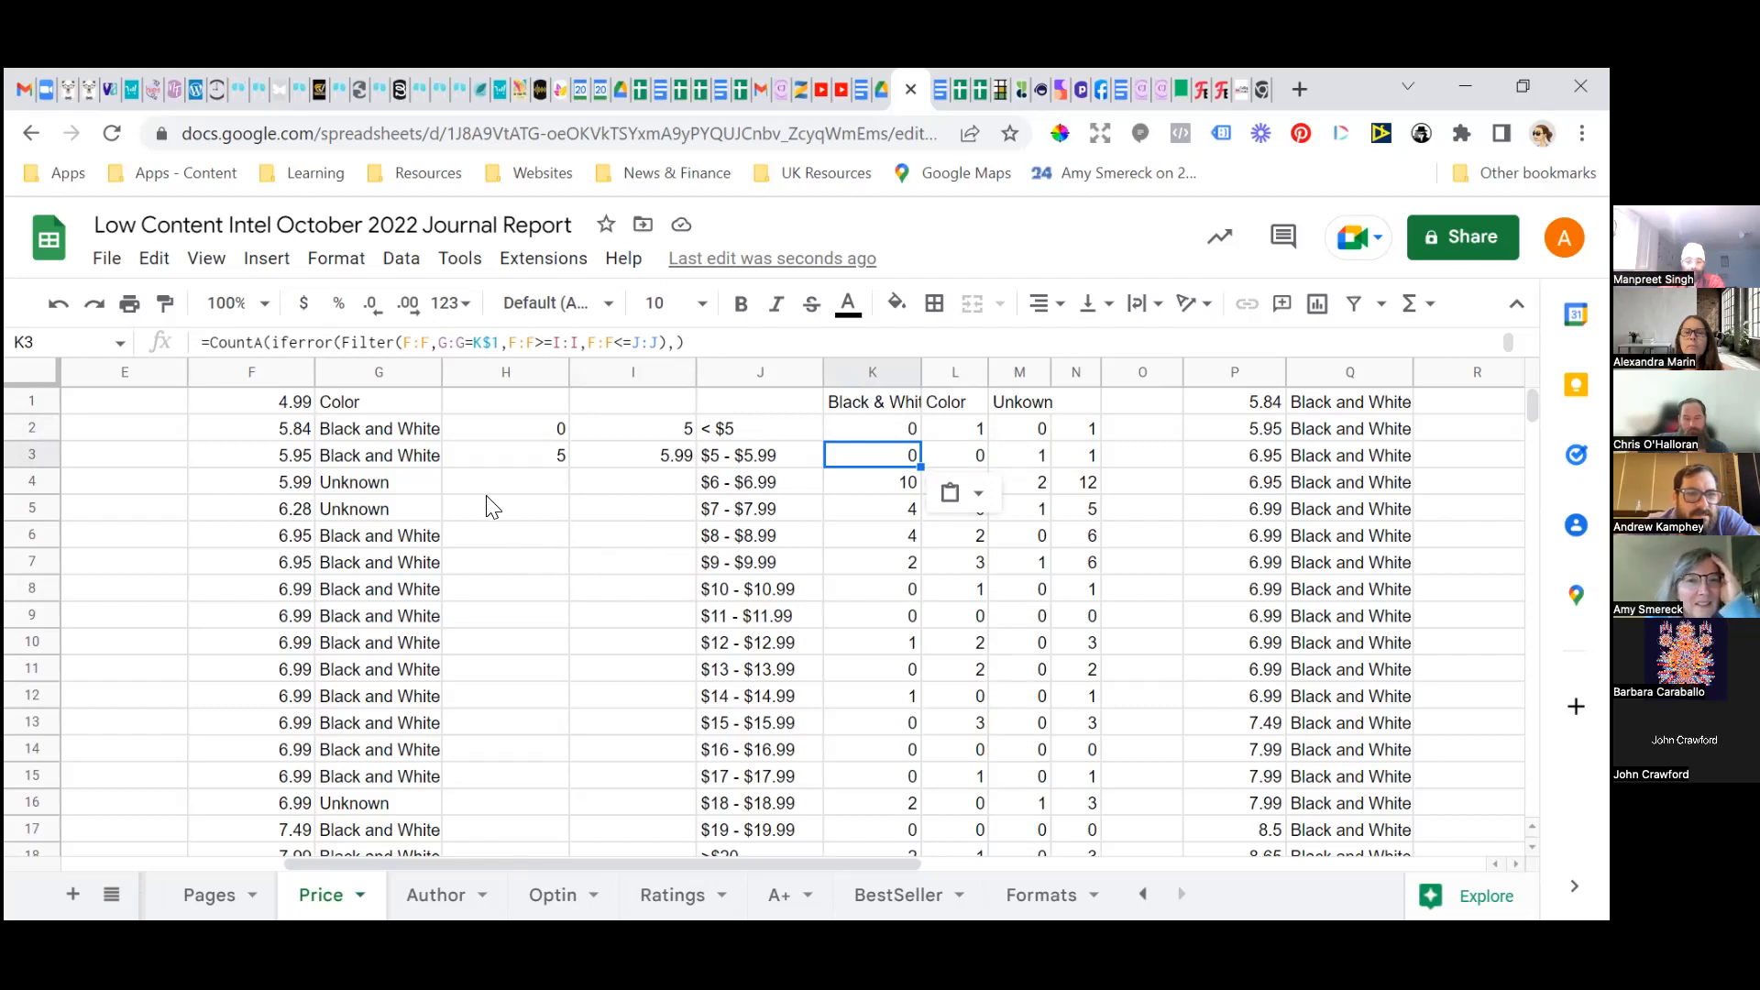
Check the K3 formula's references and change the header in K1 to Black and White.
{"action": "left_click", "coordinate": [499, 342]}
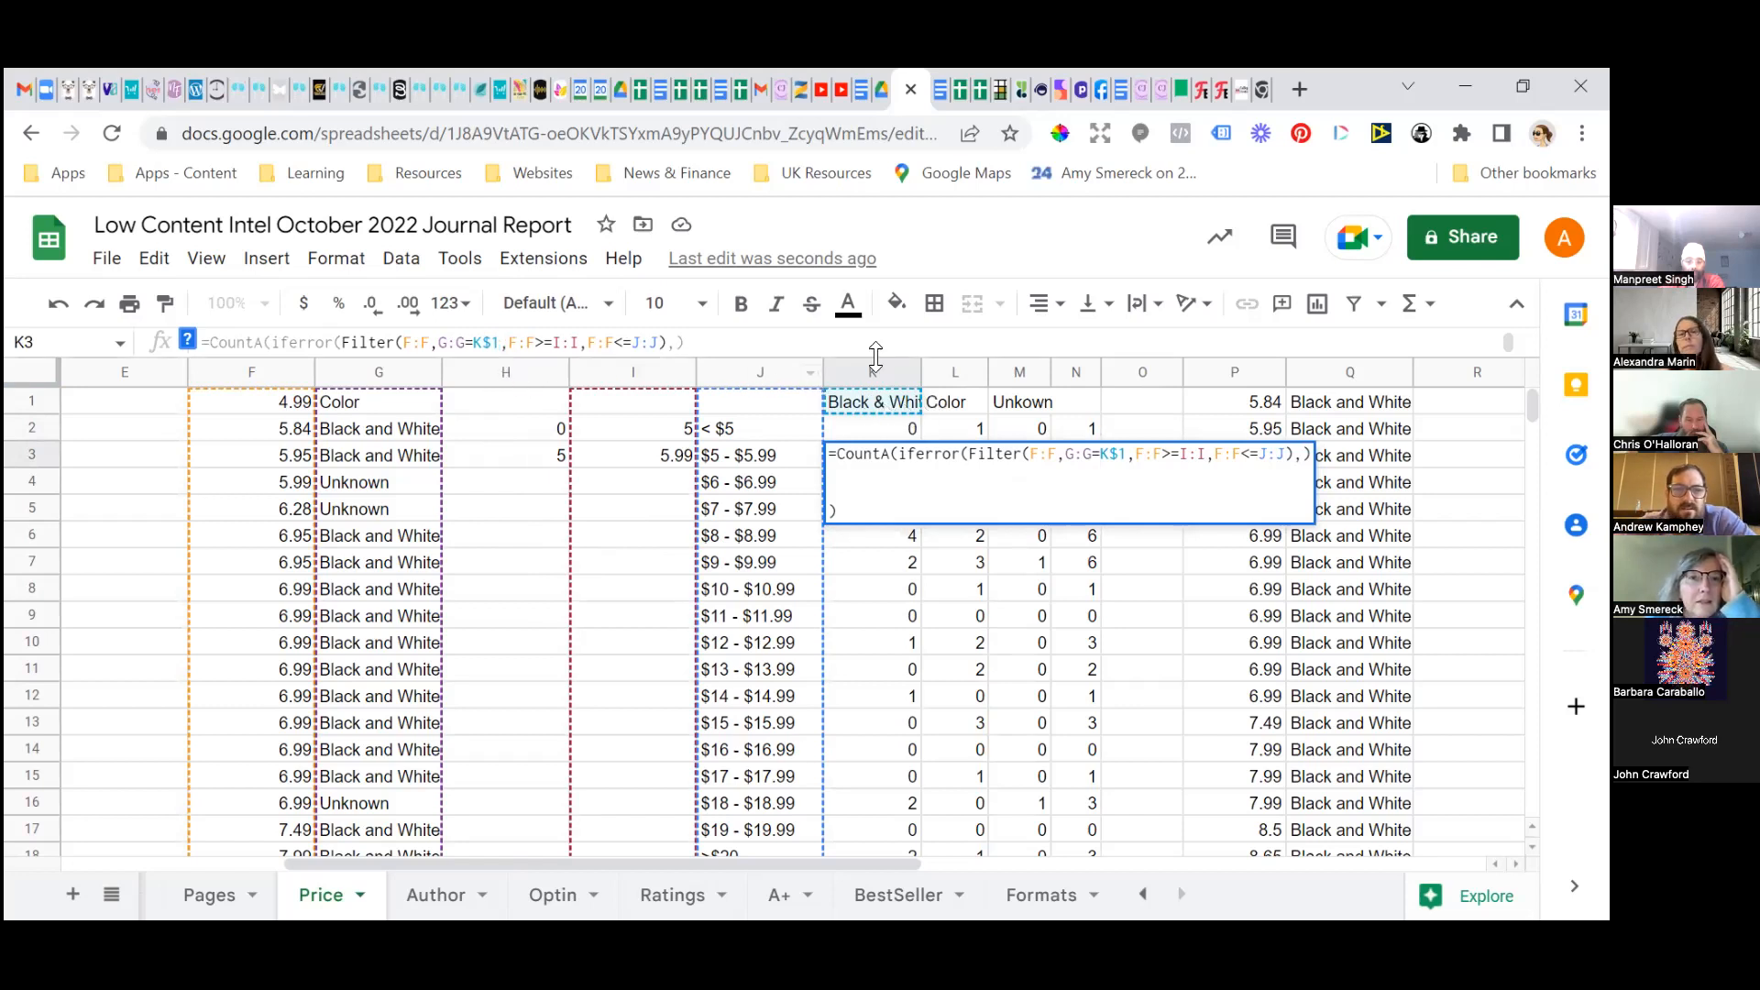
{"action": "key", "text": "Return"}
{"action": "left_click", "coordinate": [880, 399]}
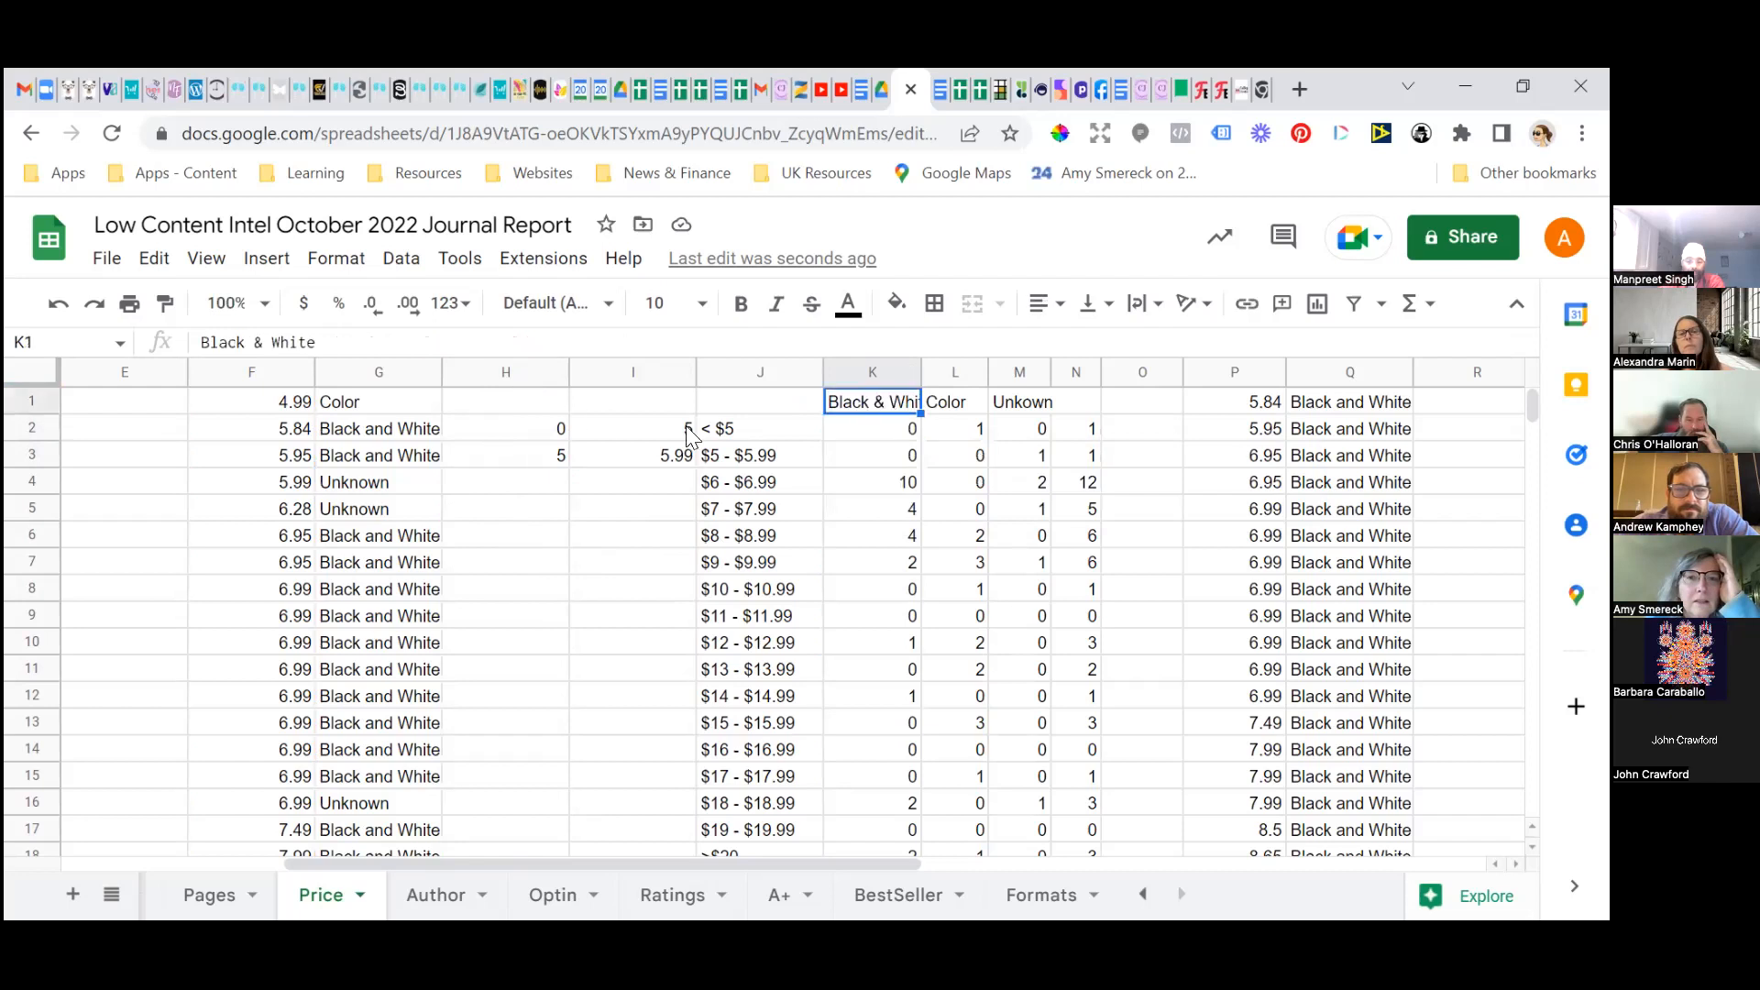
{"action": "left_click", "coordinate": [265, 341]}
{"action": "key", "text": "BackSpace"}
{"action": "type", "text": "and"}
{"action": "key", "text": "Return"}
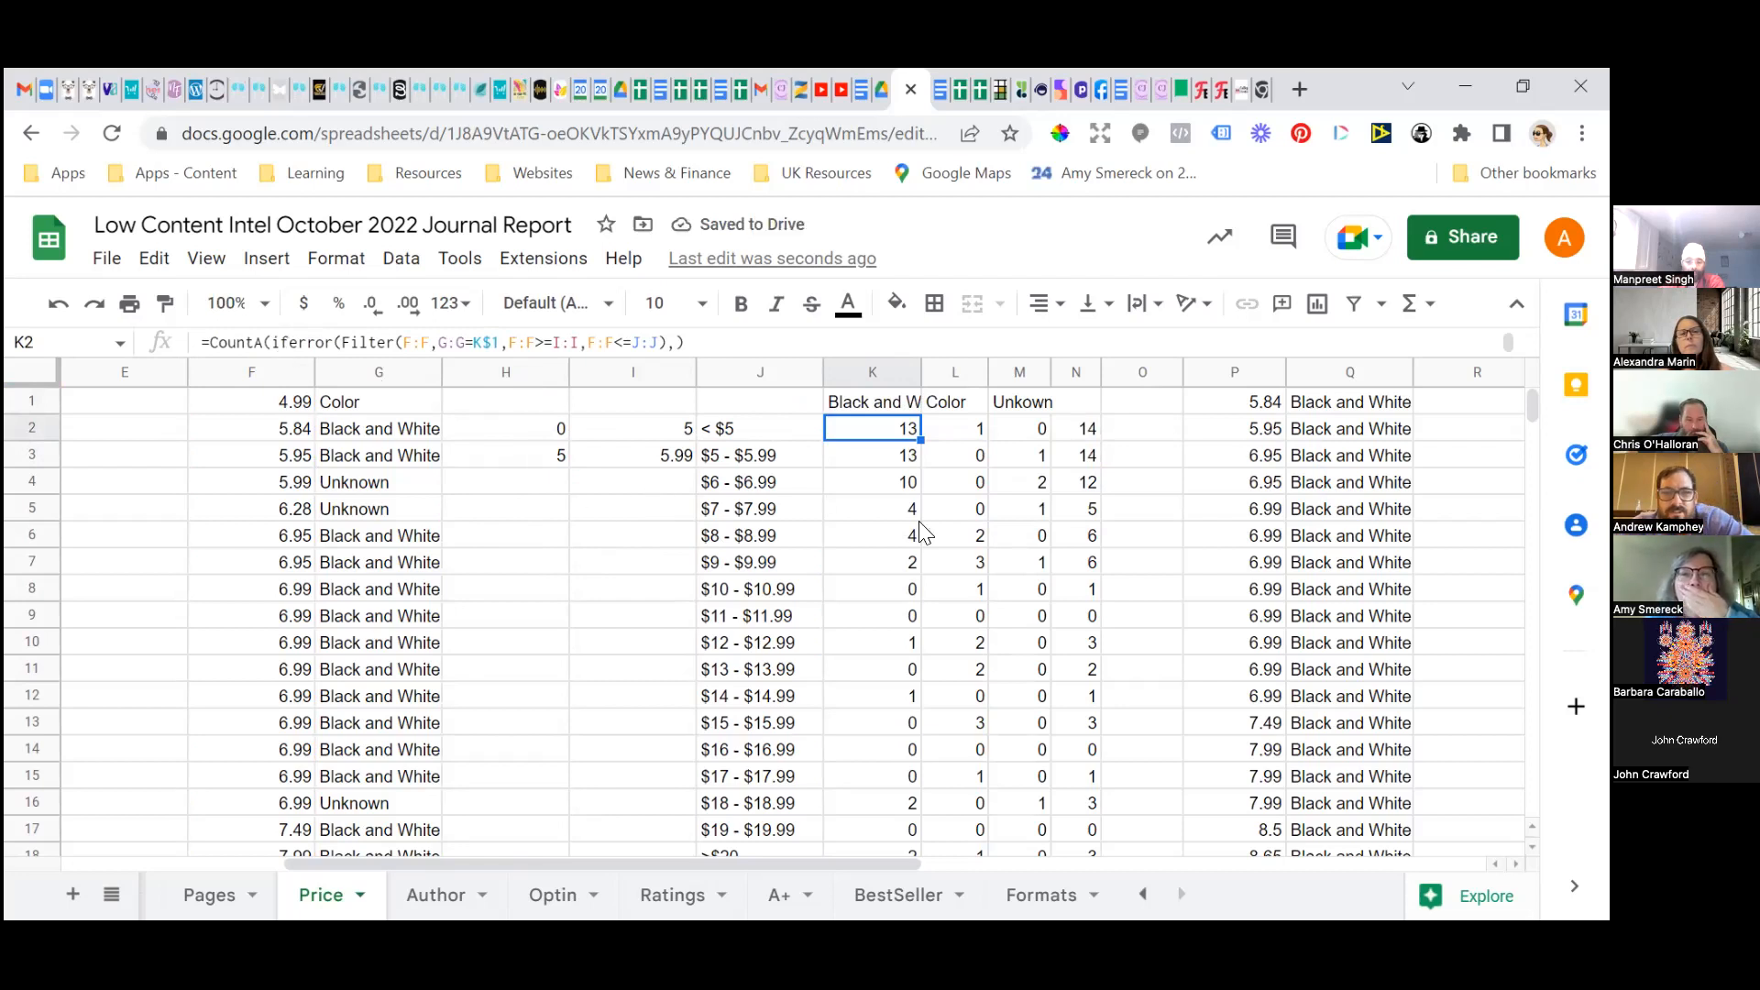
Check the K2 formula's ranges and set the < $5 range's upper limit in I2 to 4.99.
{"action": "left_click", "coordinate": [872, 457]}
{"action": "left_click", "coordinate": [878, 430]}
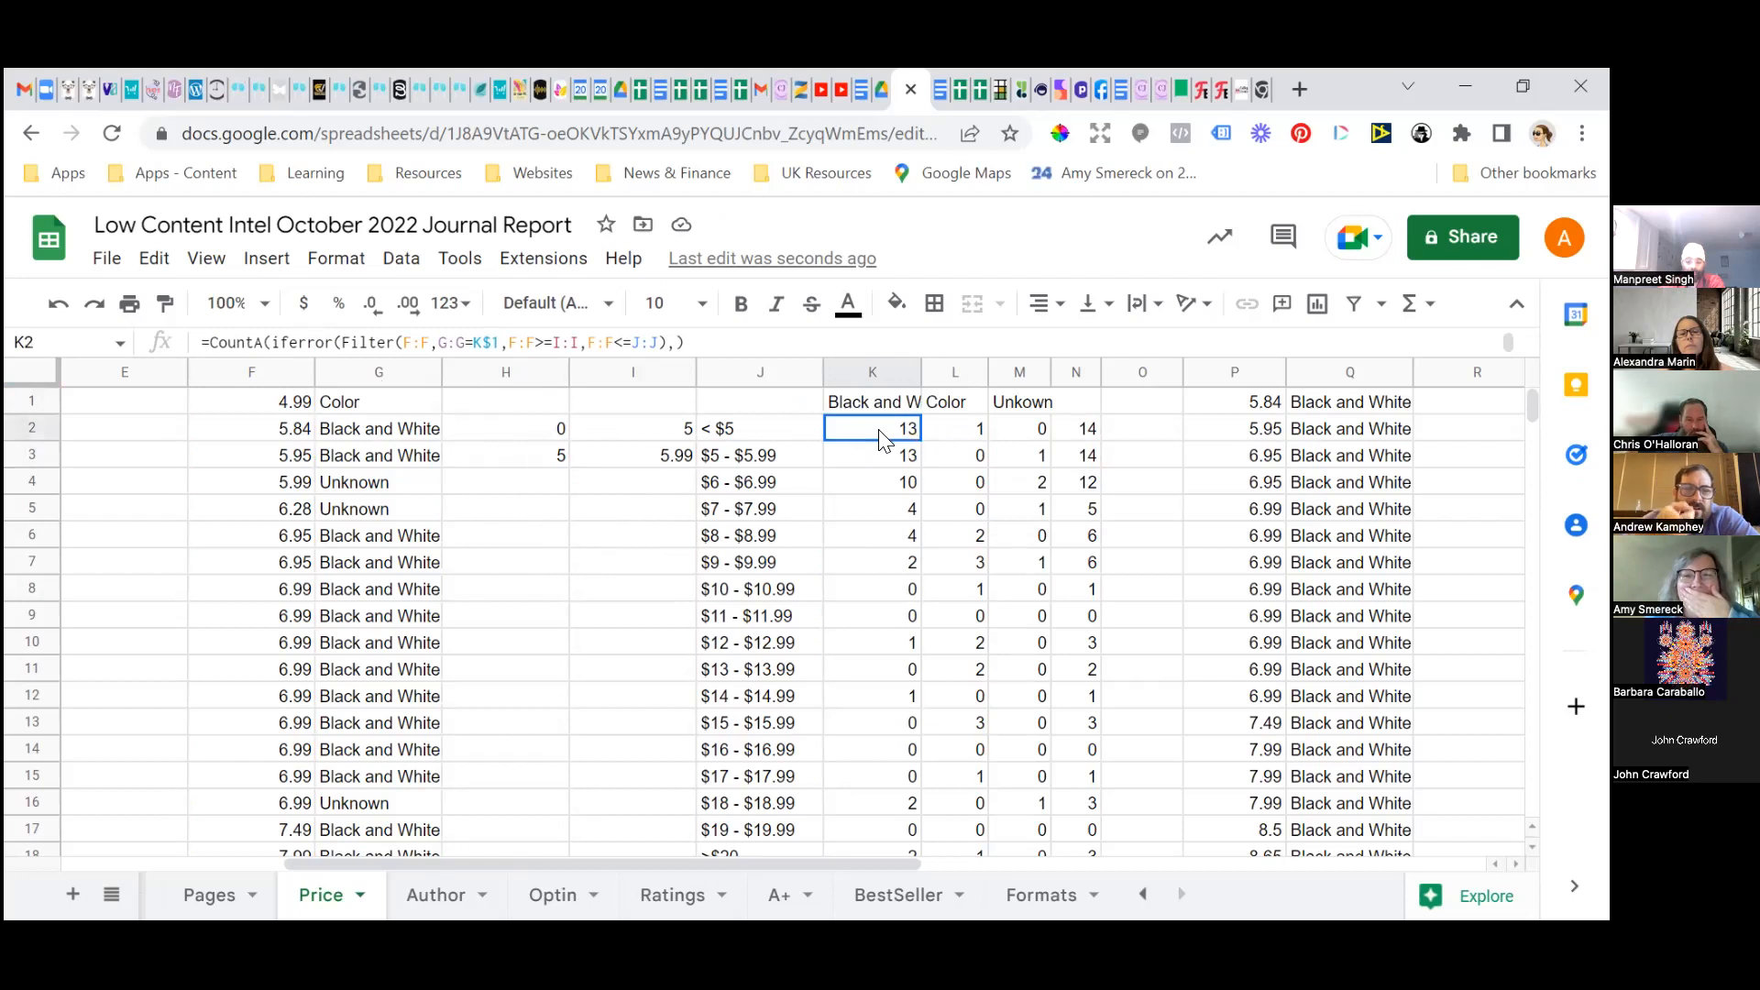
{"action": "double_click", "coordinate": [882, 432]}
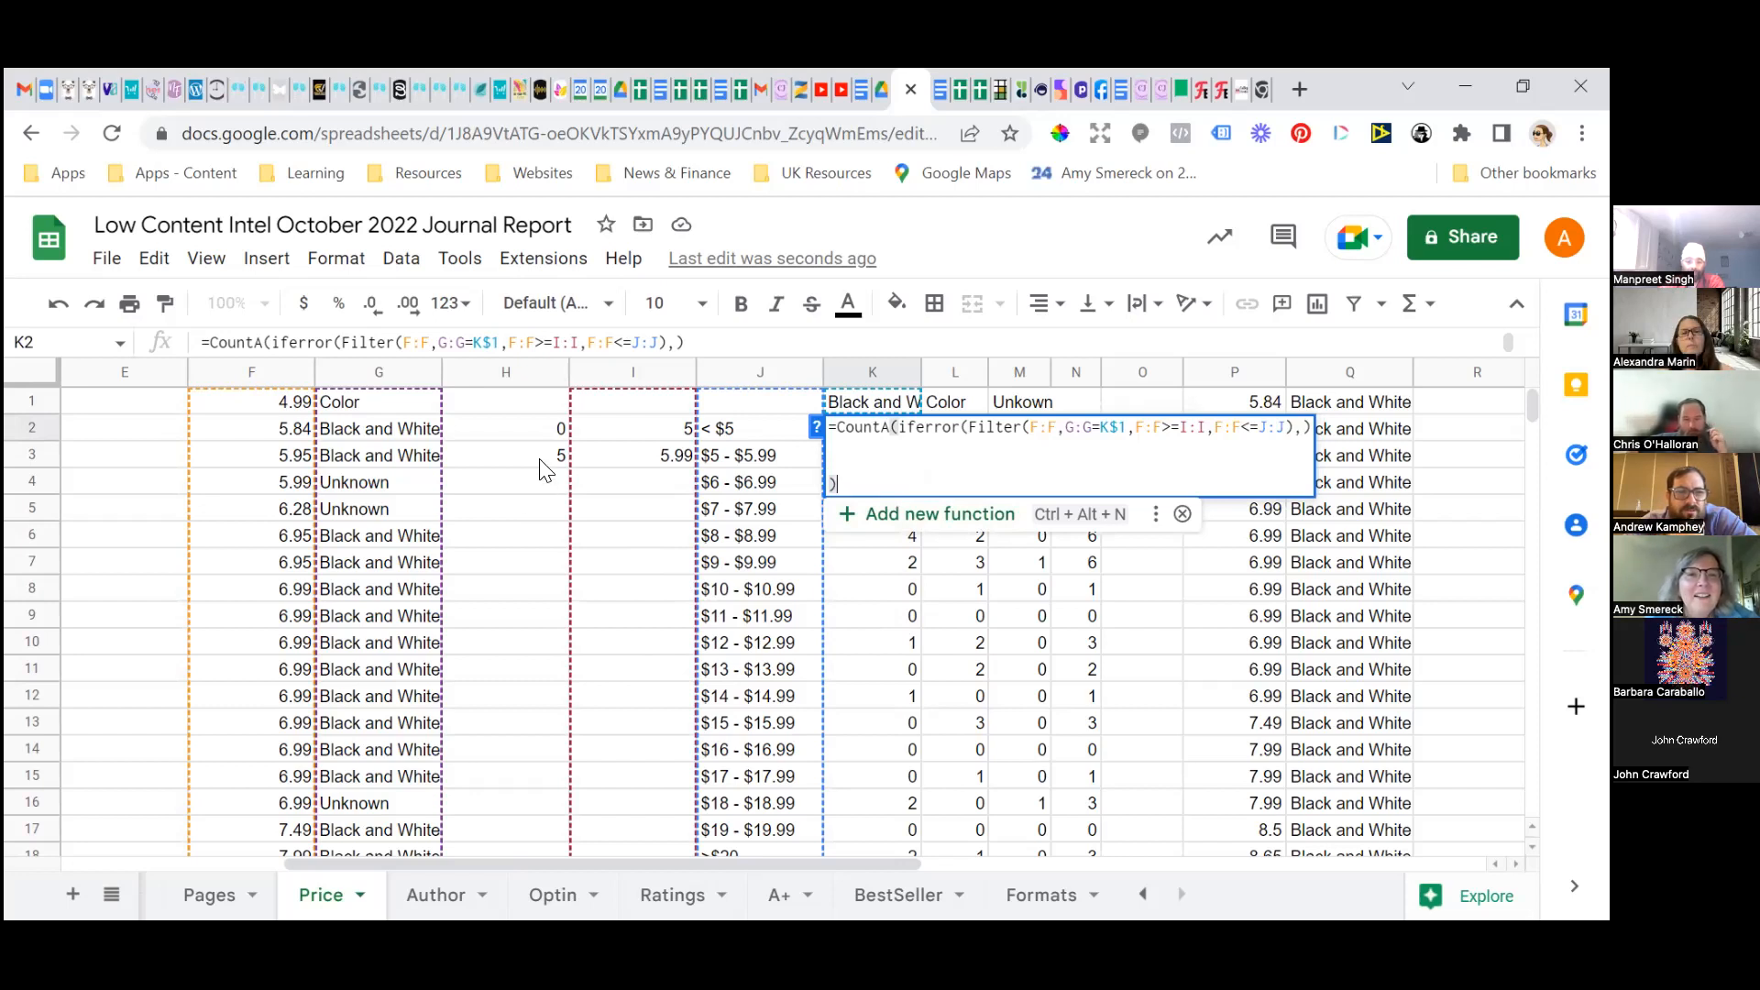
{"action": "left_click", "coordinate": [632, 431]}
{"action": "type", "text": "4.99"}
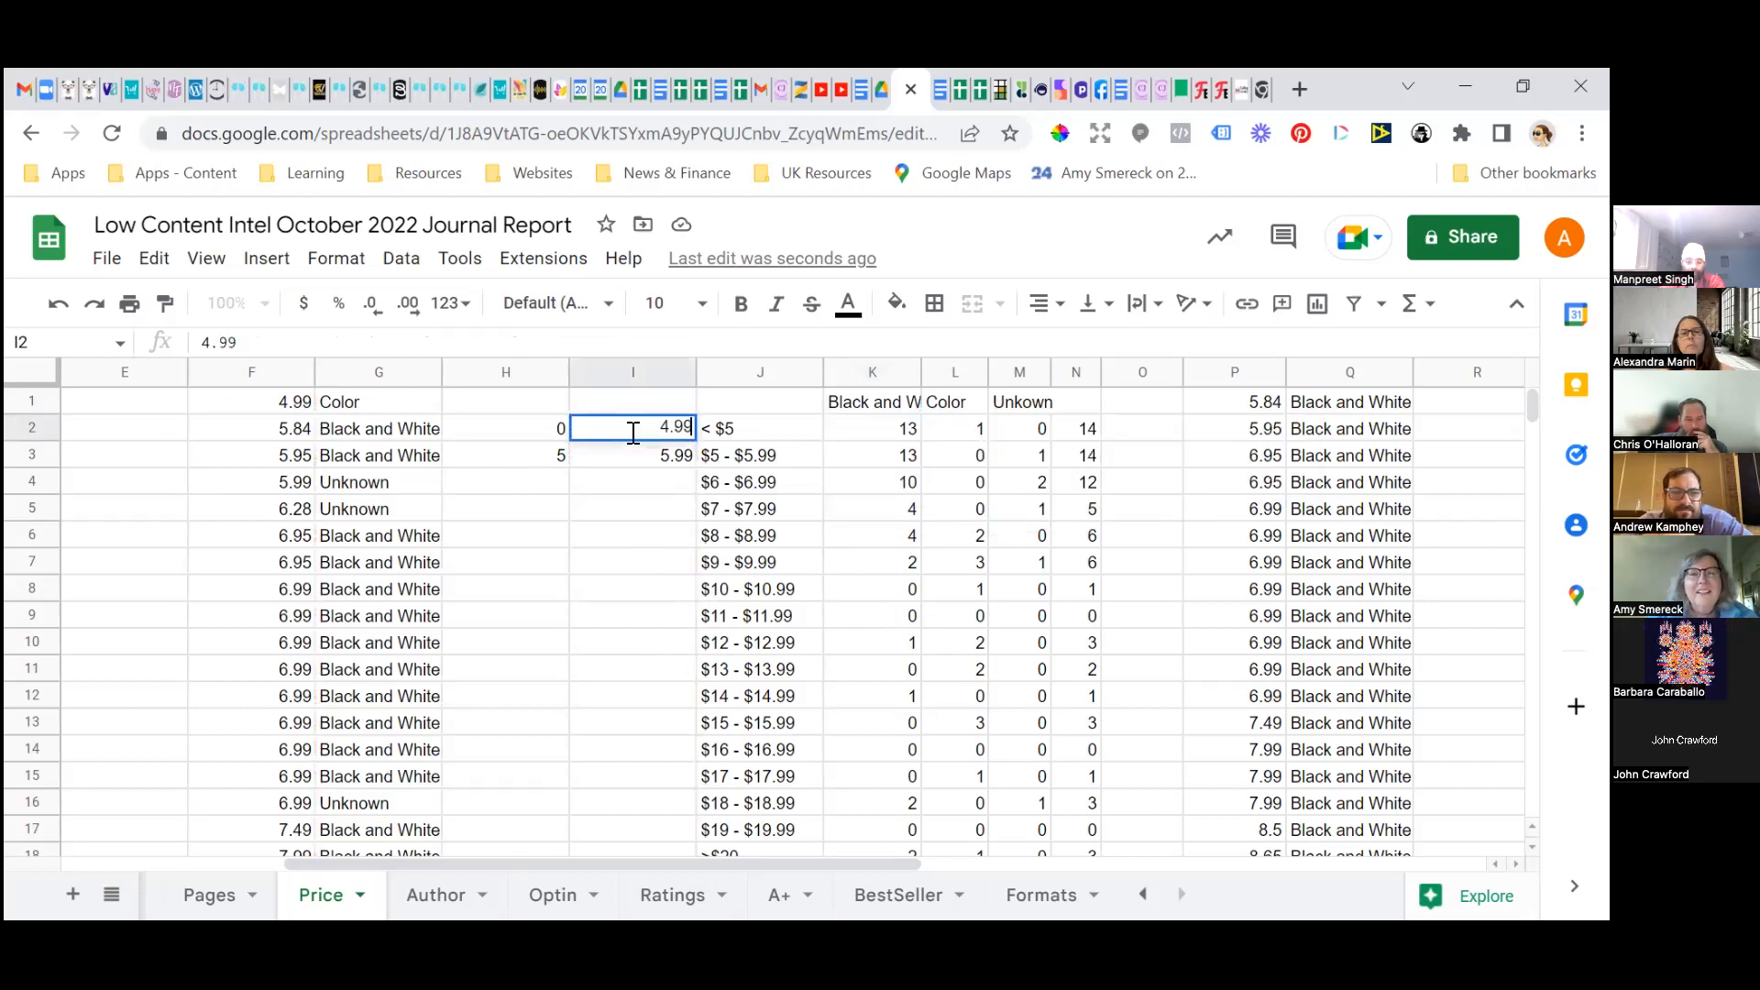
{"action": "key", "text": "Return"}
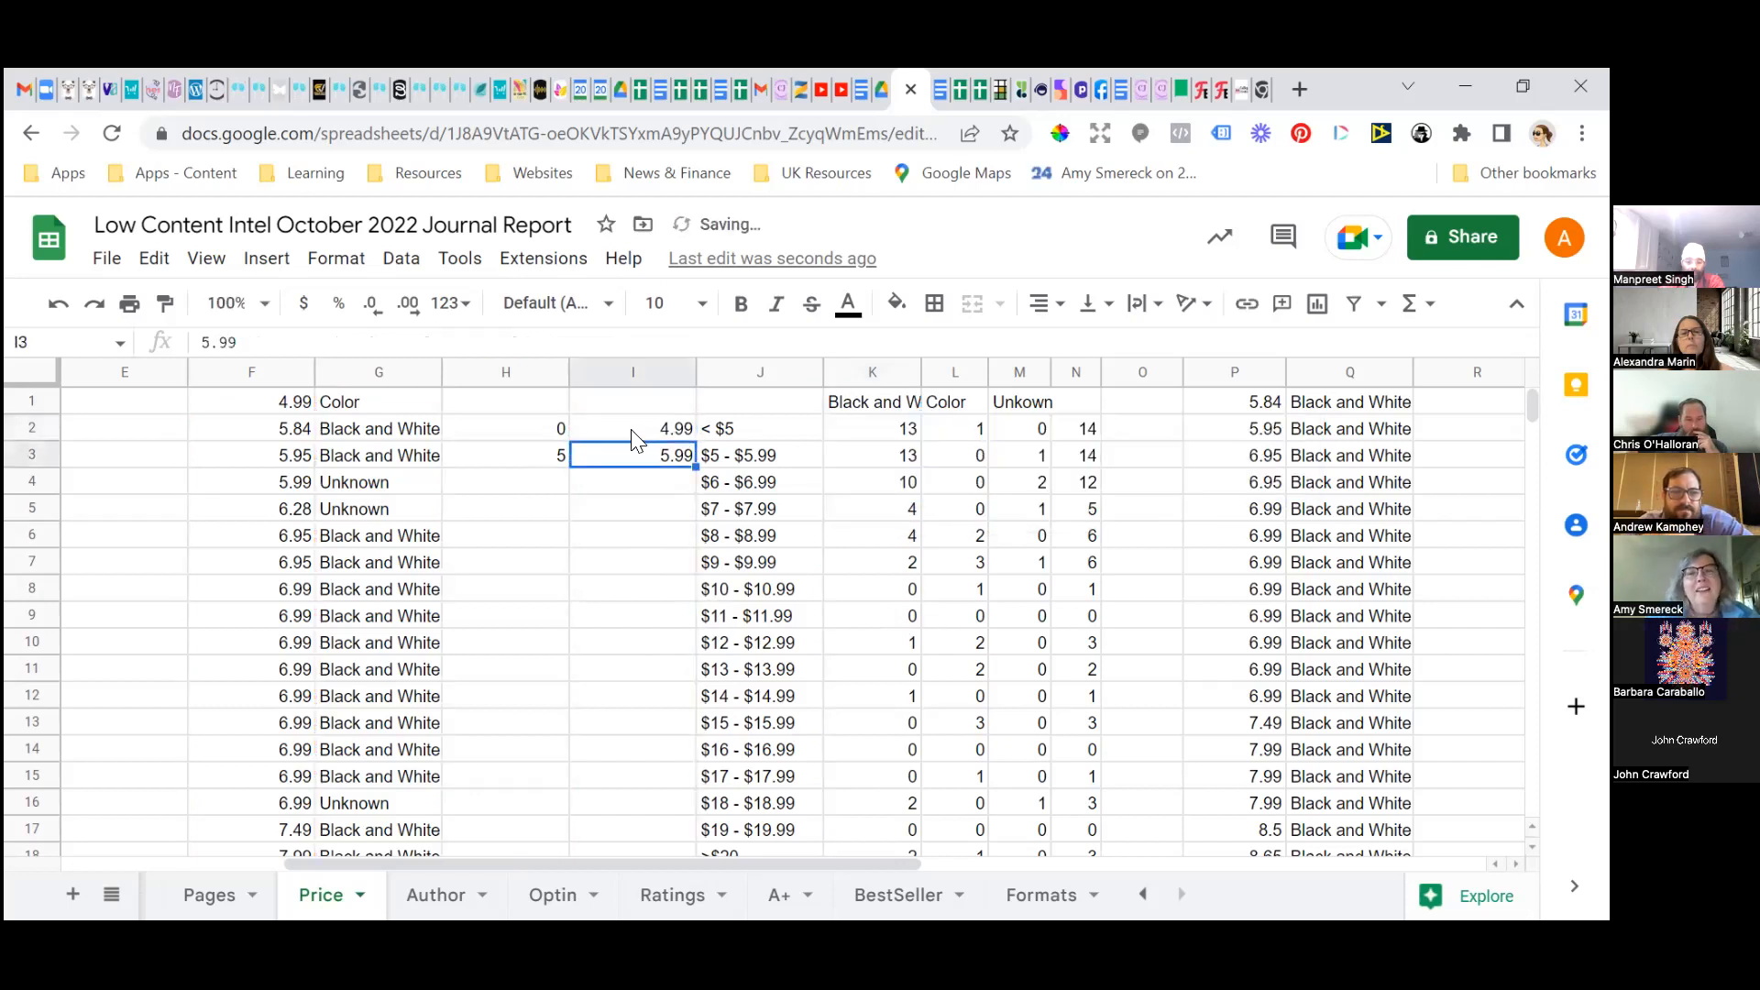
Compare the K2 count formula's referenced ranges with the price limits and the prices in column F.
{"action": "left_click", "coordinate": [632, 515]}
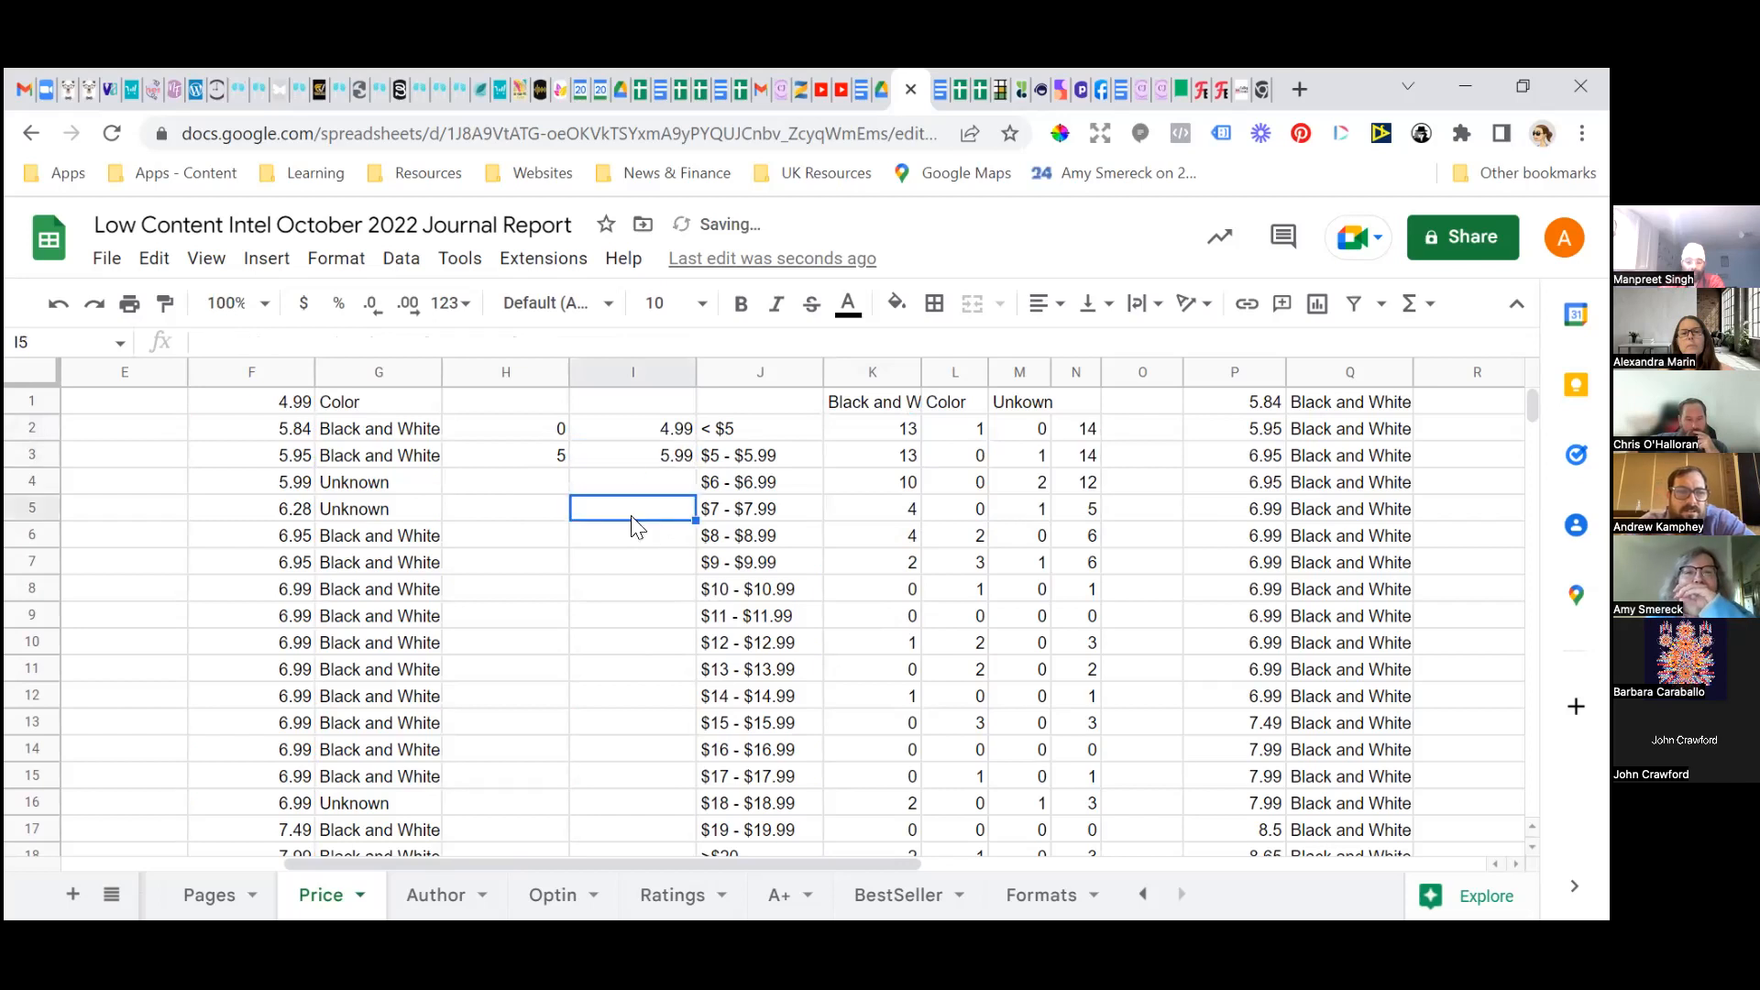
{"action": "left_click", "coordinate": [606, 461]}
{"action": "left_click", "coordinate": [875, 451]}
{"action": "left_click", "coordinate": [875, 435]}
{"action": "double_click", "coordinate": [876, 436]}
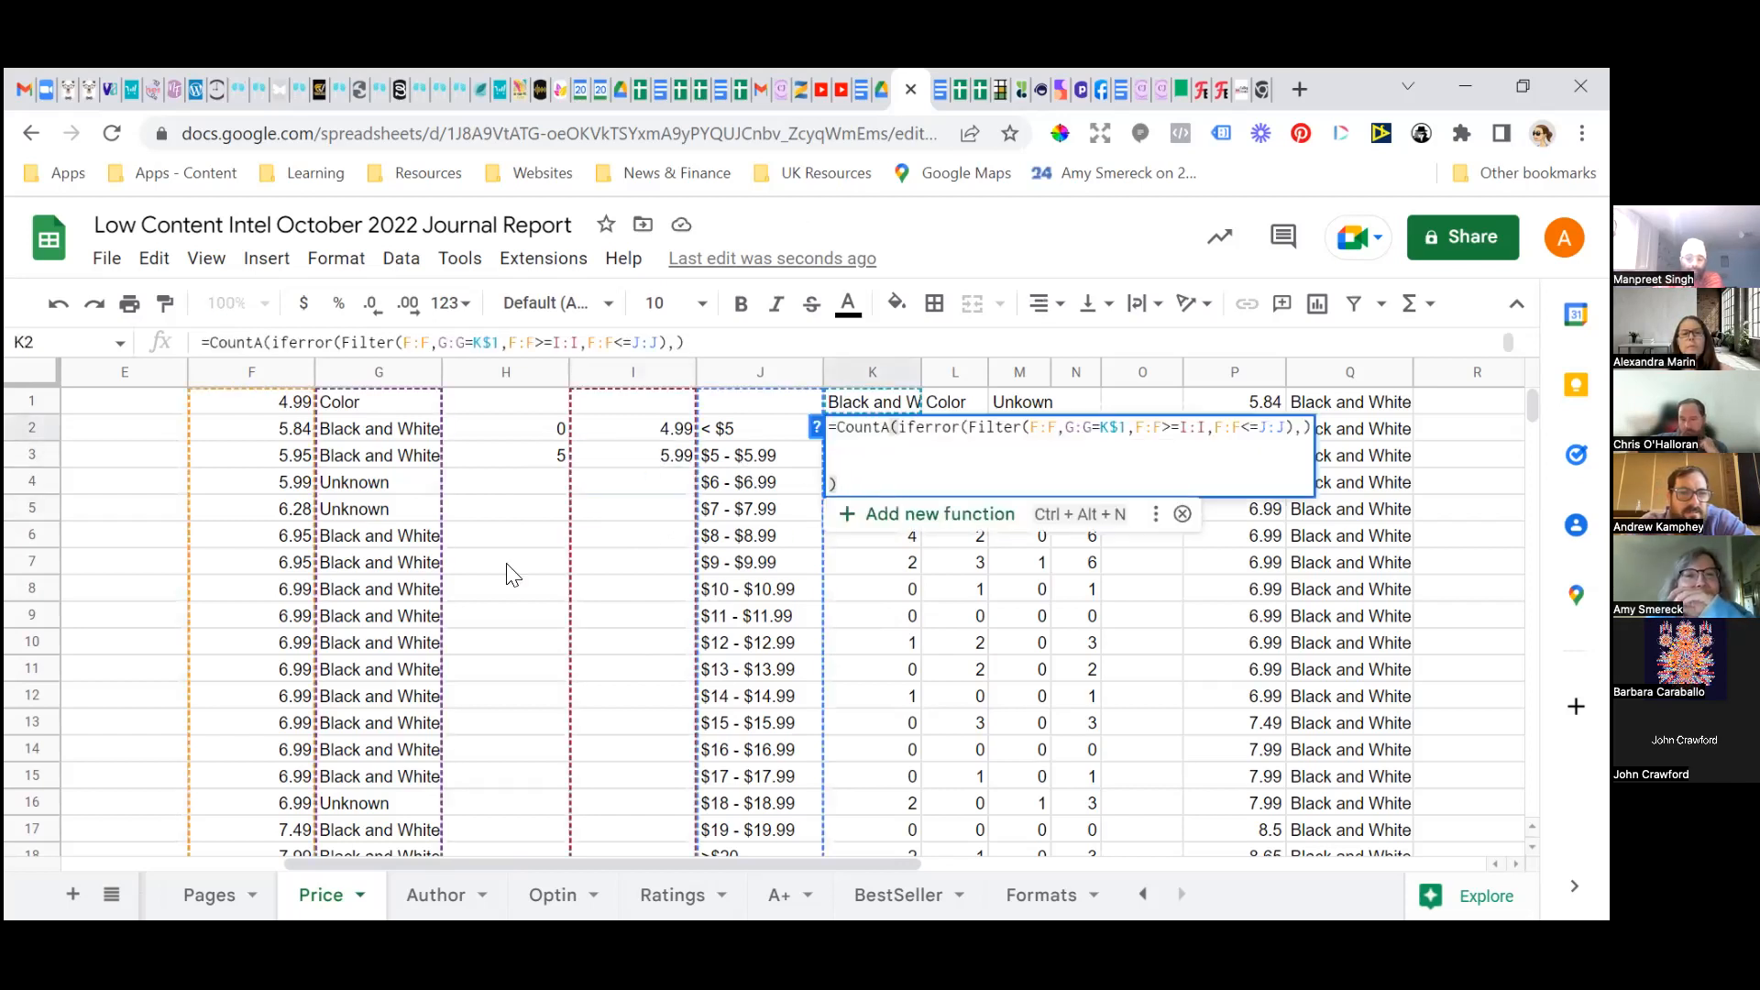
{"action": "left_click", "coordinate": [292, 541]}
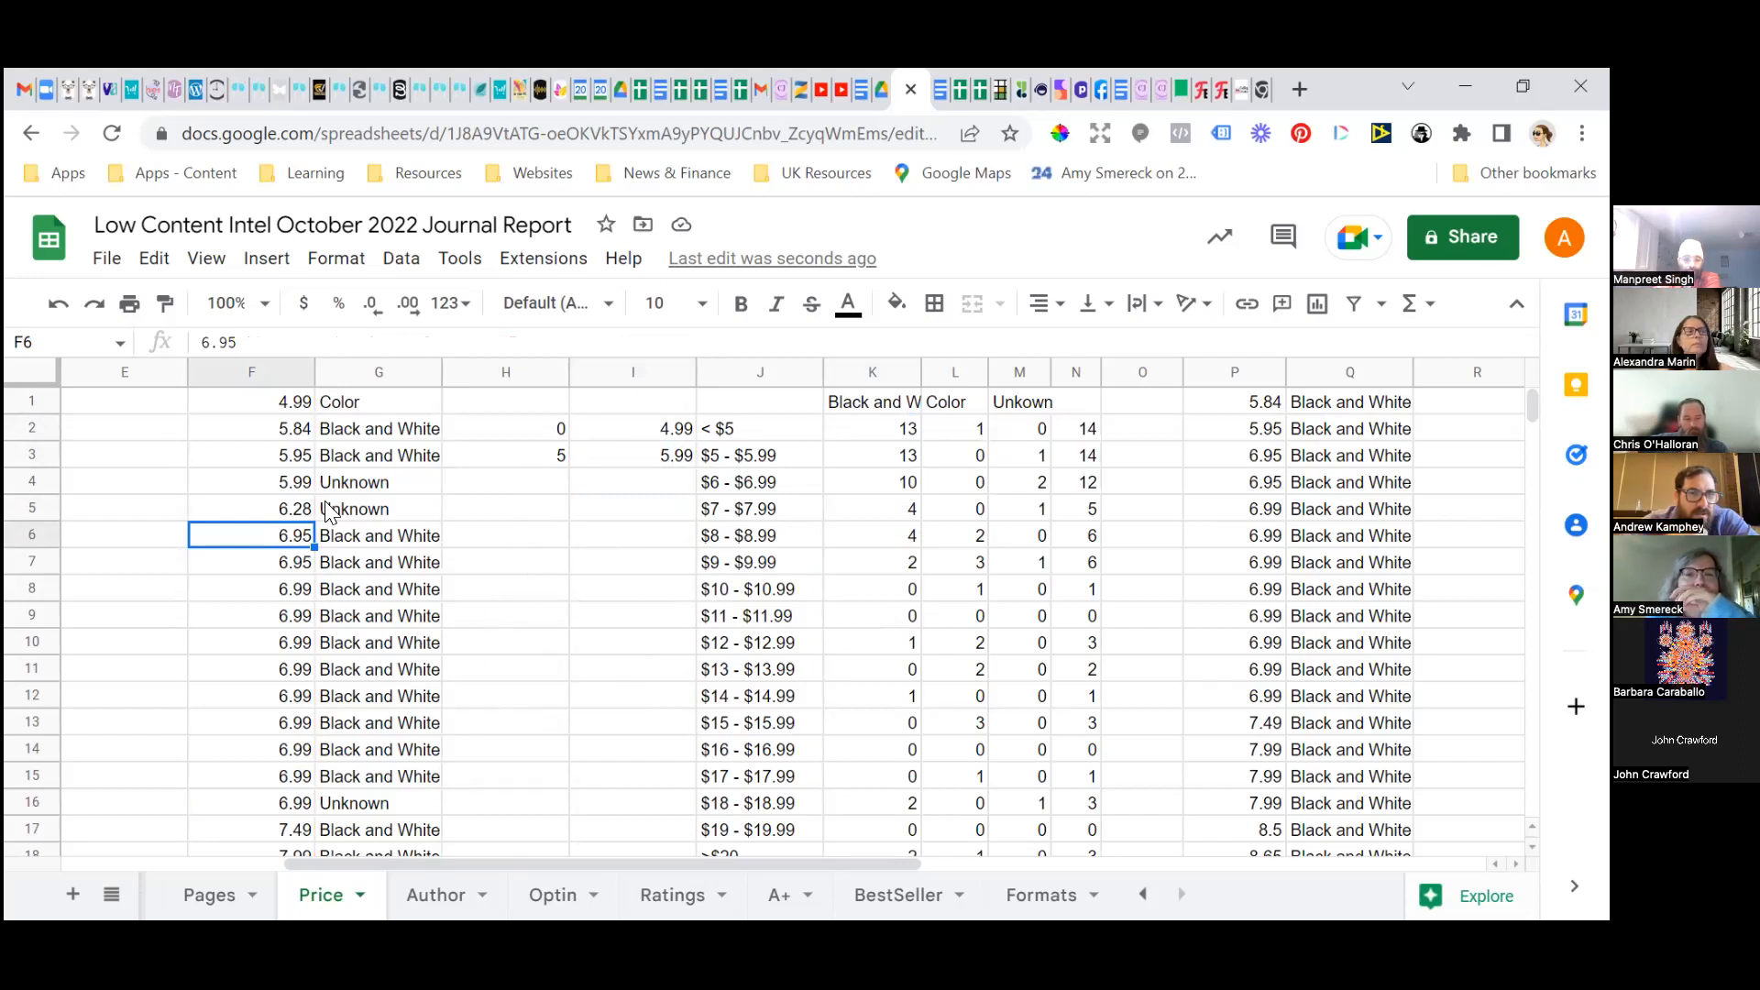
{"action": "left_click", "coordinate": [268, 407]}
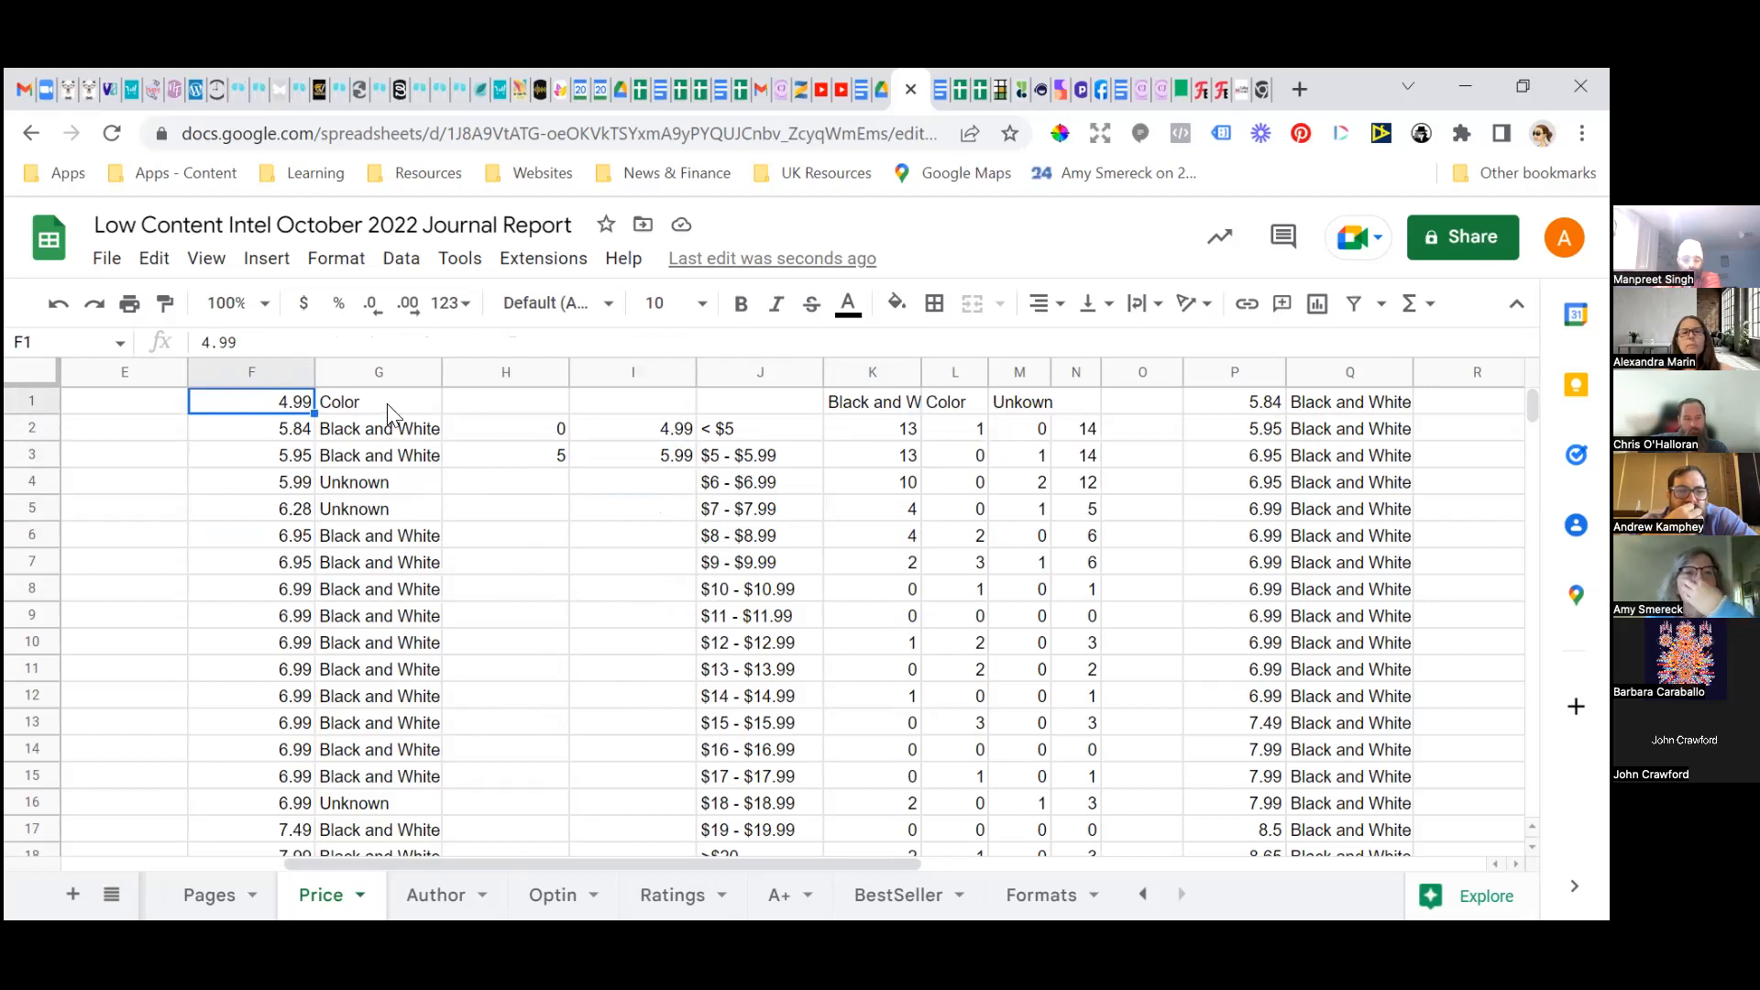
Replace the K2 count formula with =CountA(iferror(Filter(G:G,G:G=K$1,G:G>=H:H,G:G<=I:I),)).
{"action": "left_click", "coordinate": [894, 427]}
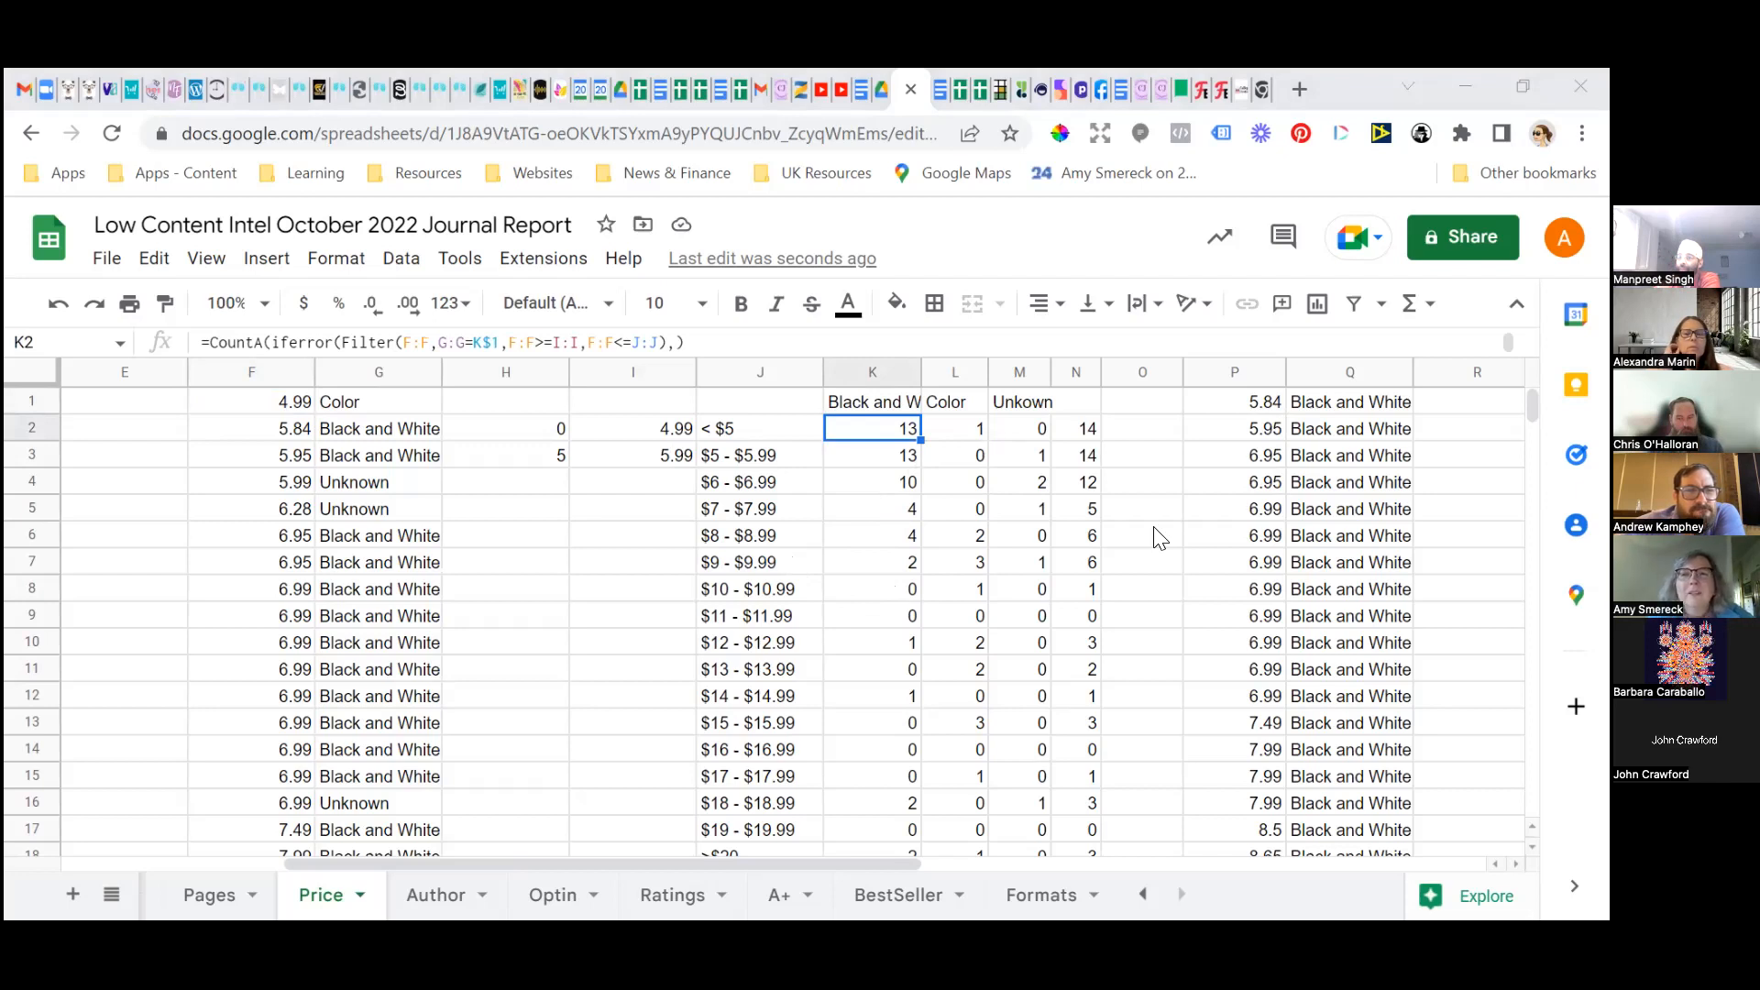
{"action": "left_click", "coordinate": [689, 342]}
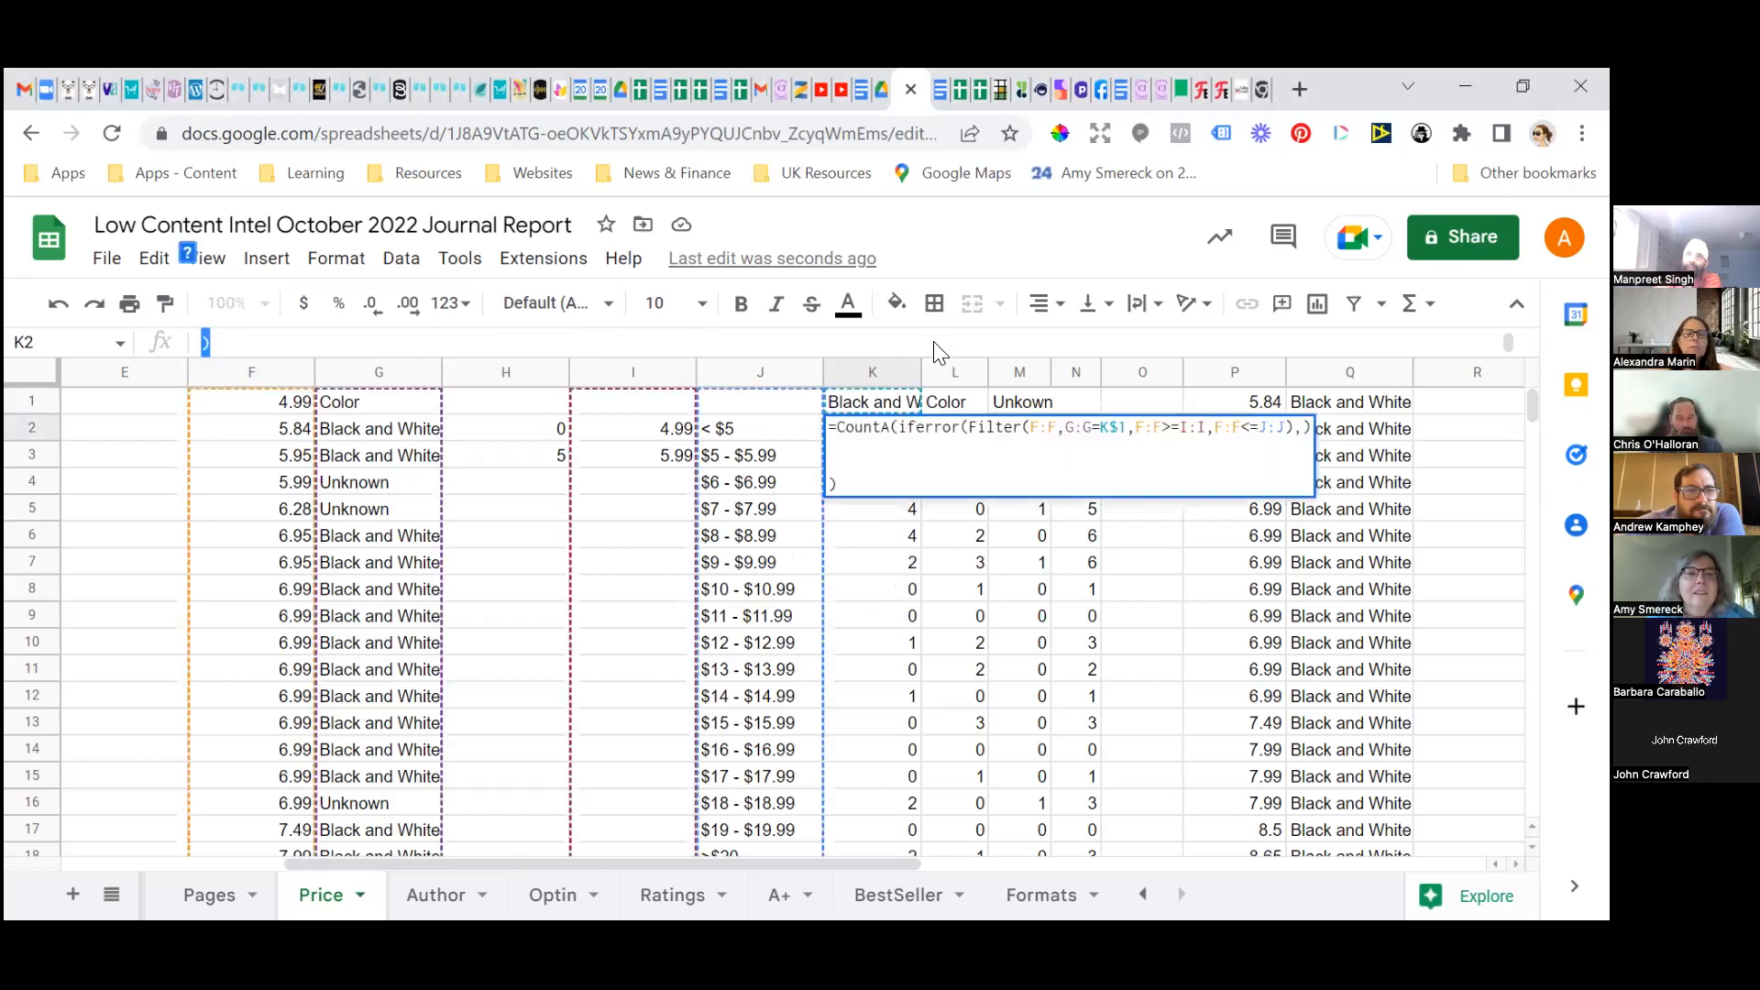
{"action": "left_click", "coordinate": [761, 401]}
{"action": "left_click", "coordinate": [901, 428]}
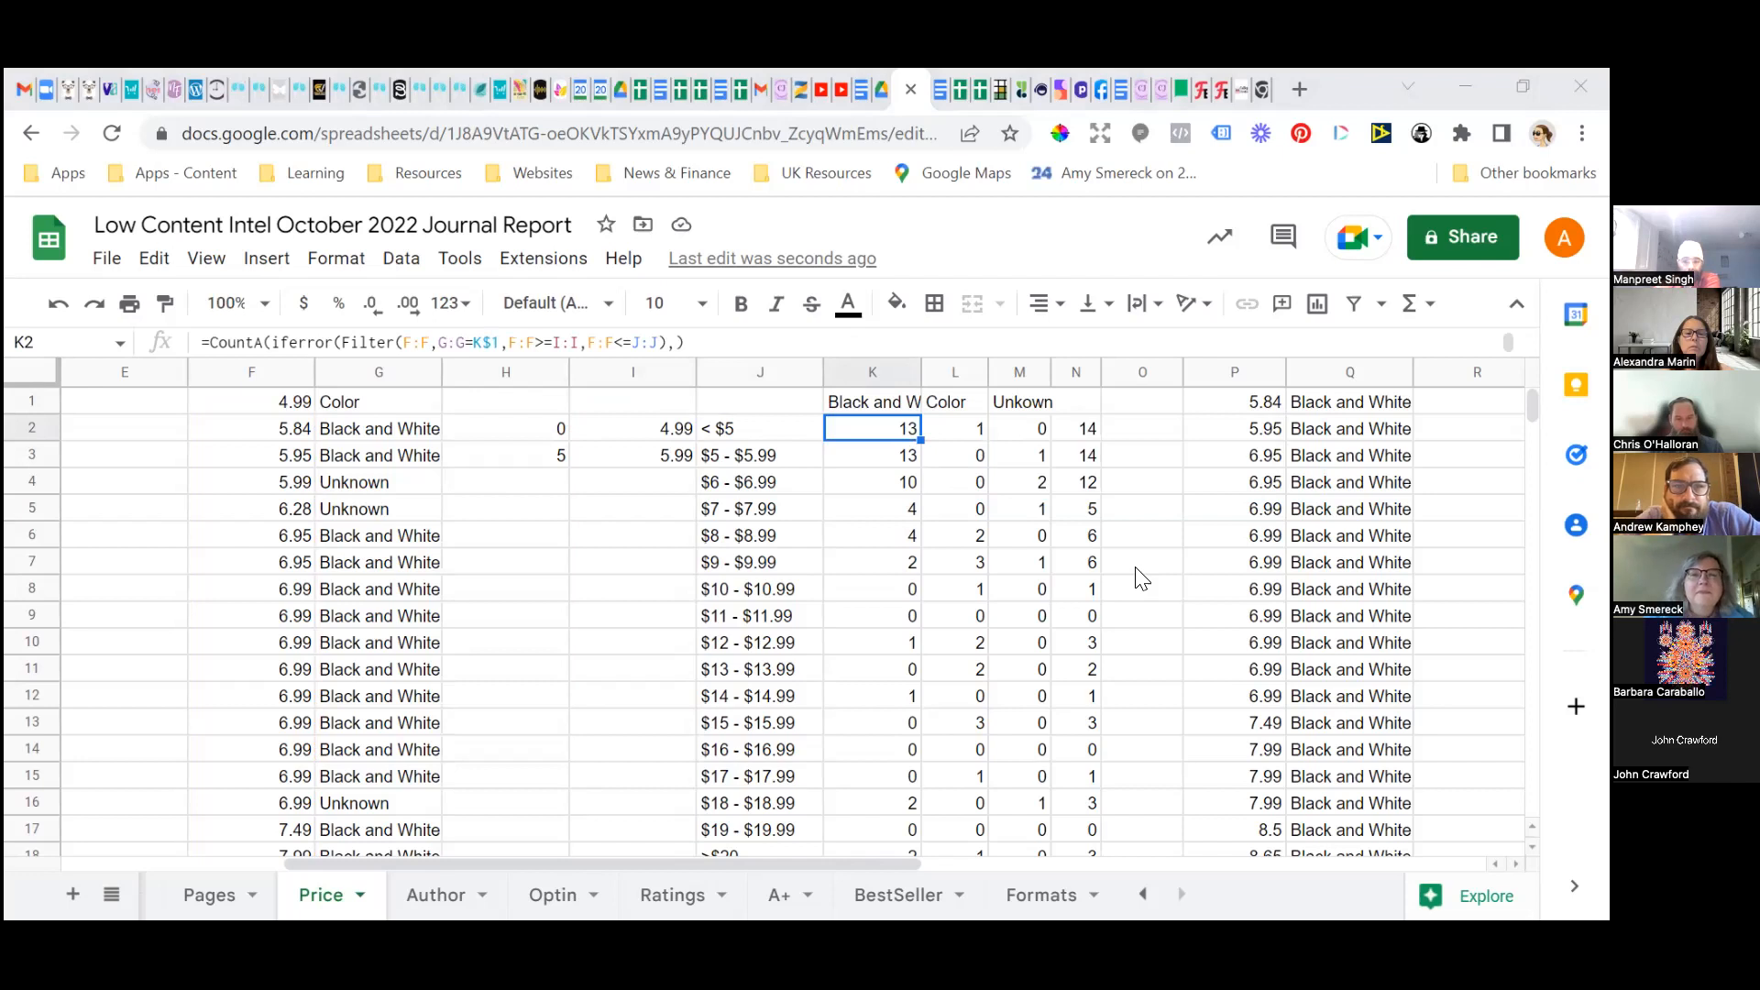
{"action": "left_click_drag", "start_coordinate": [686, 342], "coordinate": [209, 342]}
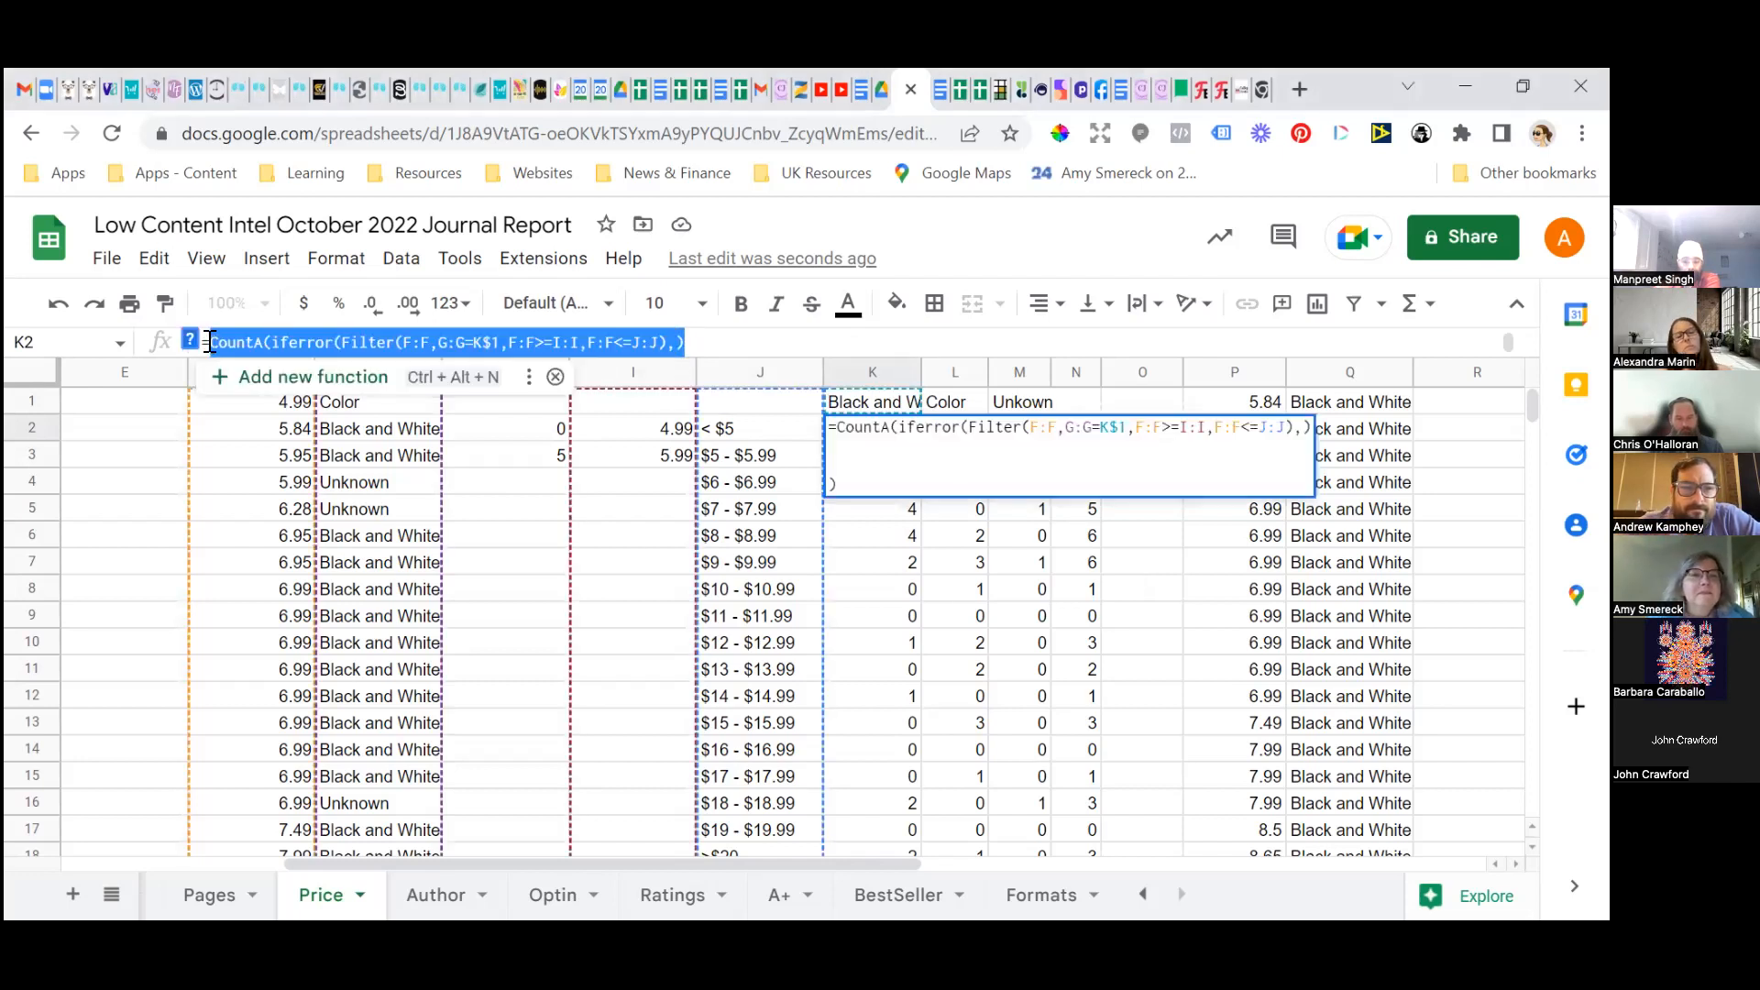
{"action": "key", "text": "BackSpace"}
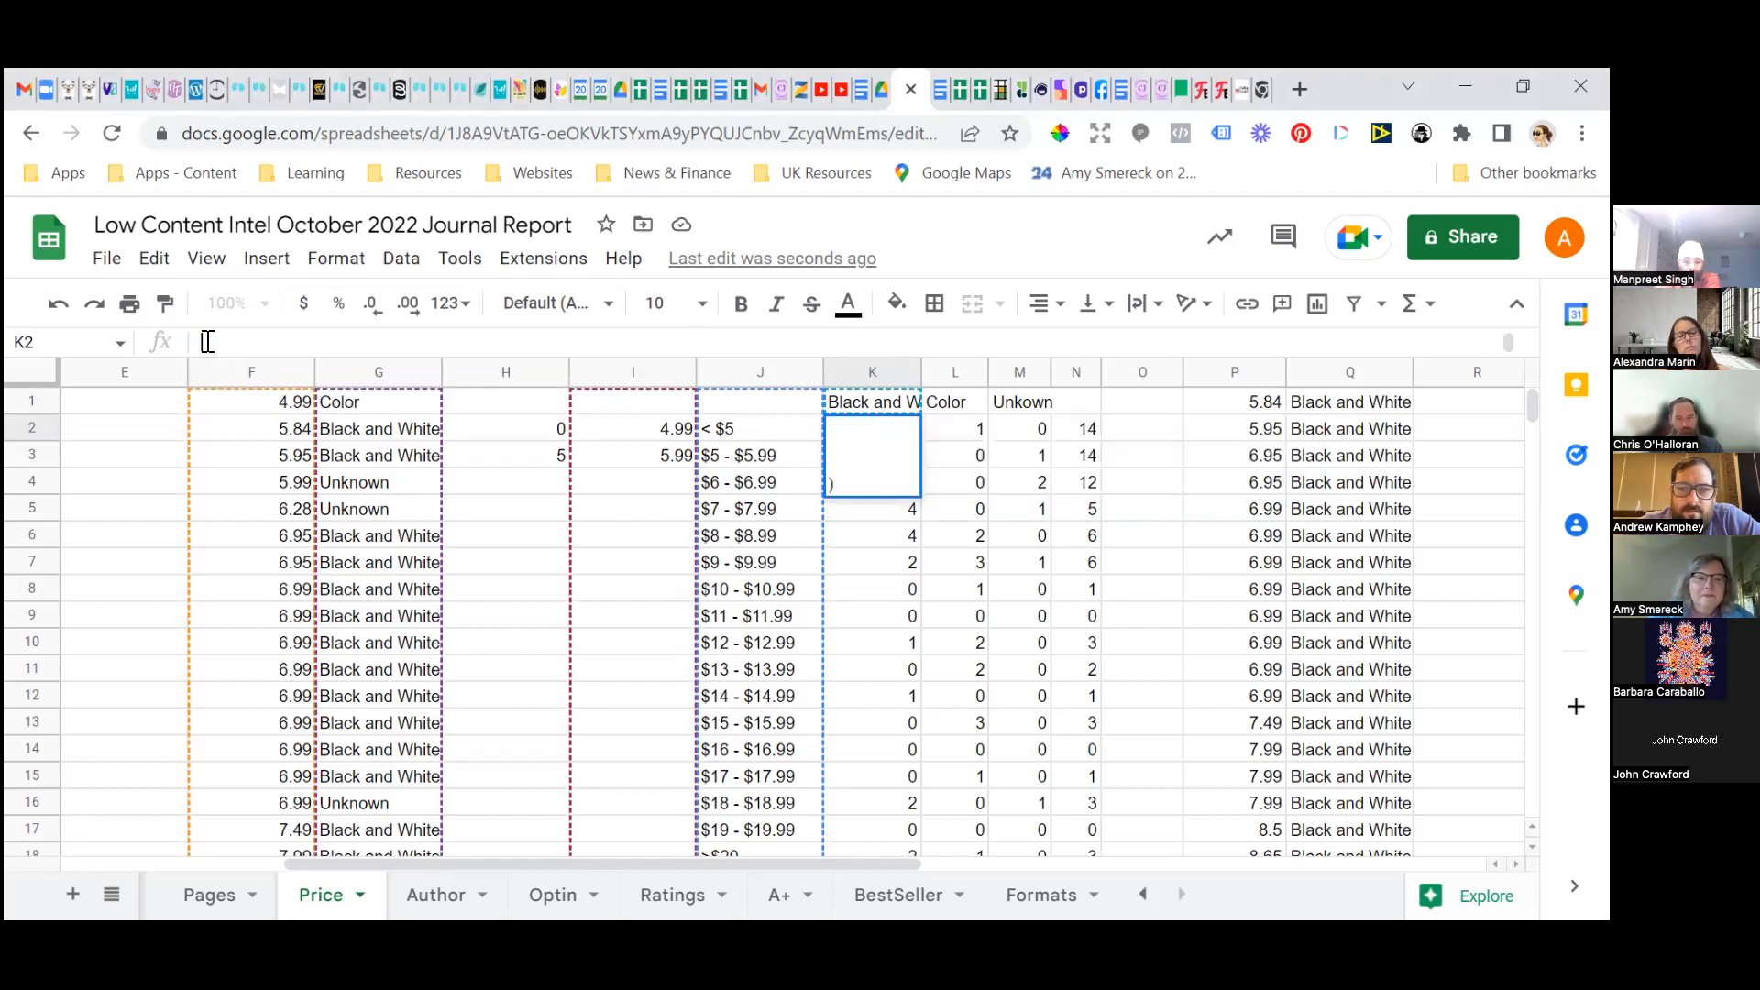
{"action": "type", "text": "=CountA(iferror(Filter(G:G,G:G=K$1,G:G>=H:H,G:G<=I:I),)"}
{"action": "key", "text": "Return"}
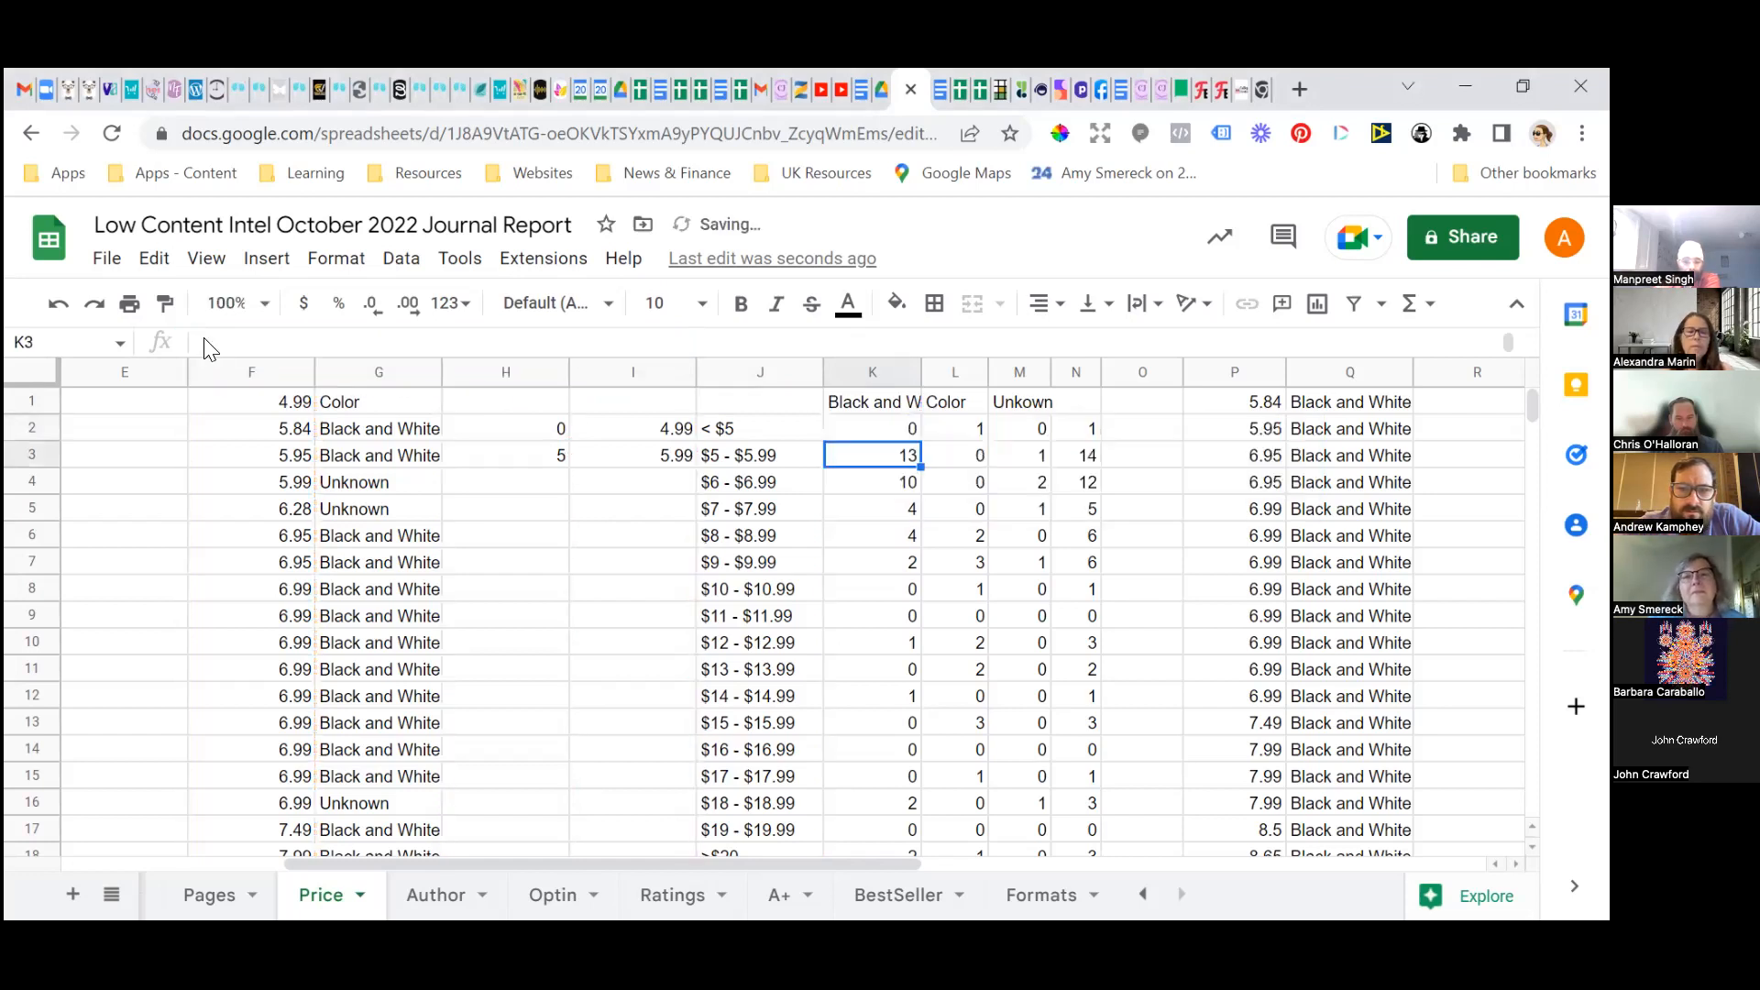
Copy the revised K2 formula, with all conditions based on column G, into K3.
{"action": "left_click", "coordinate": [859, 437]}
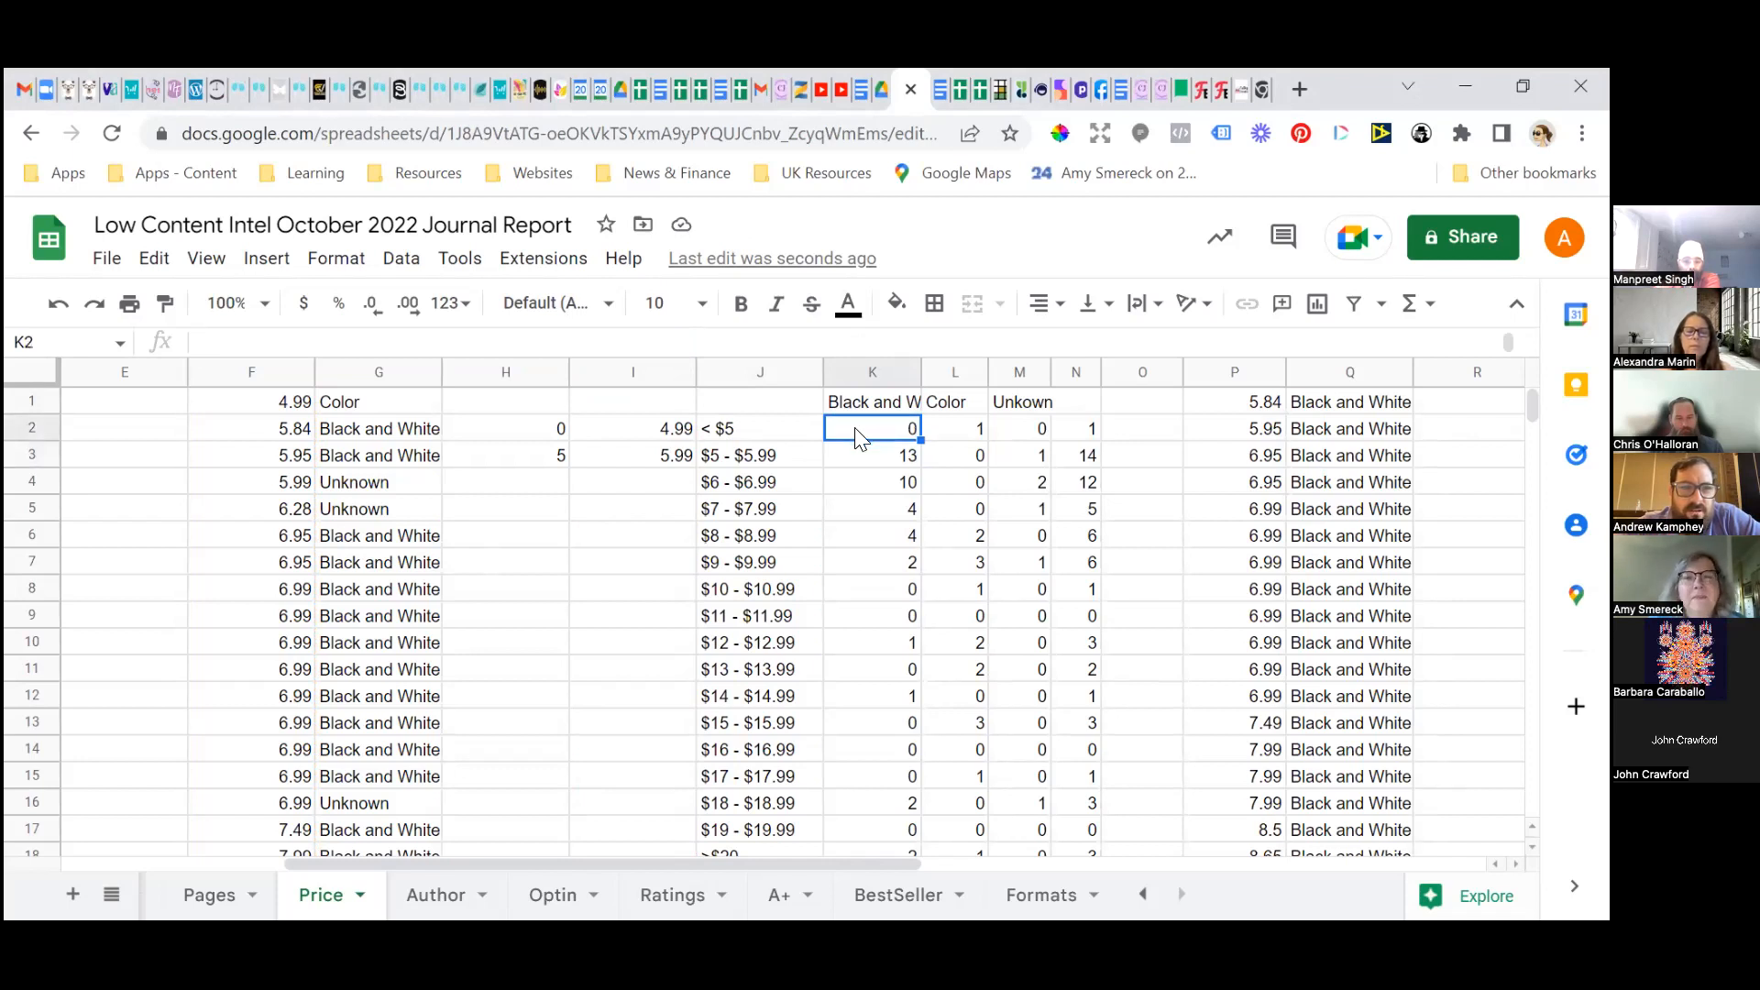
{"action": "right_click", "coordinate": [859, 437]}
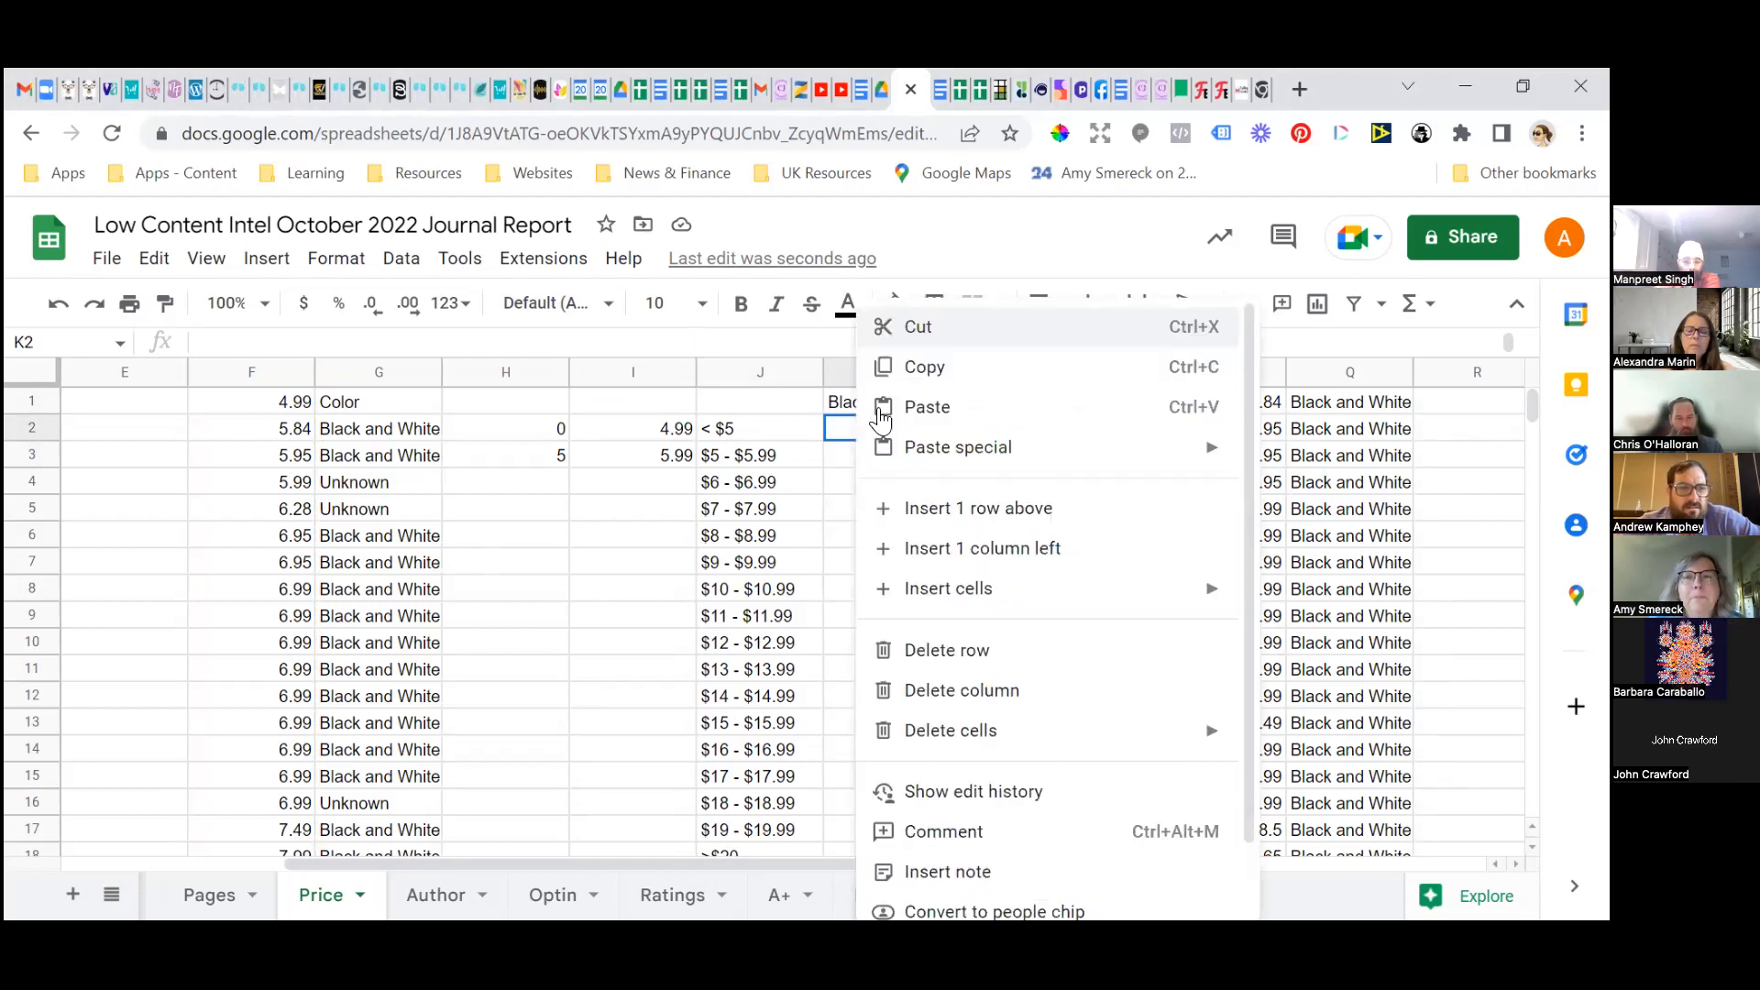
{"action": "left_click", "coordinate": [909, 371]}
{"action": "left_click", "coordinate": [903, 456]}
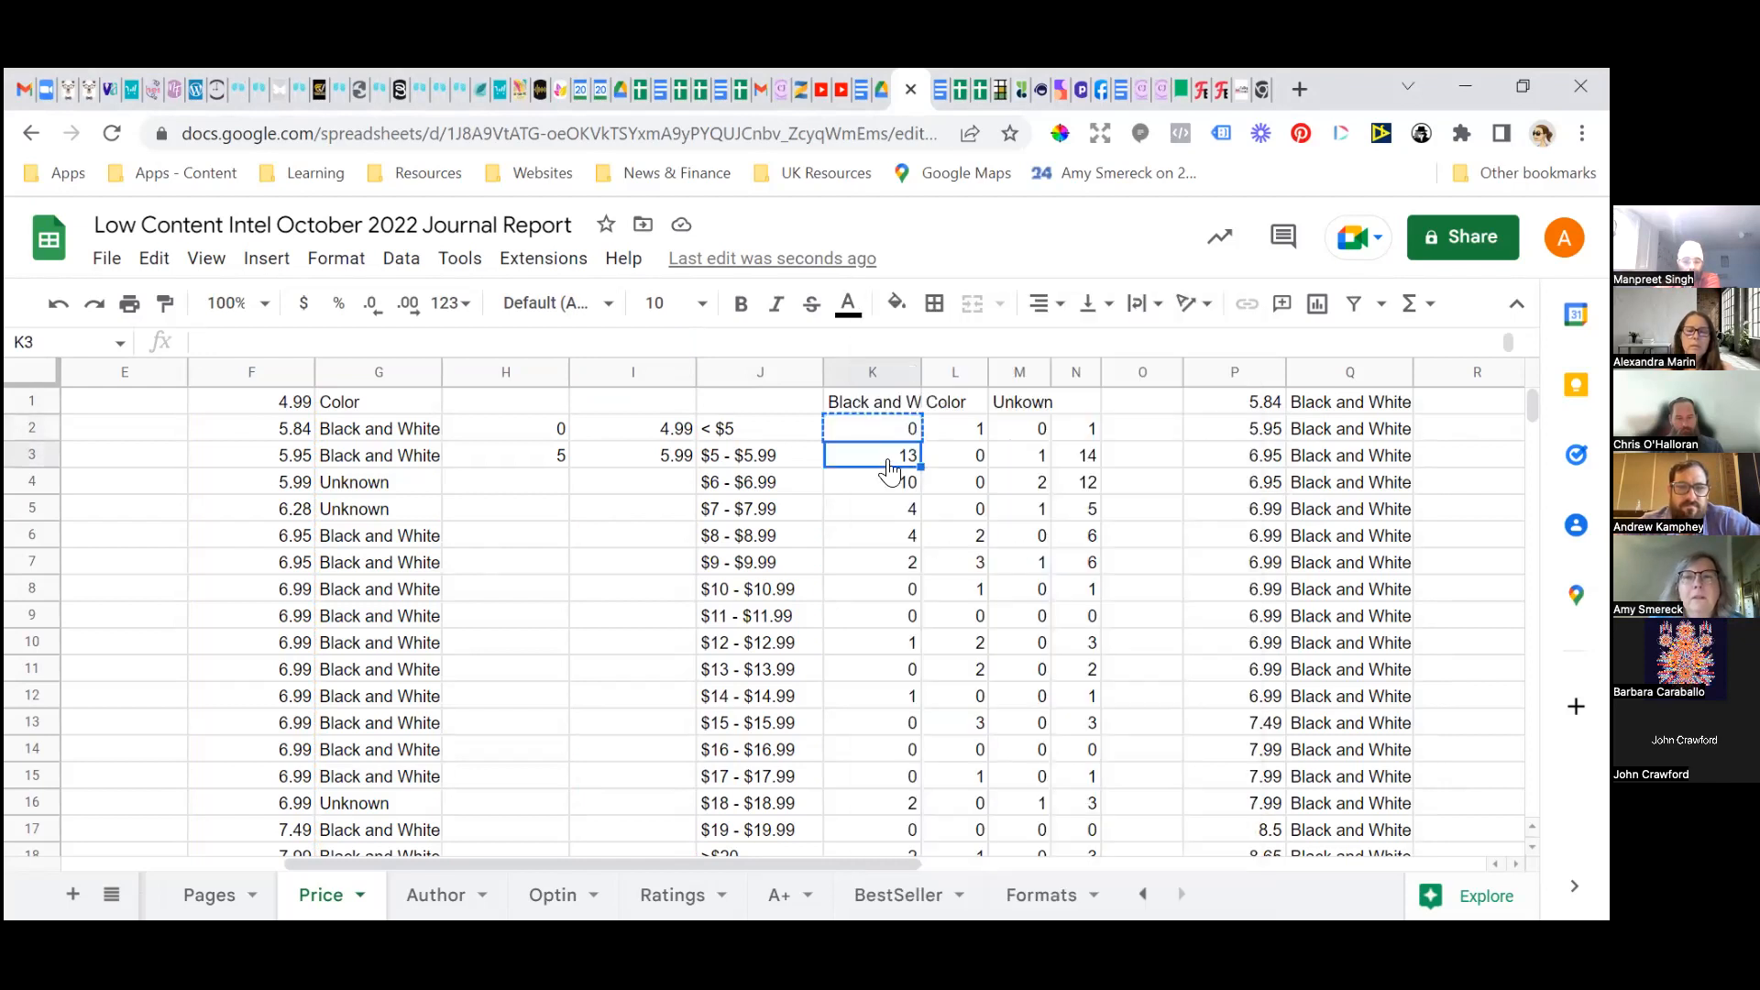
{"action": "right_click", "coordinate": [891, 456]}
{"action": "left_click", "coordinate": [954, 406]}
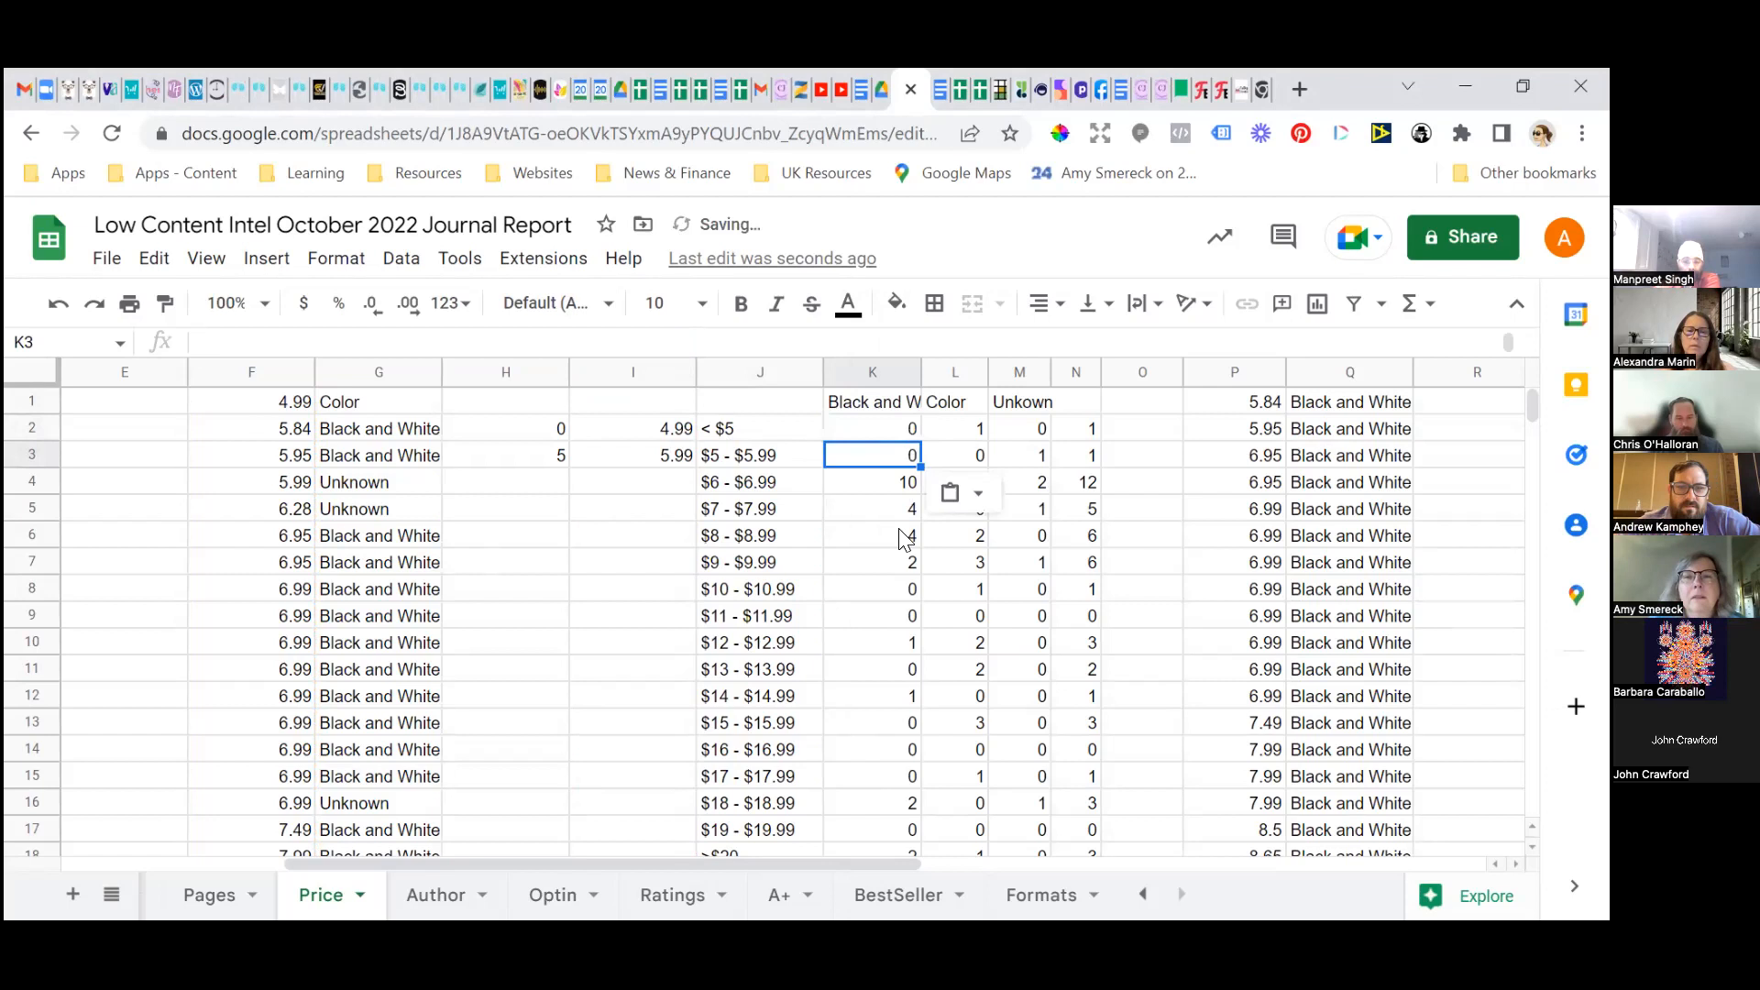
Try to remove the blank lines before the closing parenthesis of the K3 formula.
{"action": "double_click", "coordinate": [889, 463]}
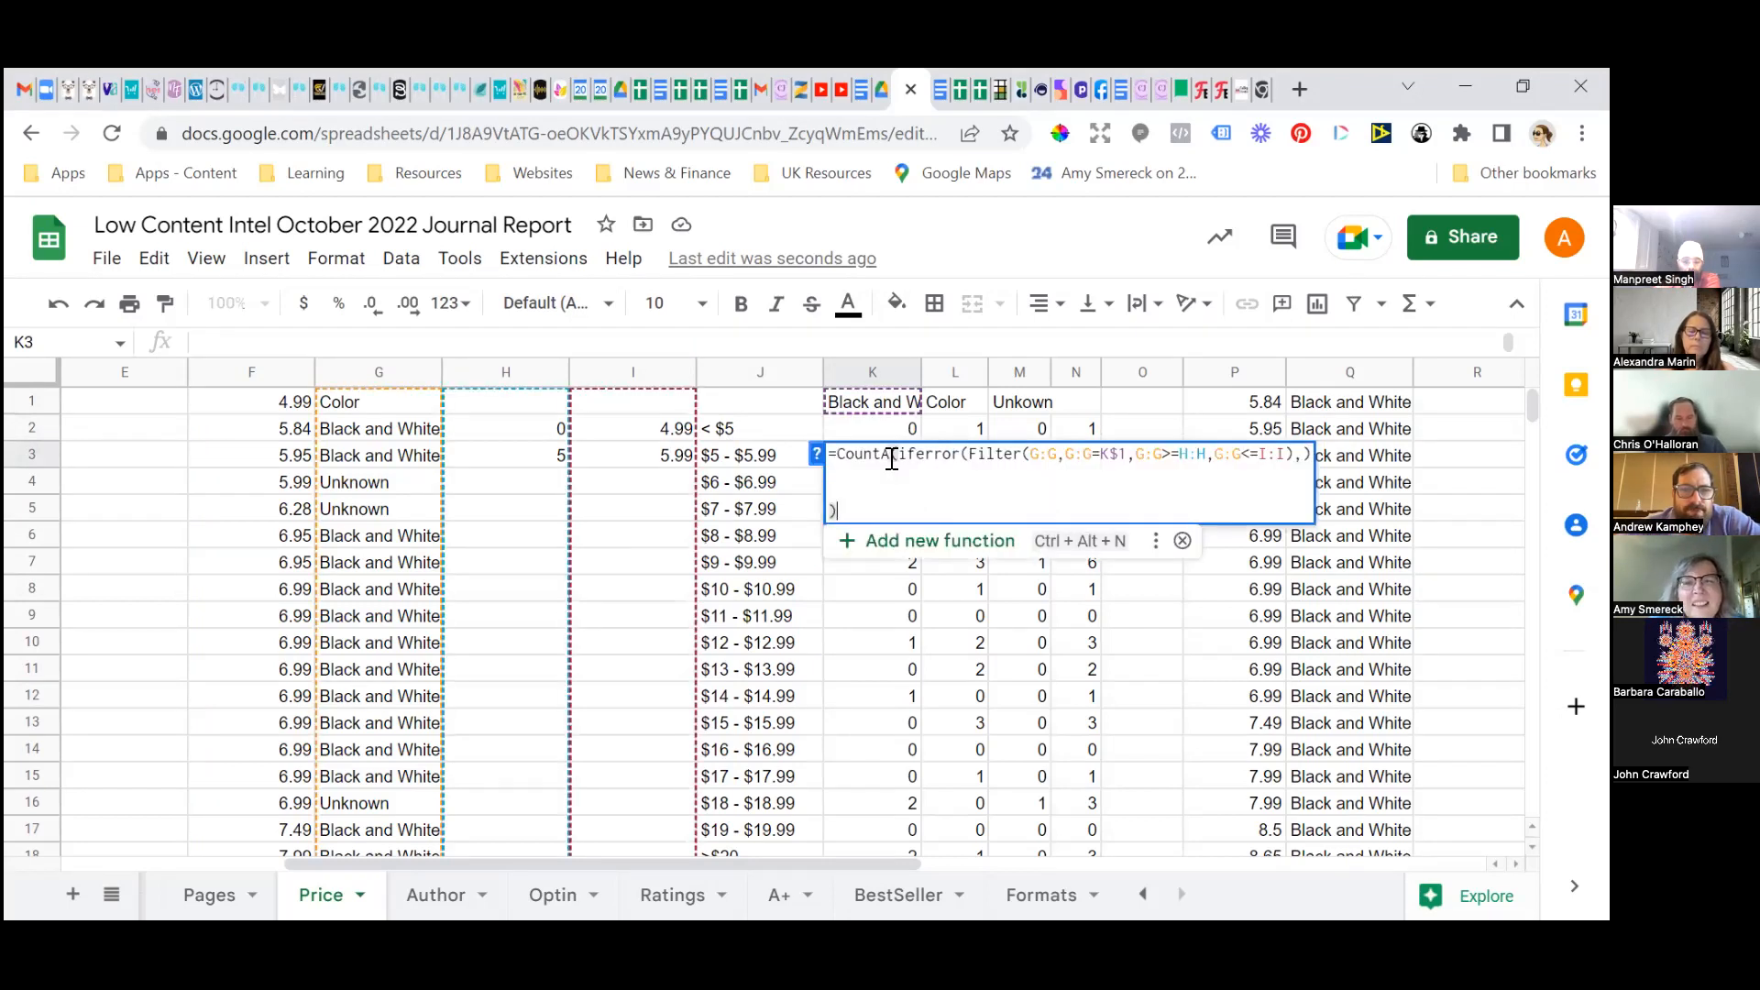
{"action": "left_click", "coordinate": [942, 485]}
{"action": "key", "text": "BackSpace"}
{"action": "key", "text": "BackSpace"}
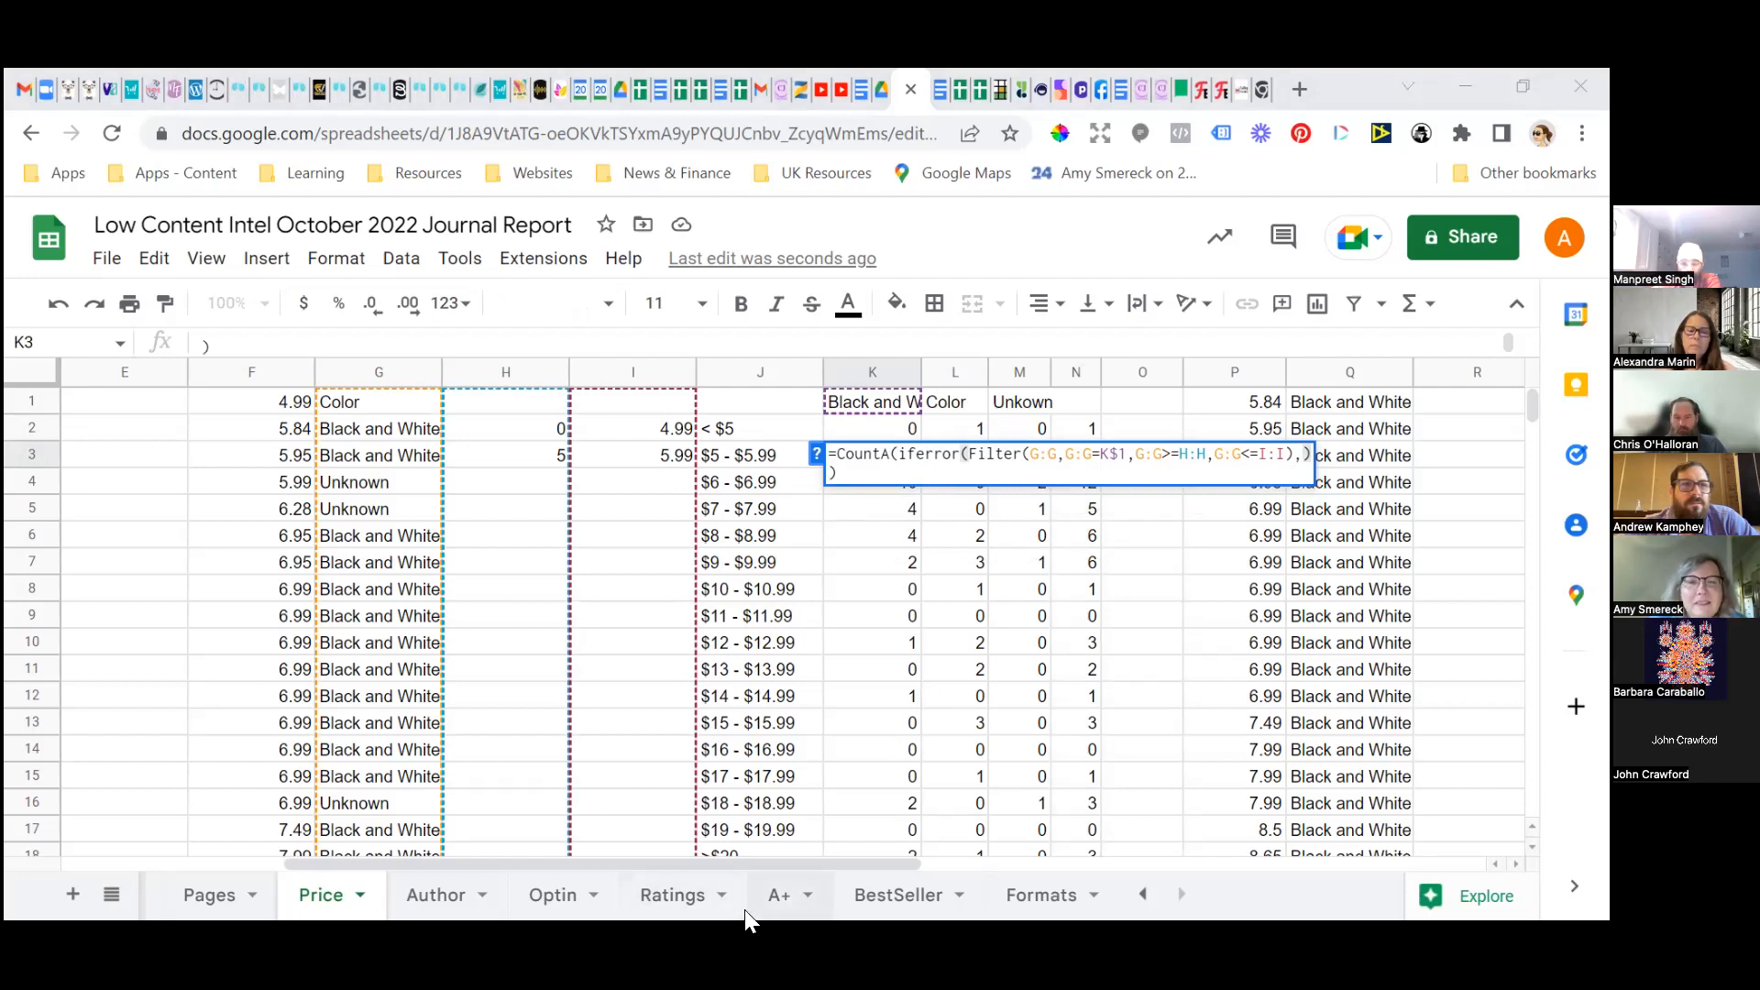
{"action": "left_click_drag", "start_coordinate": [777, 861], "coordinate": [851, 847]}
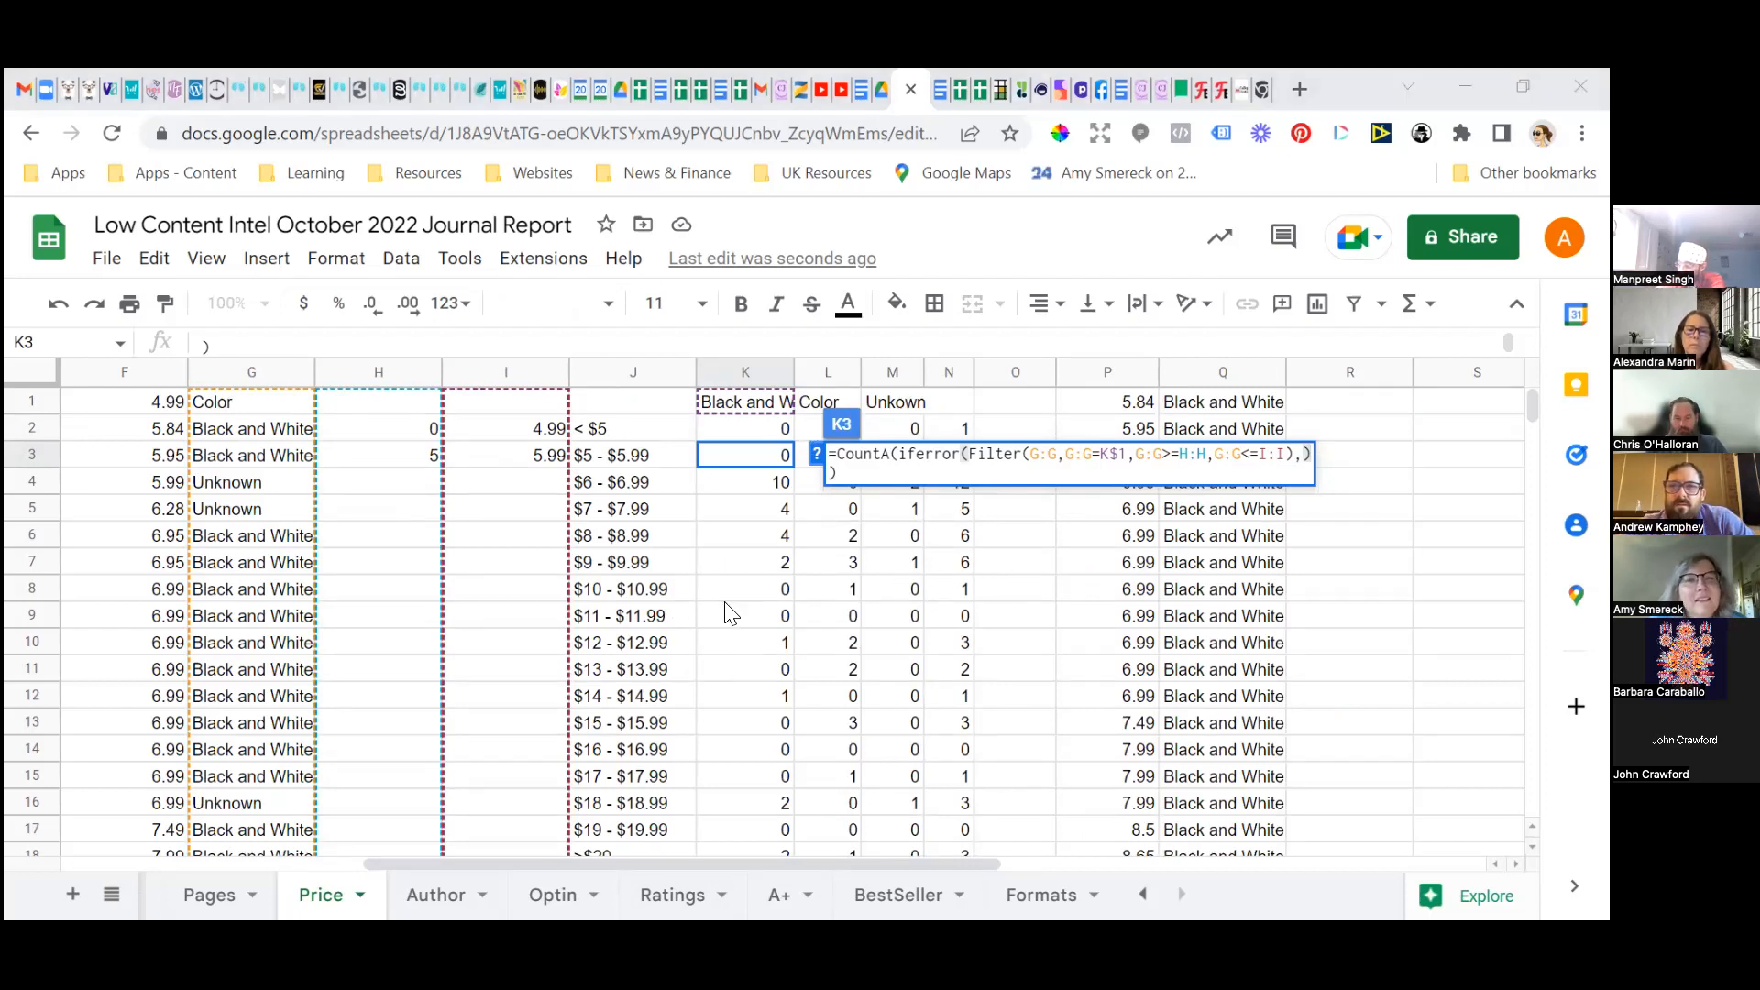
{"action": "left_click", "coordinate": [780, 502]}
{"action": "left_click", "coordinate": [778, 423]}
{"action": "left_click", "coordinate": [767, 449]}
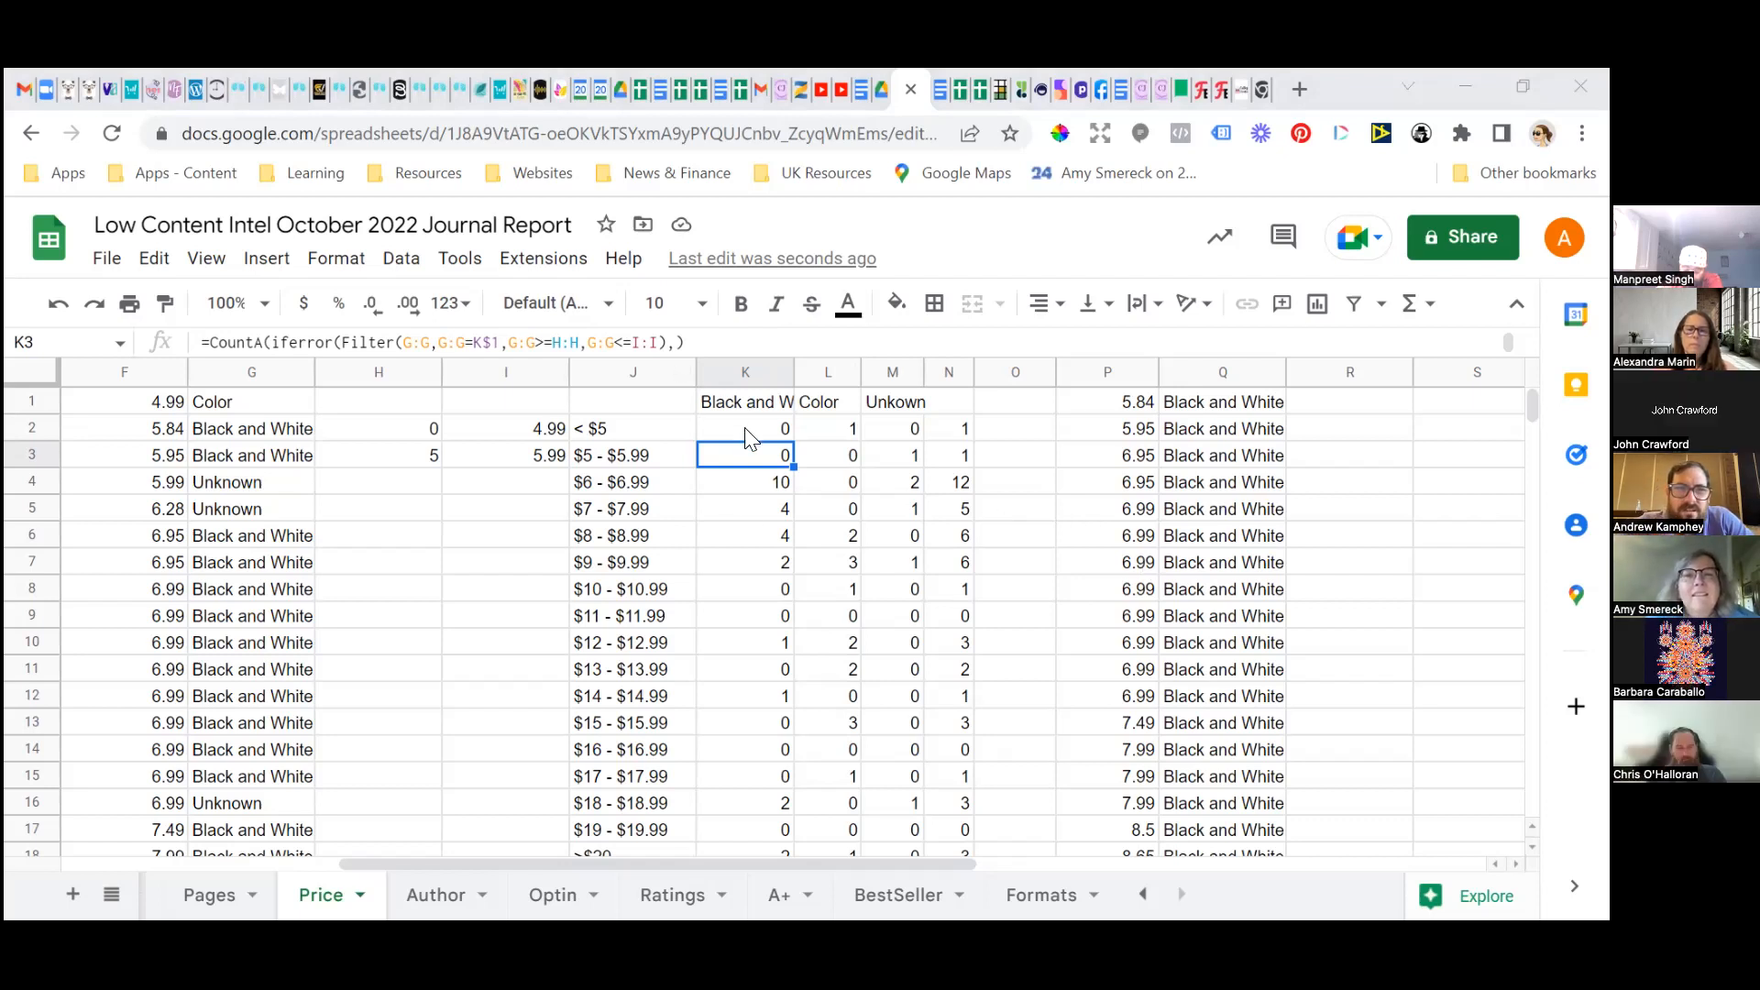
Replace the K2 formula with =CountA(iferror(Filter(G:G,G:G=K$1,F:F>=H:H,F:F<=I:I),)) so prices in column F are compared with the limits.
{"action": "left_click_drag", "start_coordinate": [700, 339], "coordinate": [194, 361]}
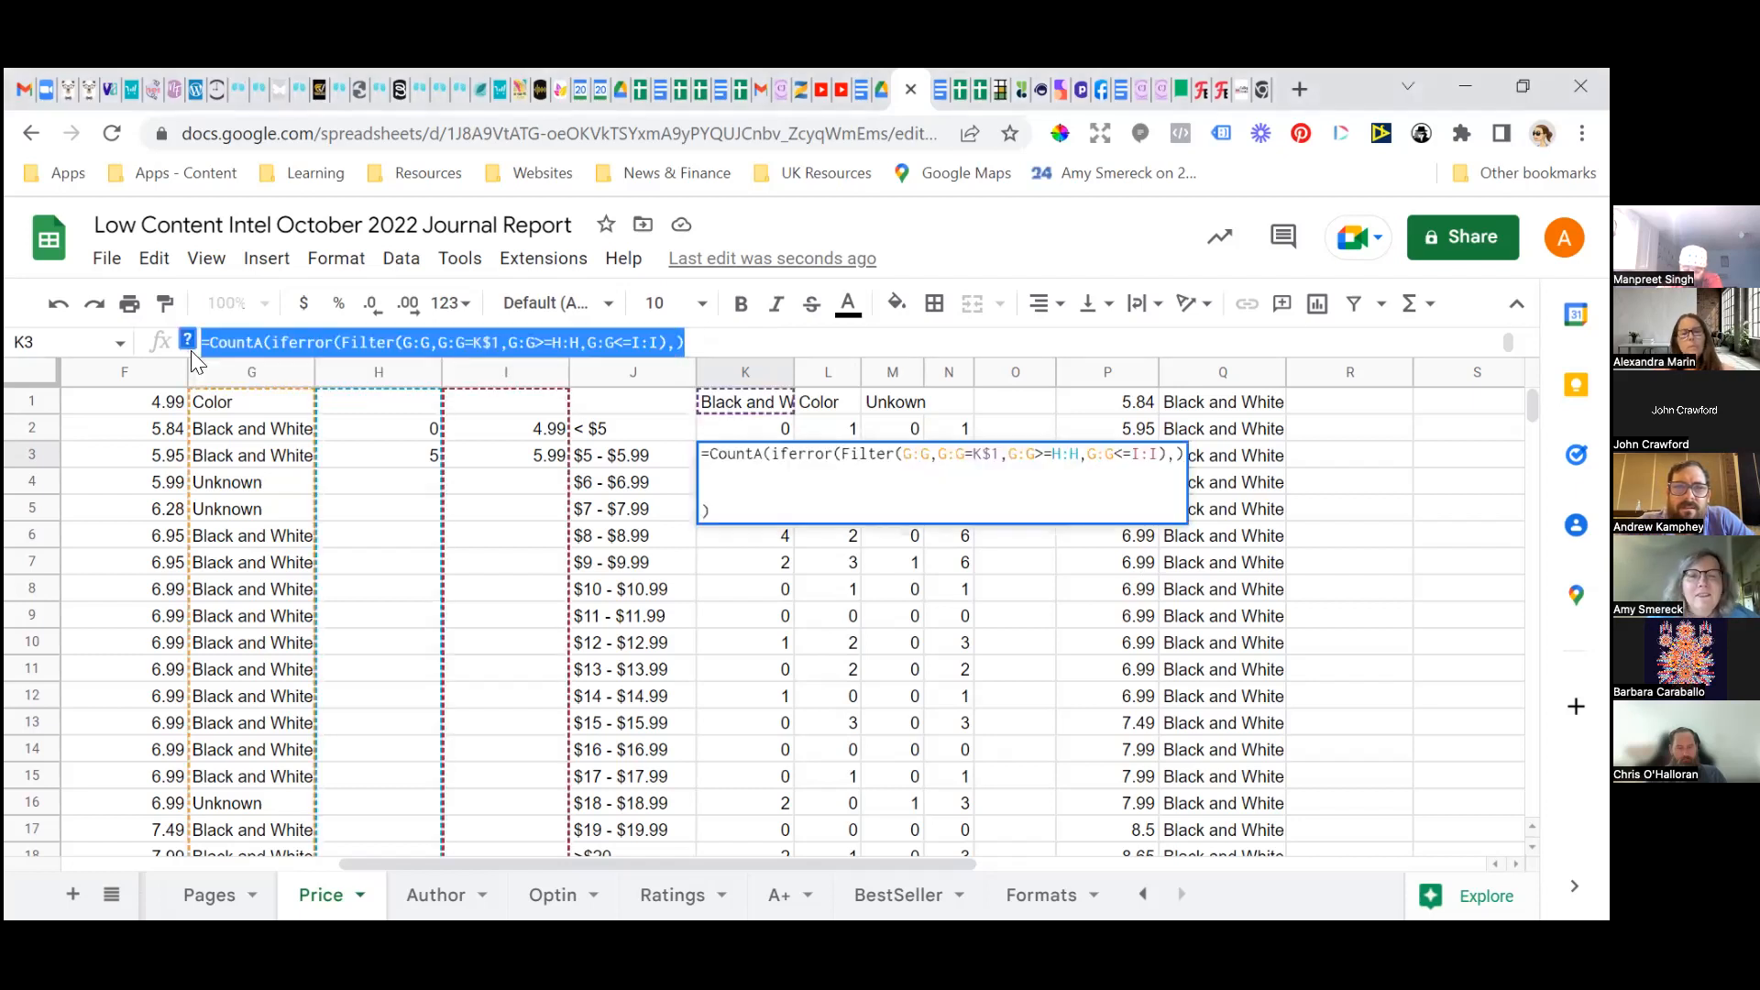
{"action": "left_click", "coordinate": [755, 344]}
{"action": "left_click", "coordinate": [772, 430]}
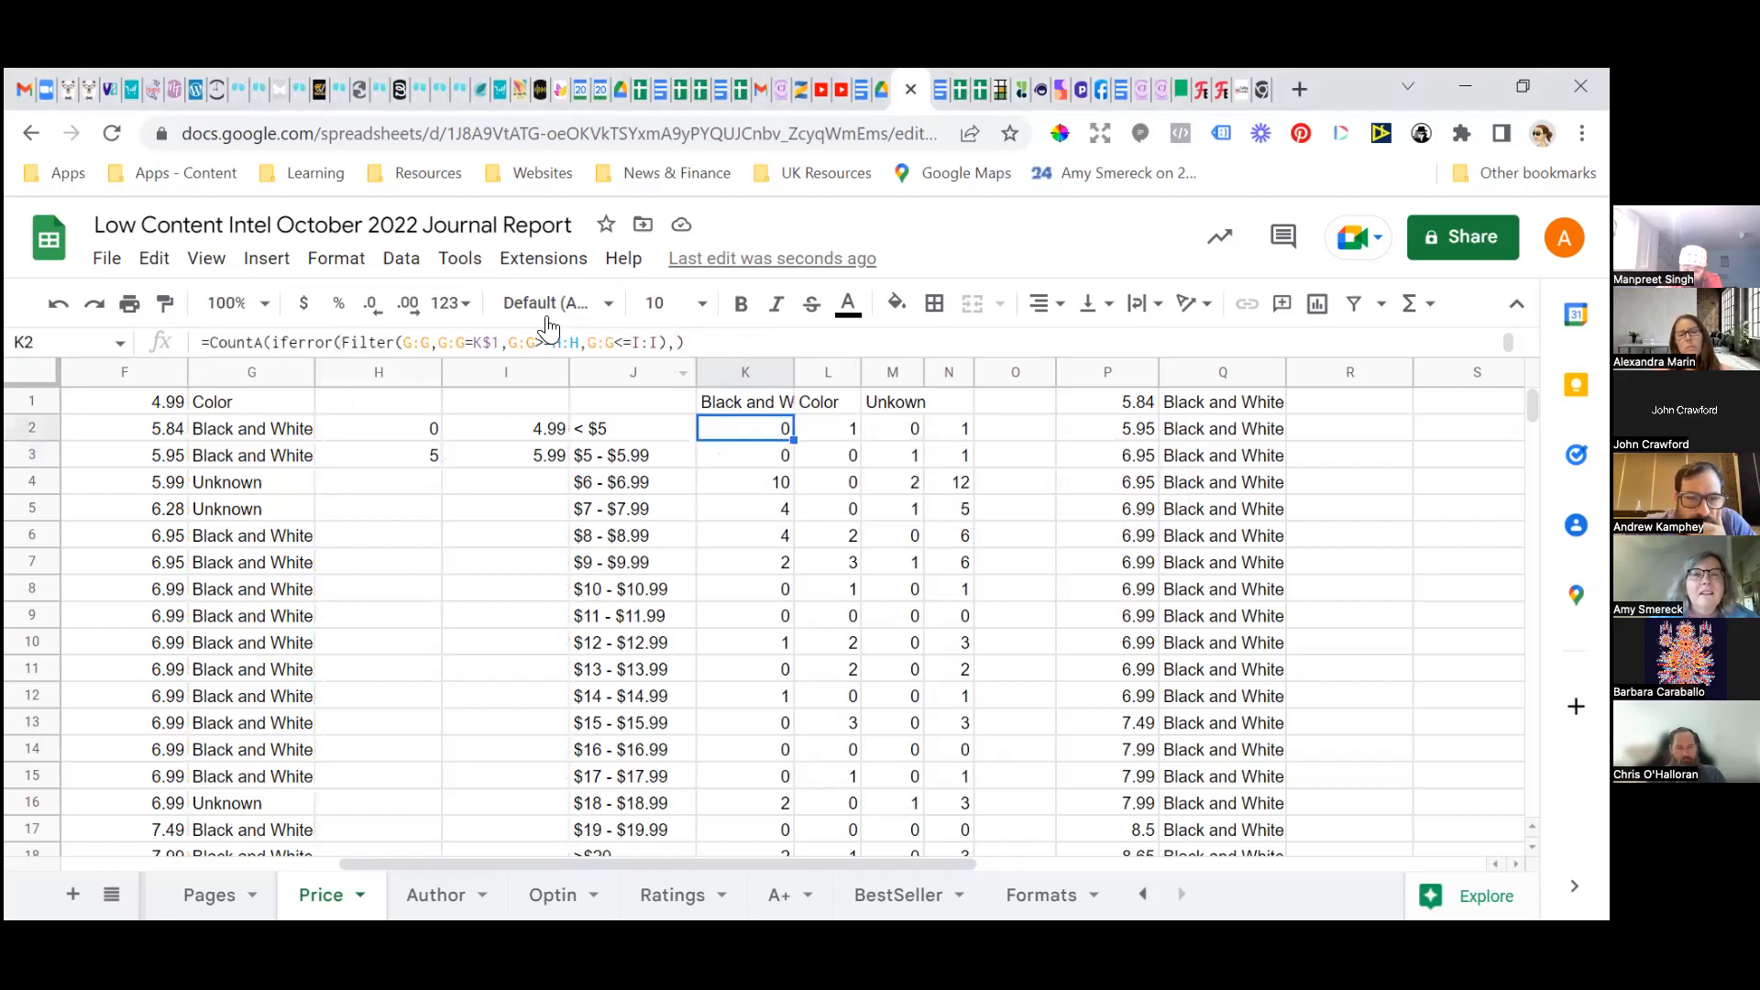
{"action": "left_click_drag", "start_coordinate": [710, 342], "coordinate": [180, 353]}
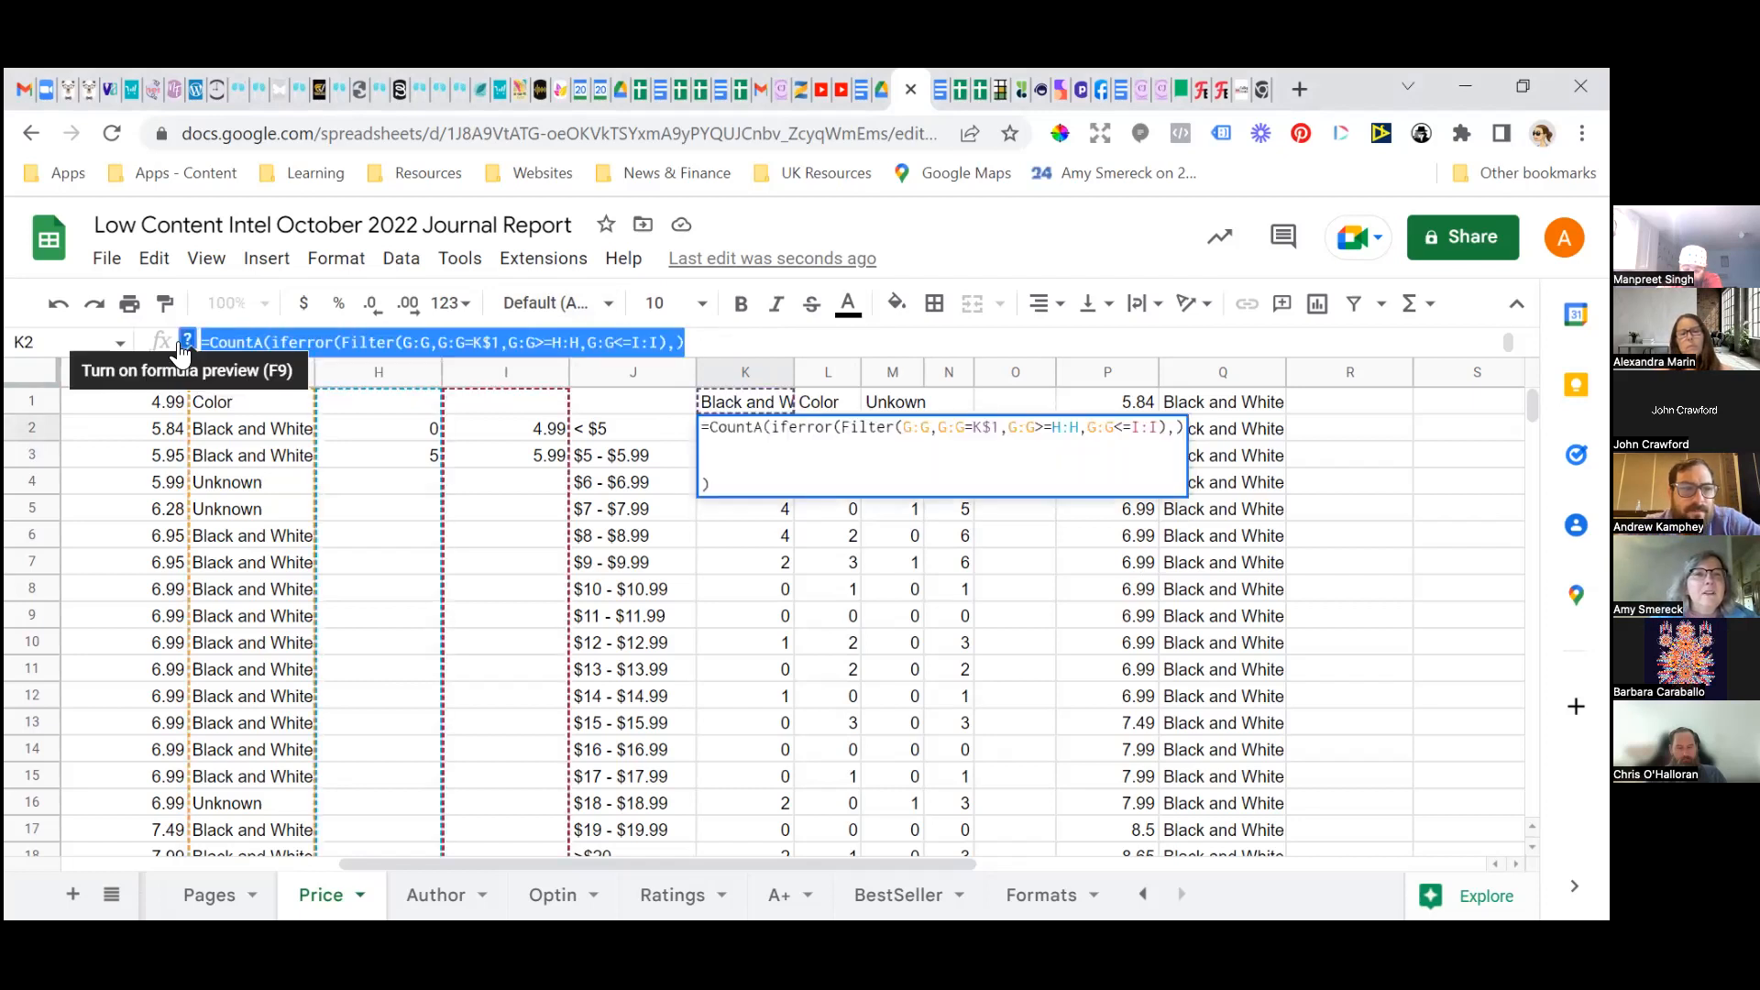
{"action": "key", "text": "BackSpace"}
{"action": "type", "text": "=CountA(iferror(Filter(G:G,G:G=K$1,F:F>=H:H,F:F<=I:I),)    )"}
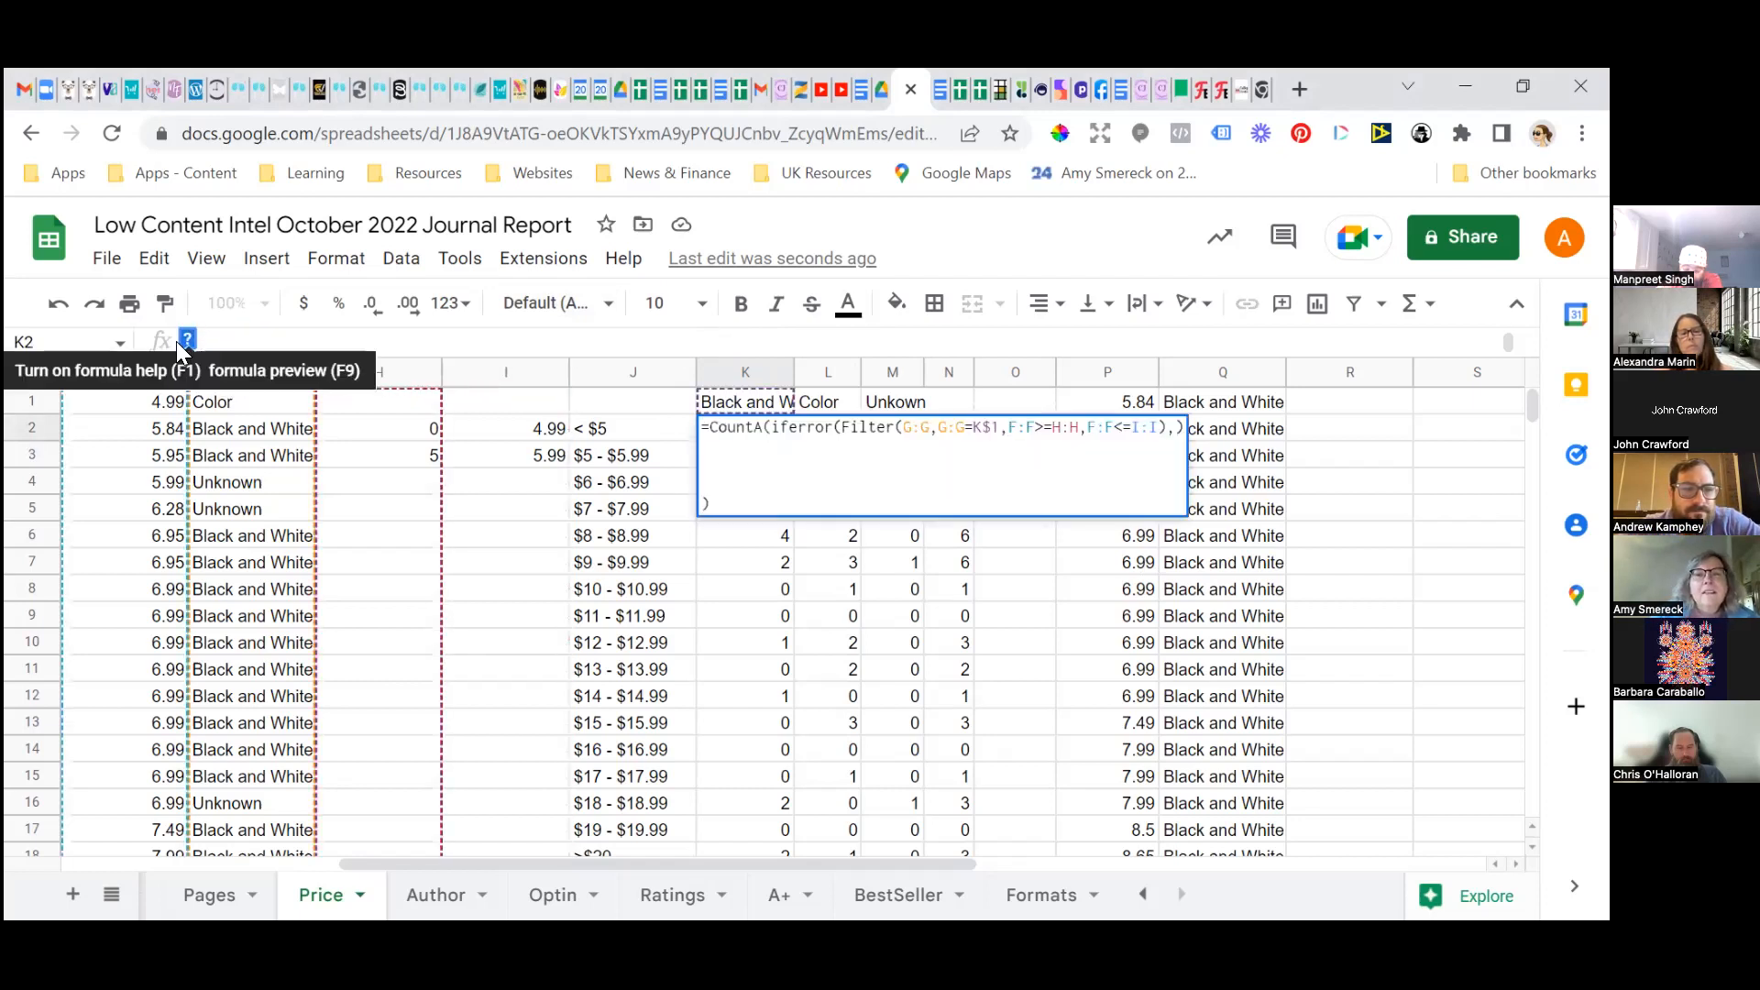
{"action": "key", "text": "Return"}
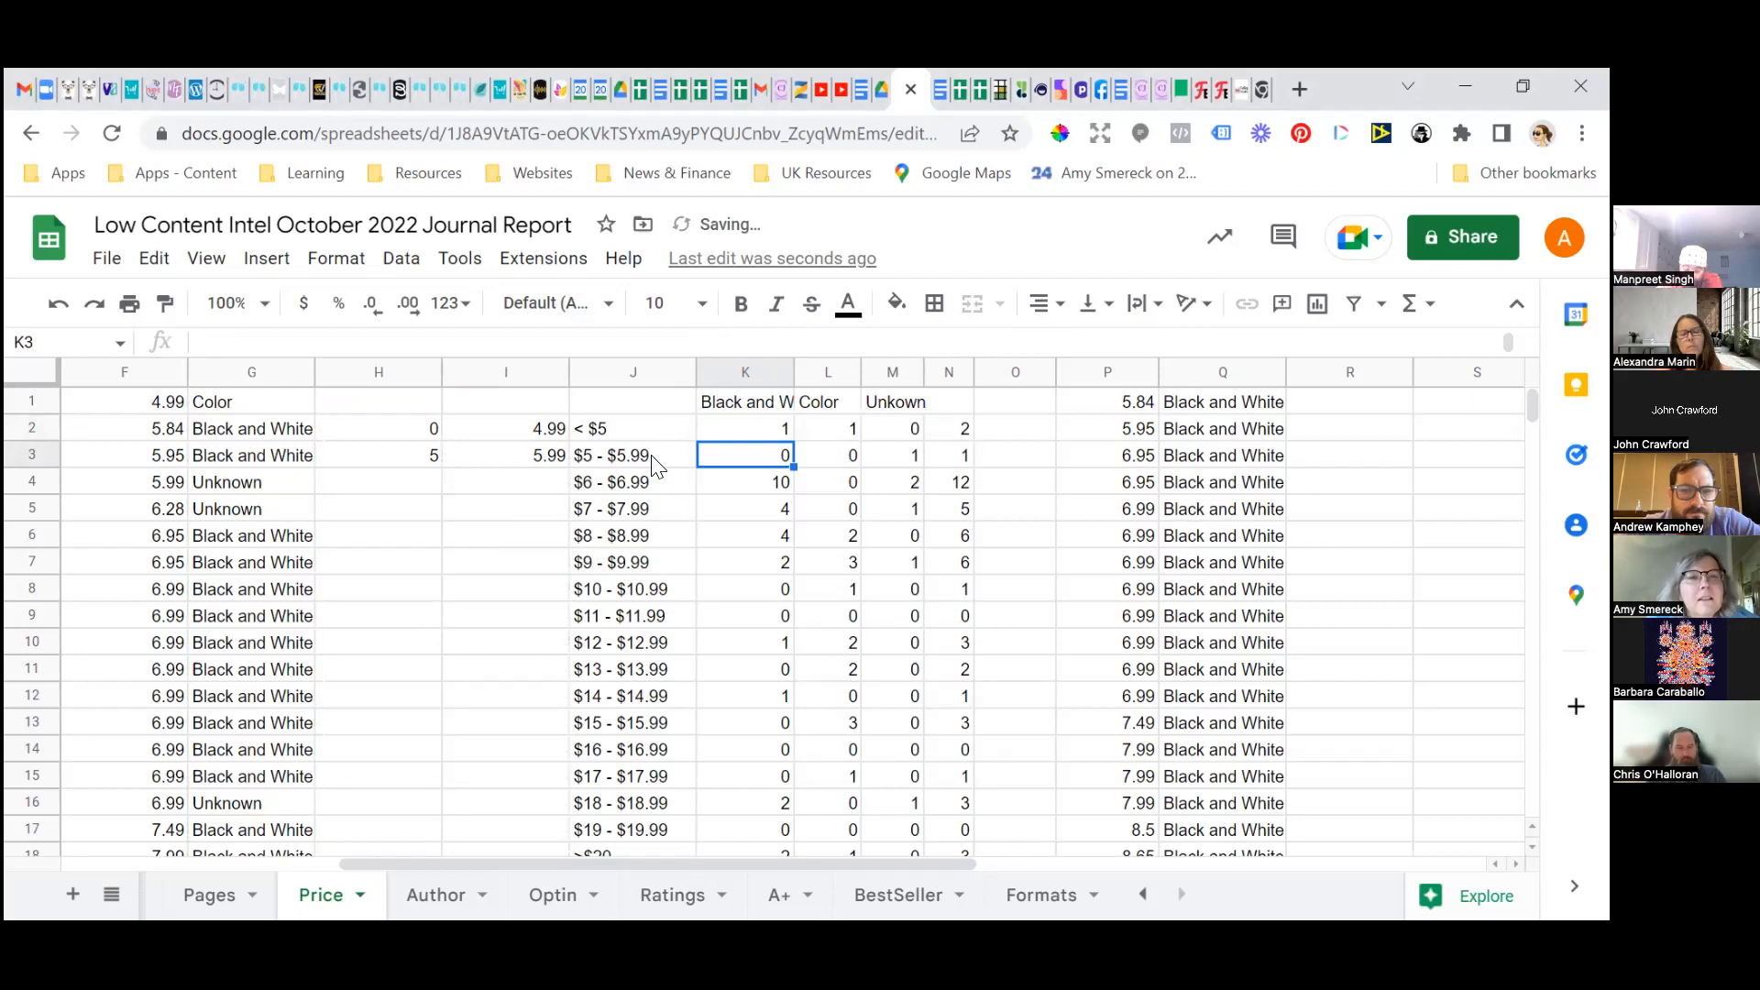
Copy the Black and White count formula for the < $5 range into K3 for the $5 - $5.99 range.
{"action": "left_click", "coordinate": [733, 434]}
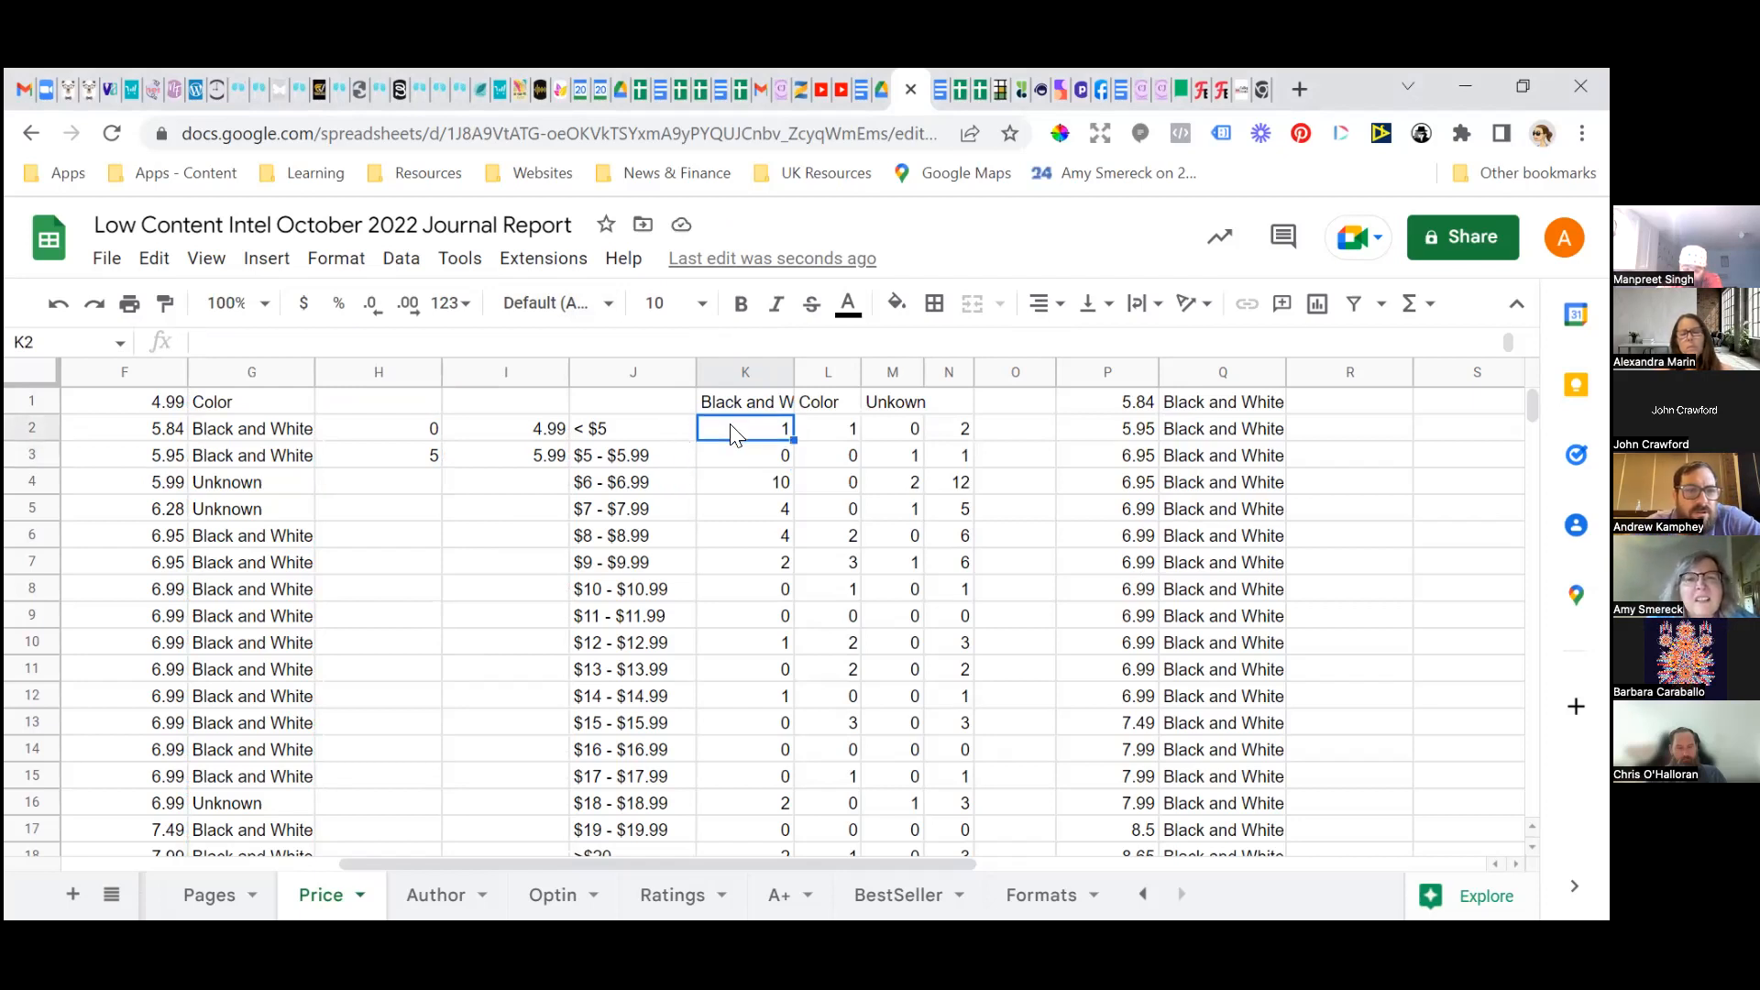
{"action": "right_click", "coordinate": [733, 434]}
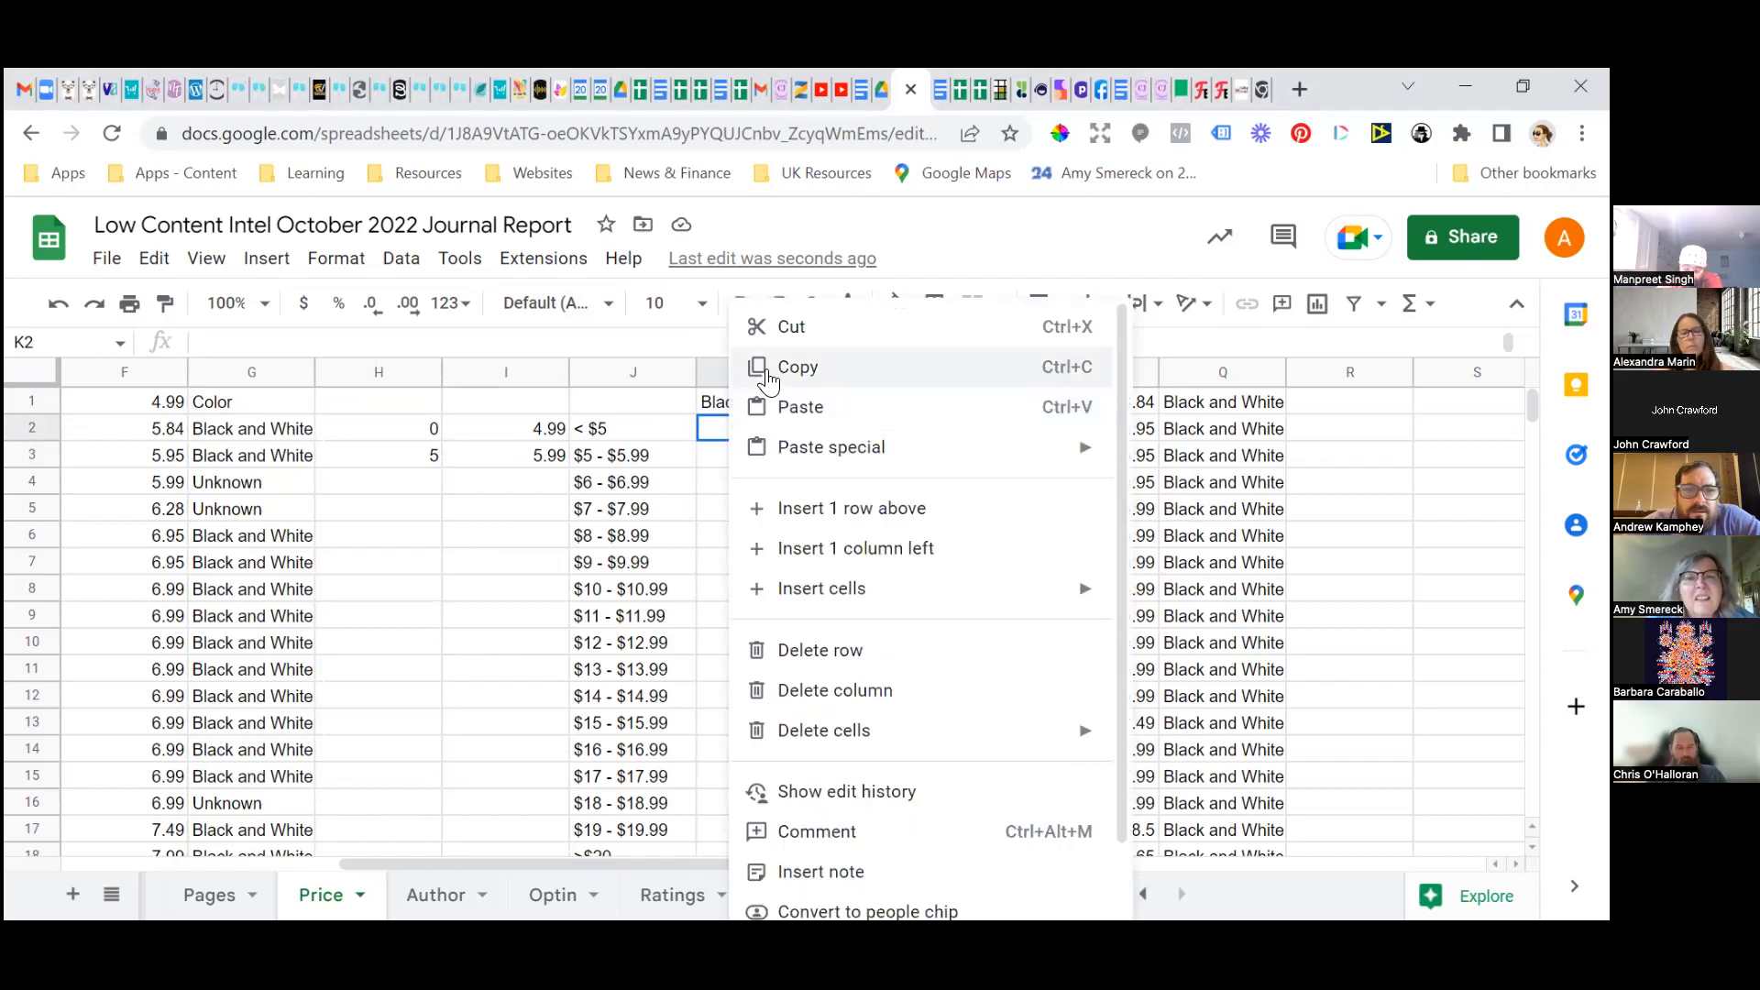
{"action": "left_click", "coordinate": [775, 370]}
{"action": "left_click", "coordinate": [760, 457]}
{"action": "right_click", "coordinate": [760, 465]}
{"action": "left_click", "coordinate": [794, 406]}
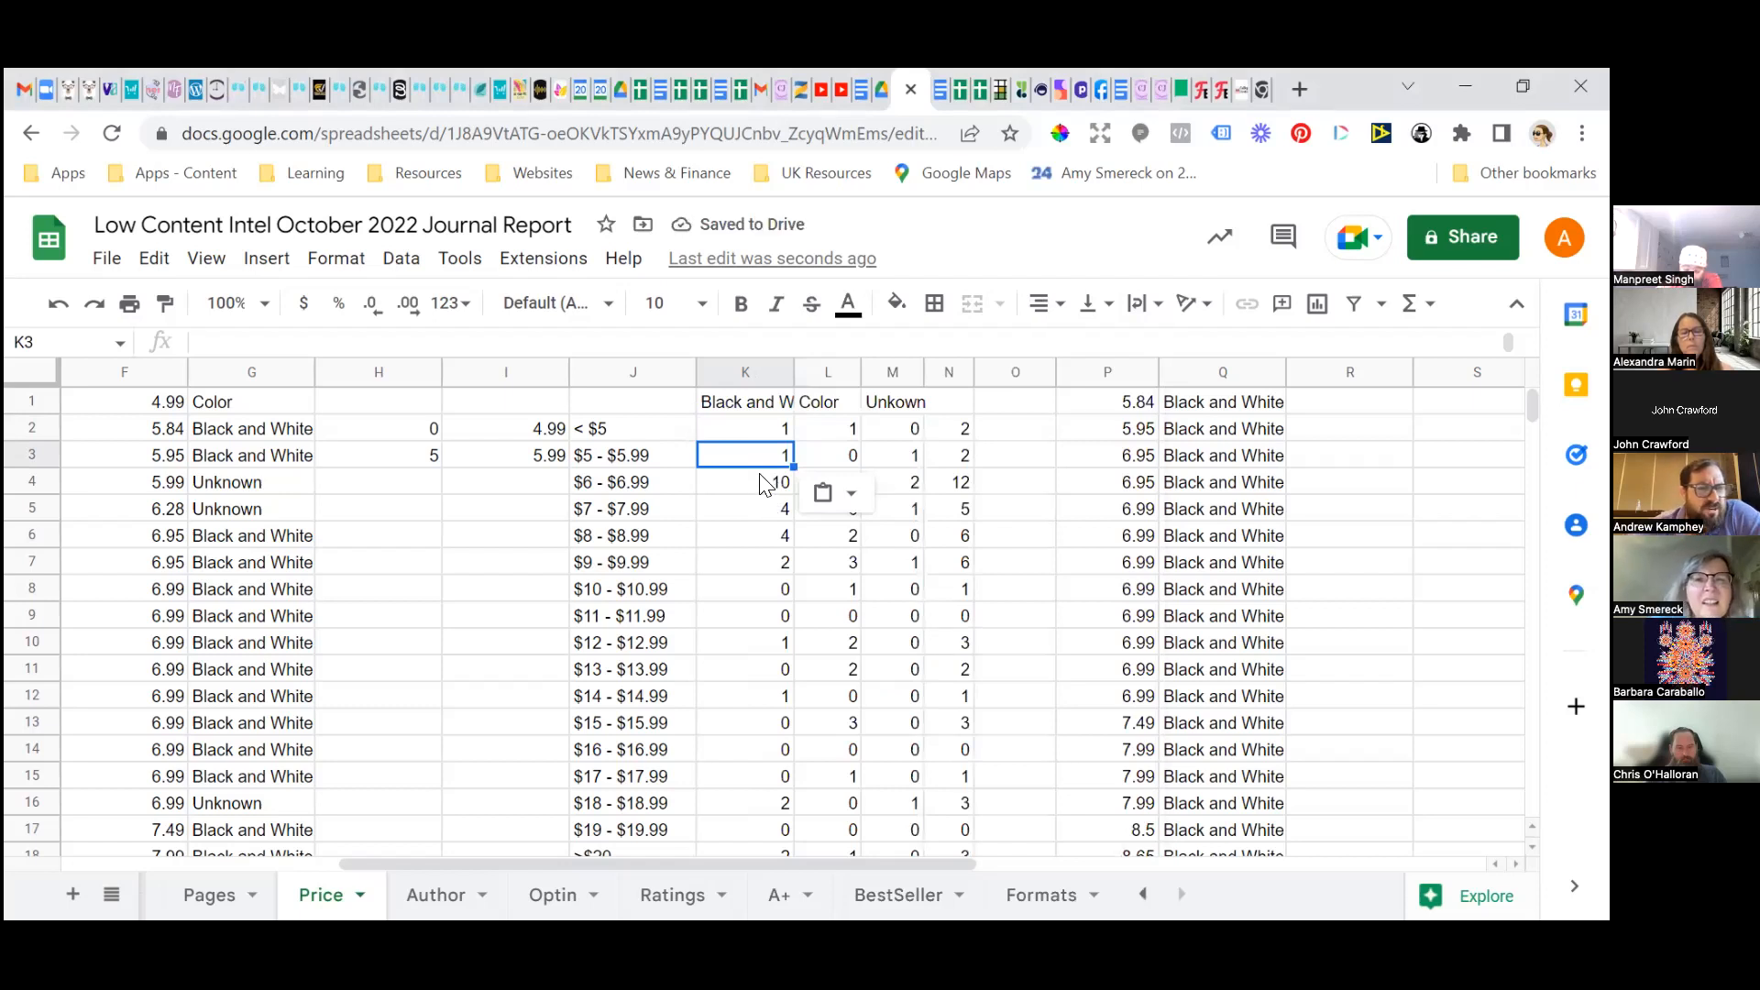
Remove the blank lines before the closing parenthesis of the K2 count formula.
{"action": "left_click", "coordinate": [780, 436]}
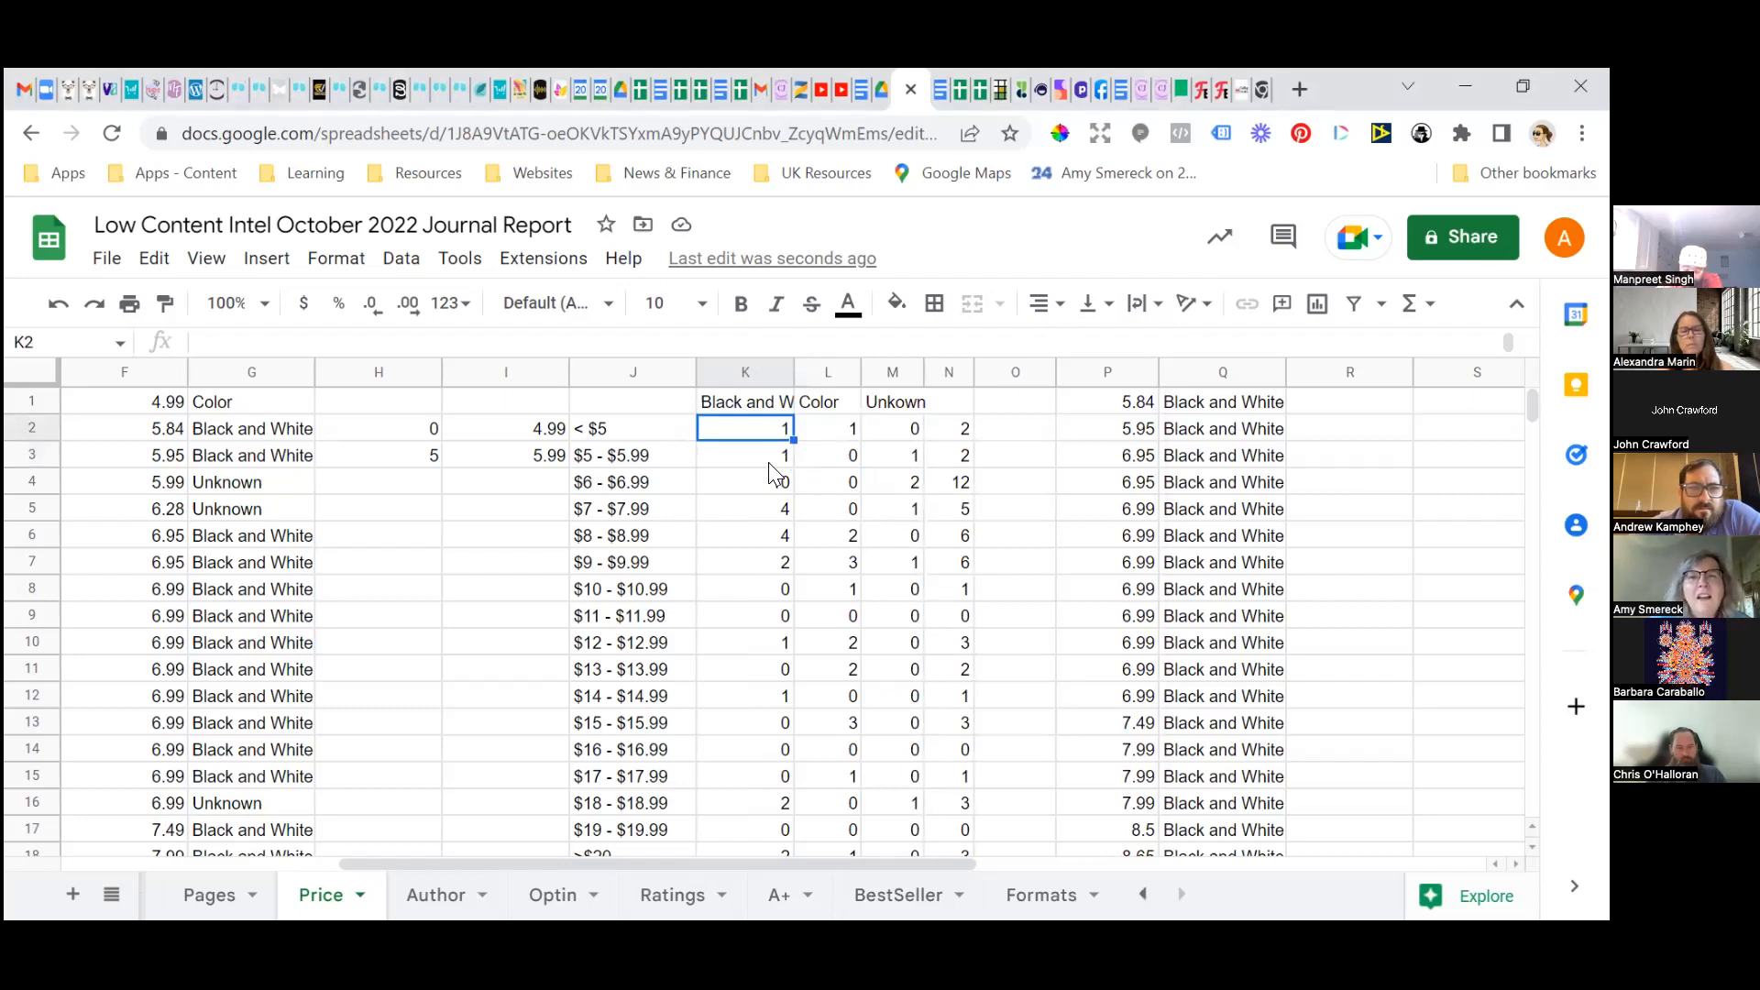
{"action": "left_click", "coordinate": [346, 337]}
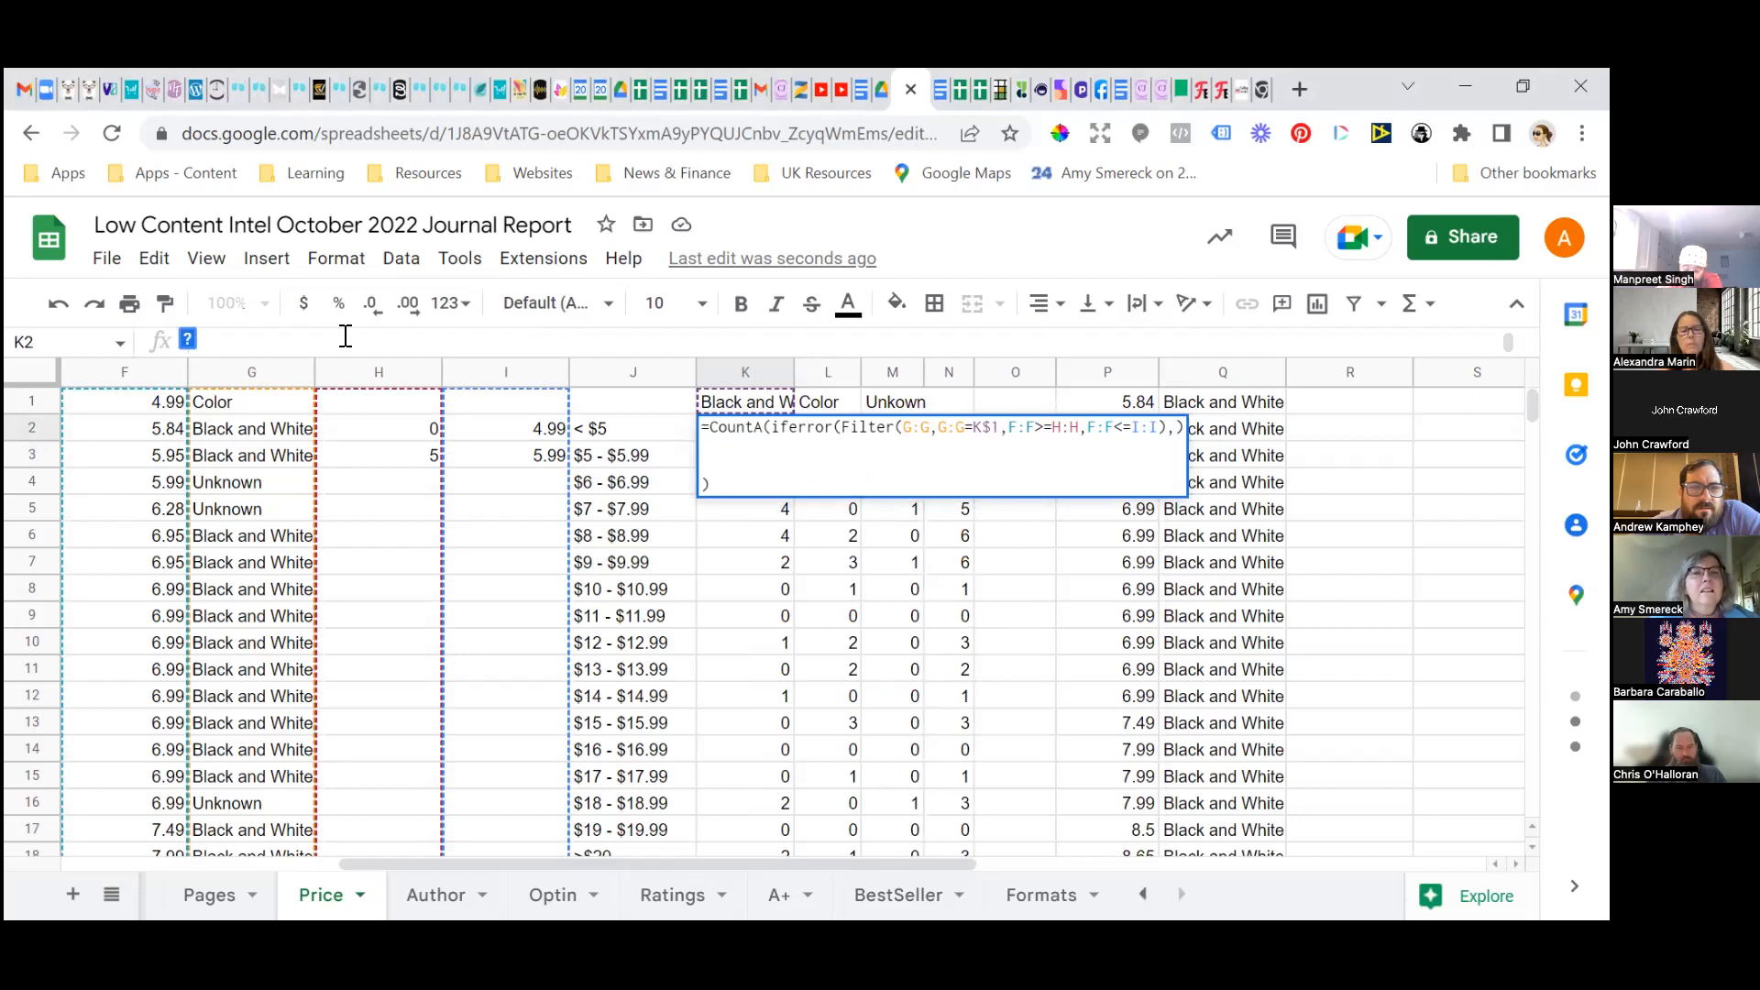
{"action": "left_click", "coordinate": [746, 461]}
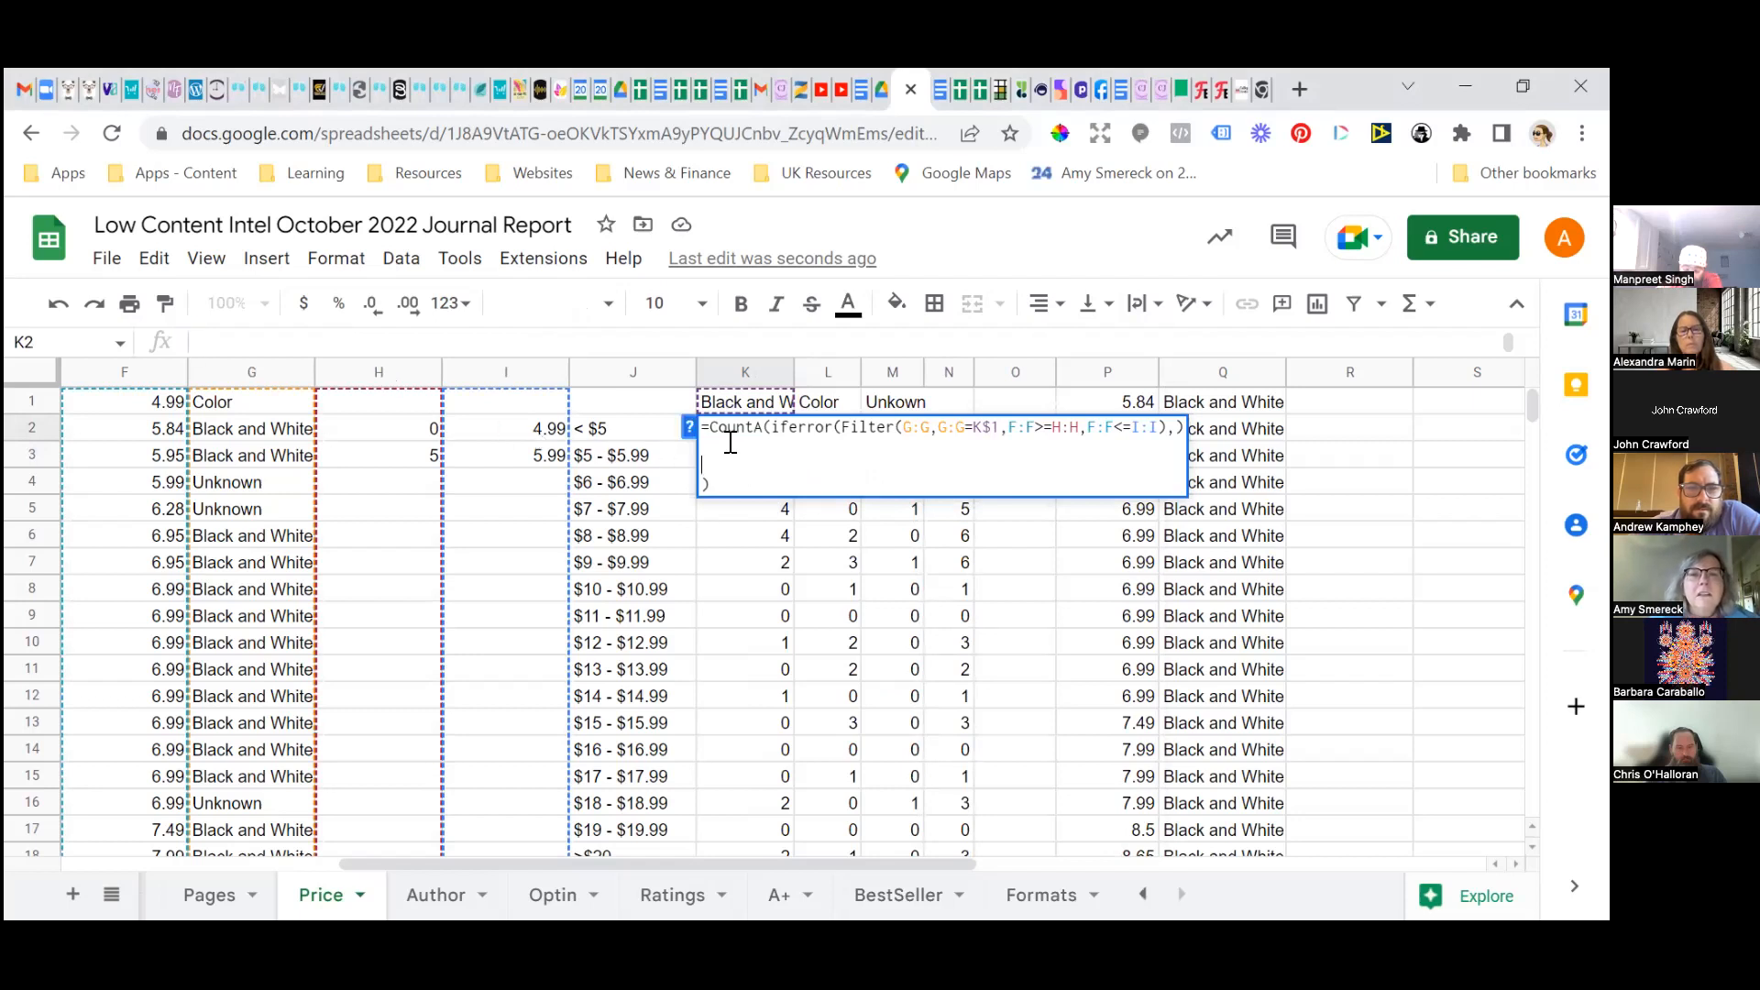
{"action": "key", "text": "BackSpace"}
{"action": "key", "text": "BackSpace"}
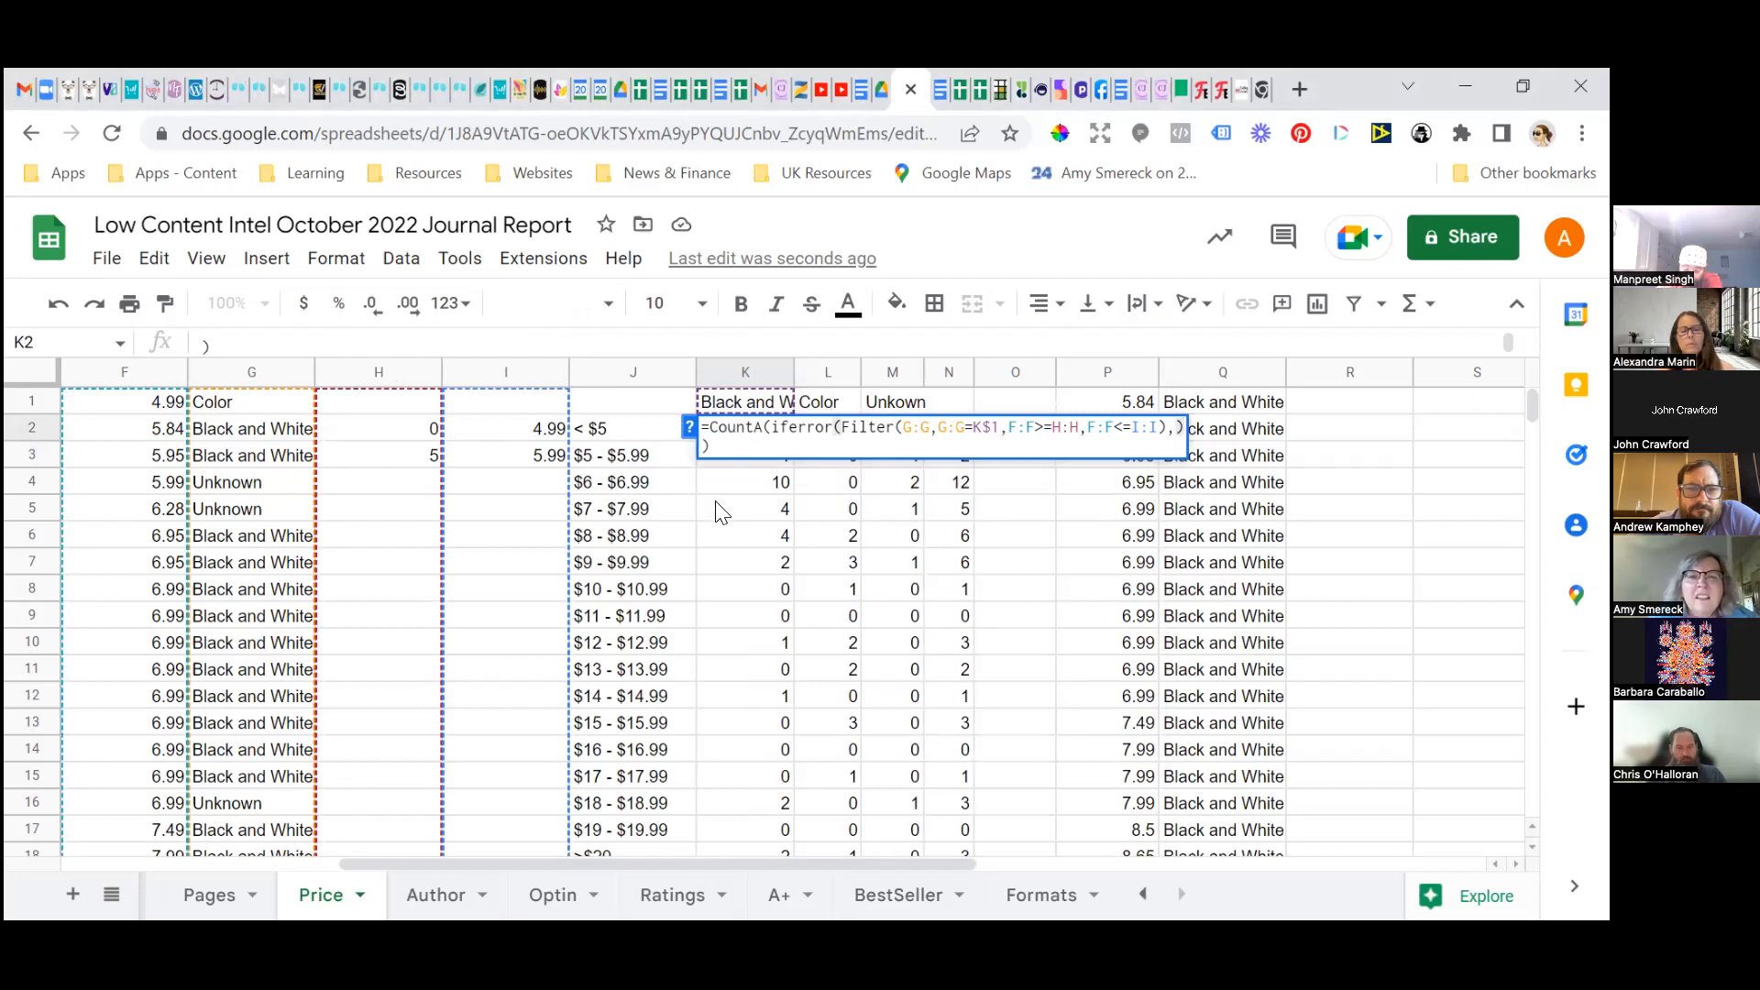
{"action": "left_click", "coordinate": [725, 511]}
{"action": "left_click", "coordinate": [730, 433]}
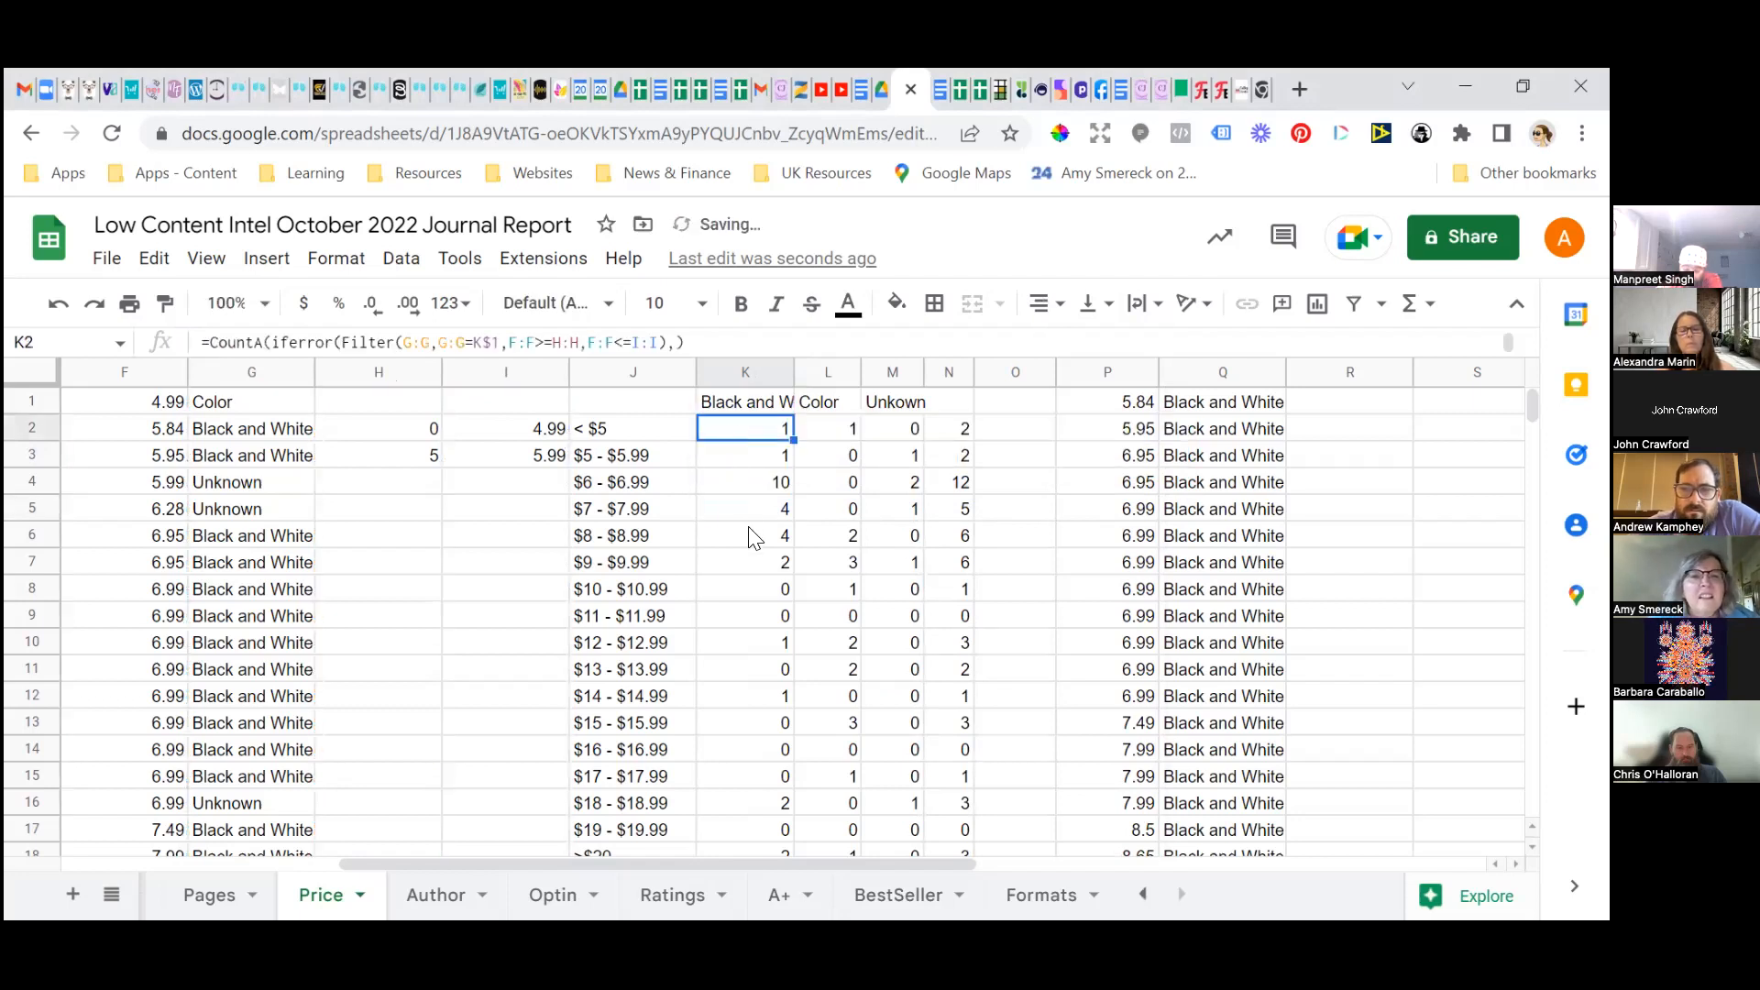
Try to copy the tidied count formula from K2 into K3 and recheck the K2 formula.
{"action": "left_click", "coordinate": [741, 463]}
{"action": "left_click", "coordinate": [751, 431]}
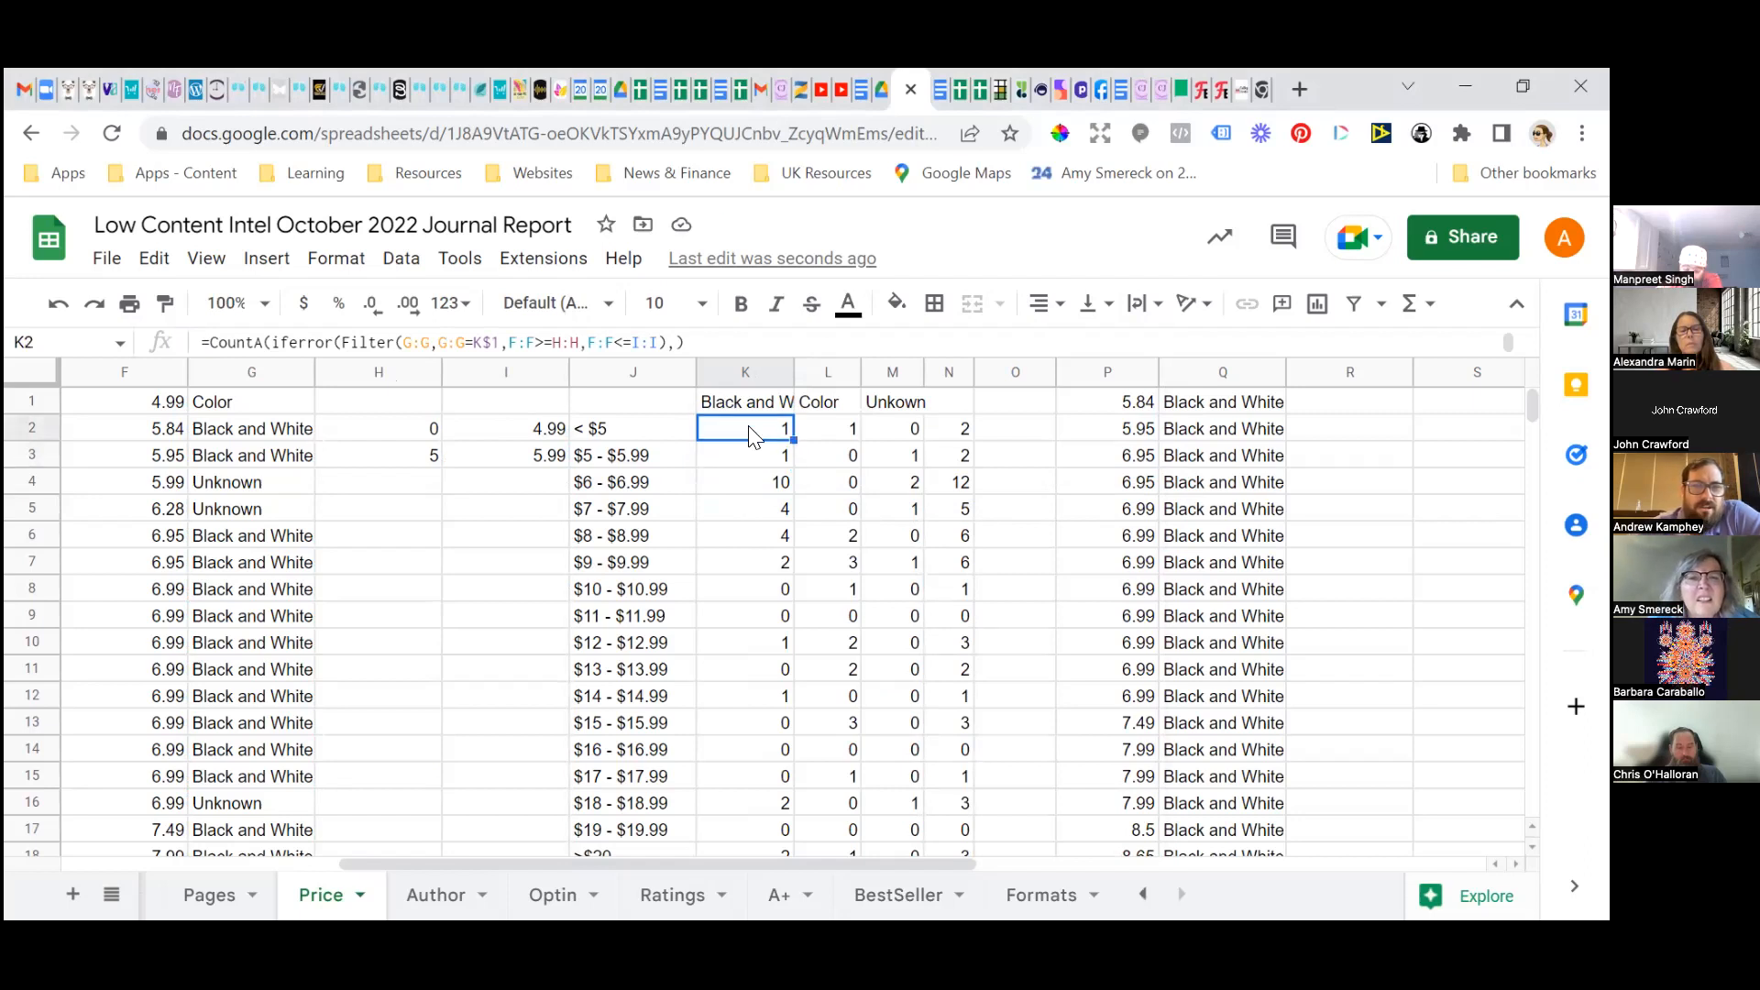
{"action": "right_click", "coordinate": [751, 434]}
{"action": "left_click", "coordinate": [795, 366]}
{"action": "left_click", "coordinate": [768, 455]}
{"action": "right_click", "coordinate": [769, 455]}
{"action": "left_click", "coordinate": [839, 367]}
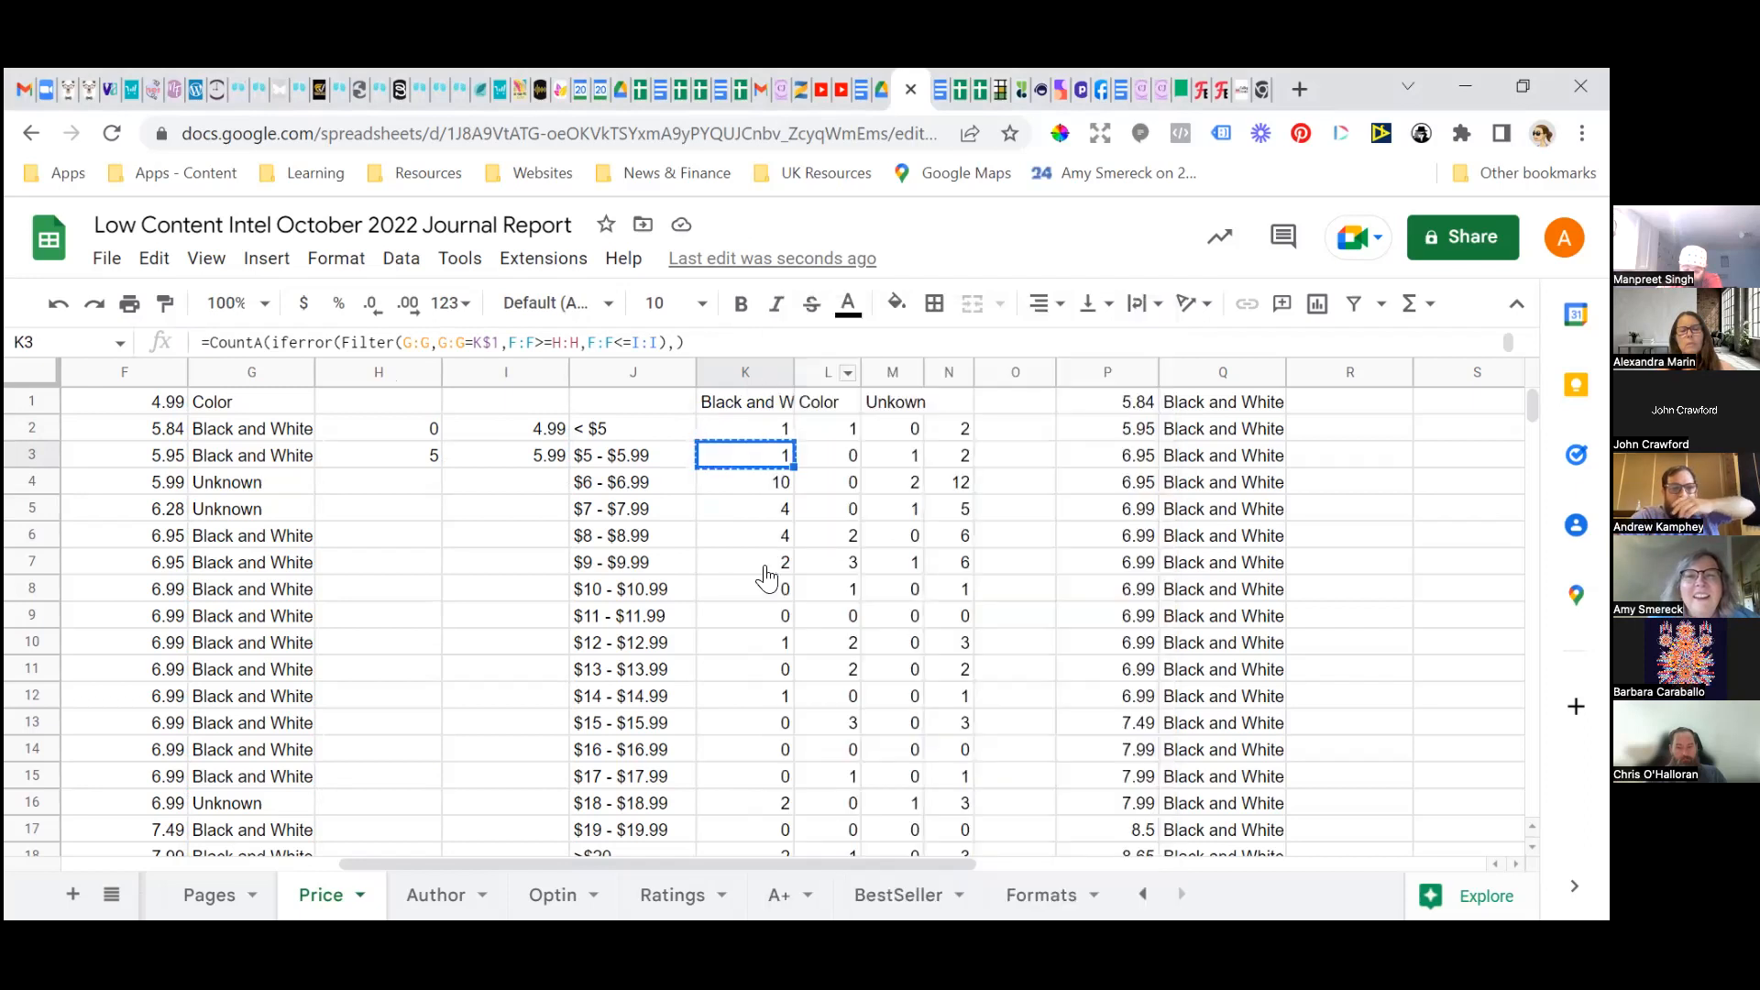
{"action": "left_click", "coordinate": [761, 431]}
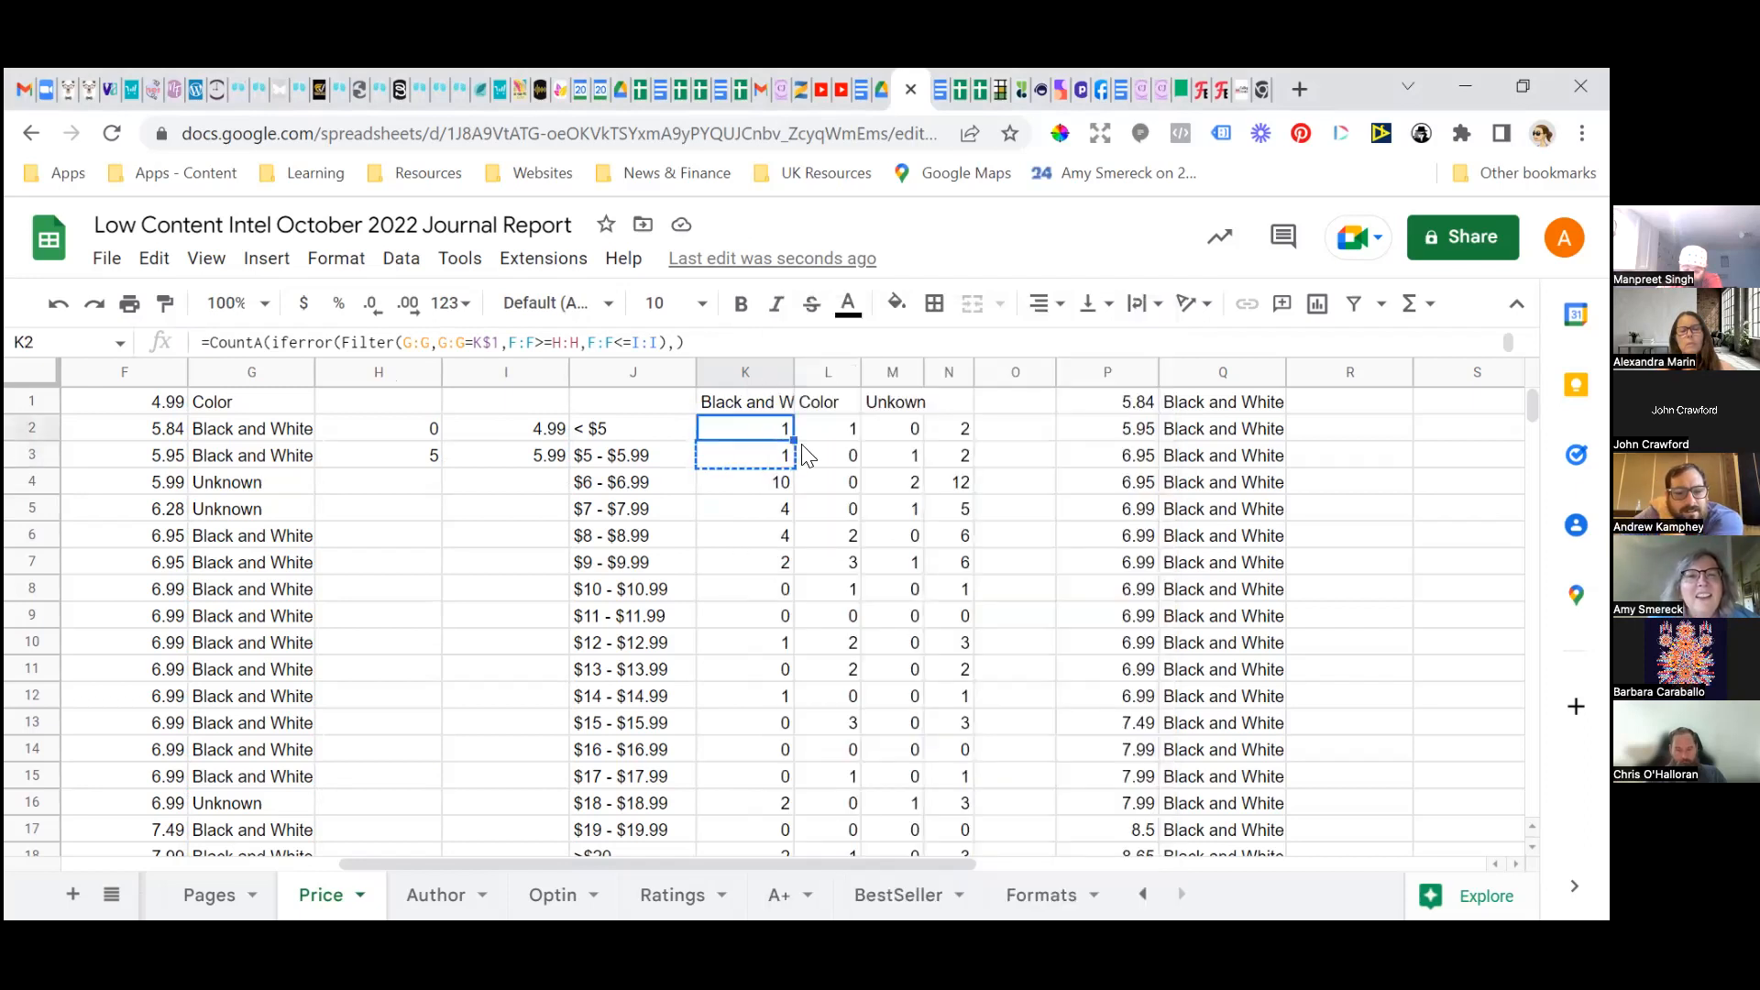
{"action": "left_click", "coordinate": [730, 524]}
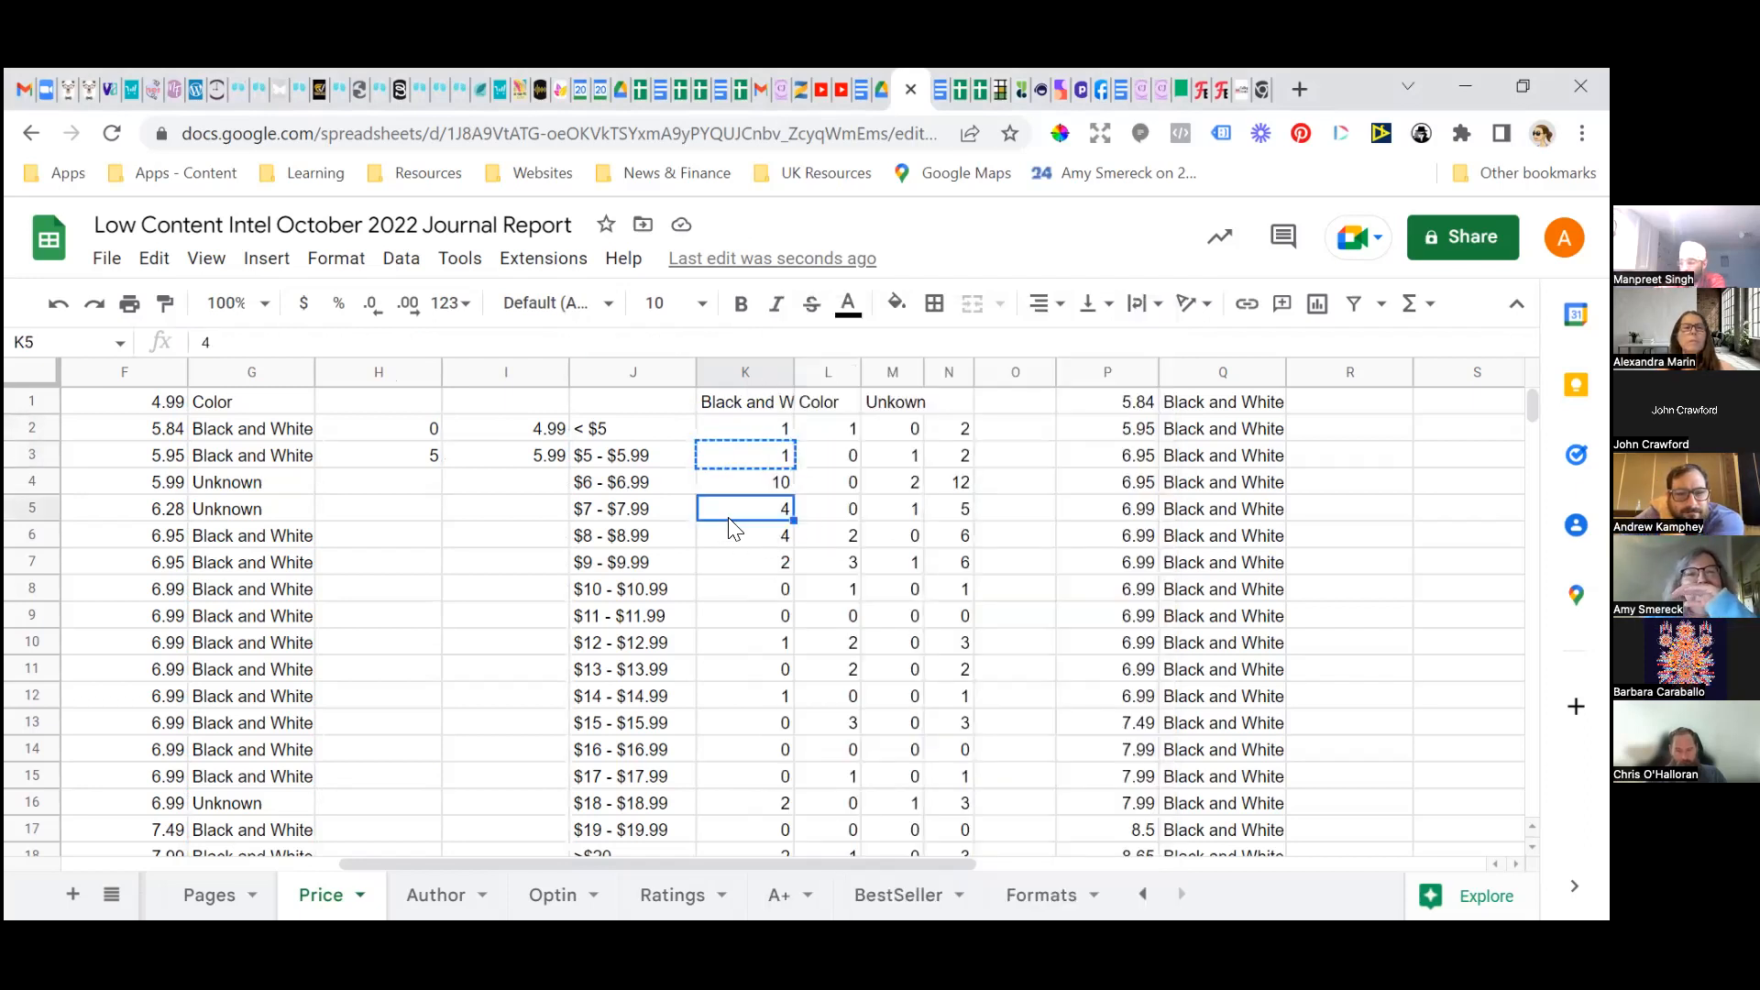
{"action": "left_click", "coordinate": [772, 427]}
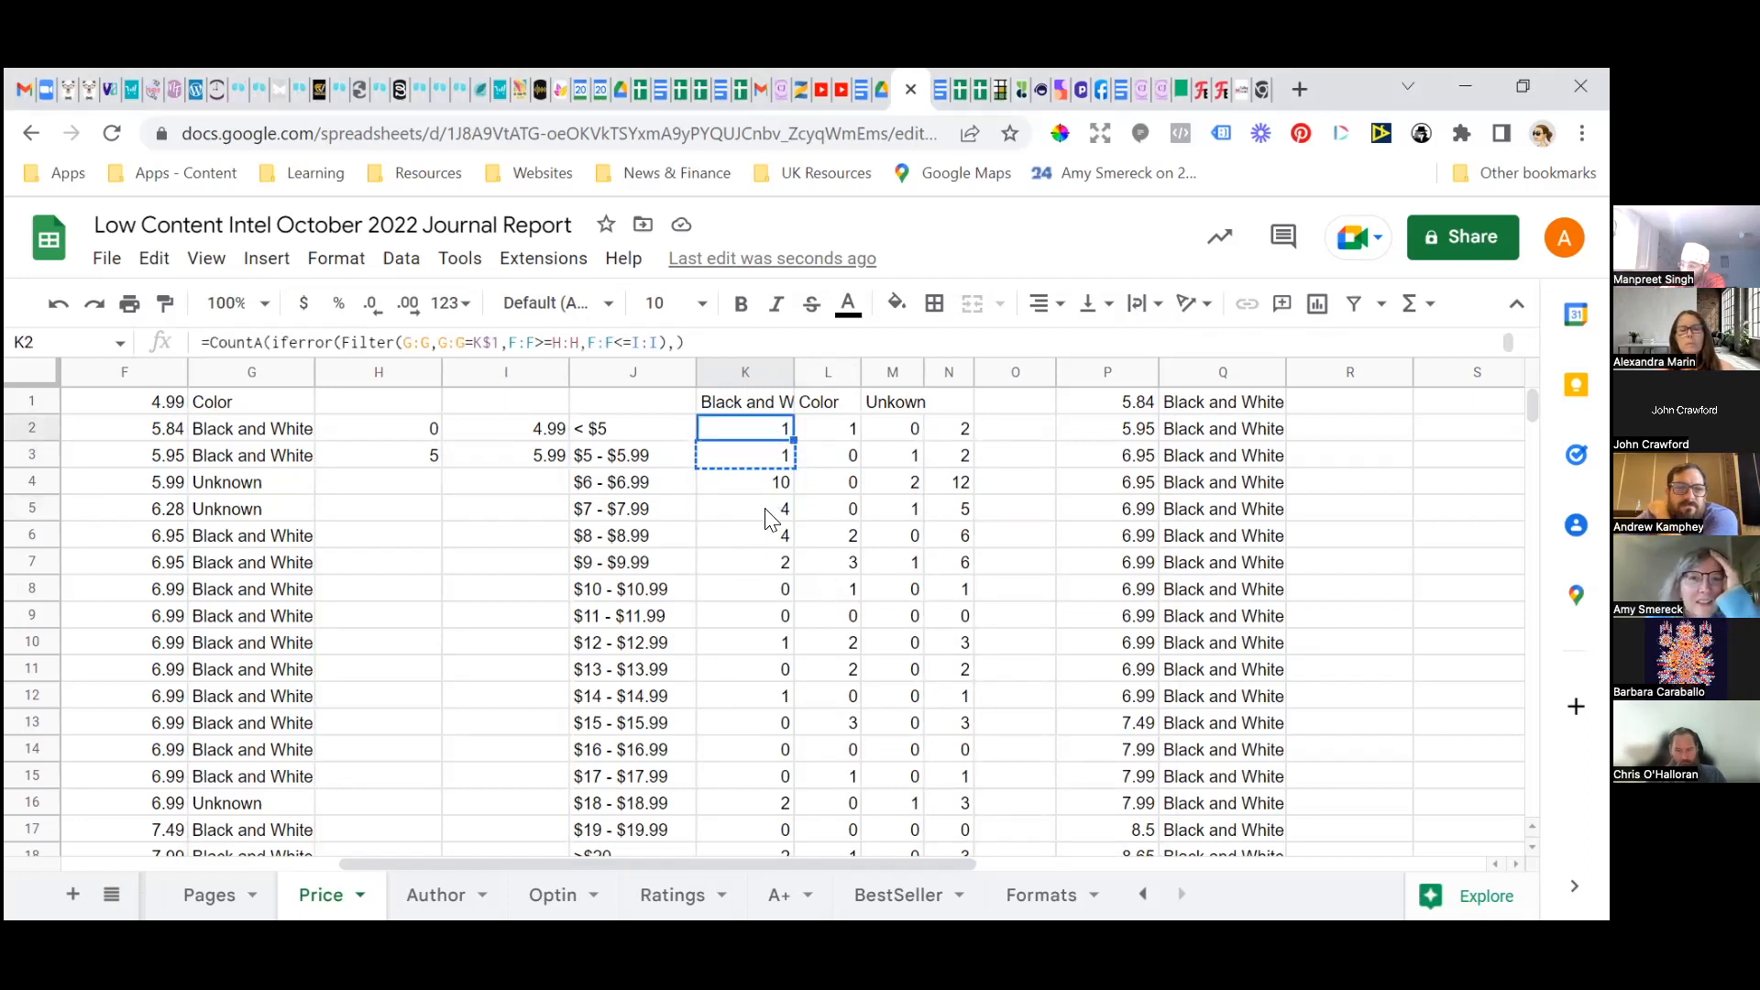
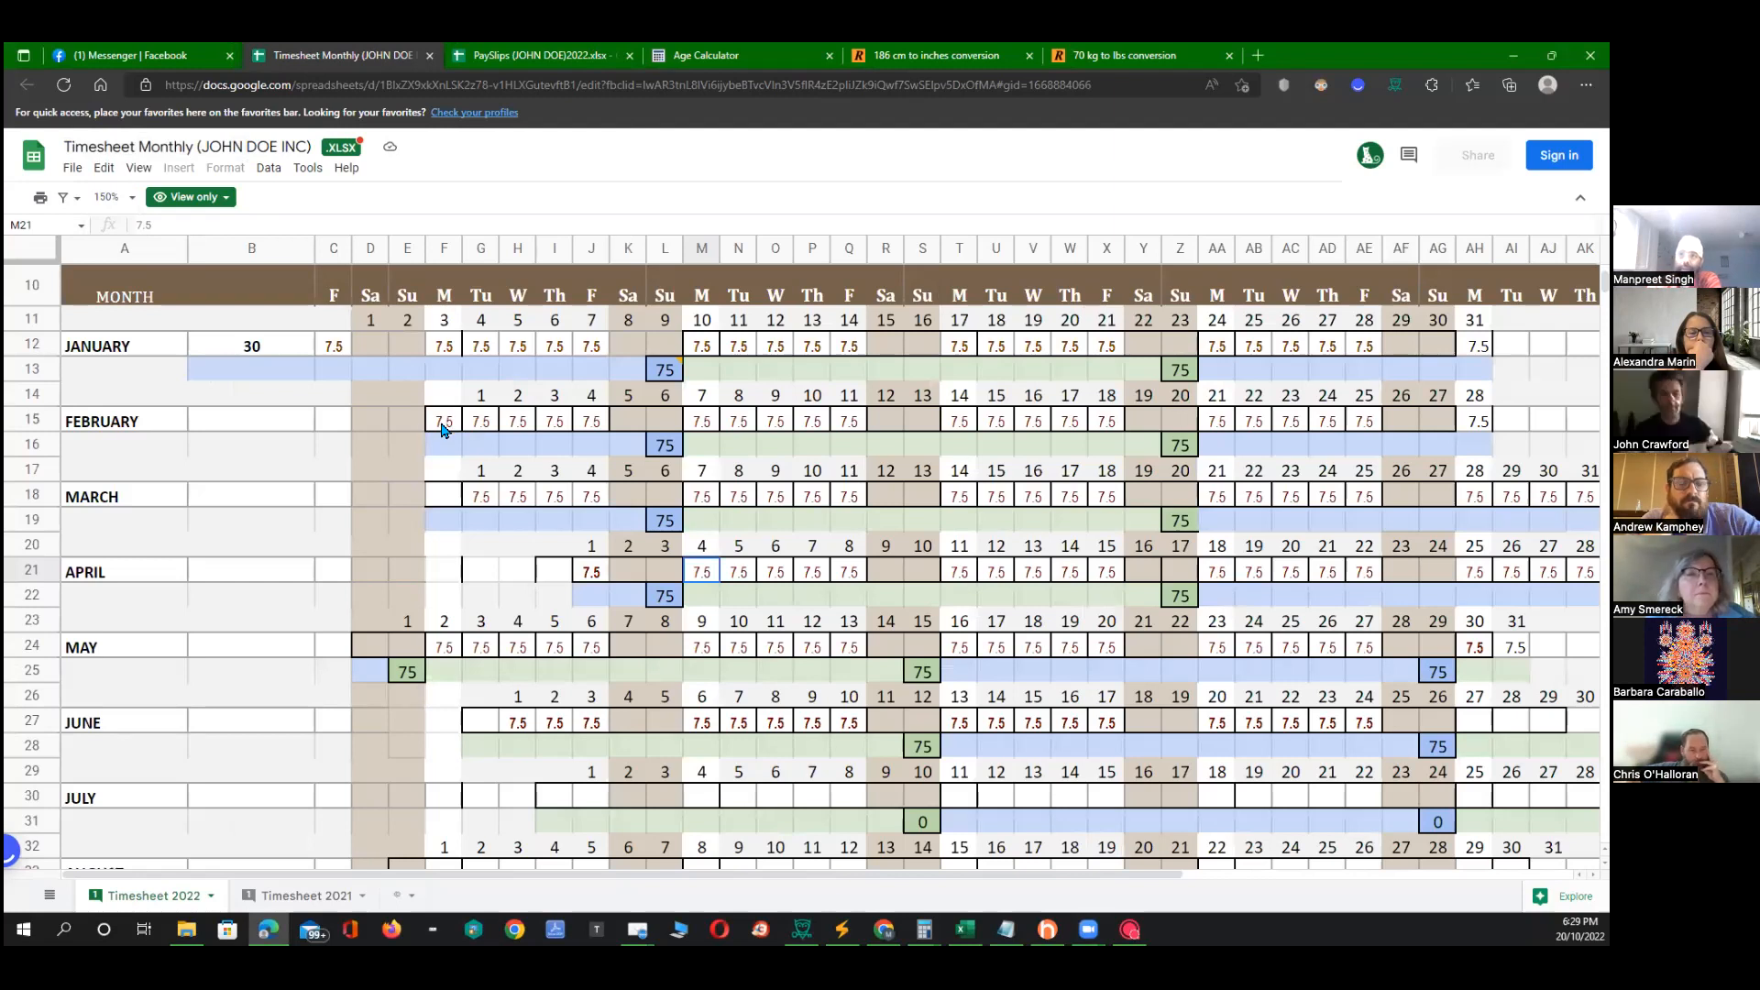
Check the biweekly hours formula in L16 of the Timesheet 2022 sheet, and switch to the 2022 PaySlips spreadsheet.
{"action": "left_click", "coordinate": [669, 448]}
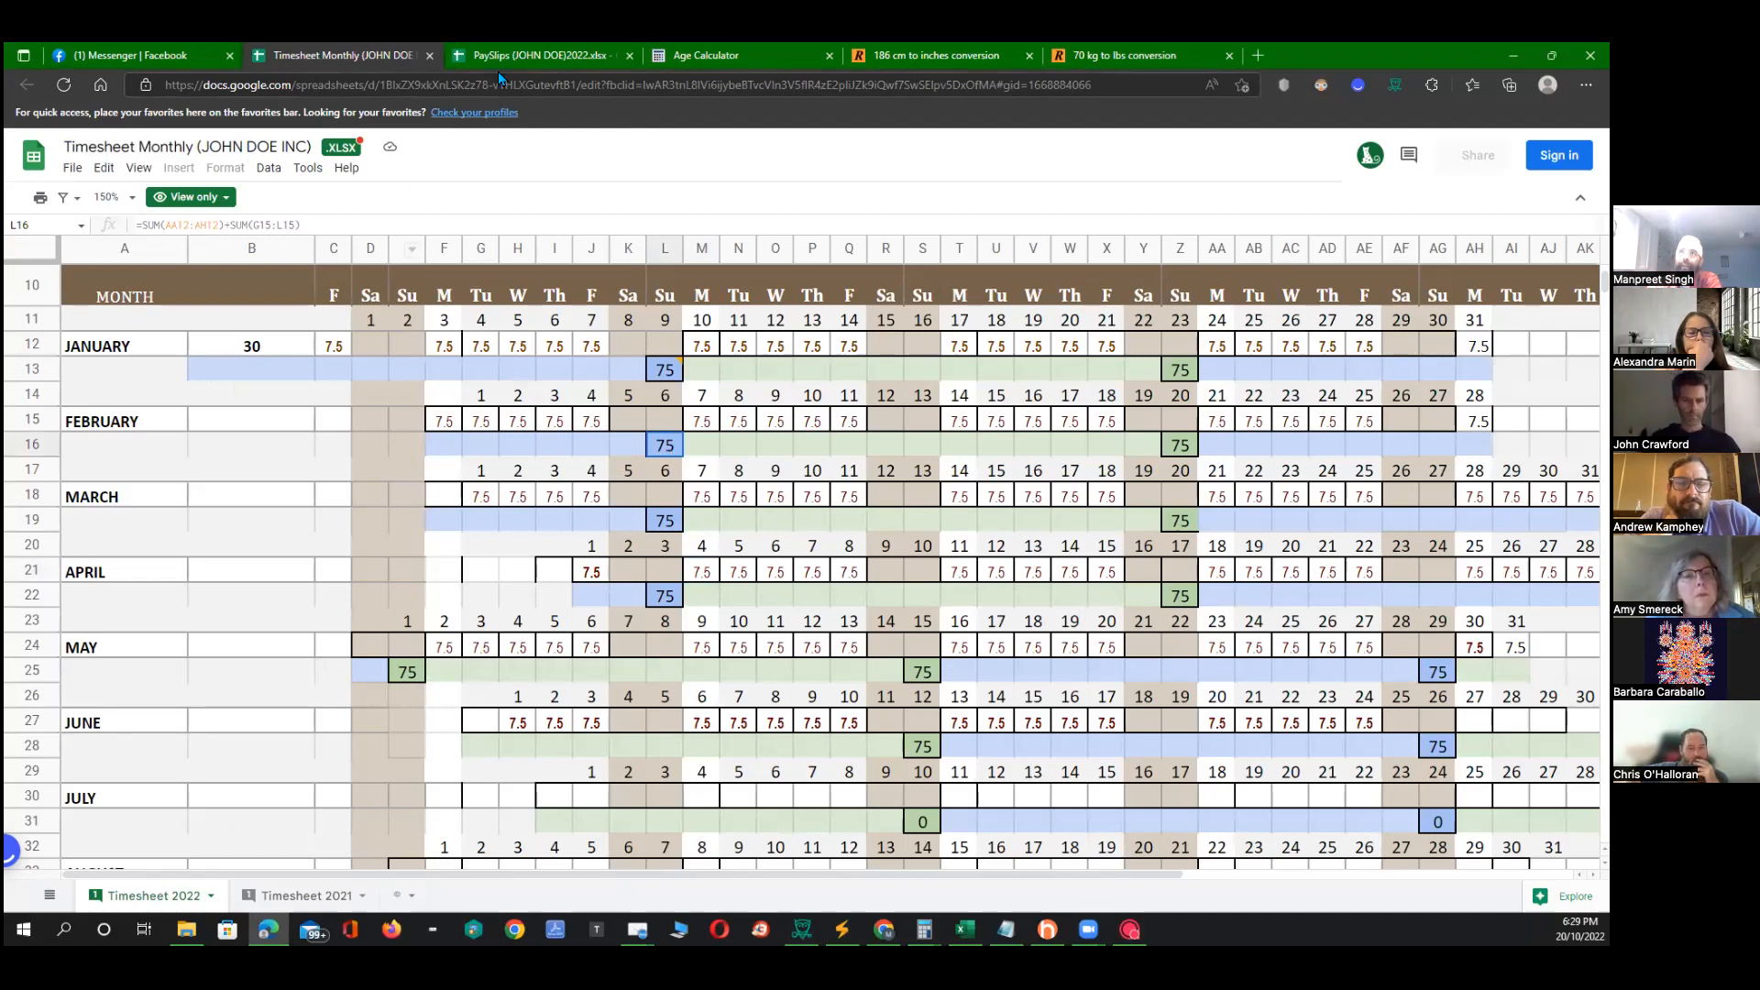
{"action": "left_click", "coordinate": [538, 57]}
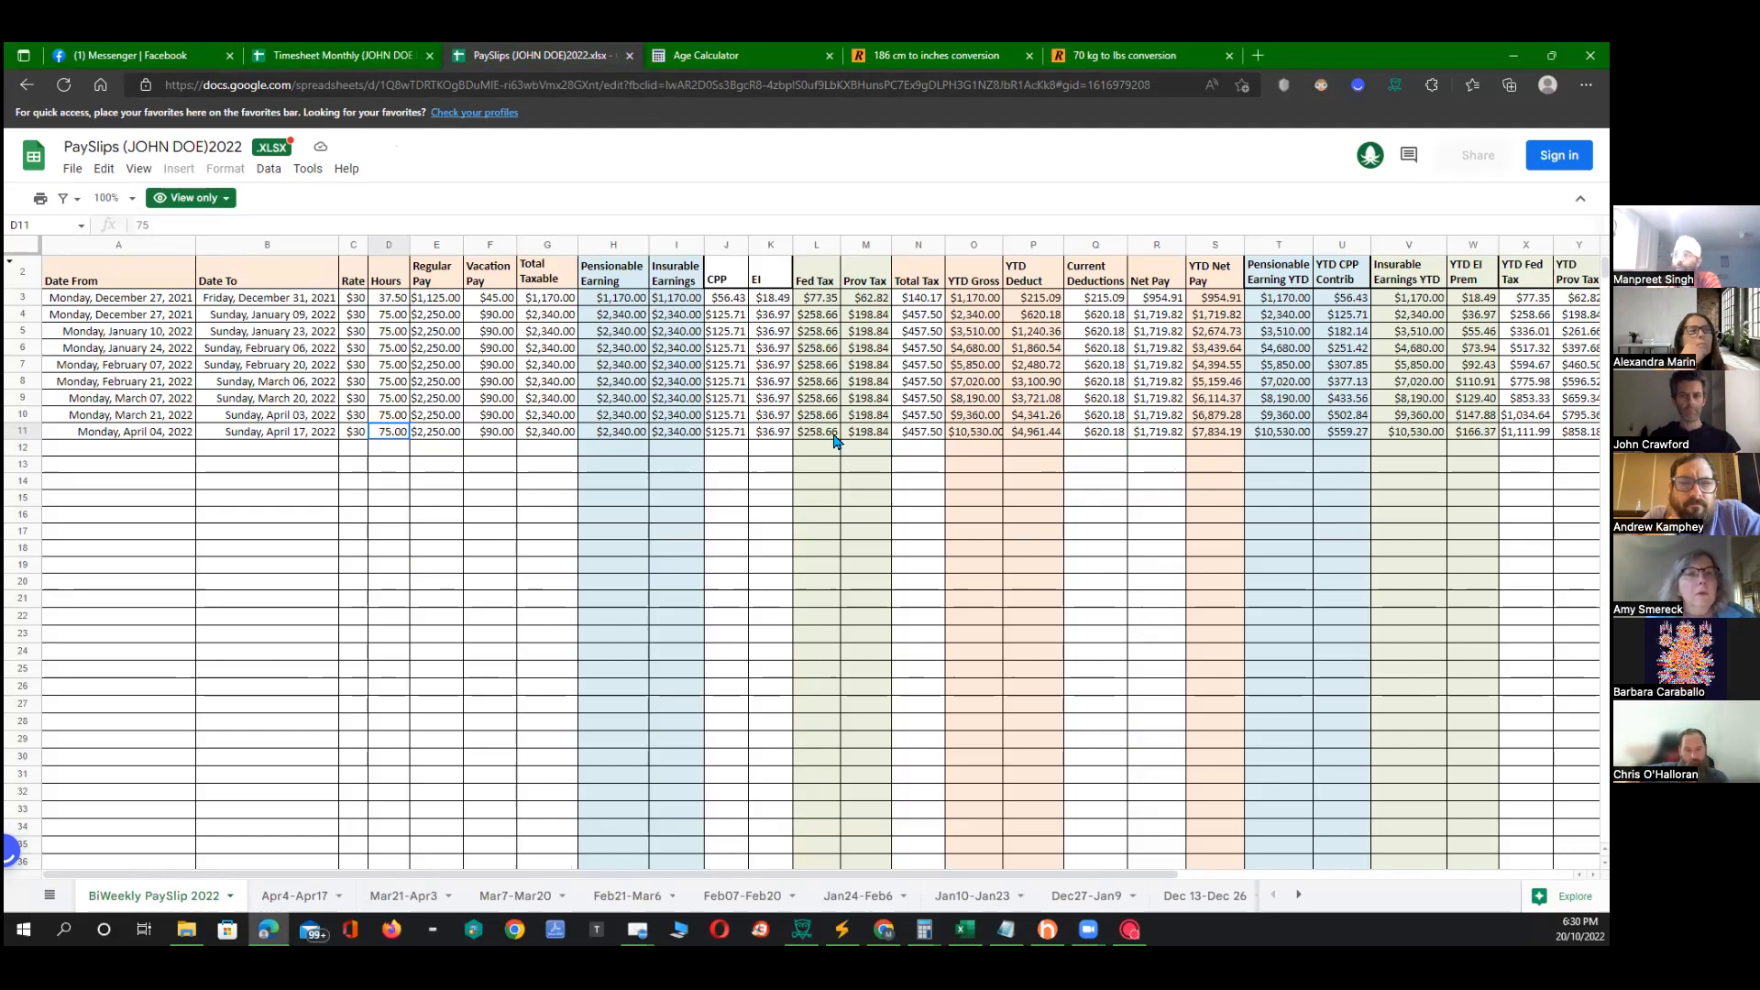
Compare the rate and hours of the April 04 payslip row with the timesheet's L13 comment, and select the Hours values D3:D12.
{"action": "left_click", "coordinate": [349, 432]}
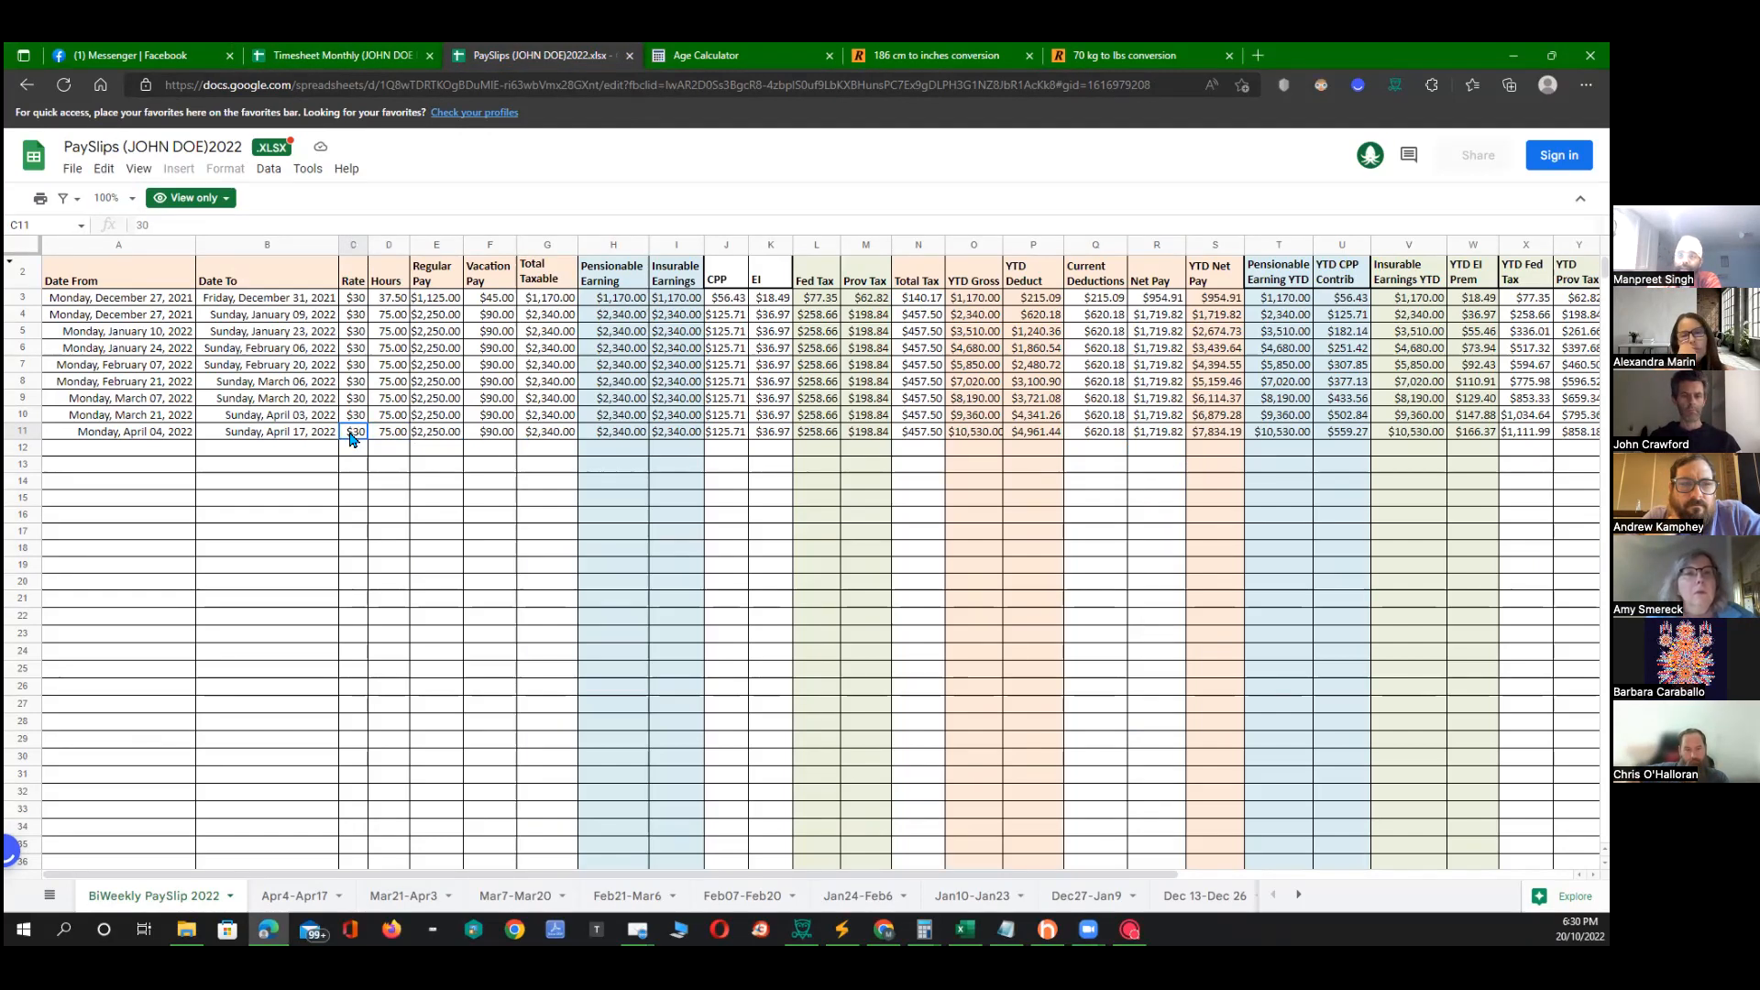
{"action": "left_click", "coordinate": [391, 434]}
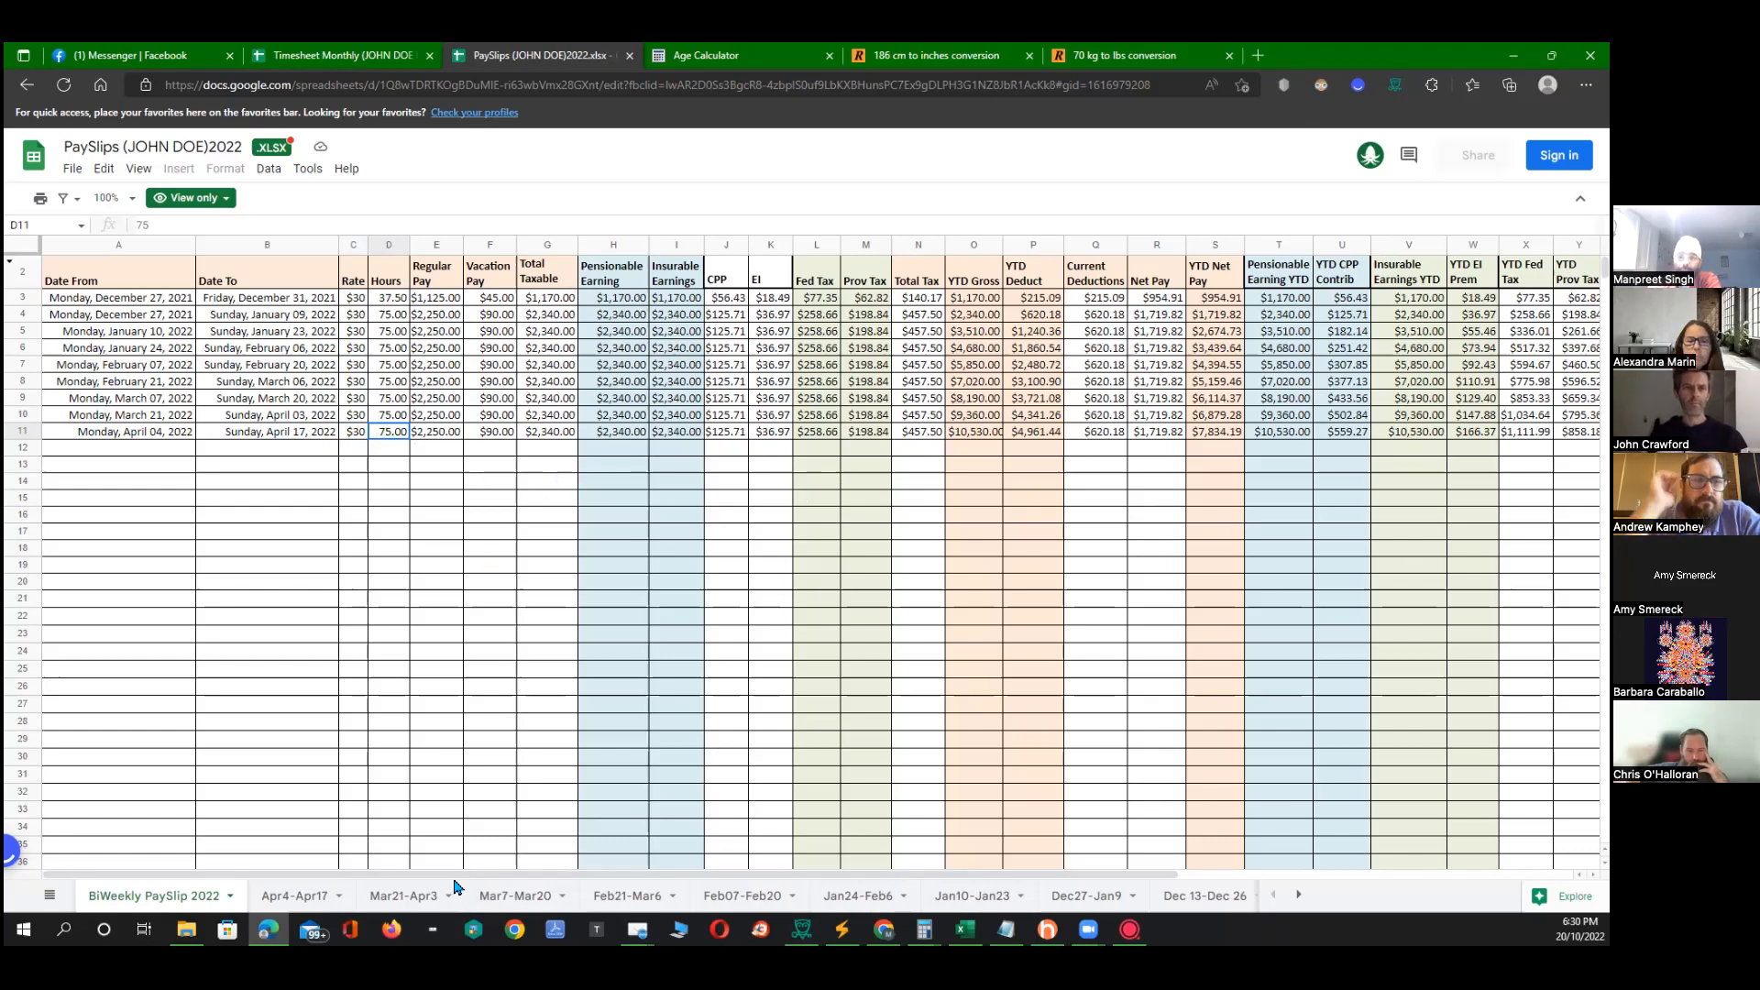
{"action": "left_click", "coordinate": [349, 58]}
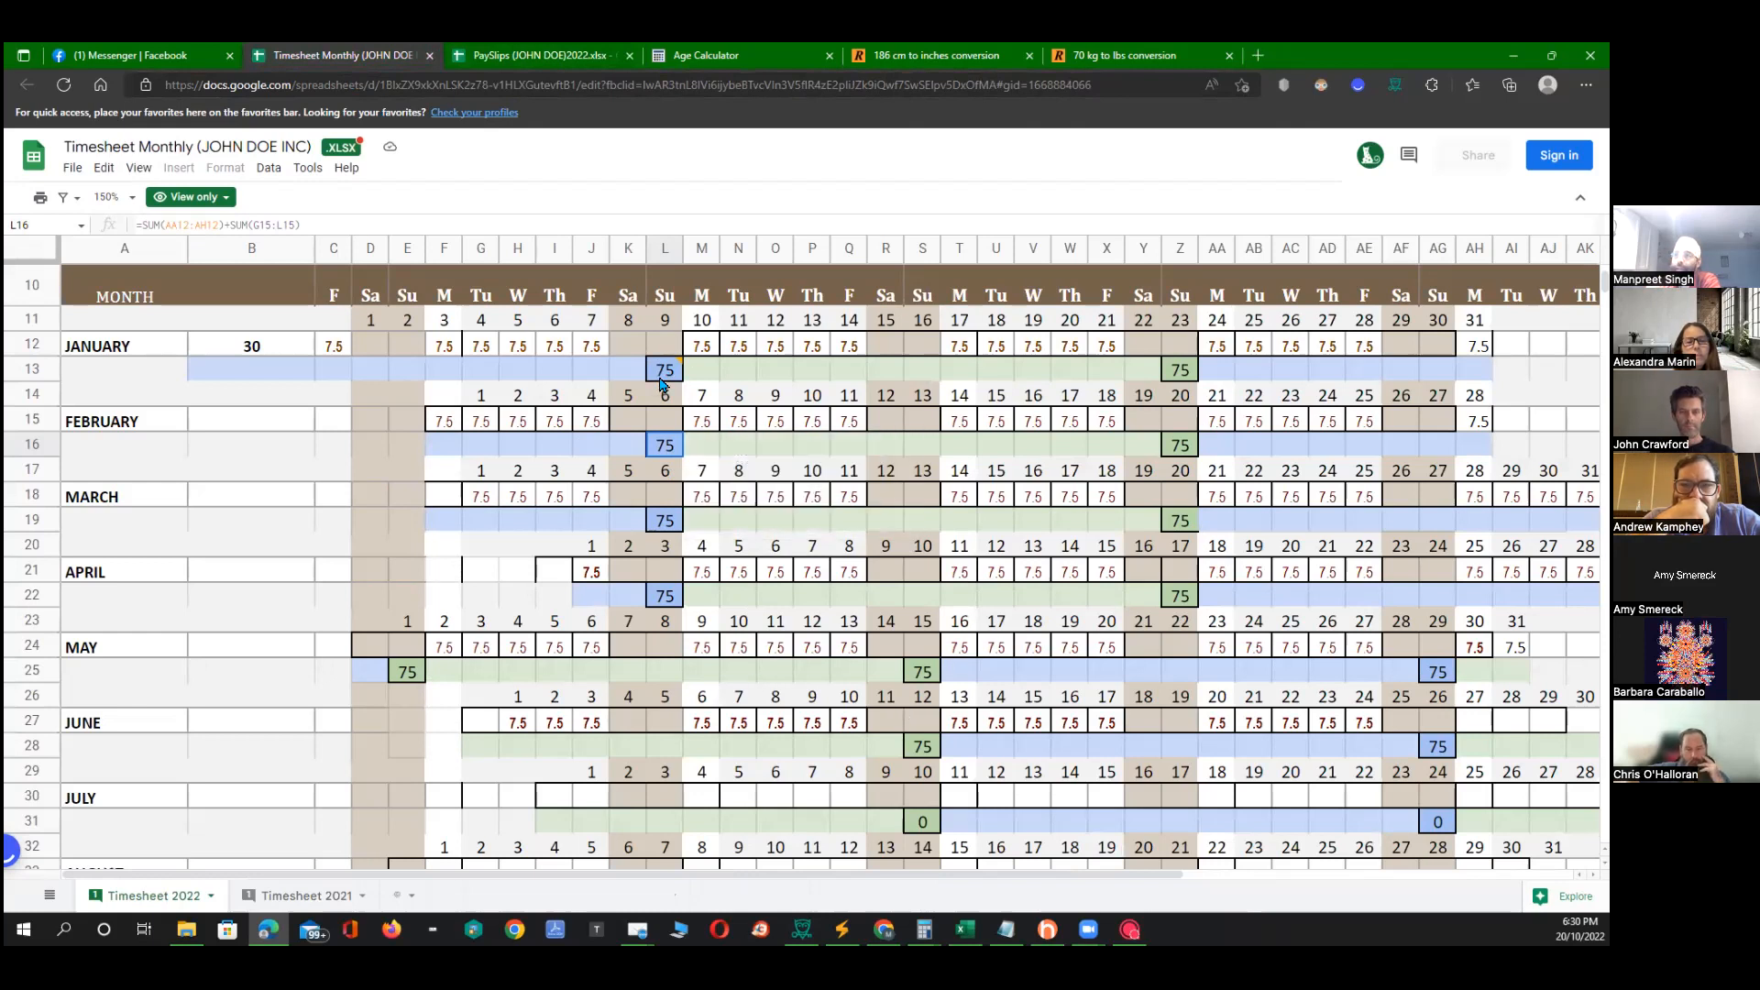
{"action": "mouse_move", "coordinate": [665, 376]}
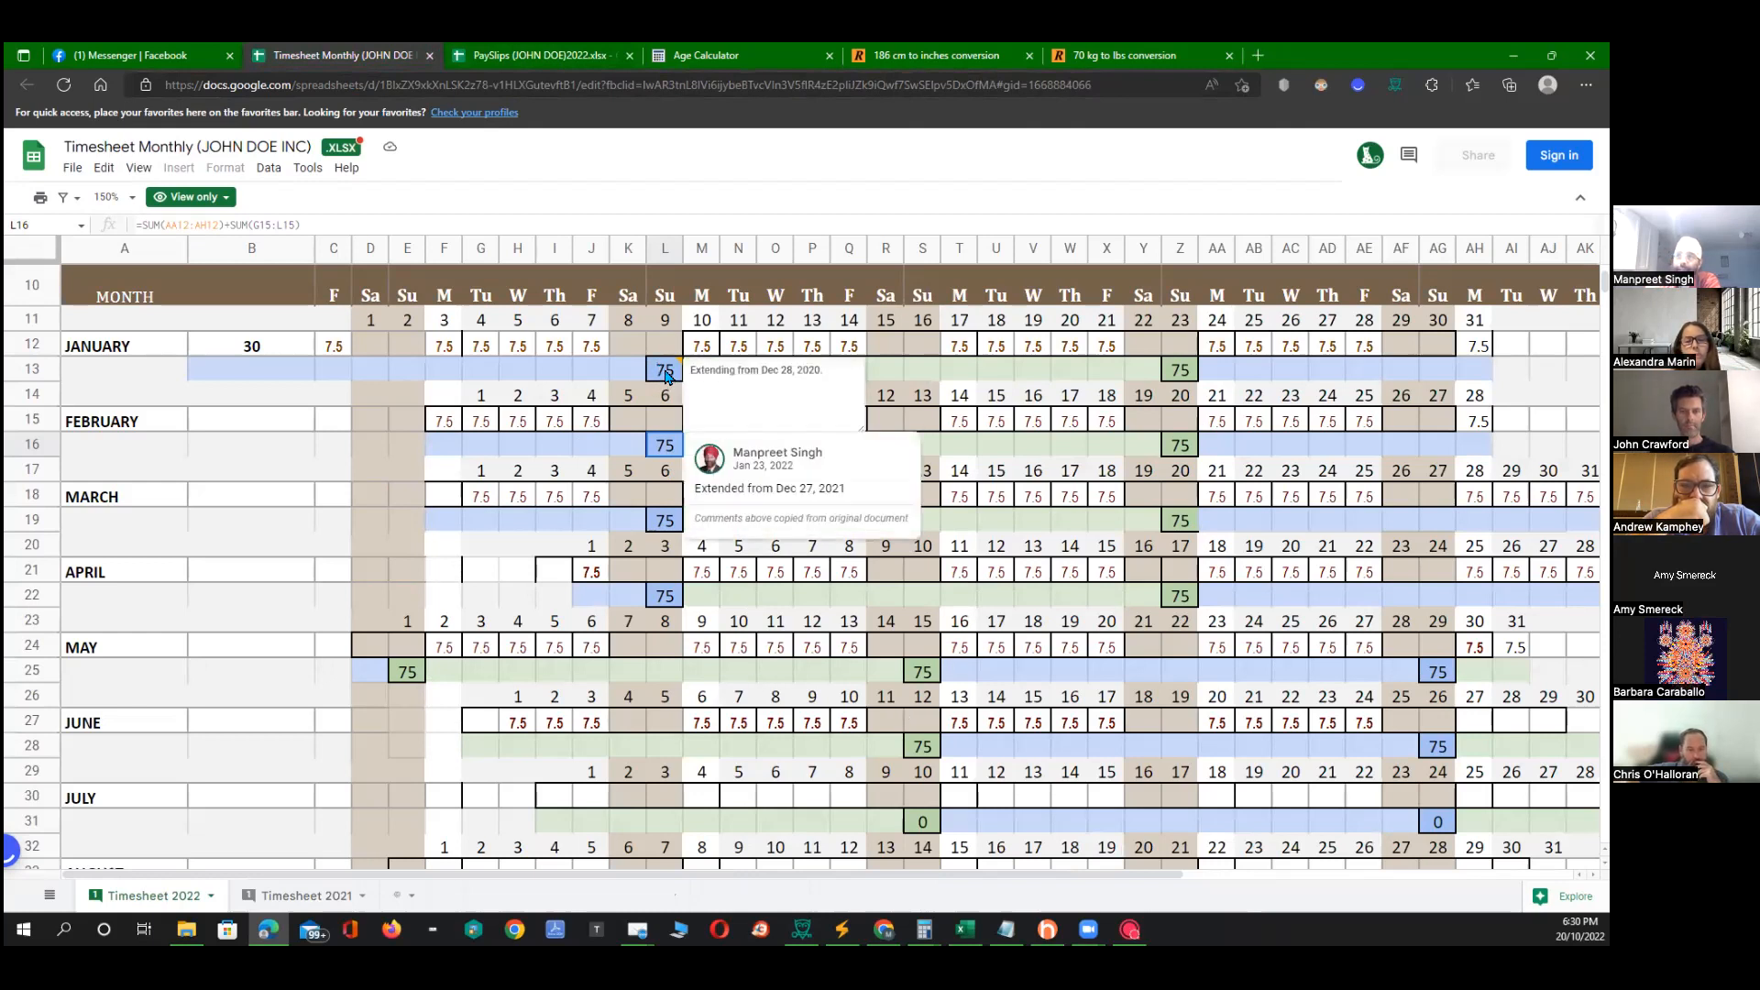
{"action": "left_click", "coordinate": [563, 58]}
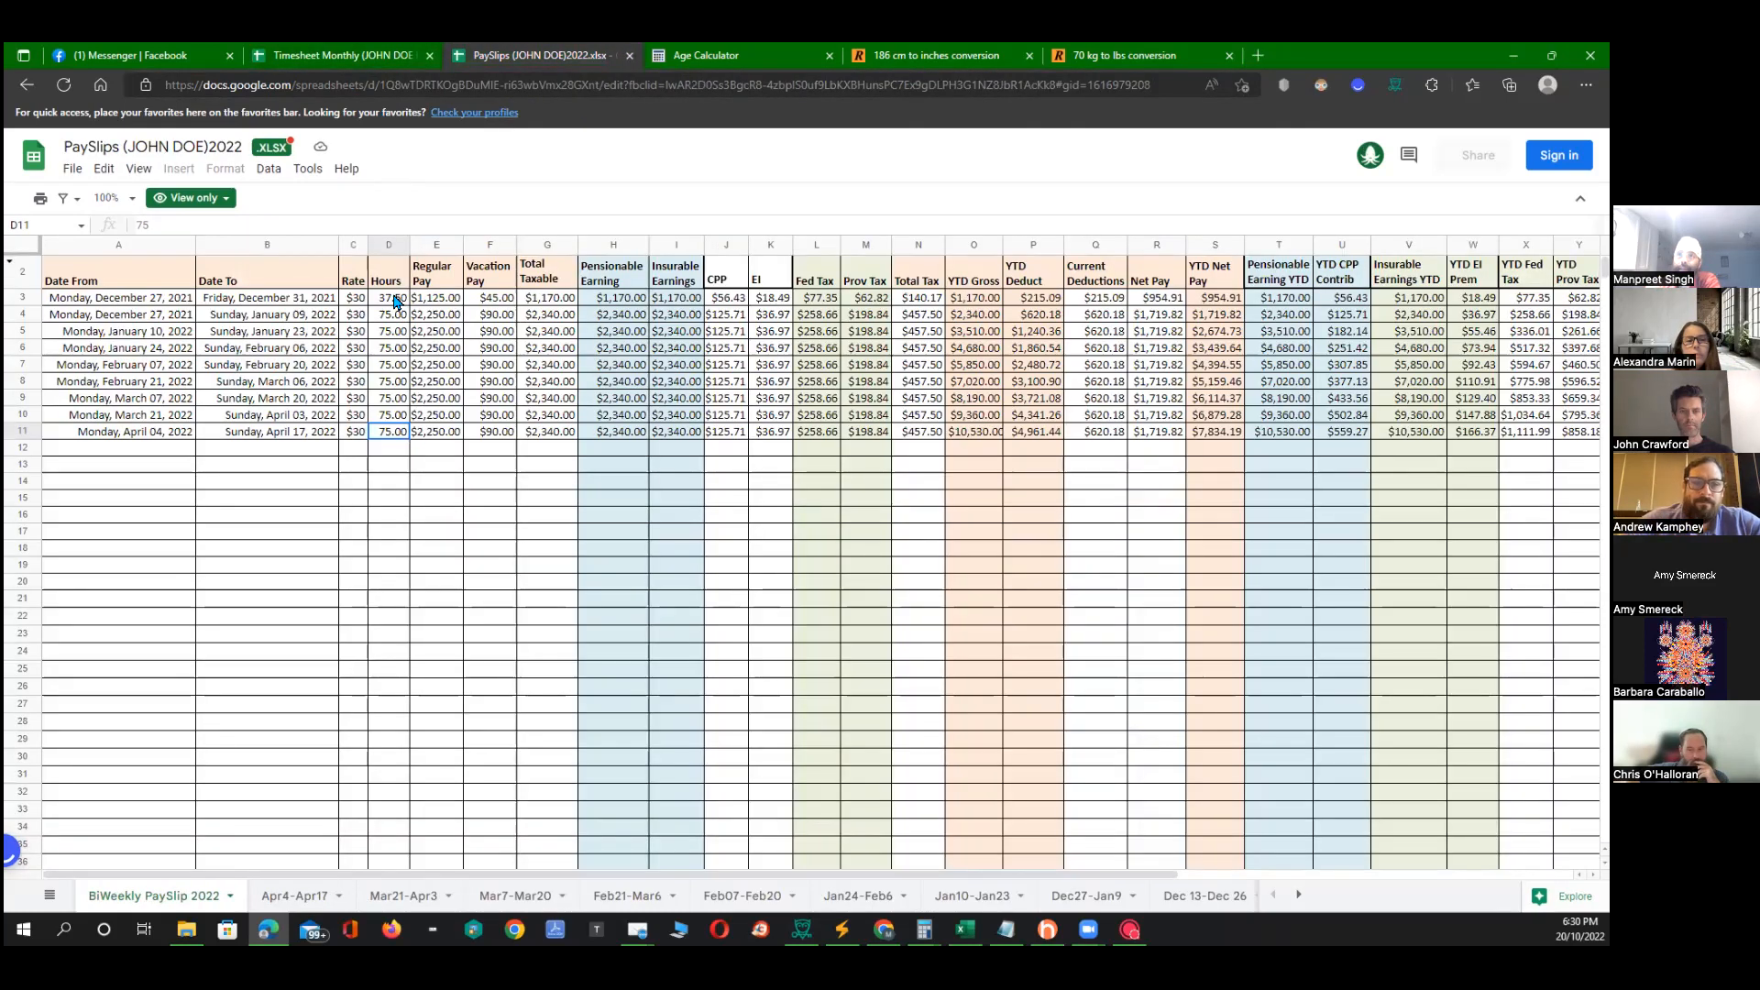
{"action": "left_click_drag", "start_coordinate": [388, 298], "coordinate": [388, 447]}
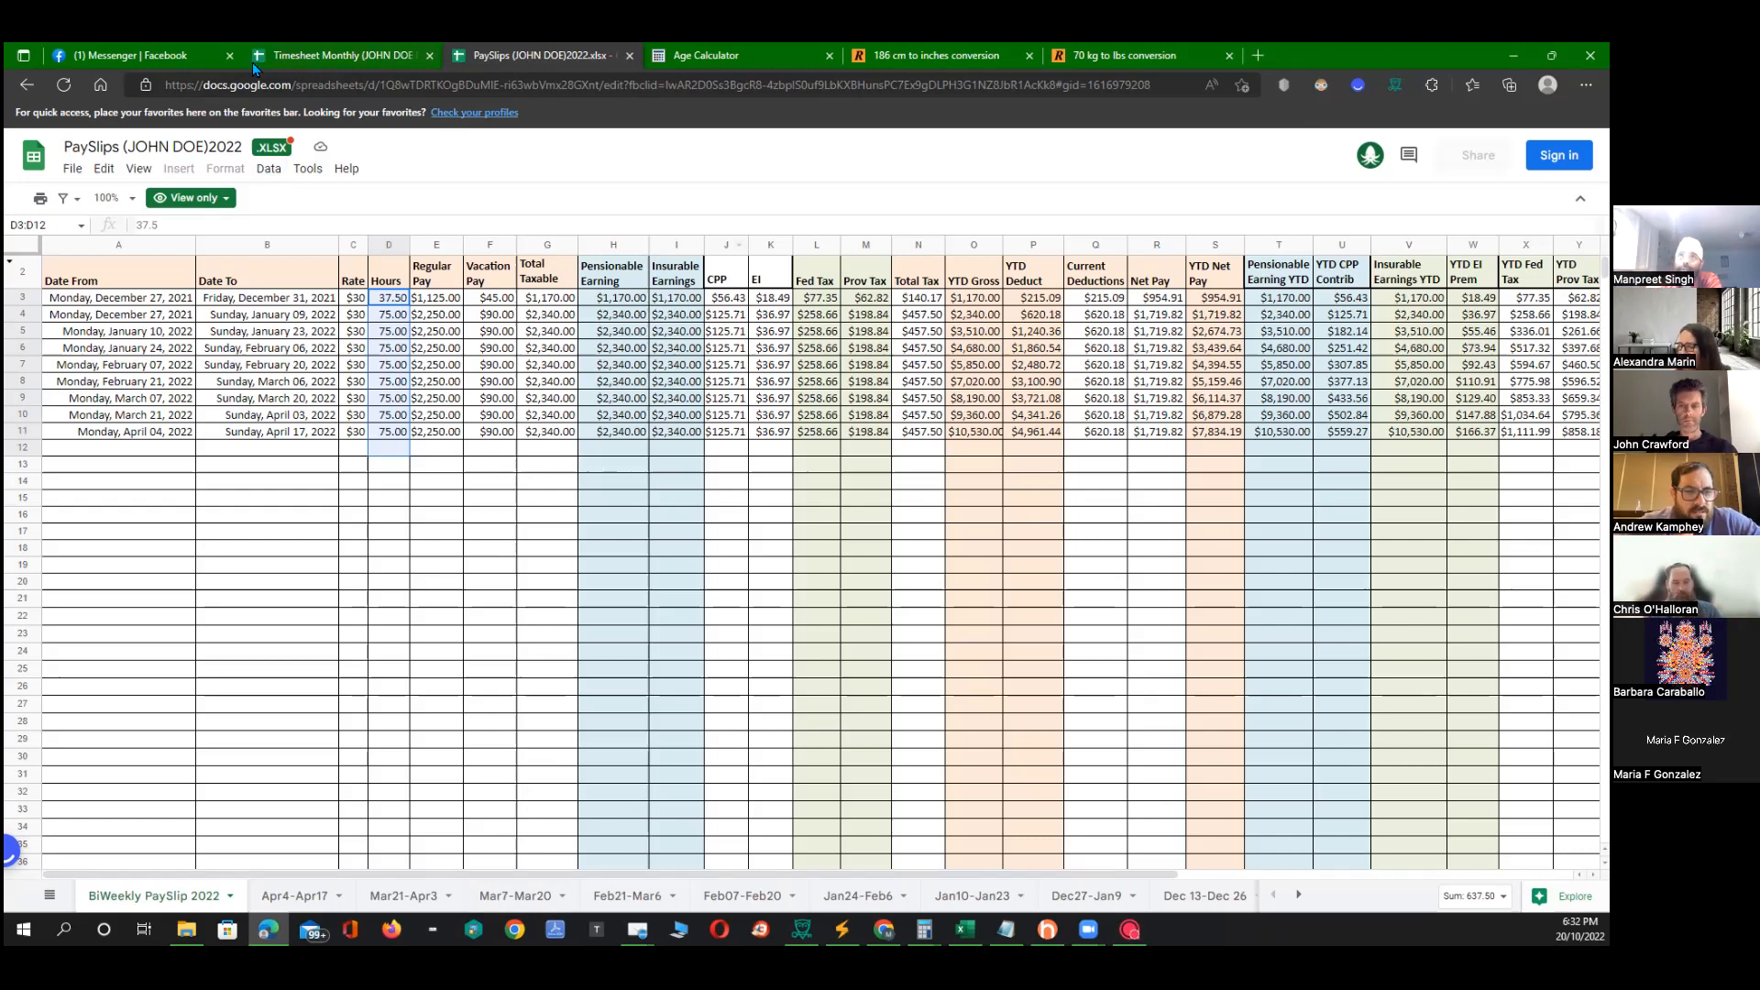
Examine the February daily hours and the biweekly total formulas in L13 and L19 of the Timesheet 2022 sheet.
{"action": "left_click", "coordinate": [358, 57]}
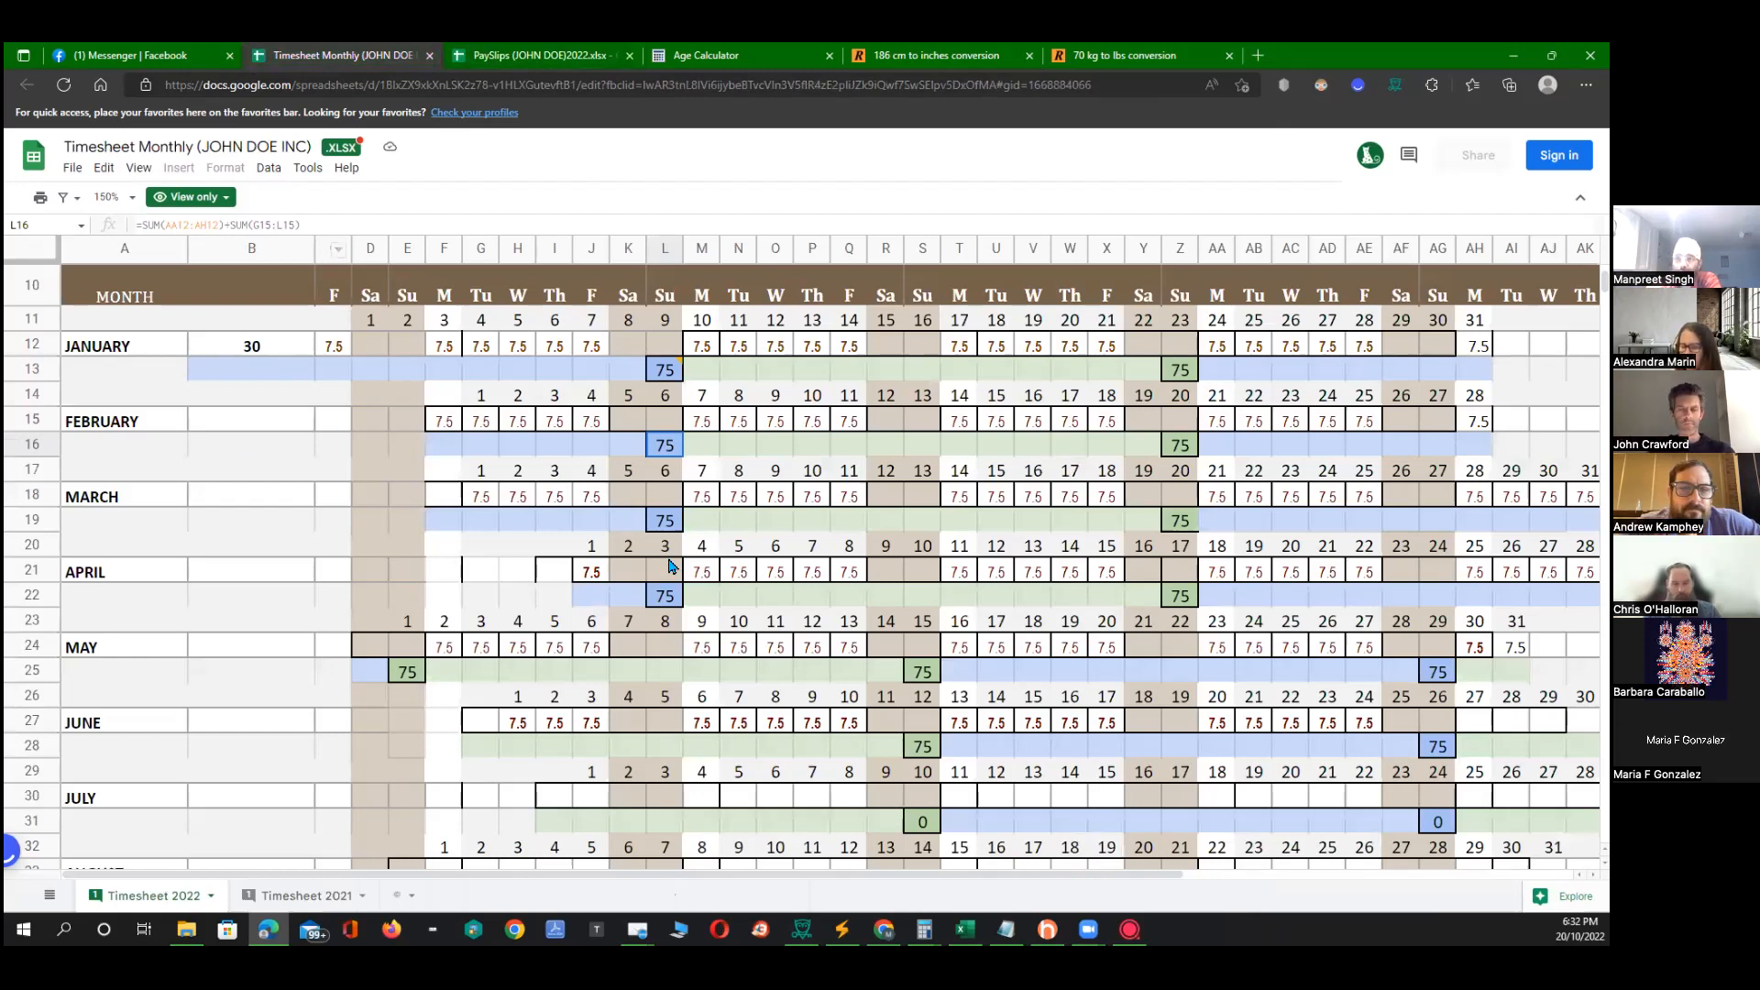
{"action": "left_click", "coordinate": [461, 419]}
{"action": "left_click", "coordinate": [715, 426]}
{"action": "left_click", "coordinate": [784, 423]}
{"action": "left_click", "coordinate": [860, 422]}
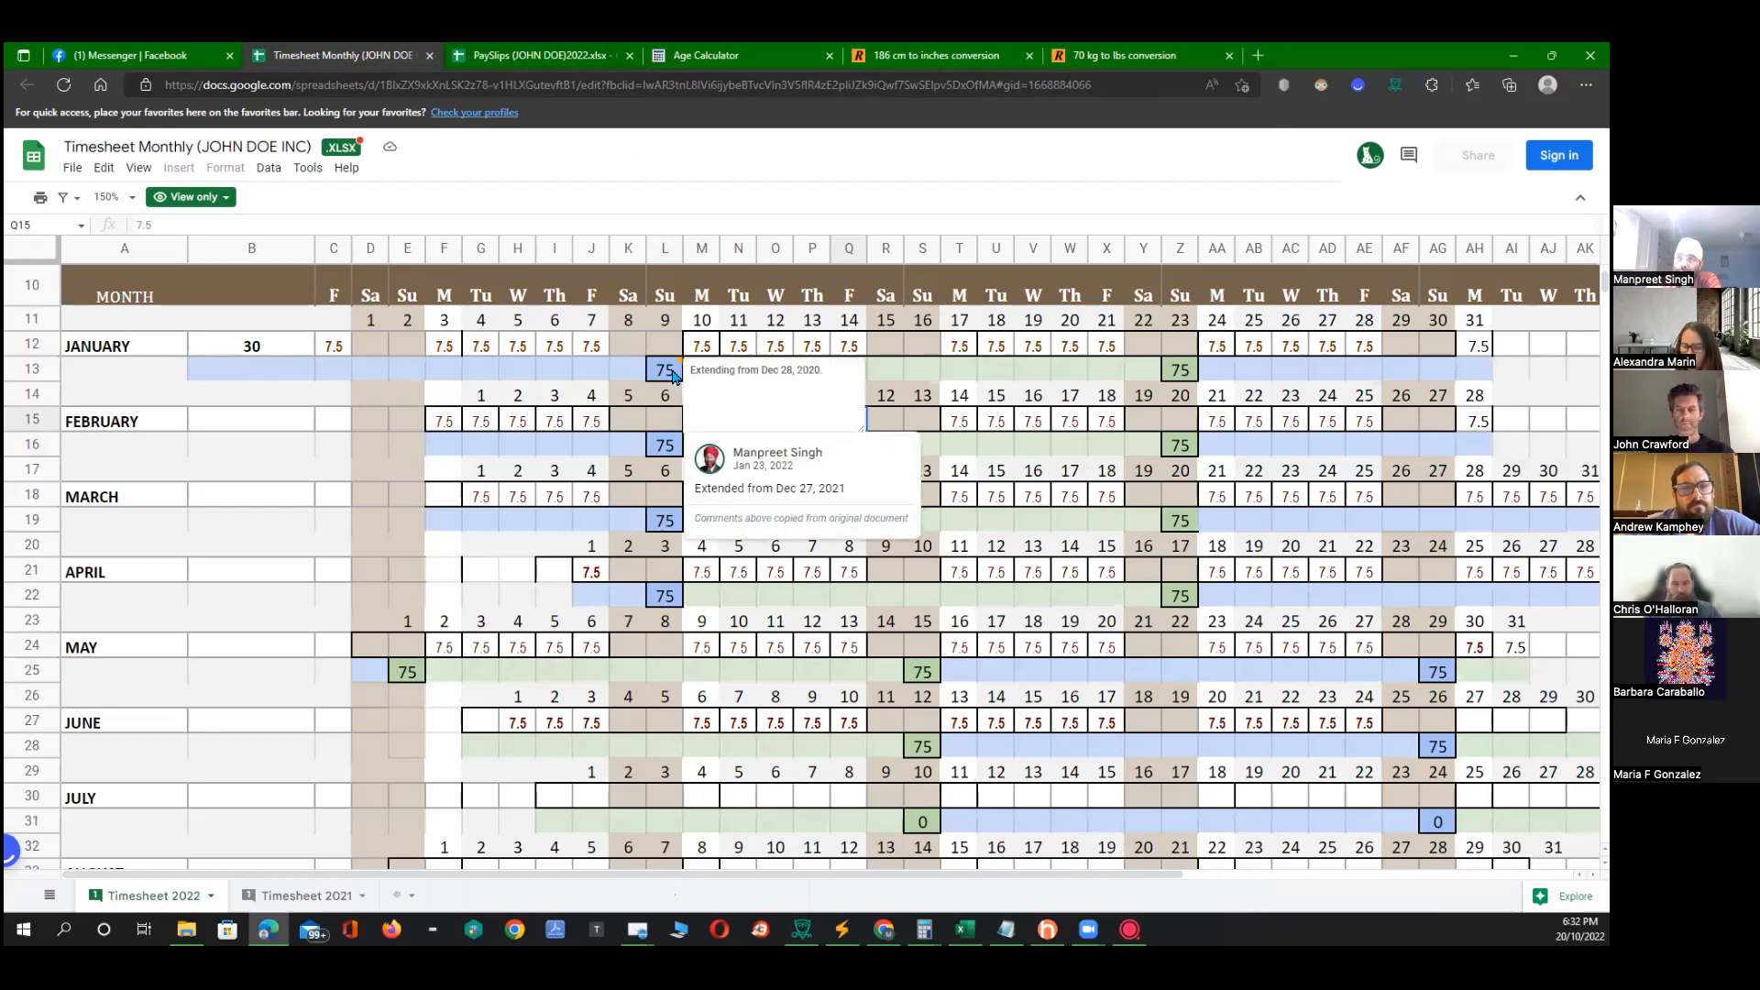
{"action": "left_click", "coordinate": [674, 376]}
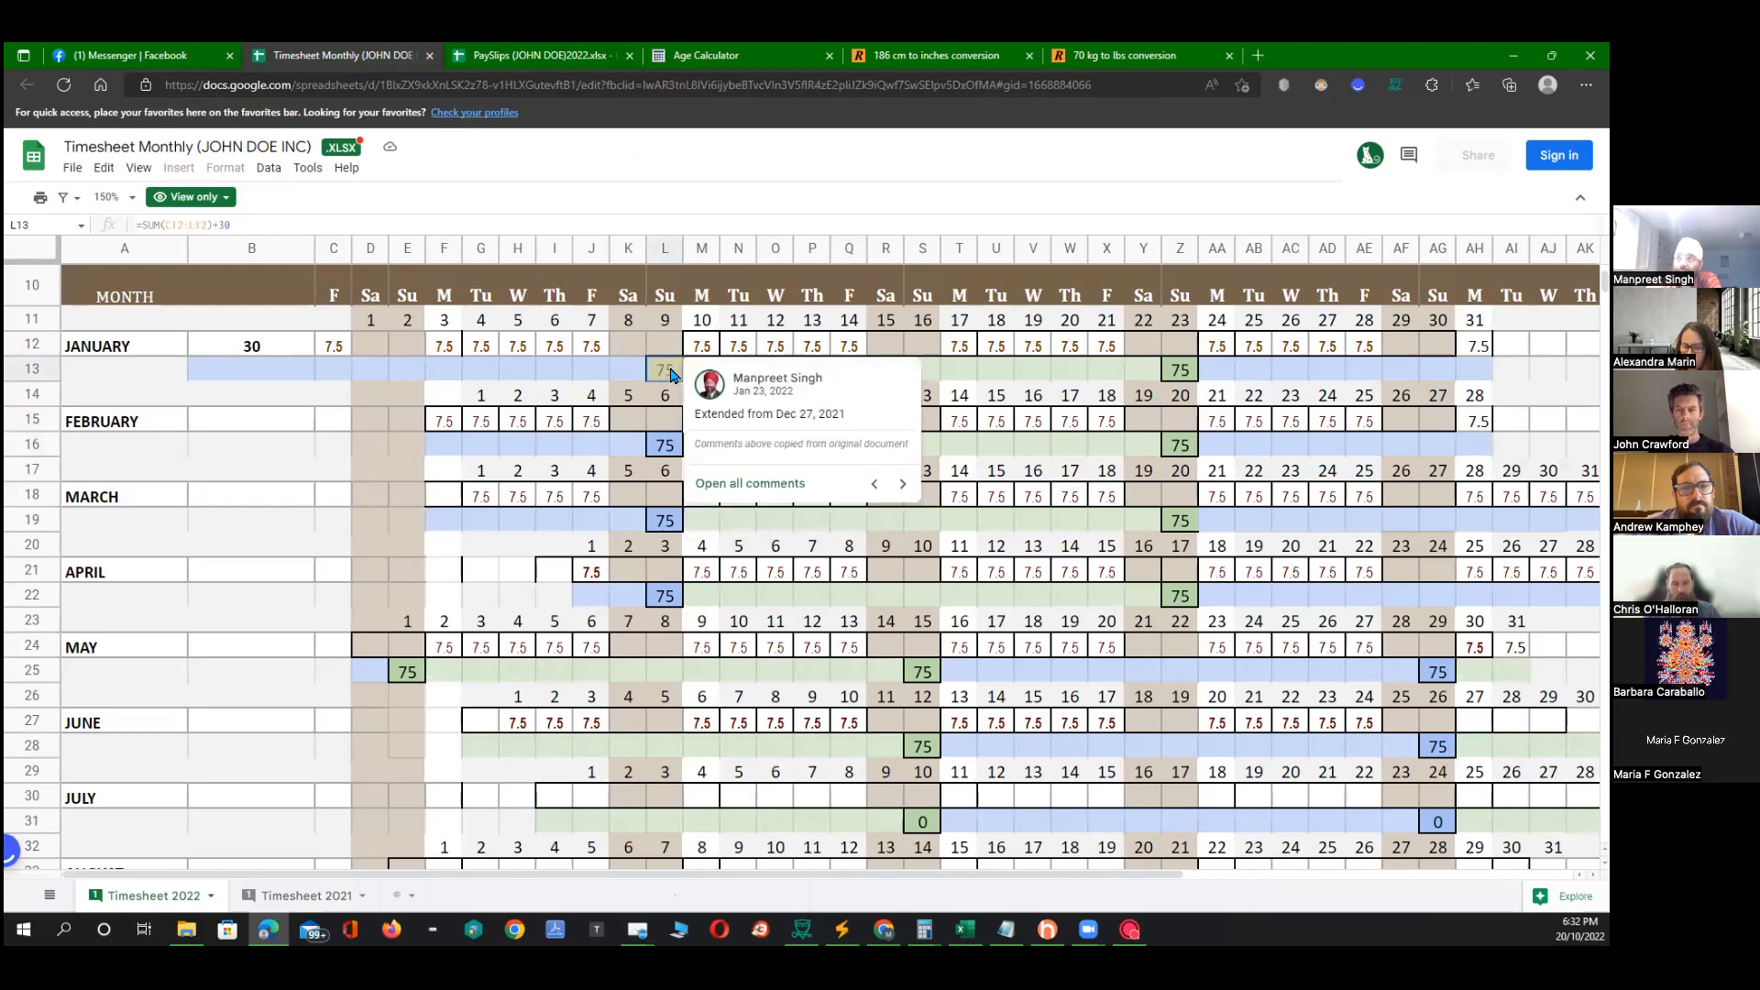
{"action": "left_click", "coordinate": [668, 523]}
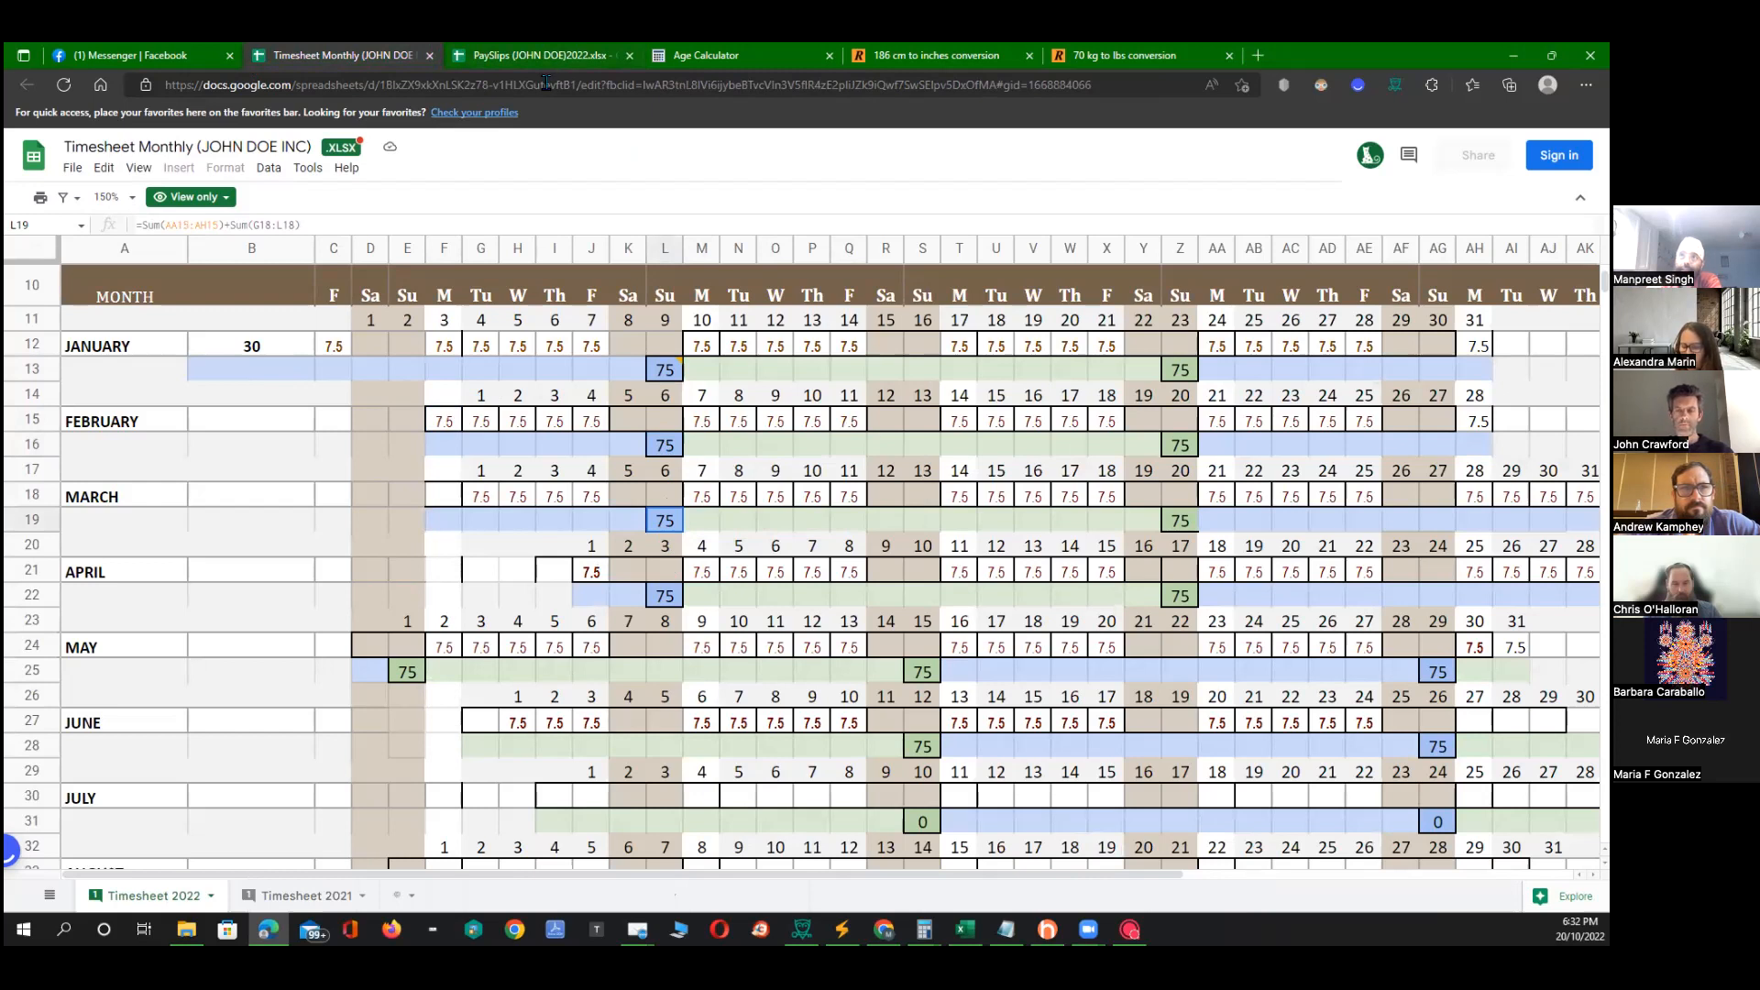
Return to the payslips spreadsheet and enlarge the BiWeekly PaySlip 2022 sheet to 150%.
{"action": "left_click", "coordinate": [564, 56]}
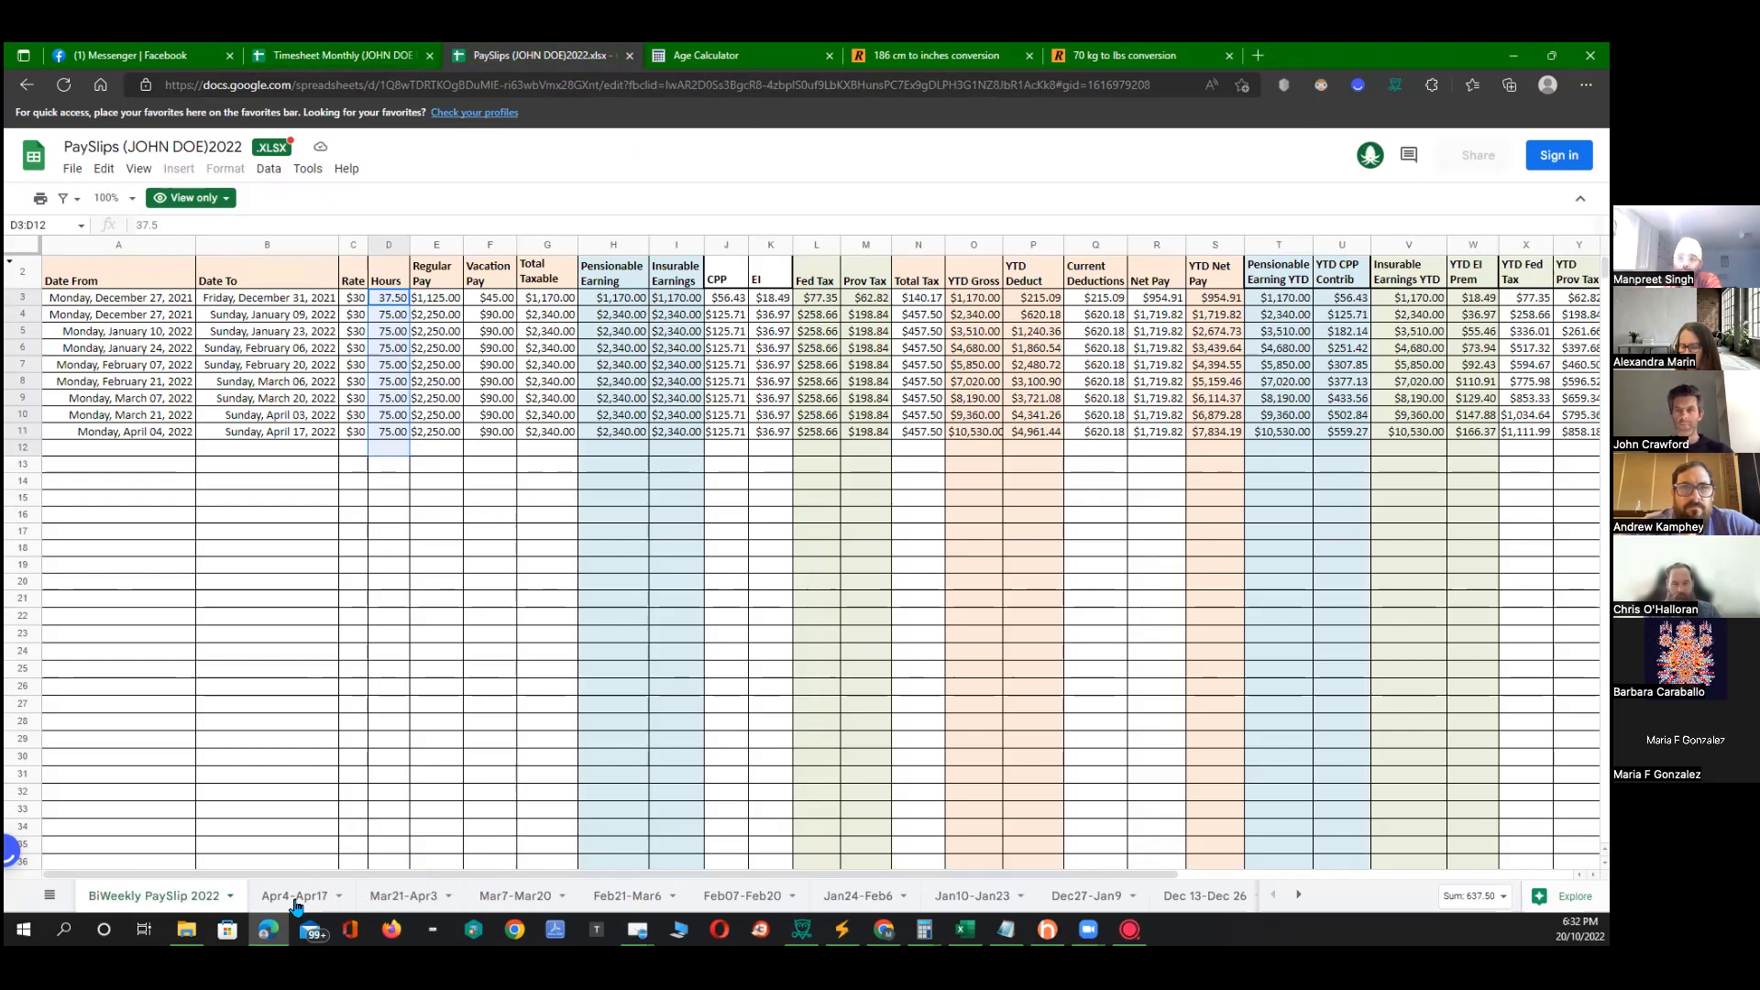
{"action": "left_click", "coordinate": [376, 465]}
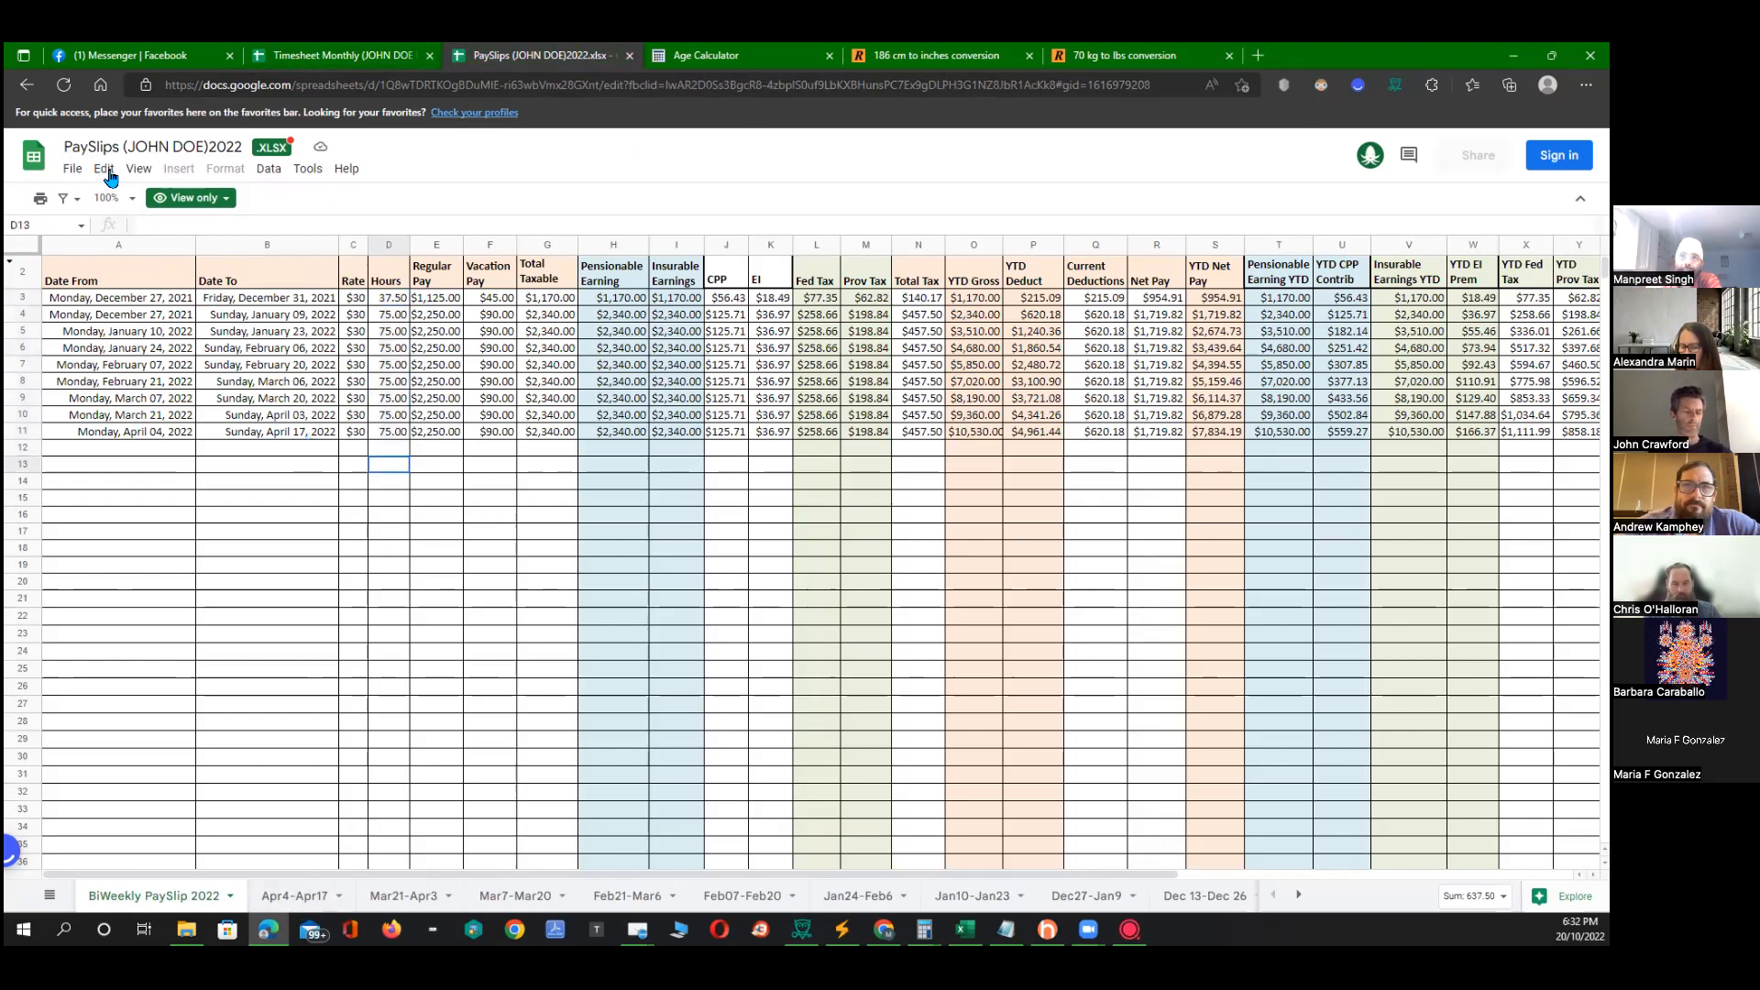
{"action": "left_click", "coordinate": [124, 198]}
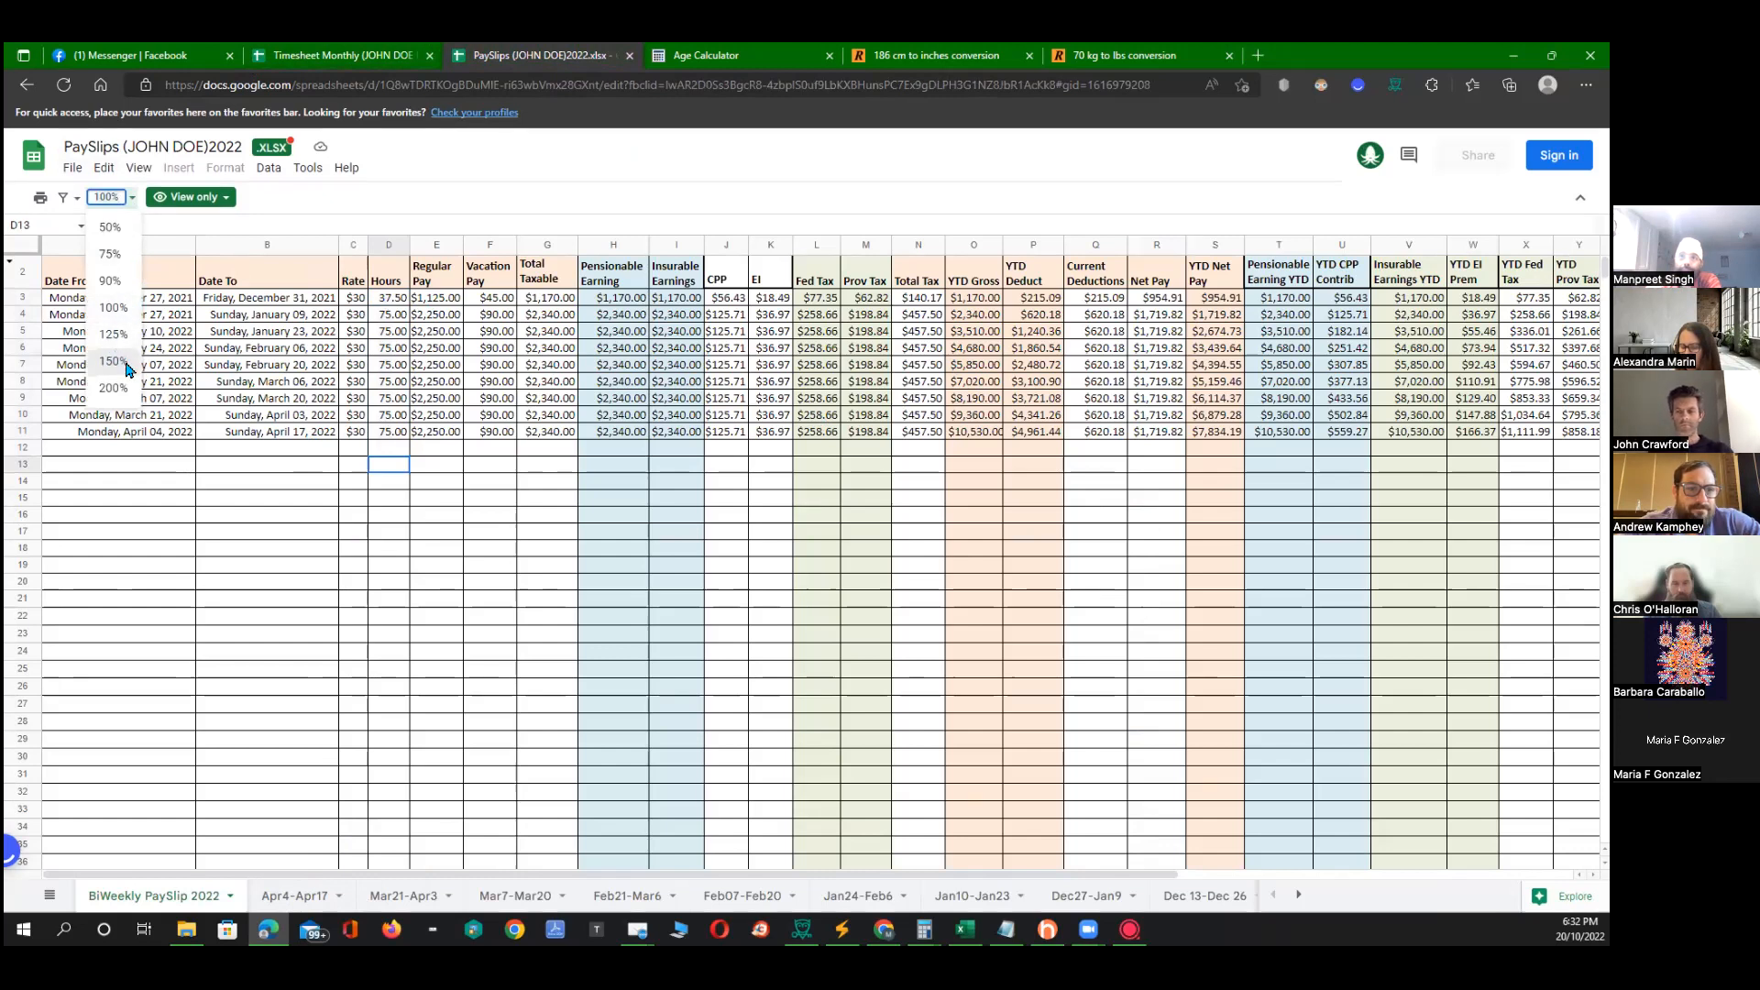
{"action": "key", "text": "Return"}
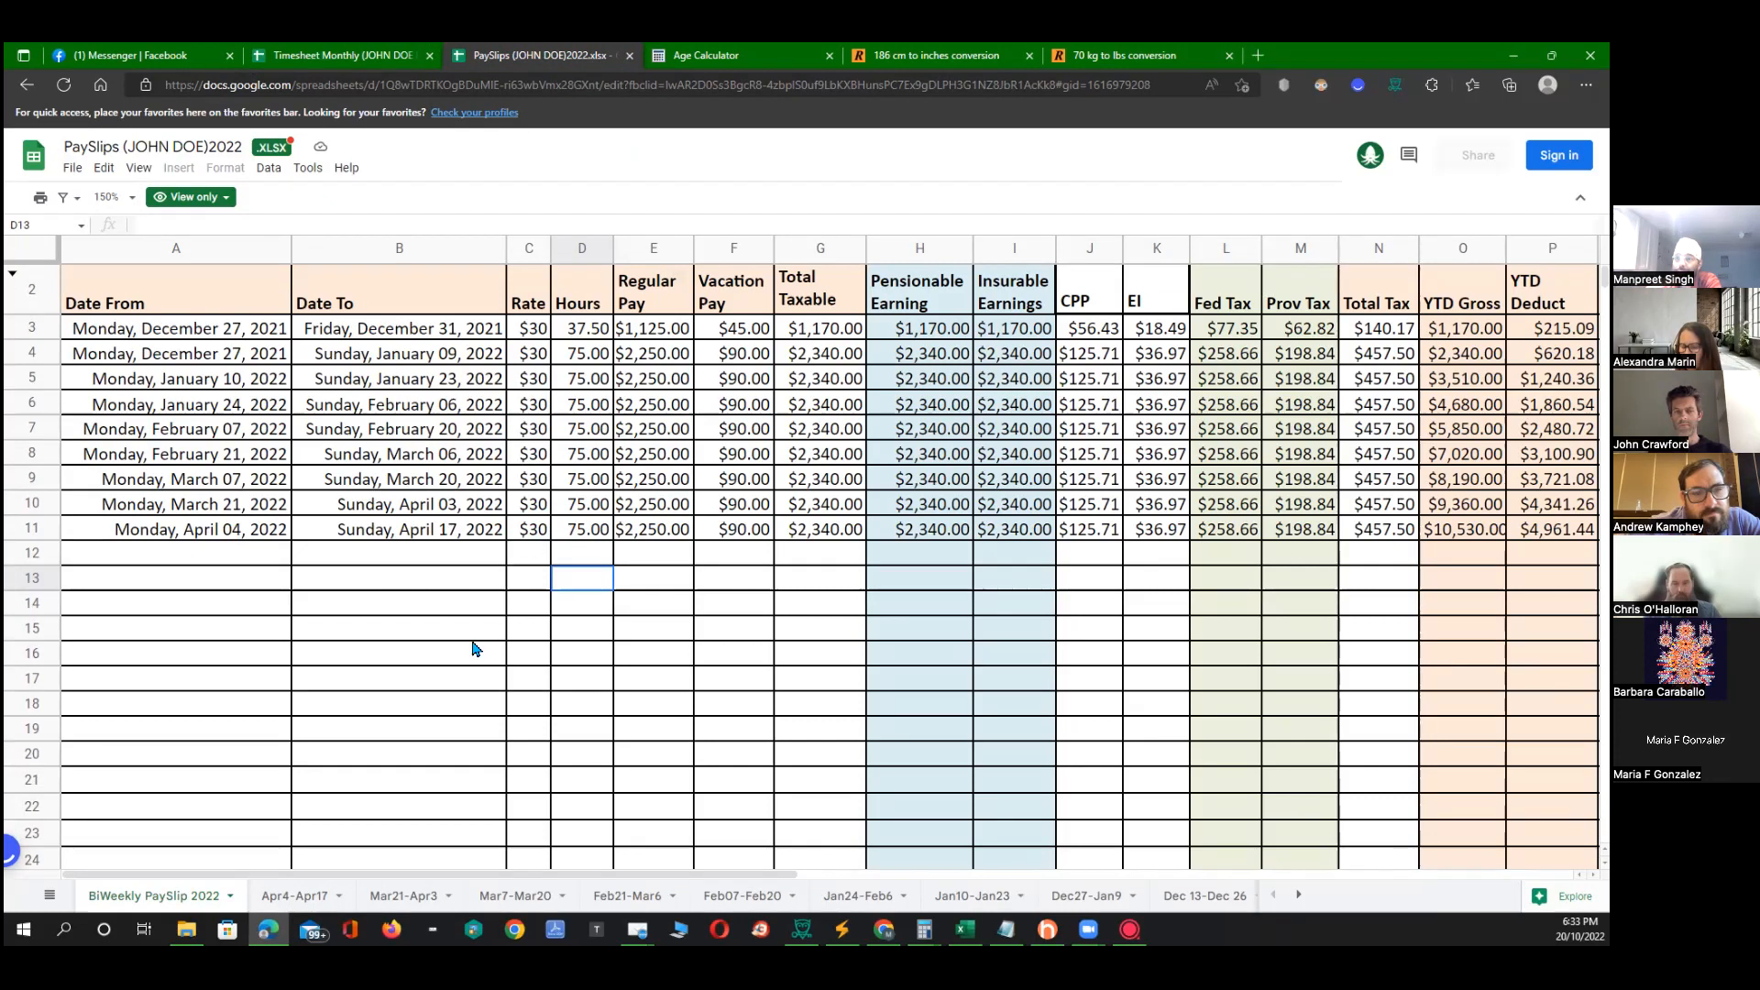
Open the Apr4-Apr17 payslip, set the zoom to 100%, and check the formulas behind the regular pay hours and rate.
{"action": "left_click", "coordinate": [296, 897]}
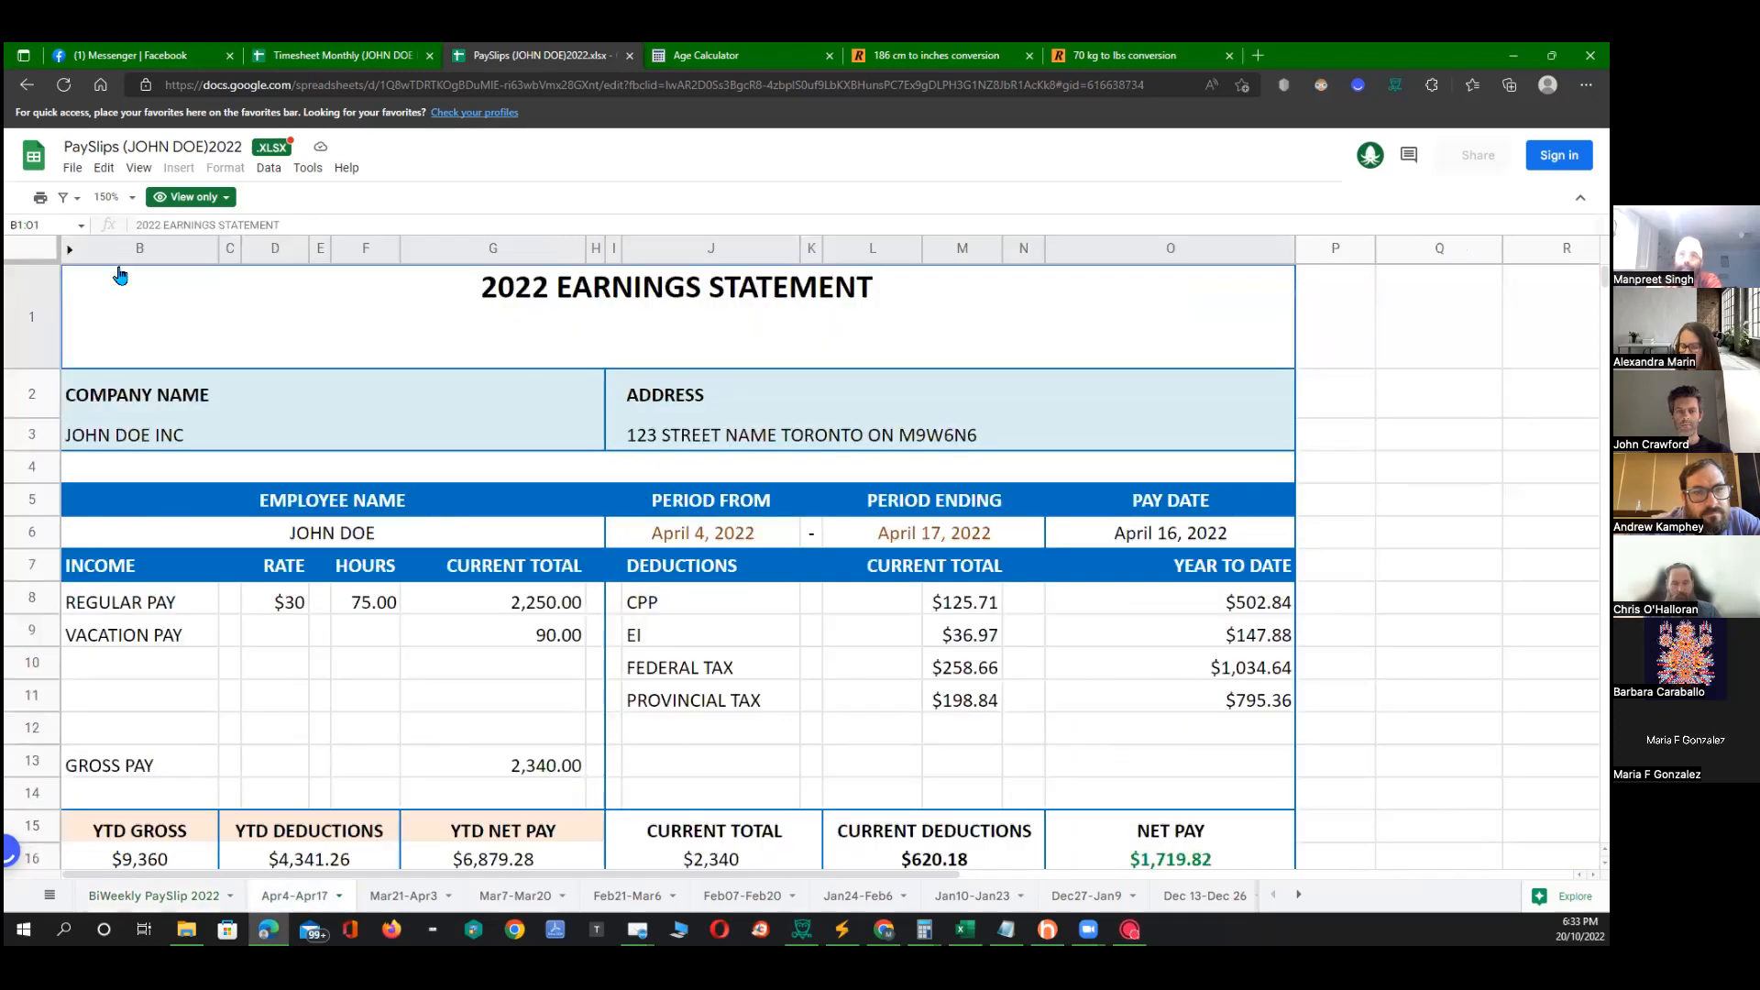
{"action": "left_click", "coordinate": [109, 197]}
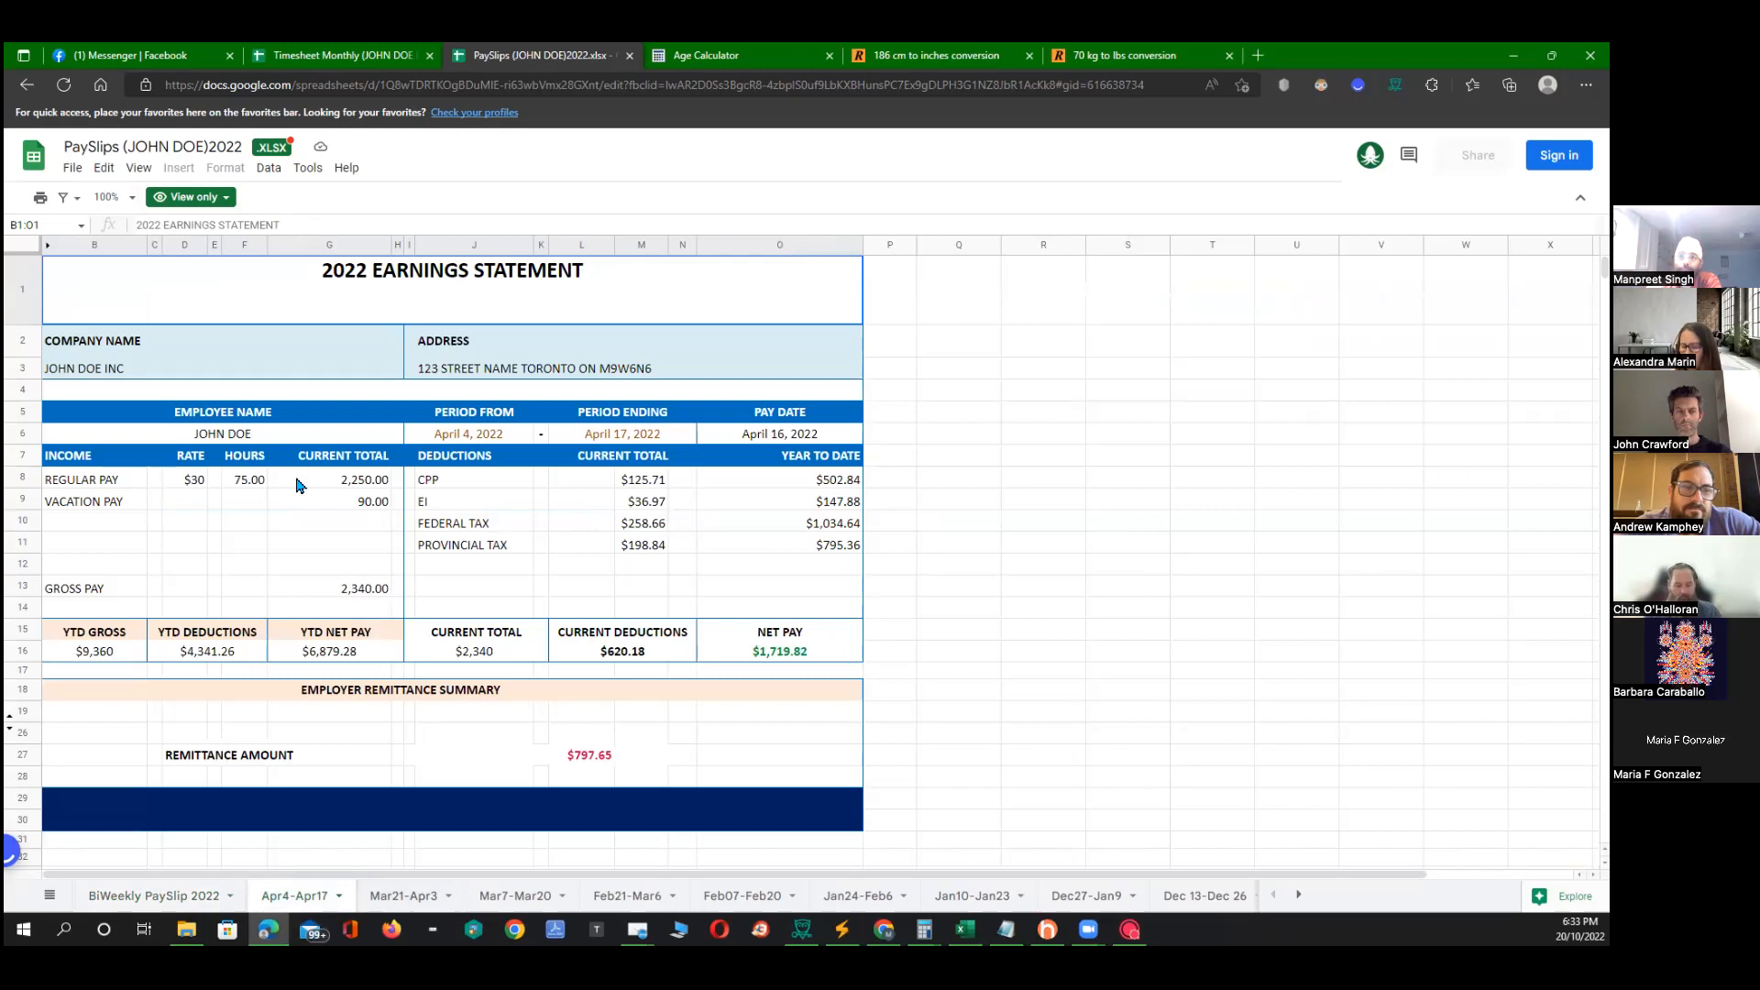
{"action": "left_click", "coordinate": [248, 490]}
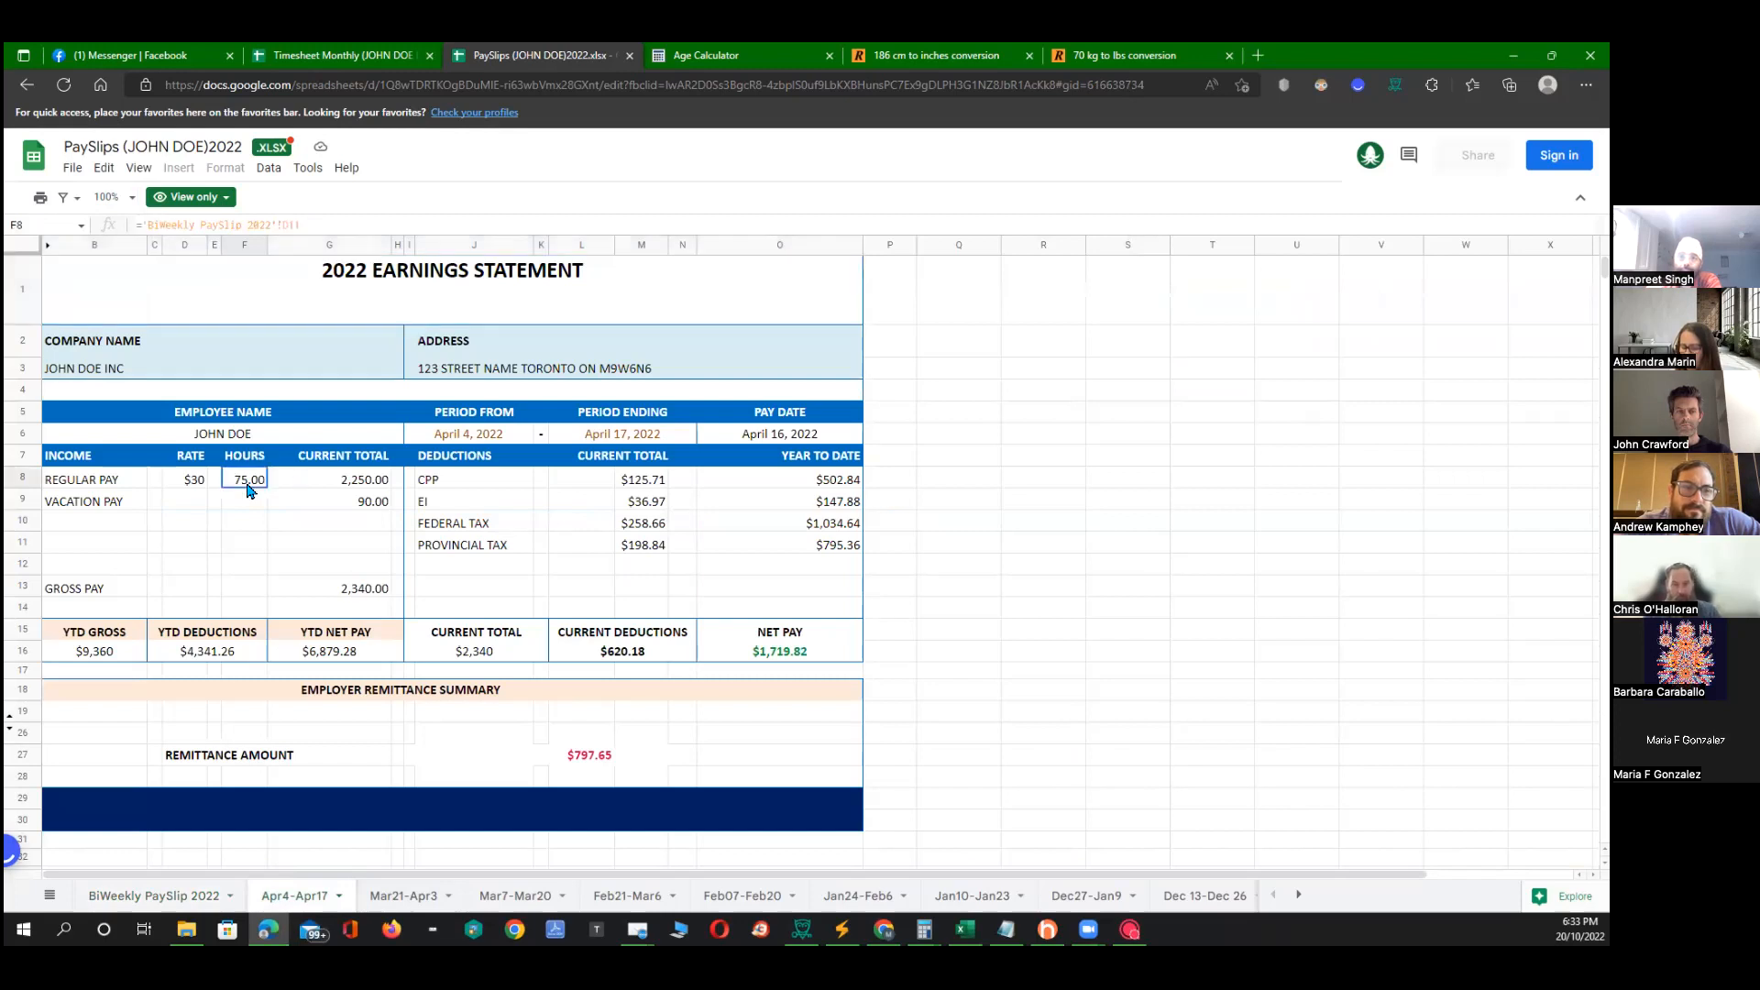
{"action": "left_click", "coordinate": [191, 486]}
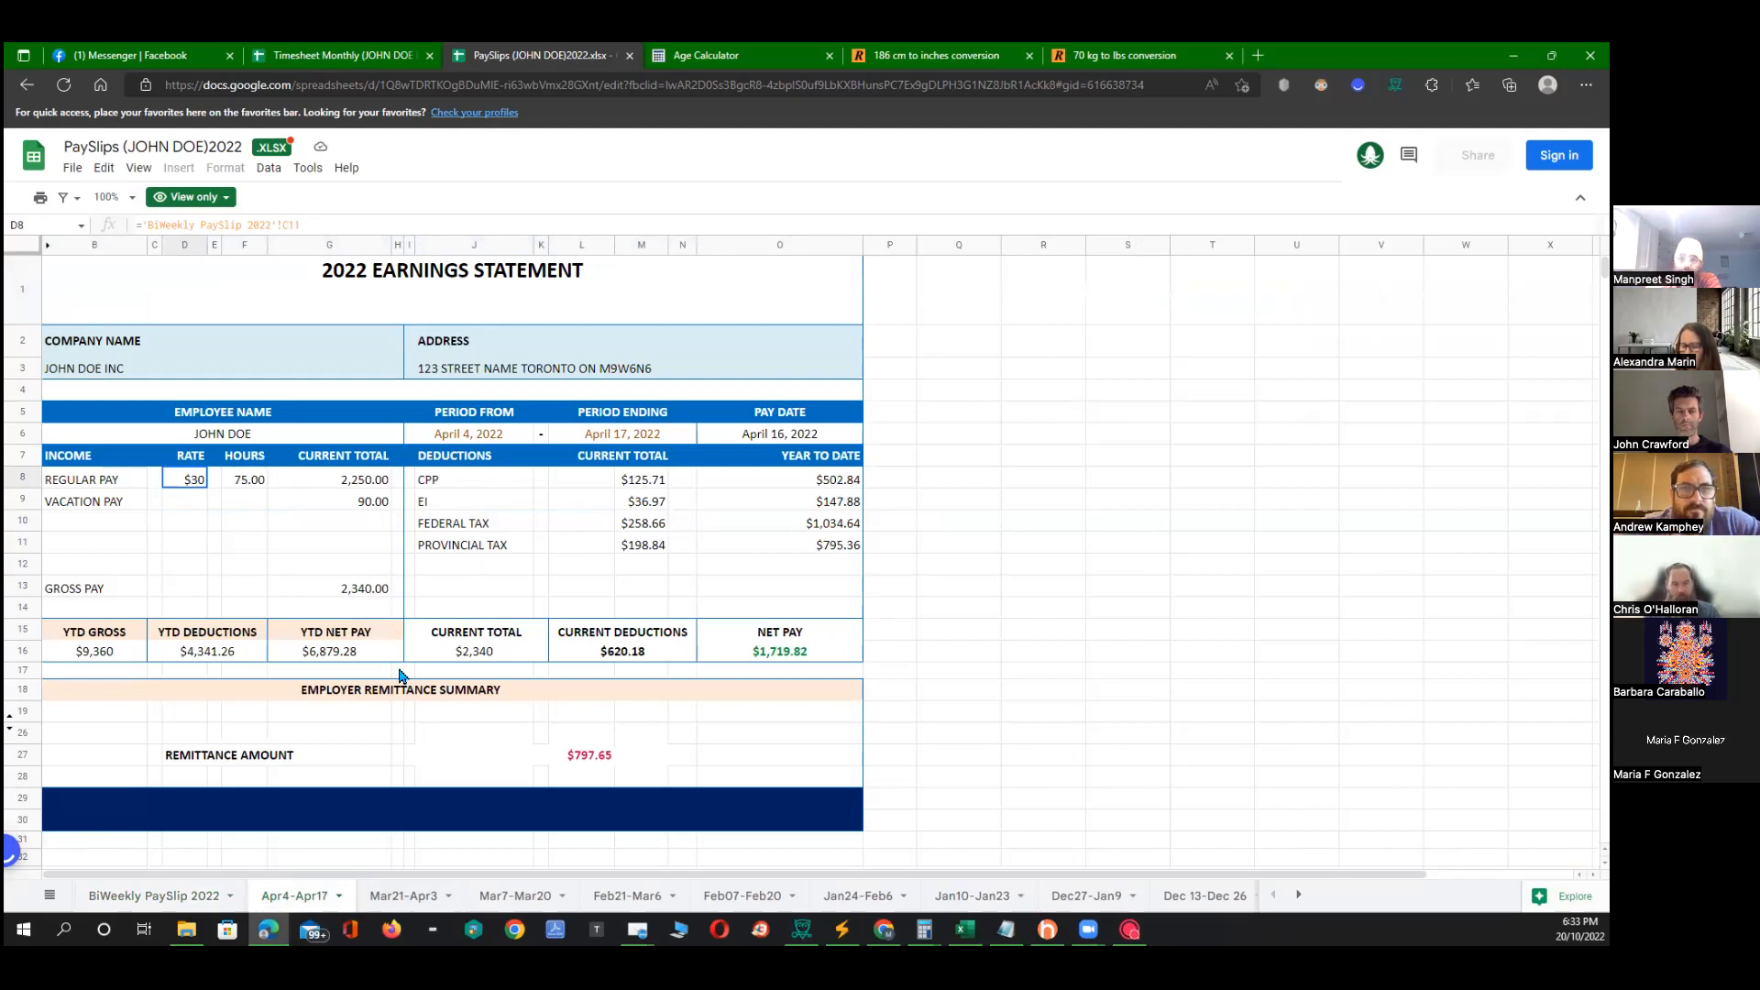
Check the formulas behind the YTD gross, current deductions, net pay and remittance amount on the Apr4-Apr17 payslip.
{"action": "left_click", "coordinate": [289, 658]}
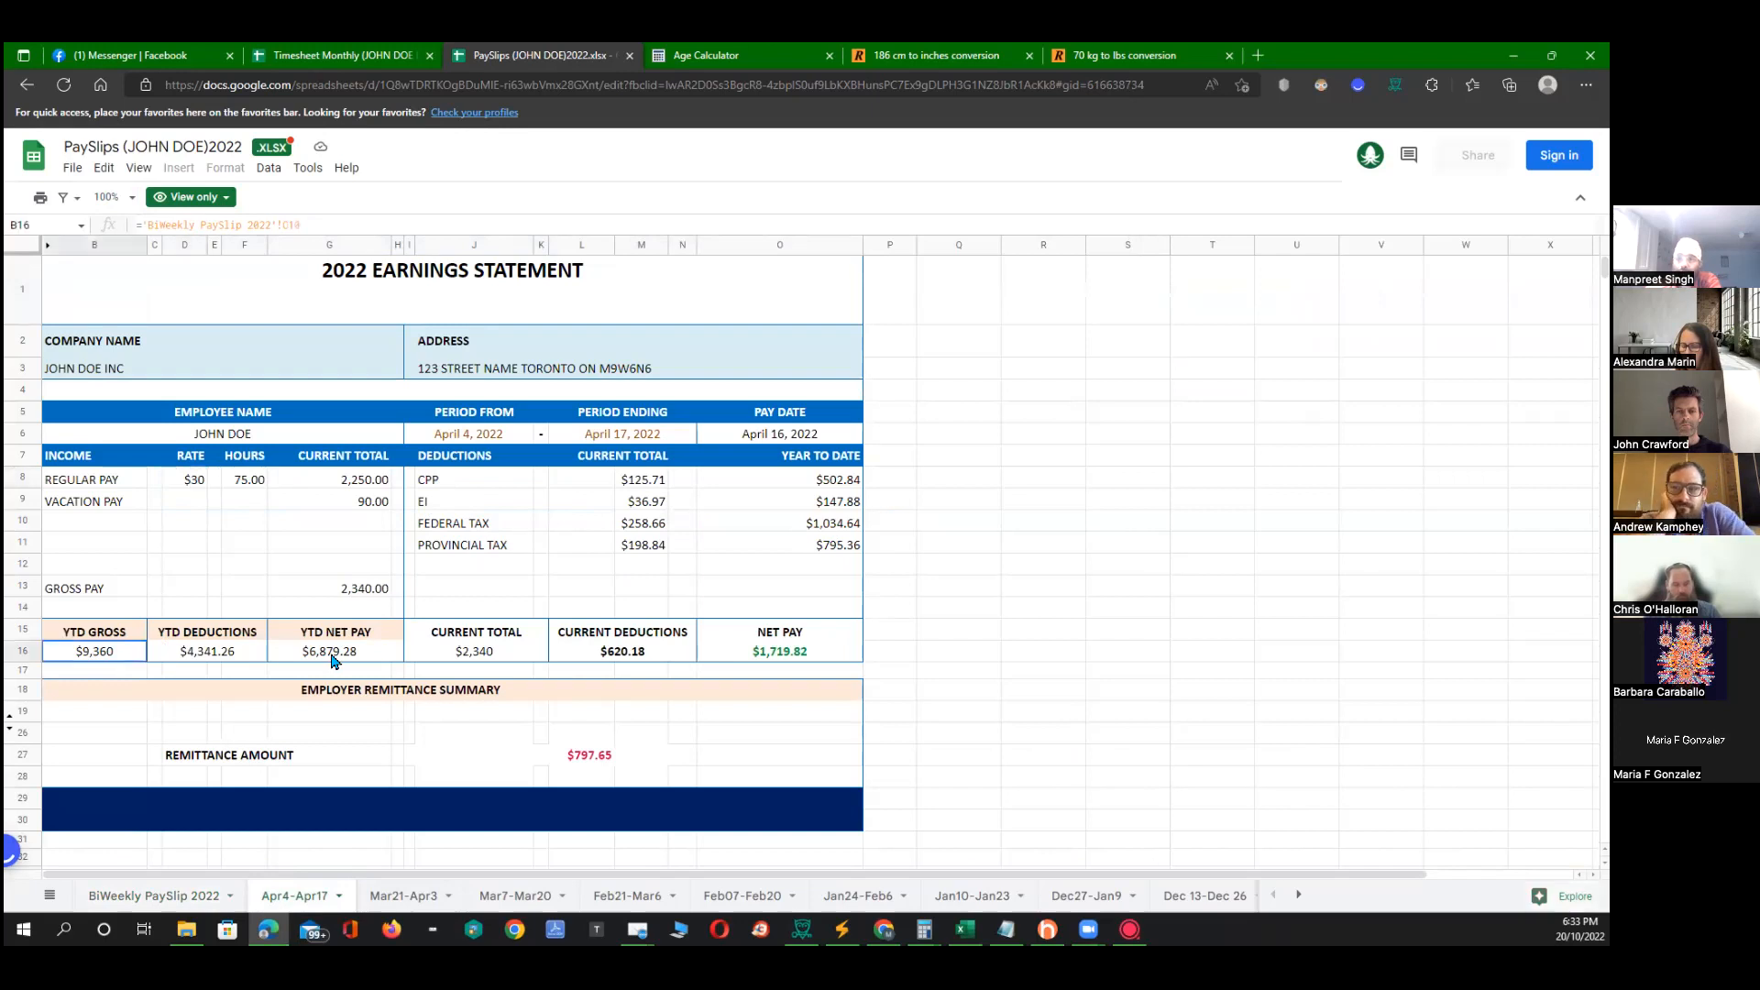
{"action": "left_click", "coordinate": [623, 655]}
{"action": "left_click", "coordinate": [781, 657]}
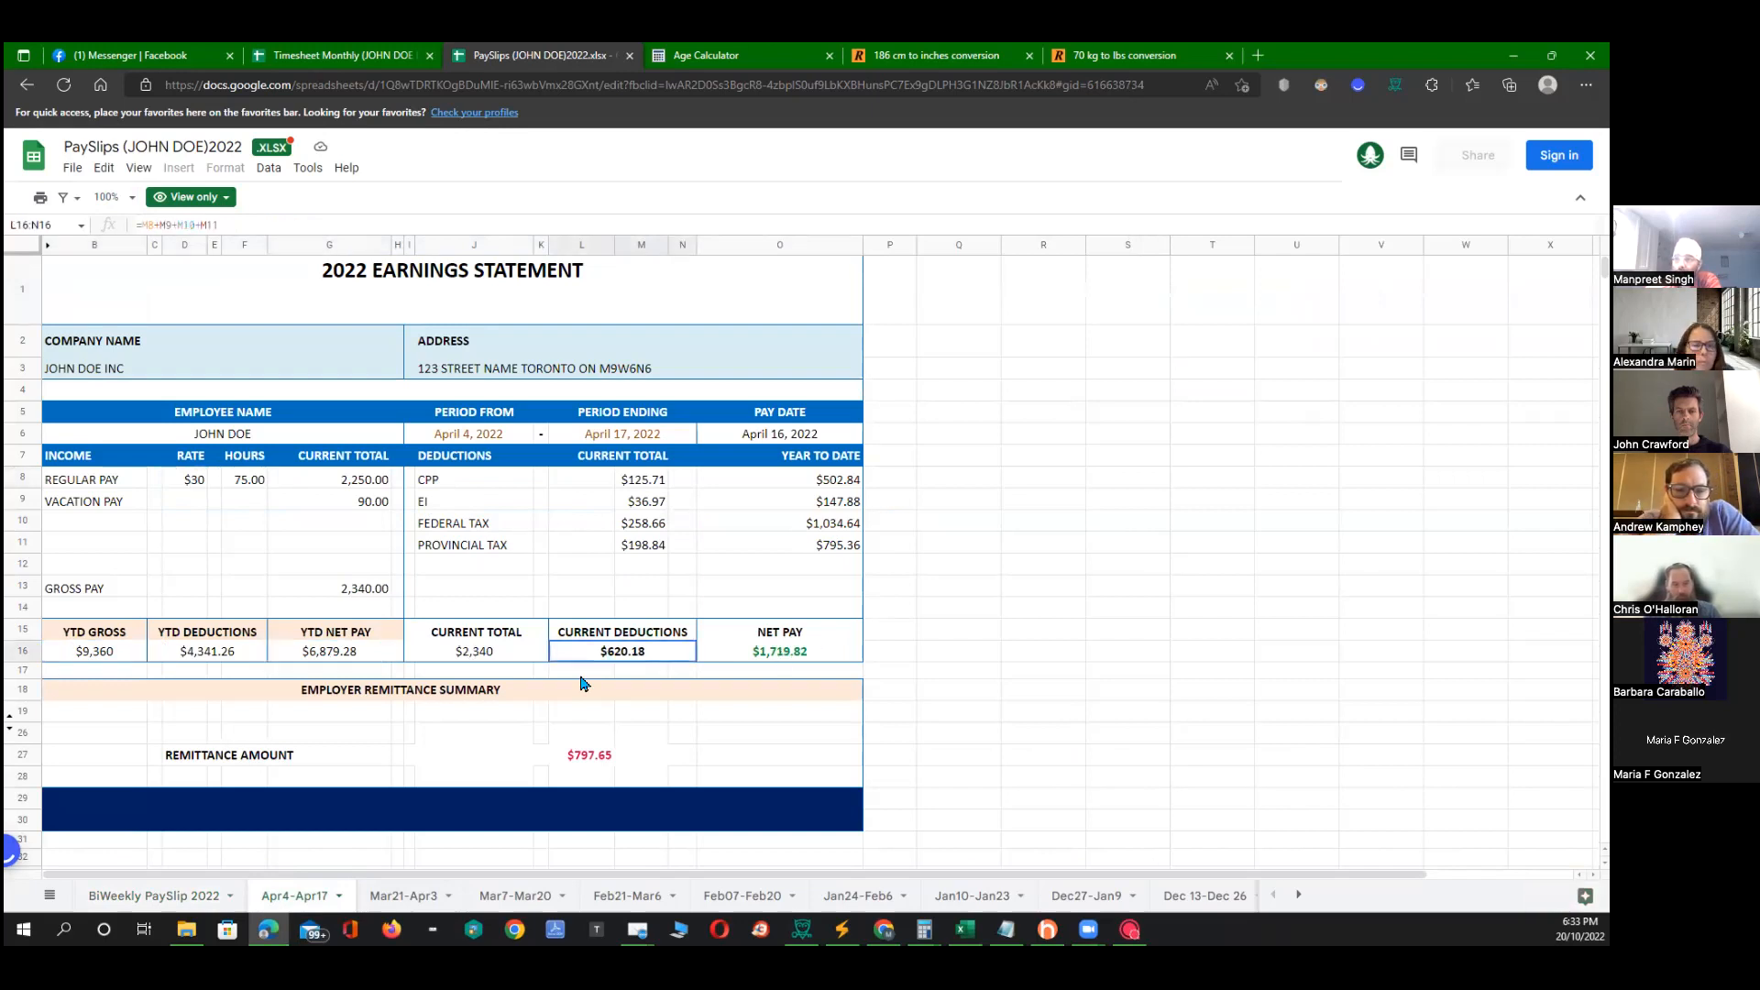
{"action": "left_click", "coordinate": [590, 758]}
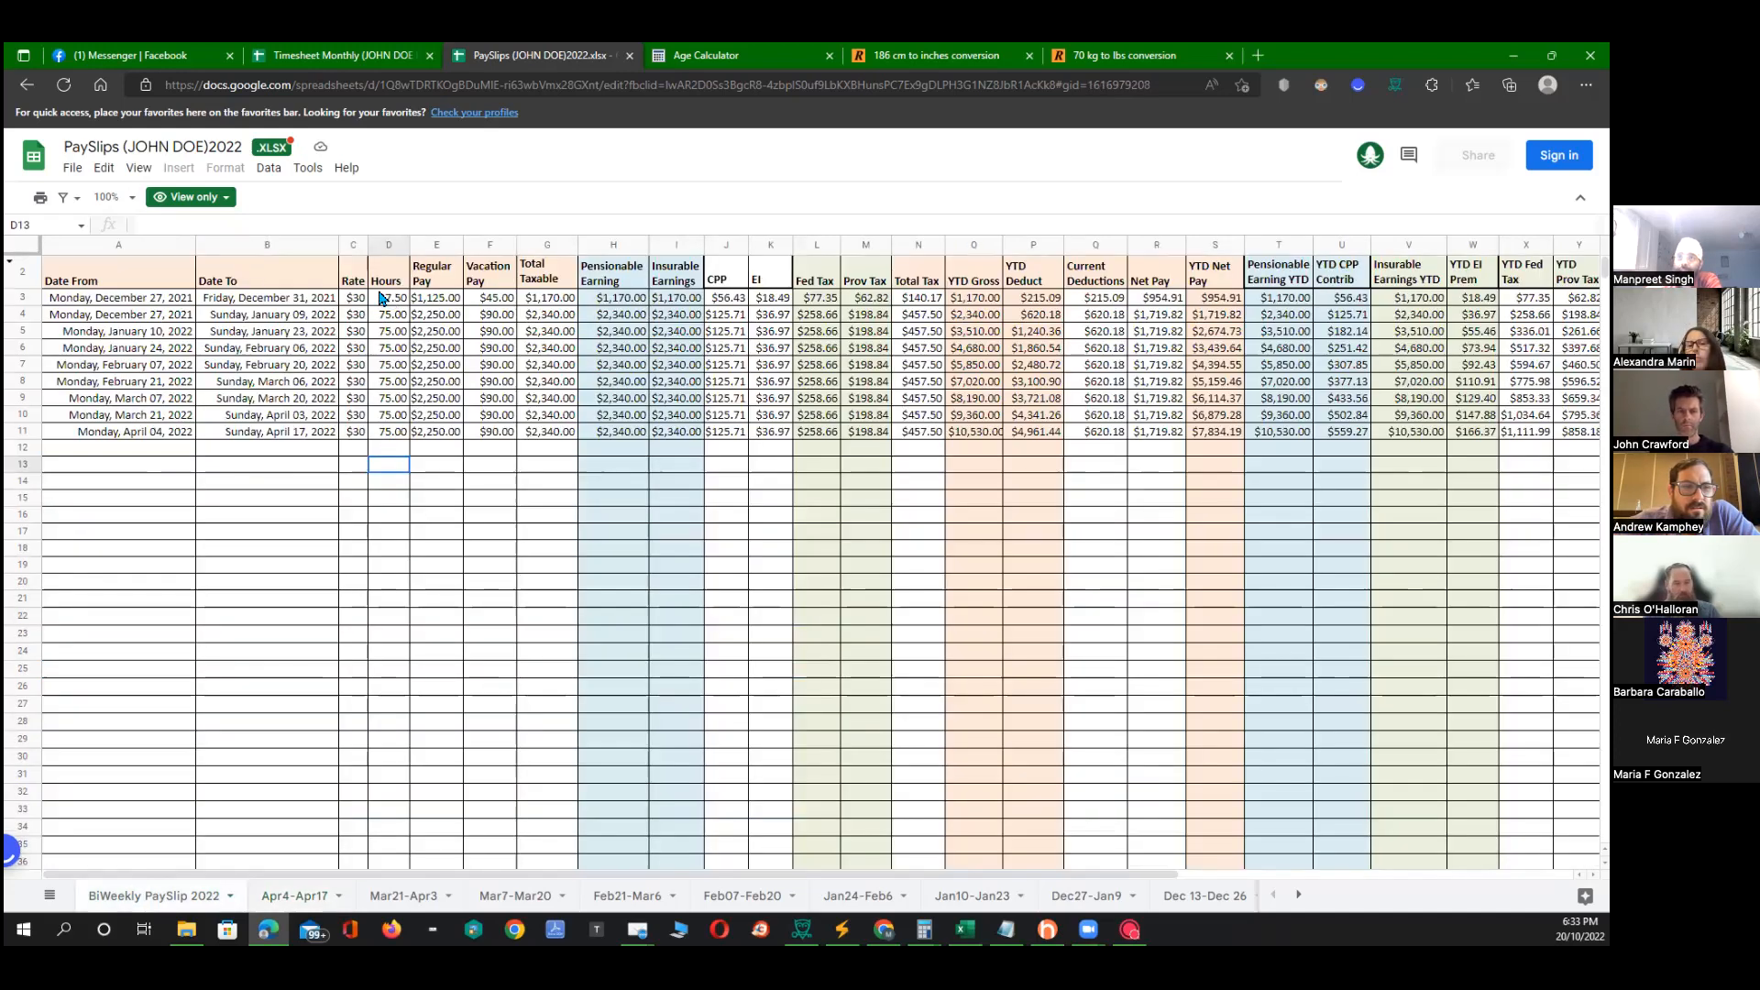
Select the Hours values D3:D11 in the BiWeekly PaySlip 2022 sheet and compare them with the Timesheet 2022 sheet.
{"action": "left_click_drag", "start_coordinate": [383, 298], "coordinate": [382, 432]}
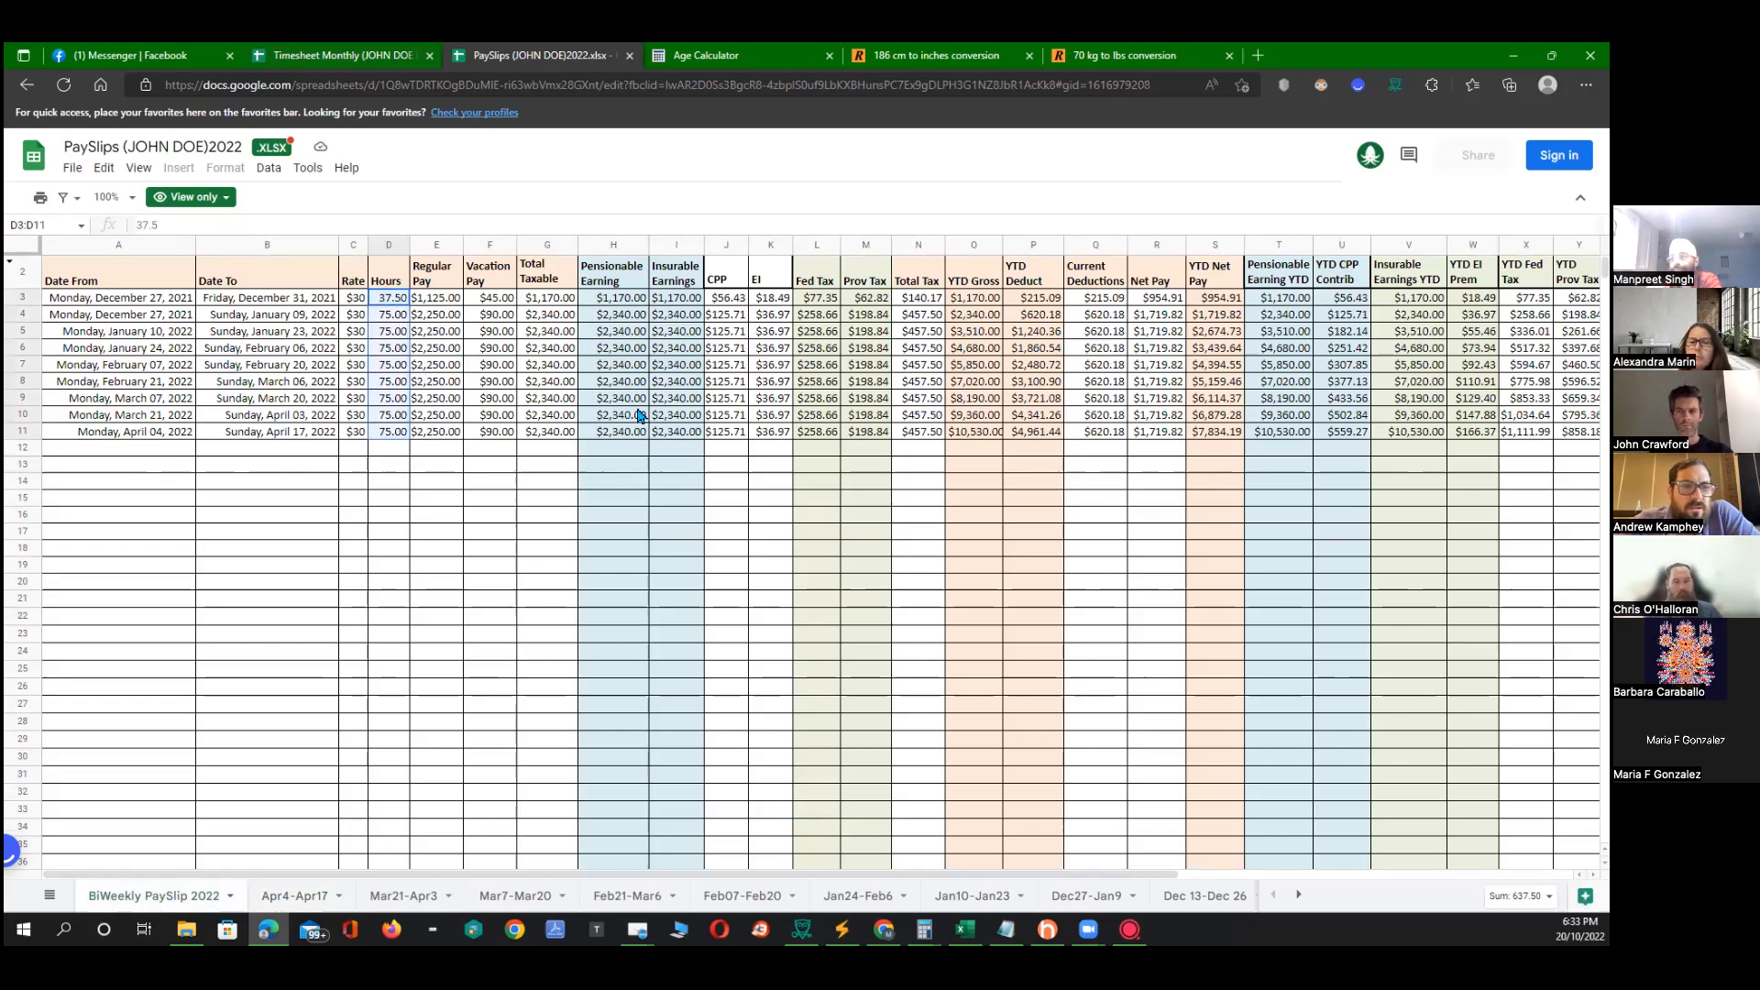
{"action": "key", "text": "ctrl+shift+Tab"}
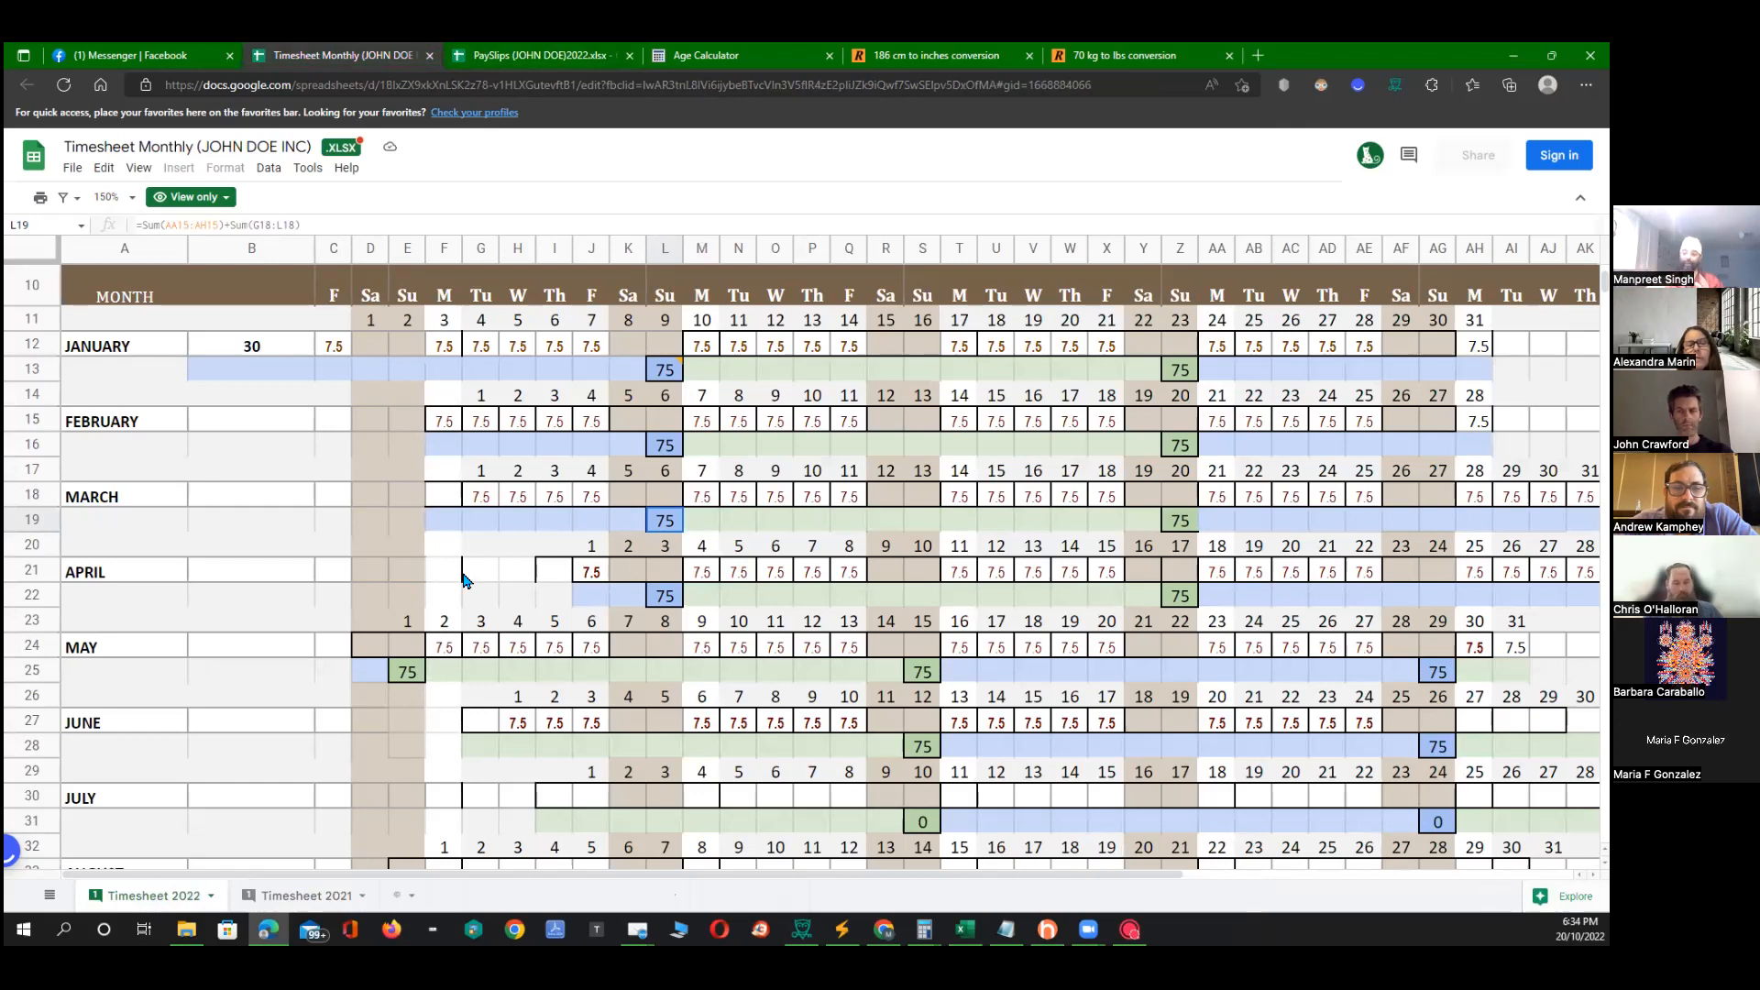
{"action": "left_click", "coordinate": [523, 64]}
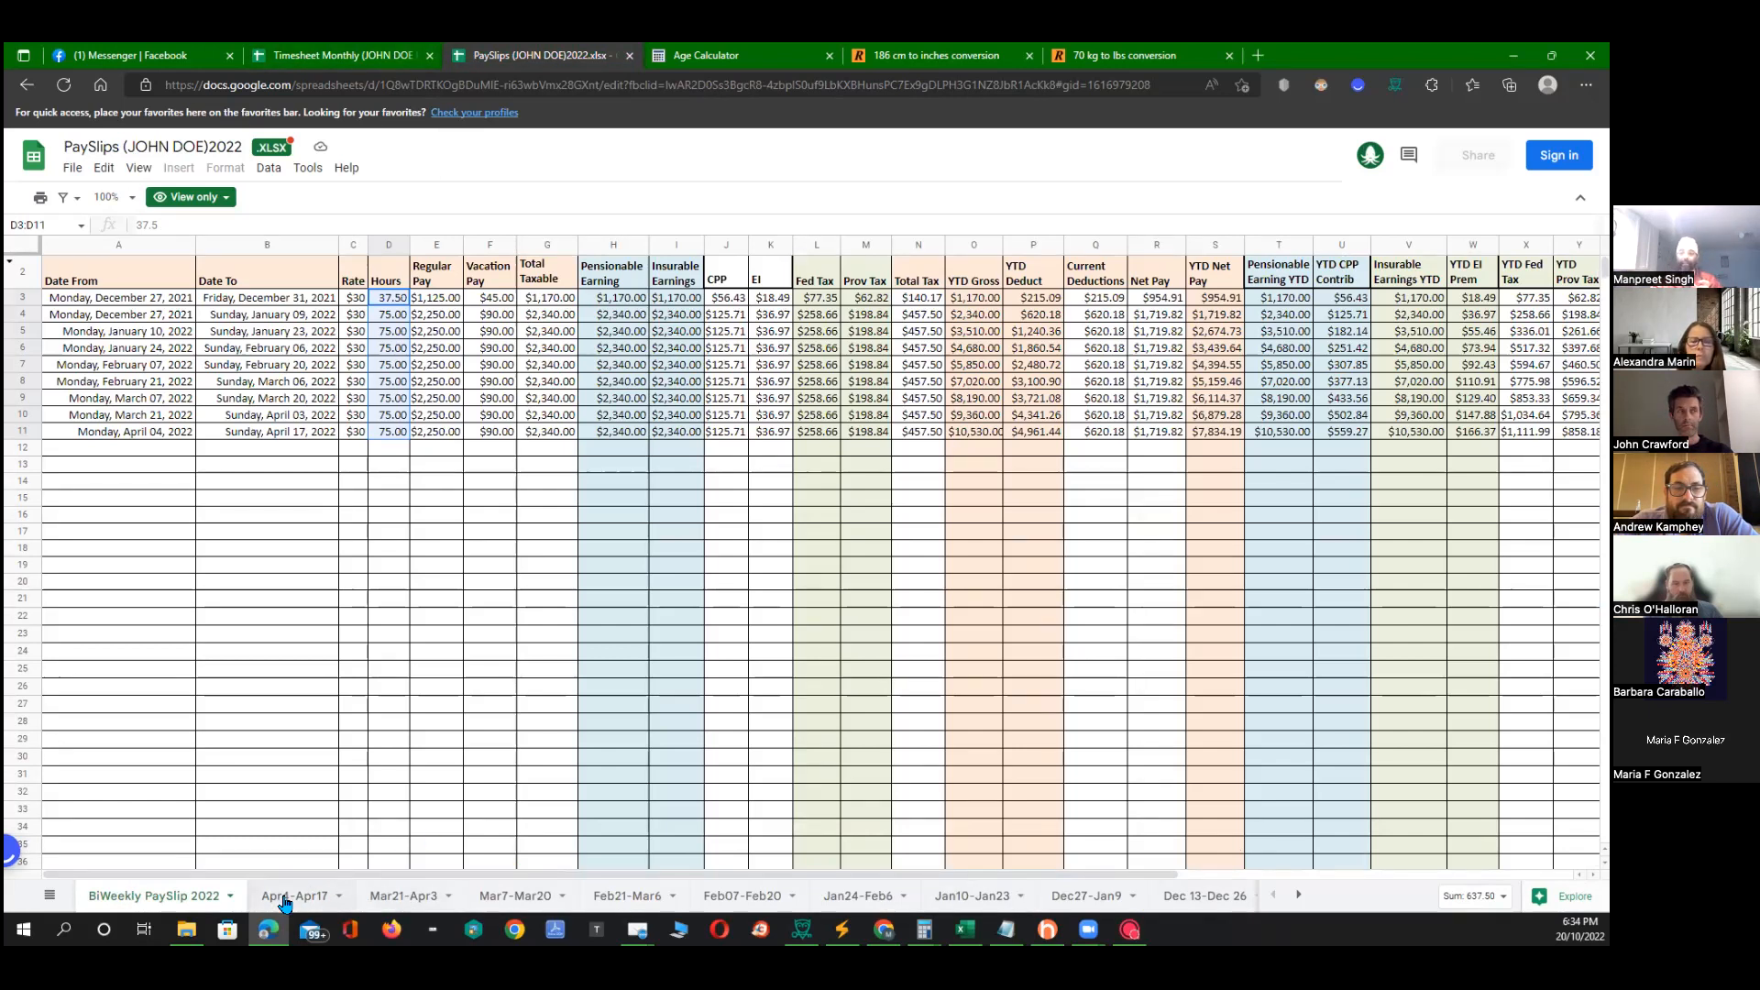
{"action": "left_click", "coordinate": [321, 57]}
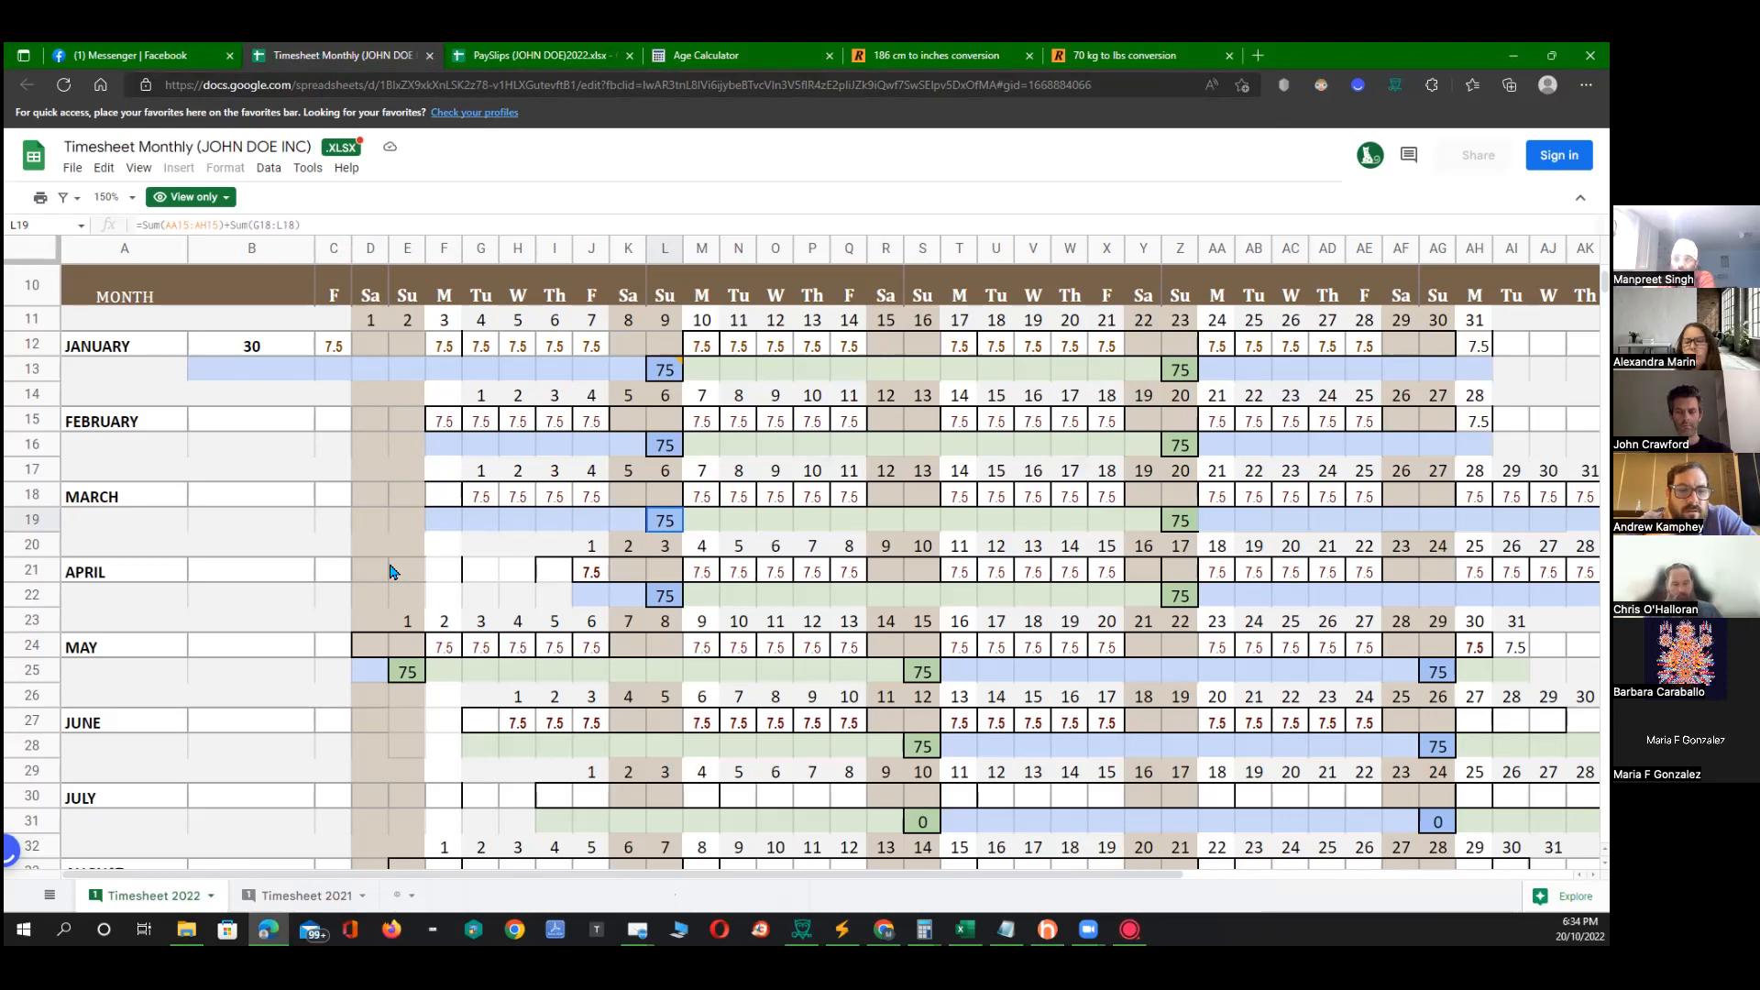
{"action": "left_click", "coordinate": [264, 171]}
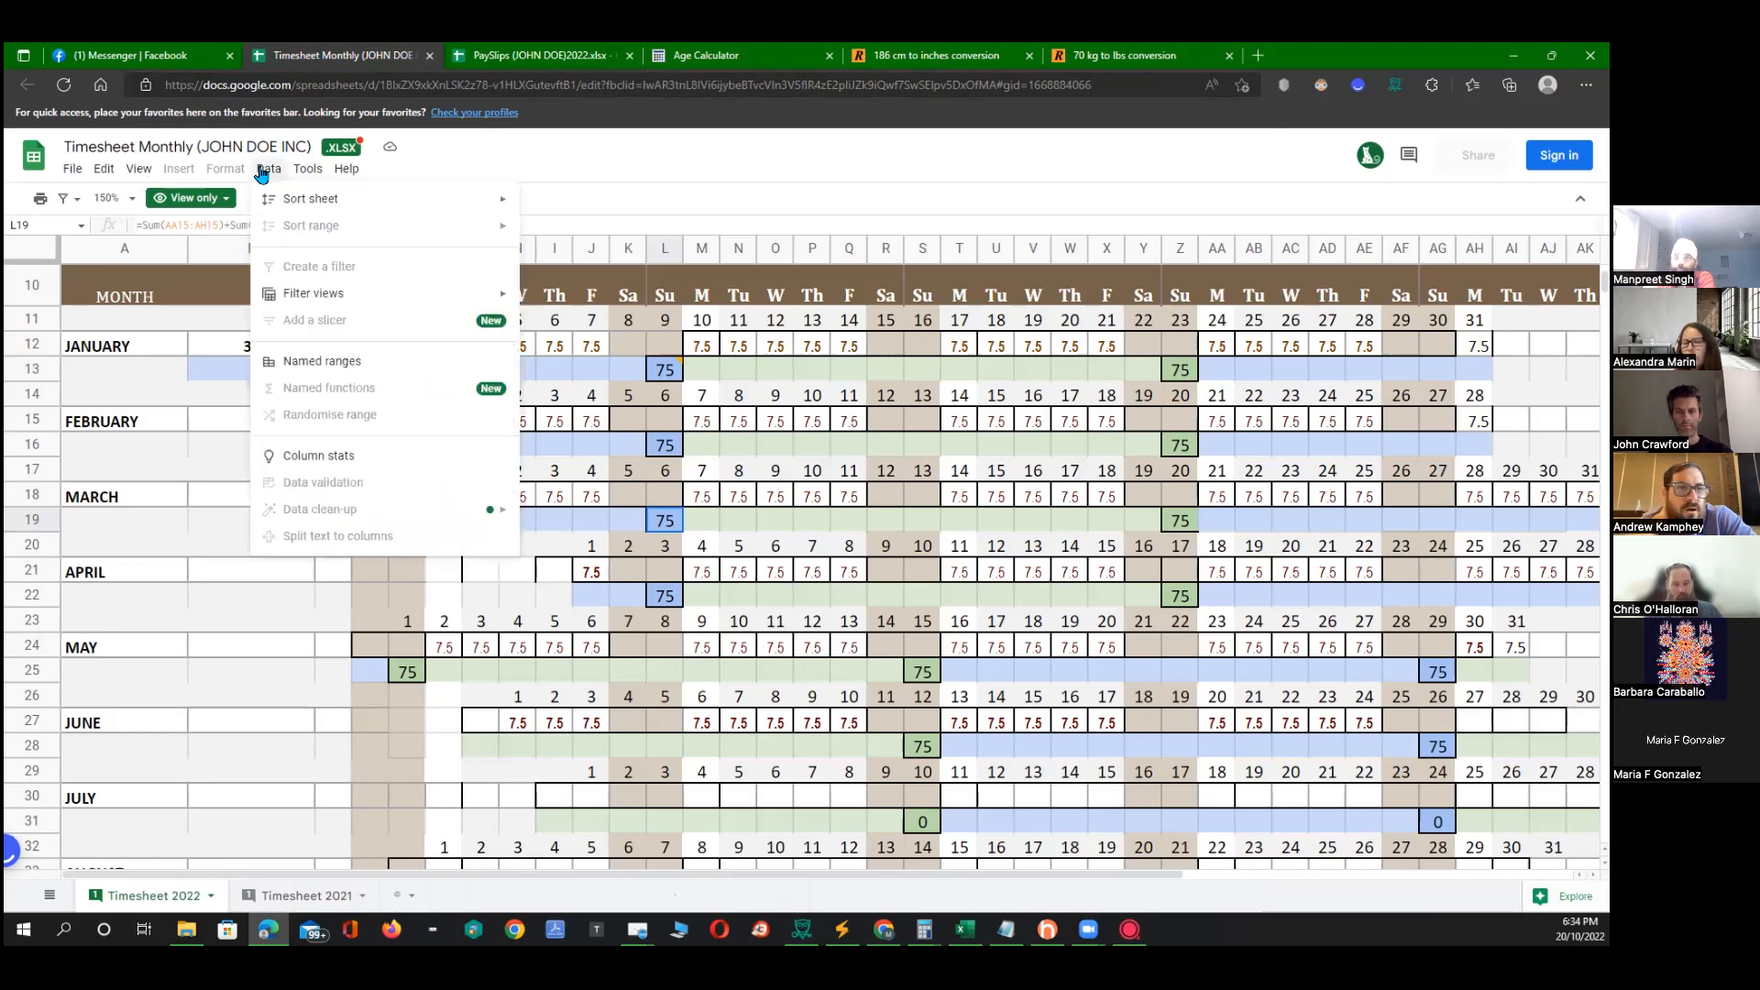
{"action": "key", "text": "Right"}
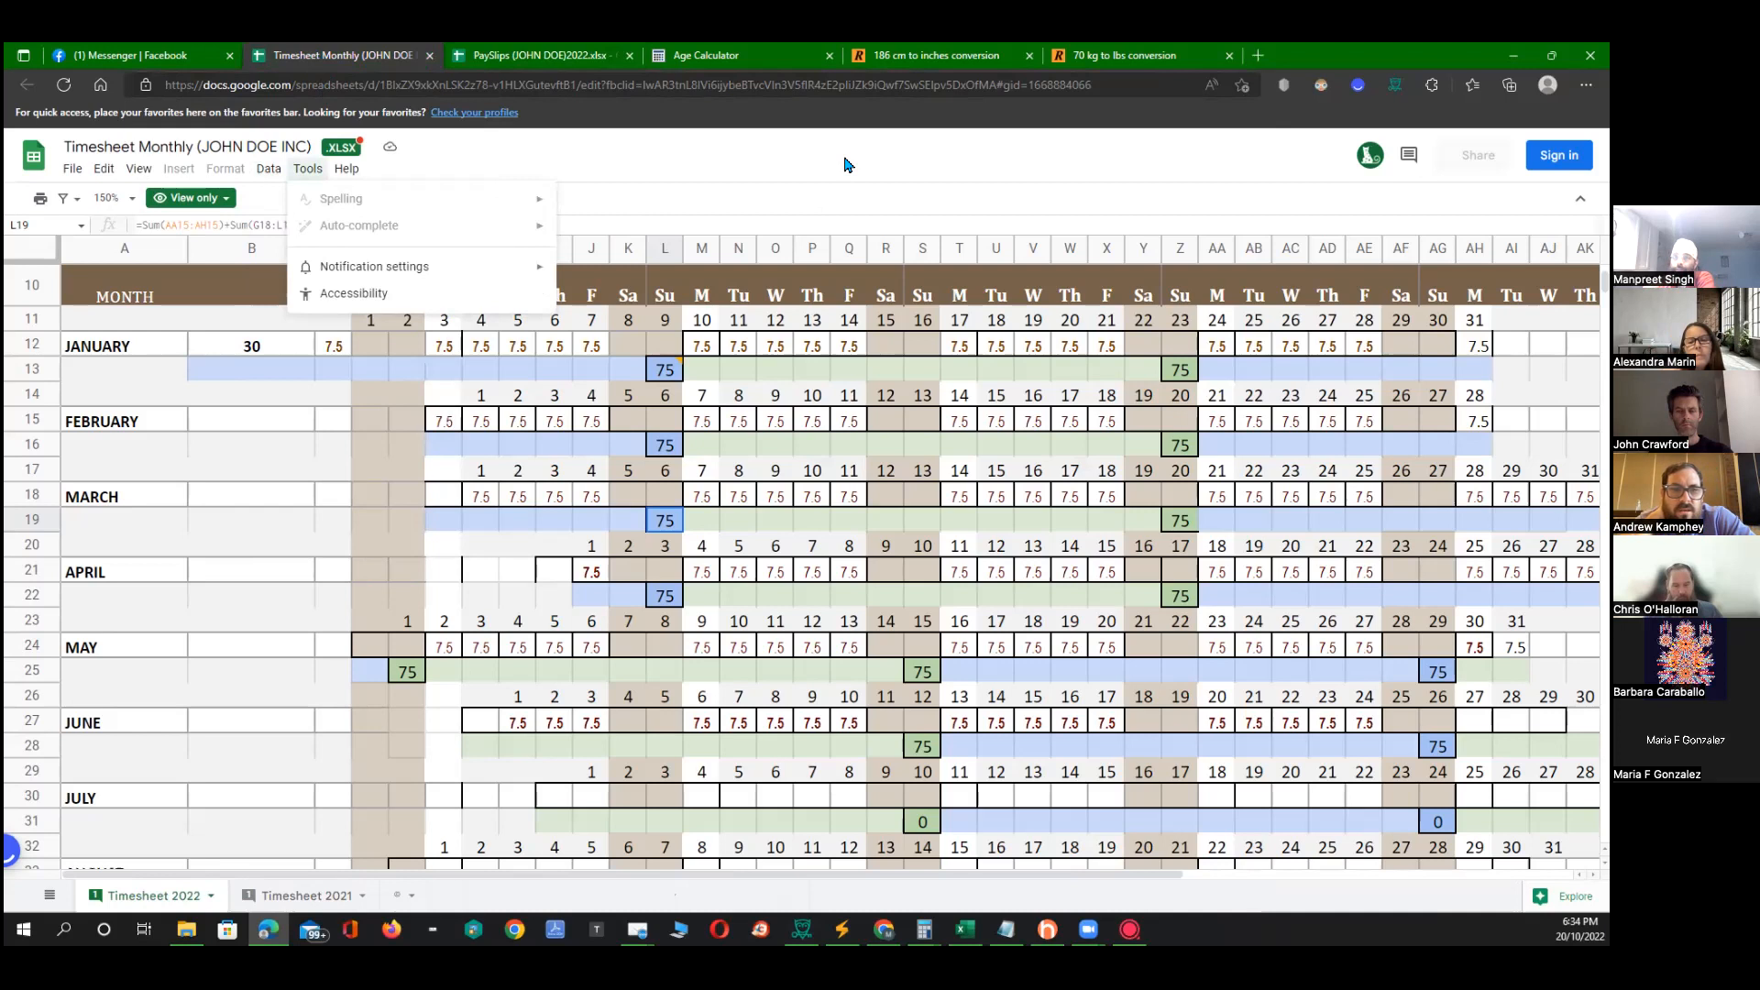
{"action": "left_click", "coordinate": [844, 163]}
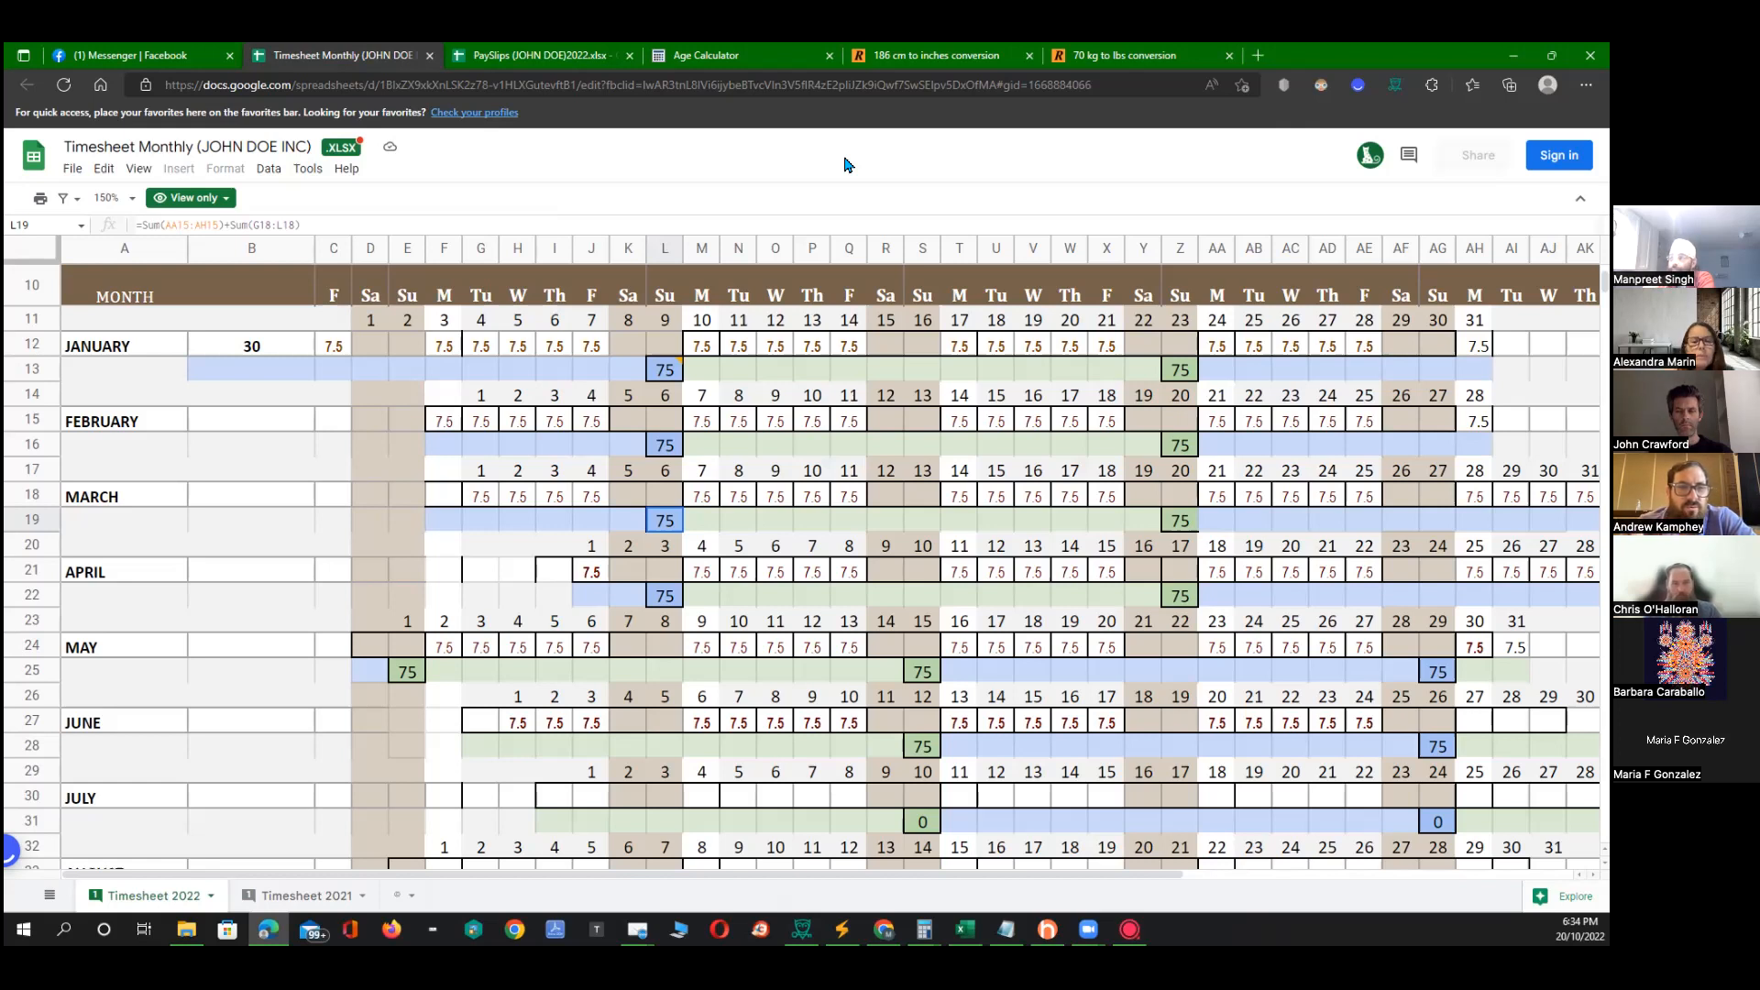
{"action": "left_click", "coordinate": [671, 380]}
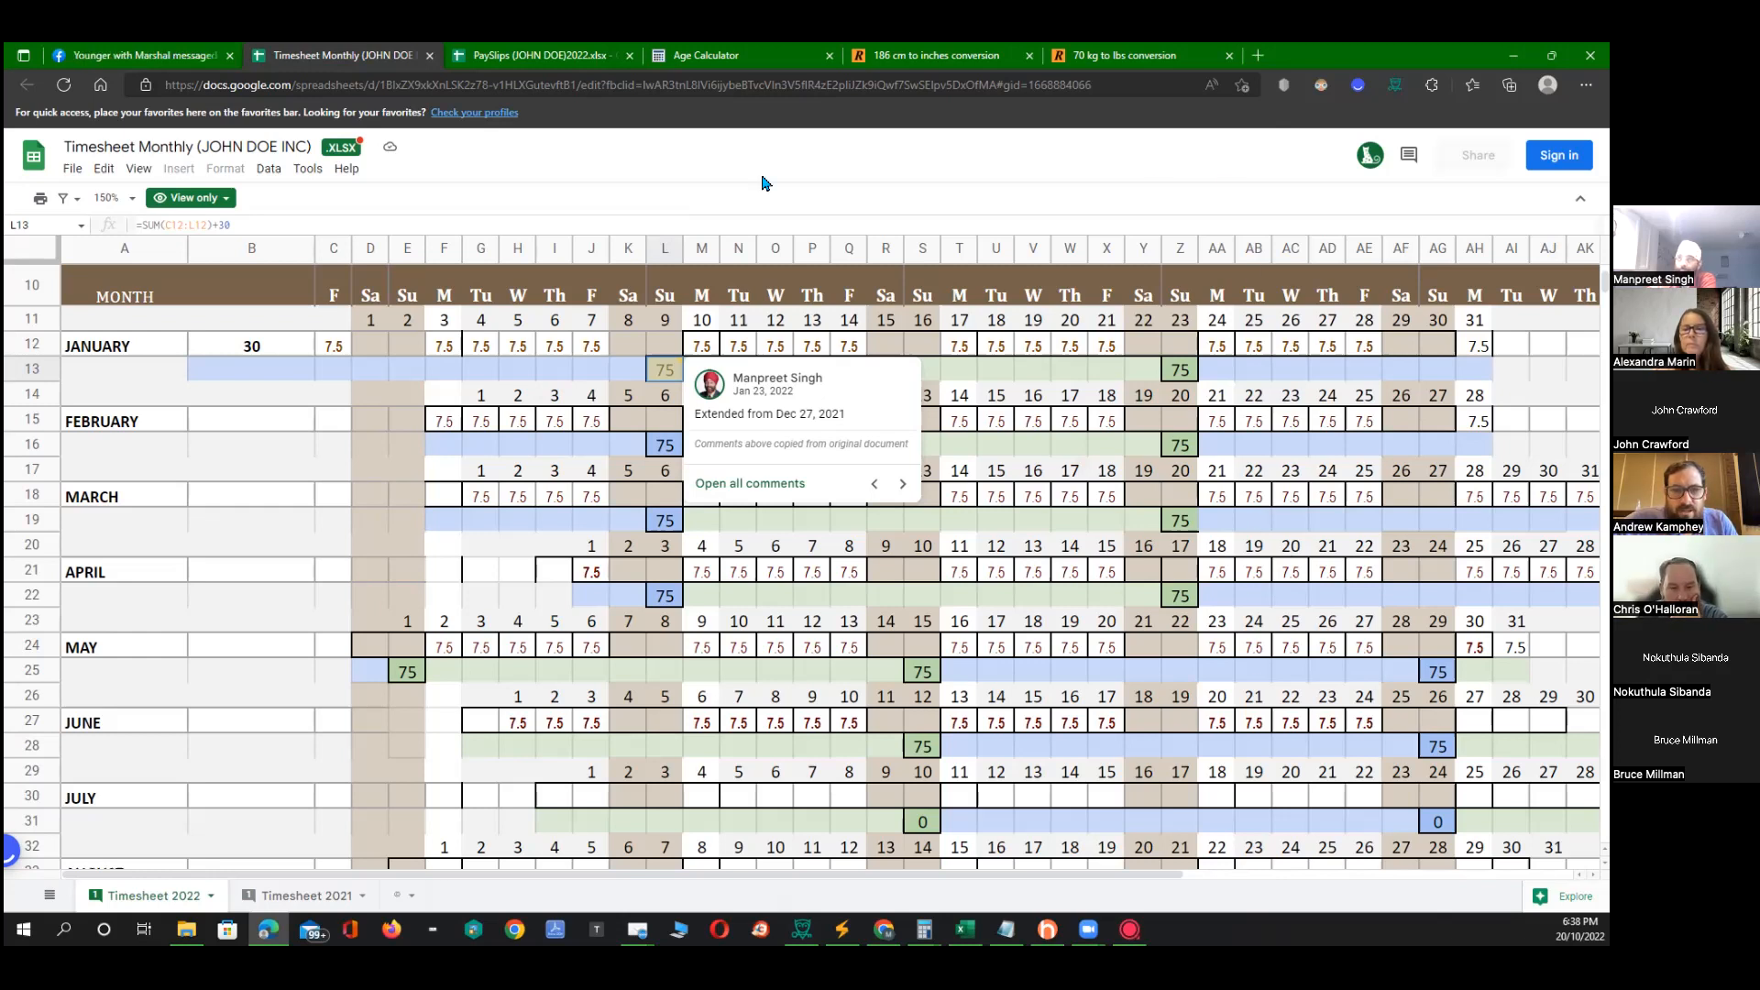
{"action": "left_click", "coordinate": [310, 174]}
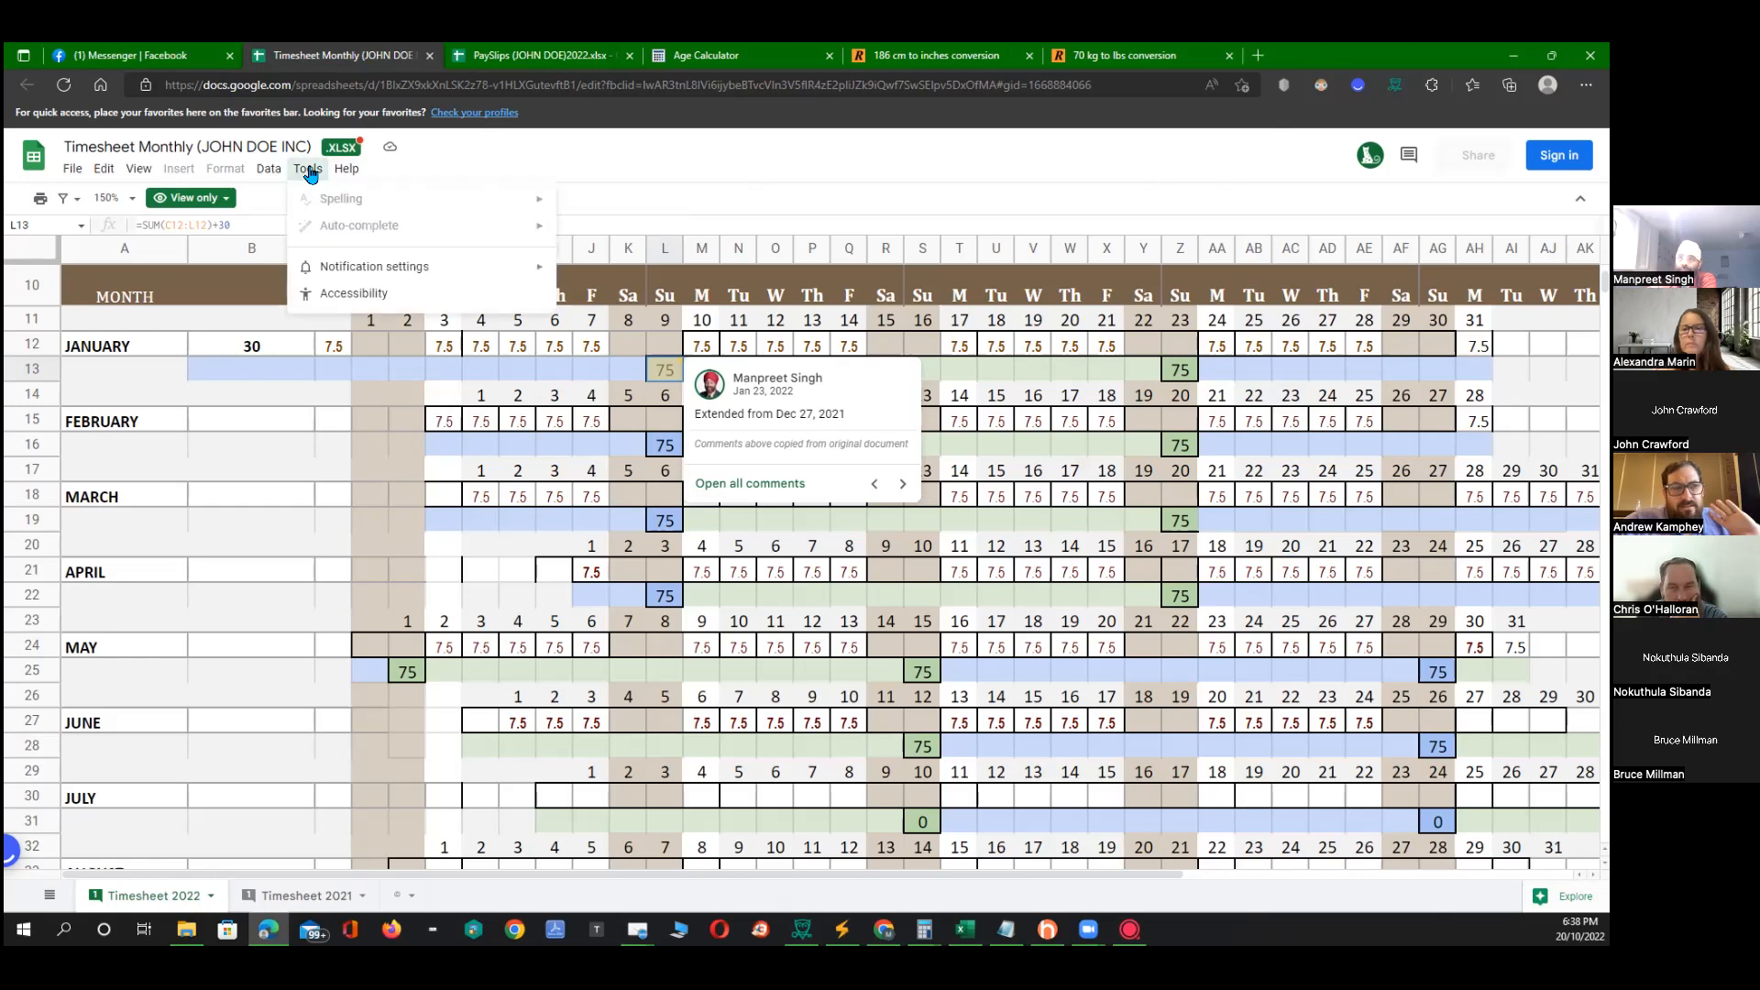
{"action": "mouse_move", "coordinate": [385, 275]}
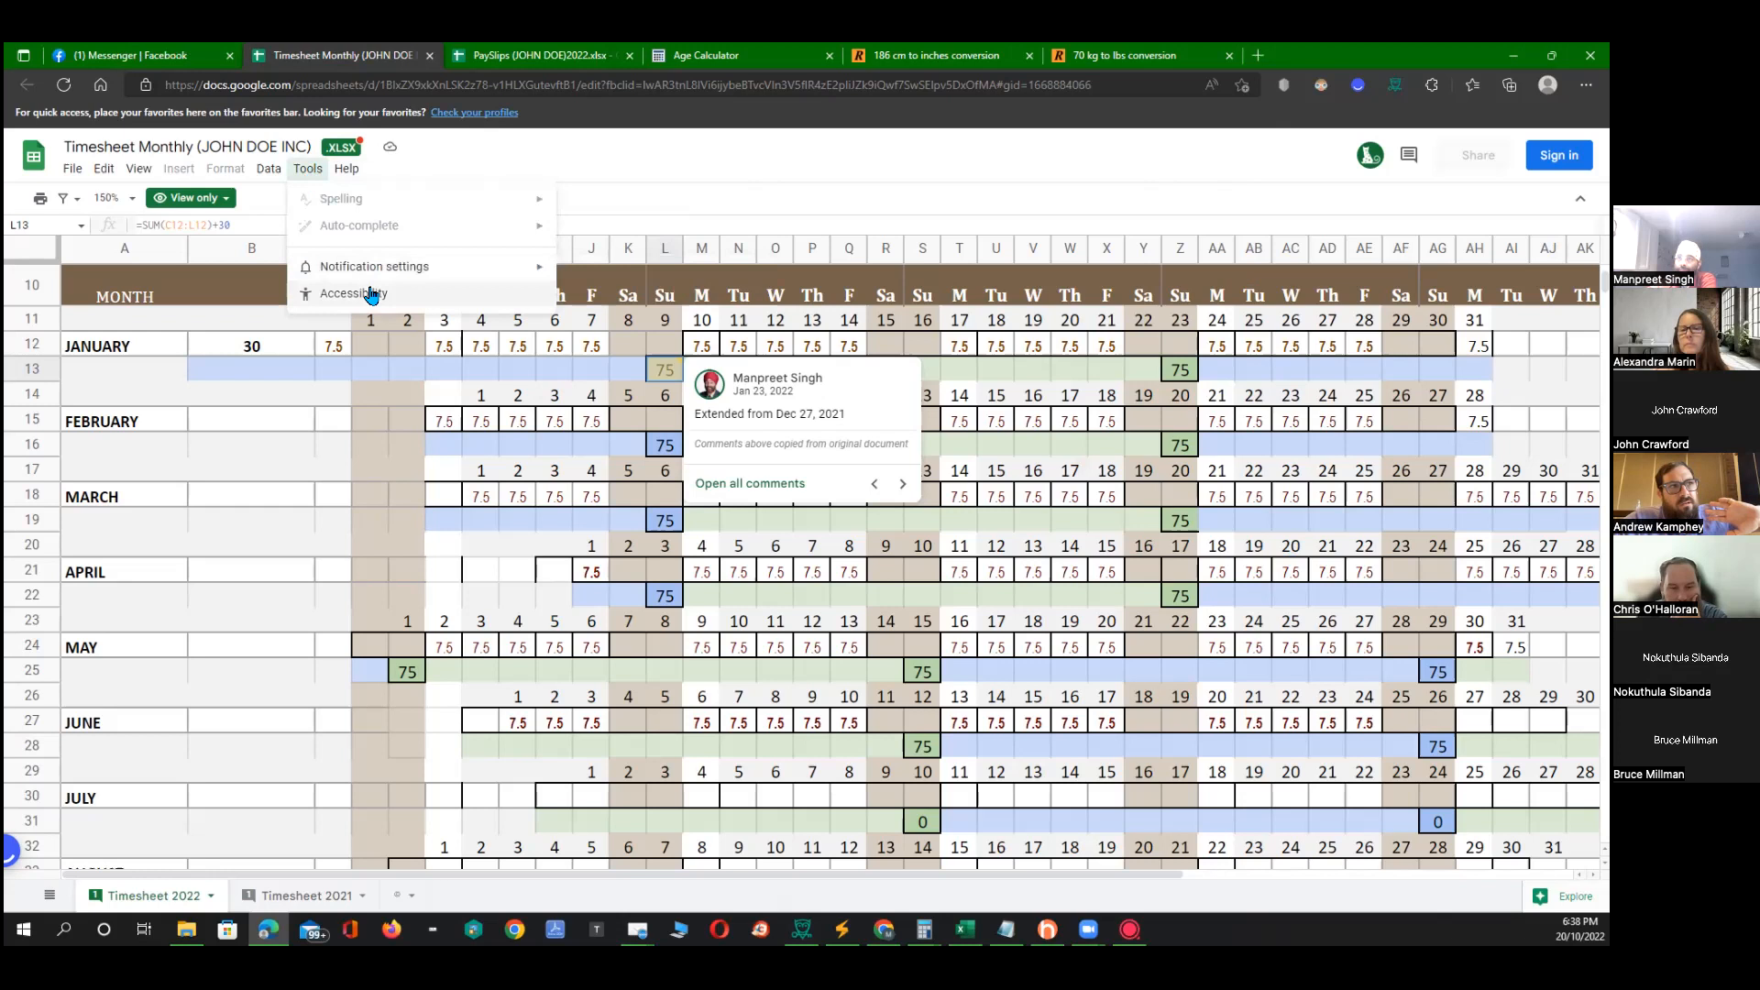
{"action": "left_click", "coordinate": [781, 161]}
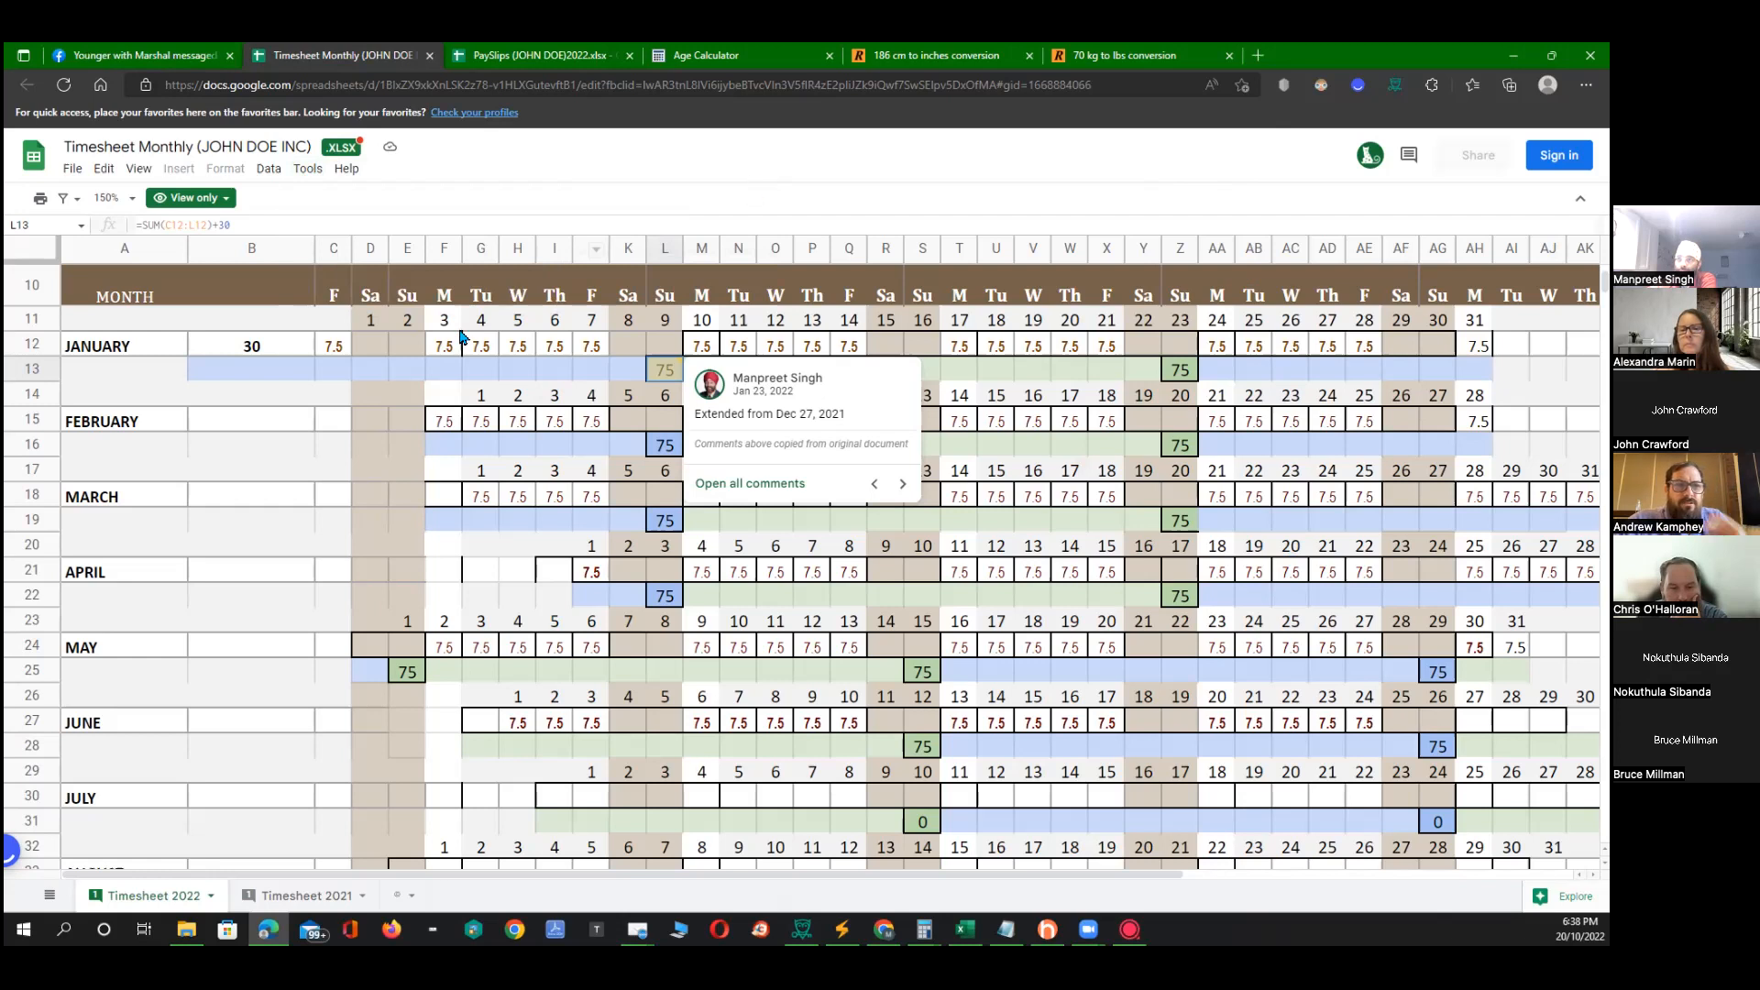
Select E13 in the Timesheet 2022 sheet, and switch to the BiWeekly PaySlip 2022 sheet of the payslips spreadsheet.
{"action": "left_click", "coordinate": [407, 374]}
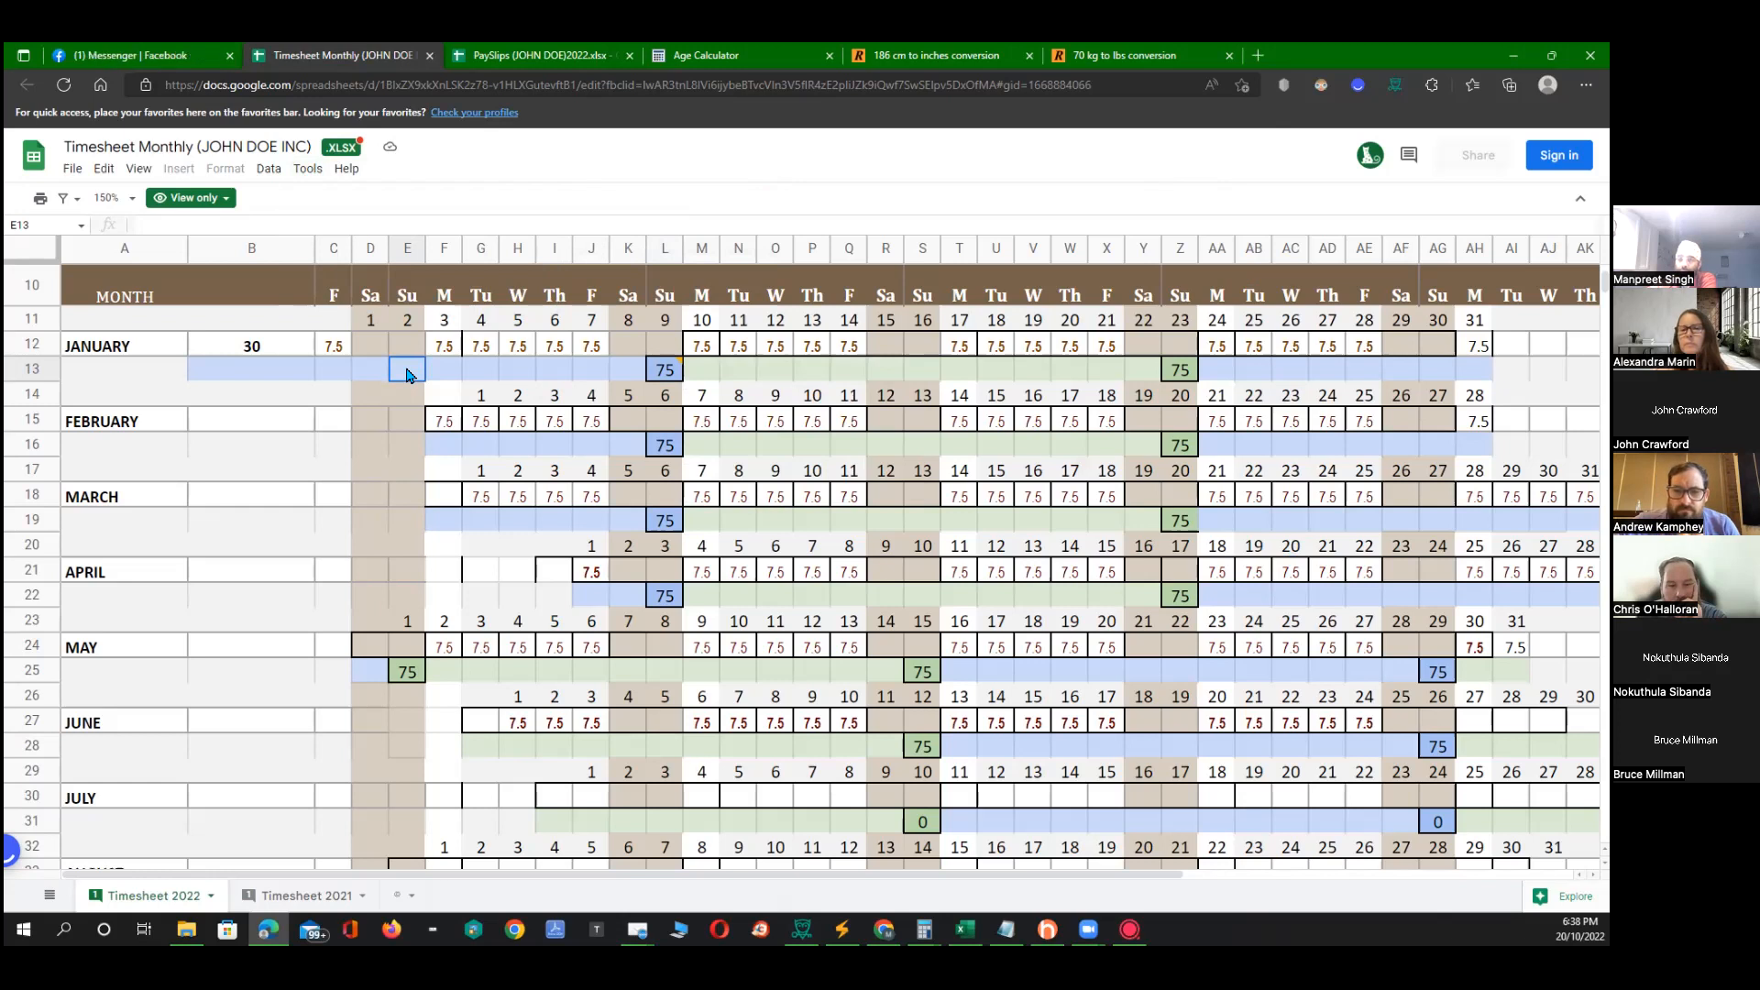
{"action": "left_click", "coordinate": [539, 58]}
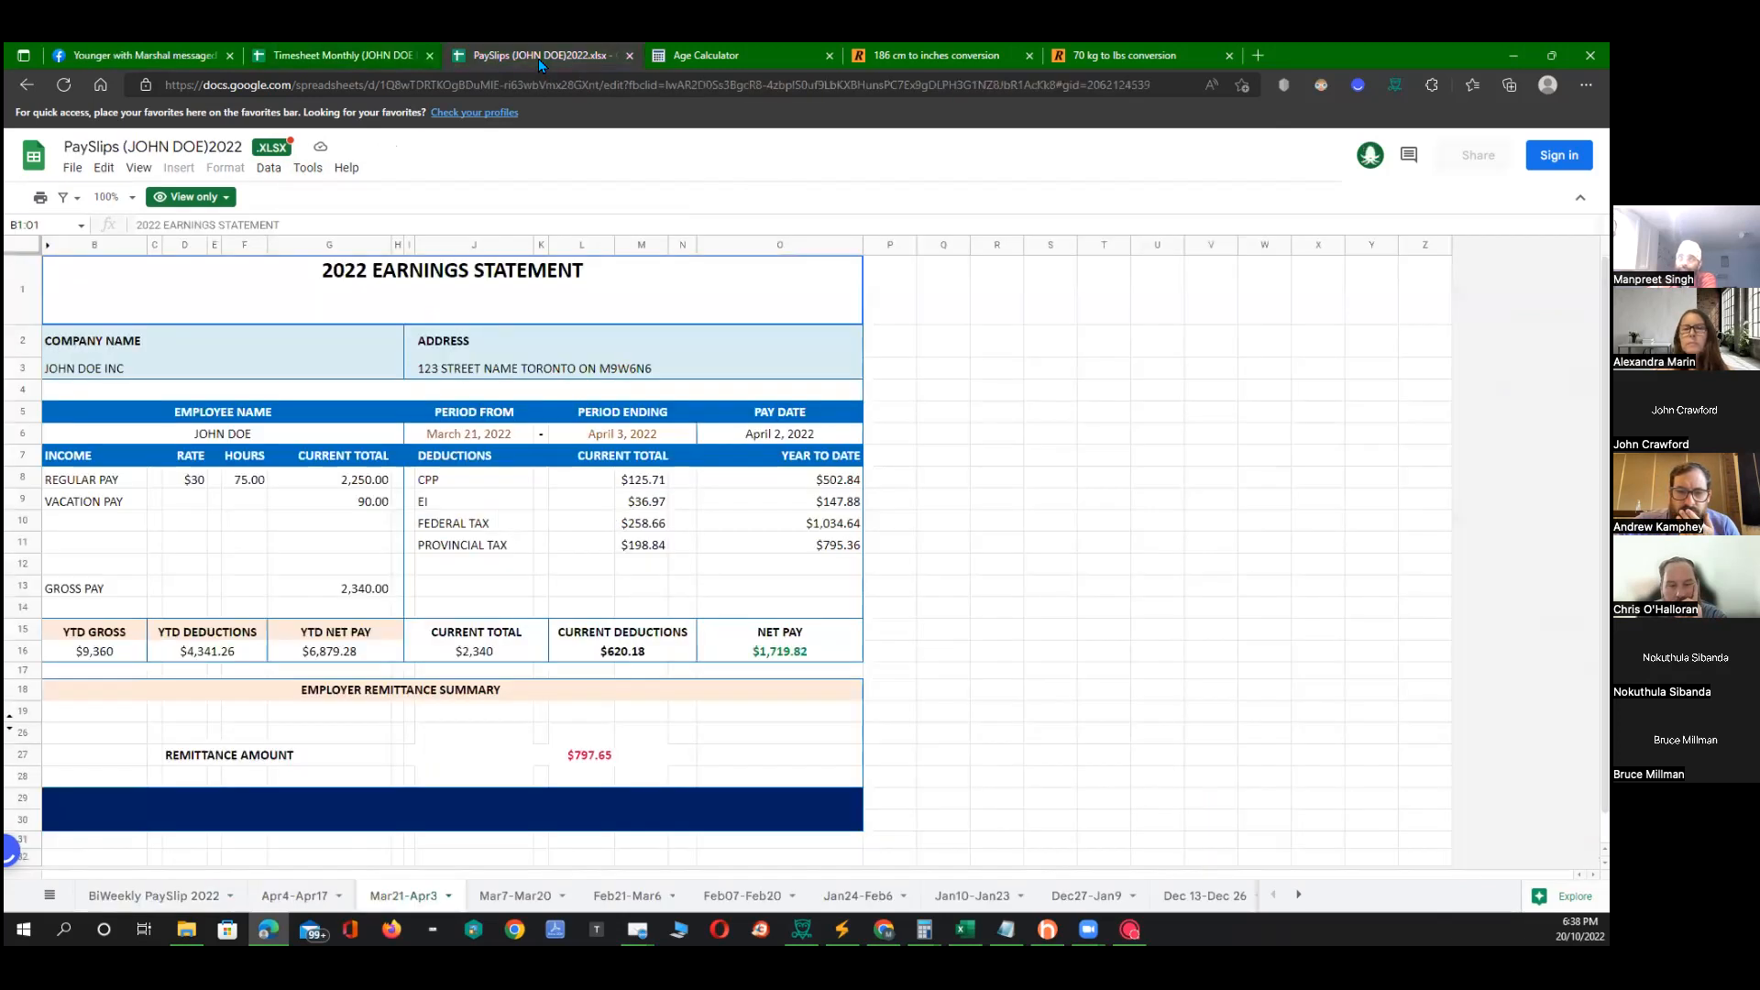
{"action": "left_click", "coordinate": [133, 904]}
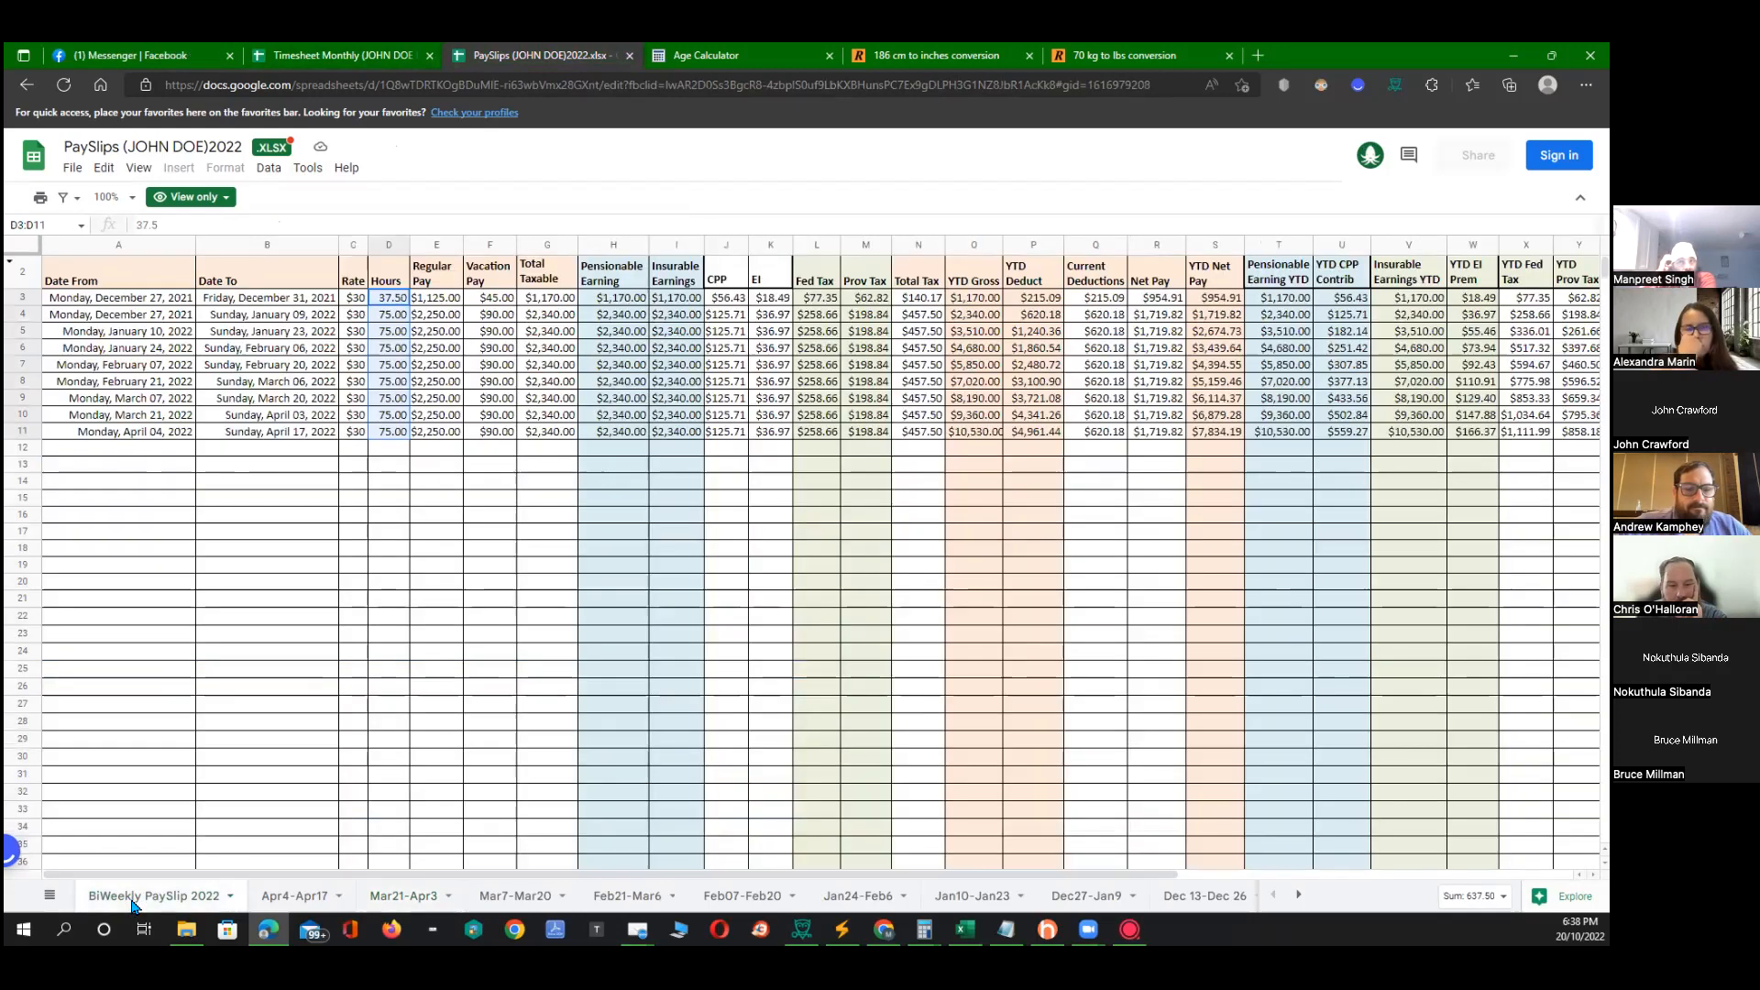